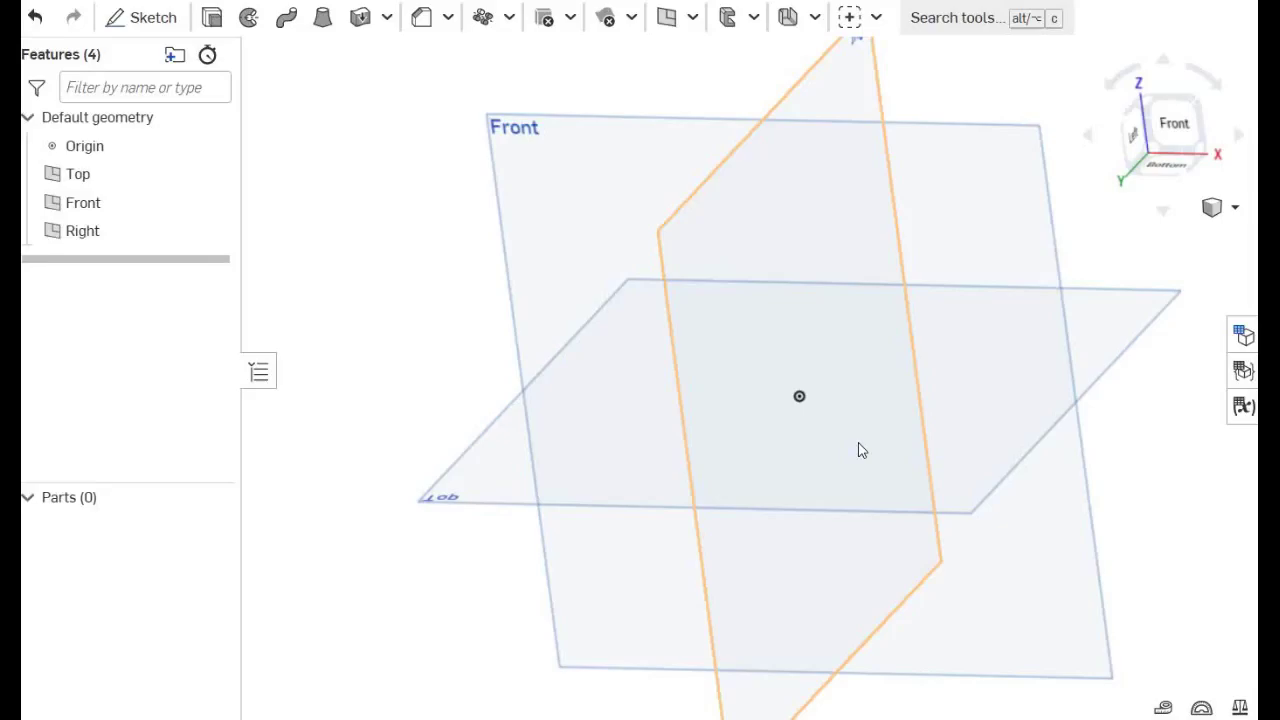
{"action": "scroll", "coordinate": [860, 450], "scroll_direction": "down", "scroll_amount": 2}
{"action": "middle_click_drag", "start_coordinate": [857, 449], "coordinate": [728, 399]}
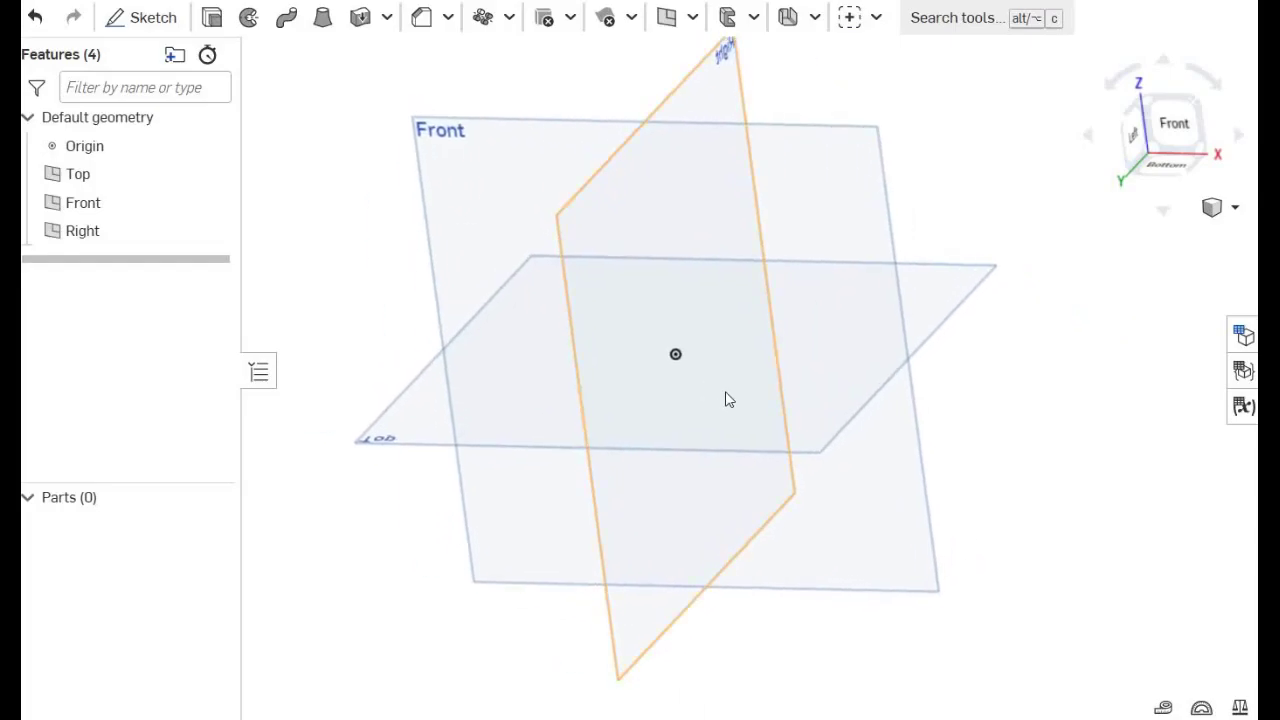
{"action": "scroll", "coordinate": [623, 303], "scroll_direction": "up", "scroll_amount": 2}
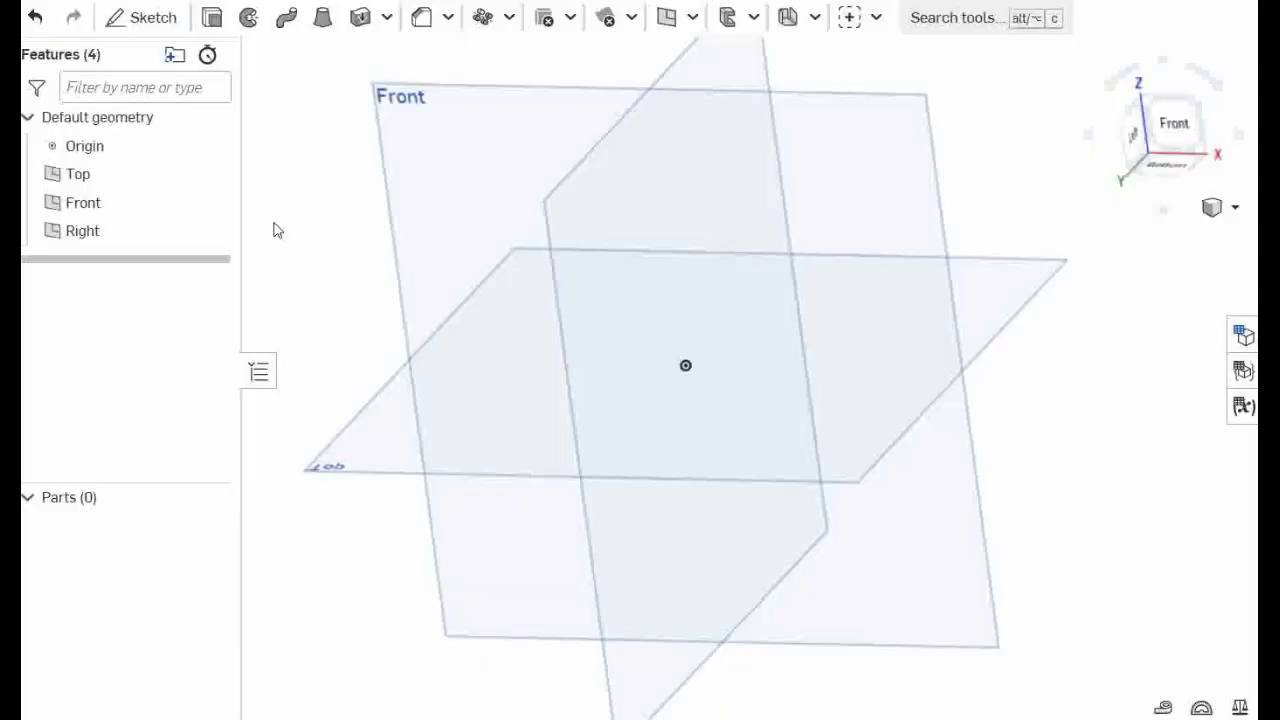
- Create a Platonic cube with a 57 mm edge length at the origin using the Polyhedron Generator
{"action": "left_click", "coordinate": [876, 18]}
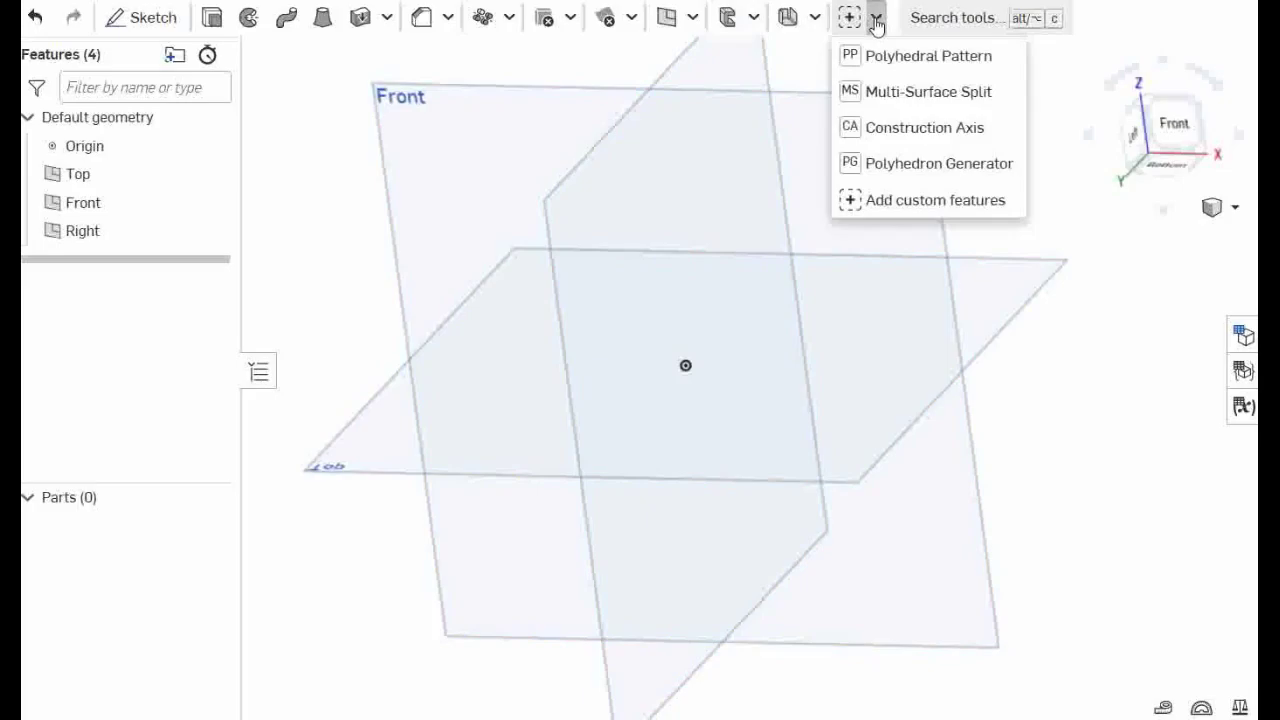
{"action": "left_click", "coordinate": [940, 180]}
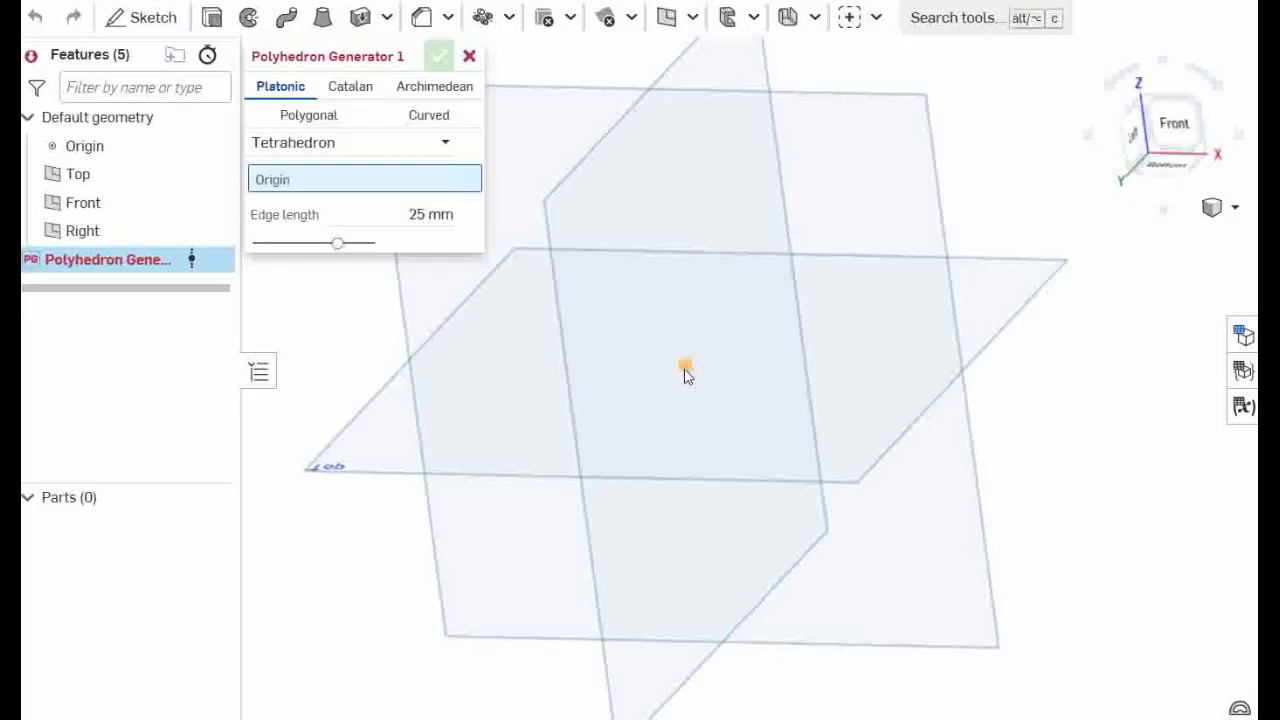
{"action": "left_click", "coordinate": [685, 368]}
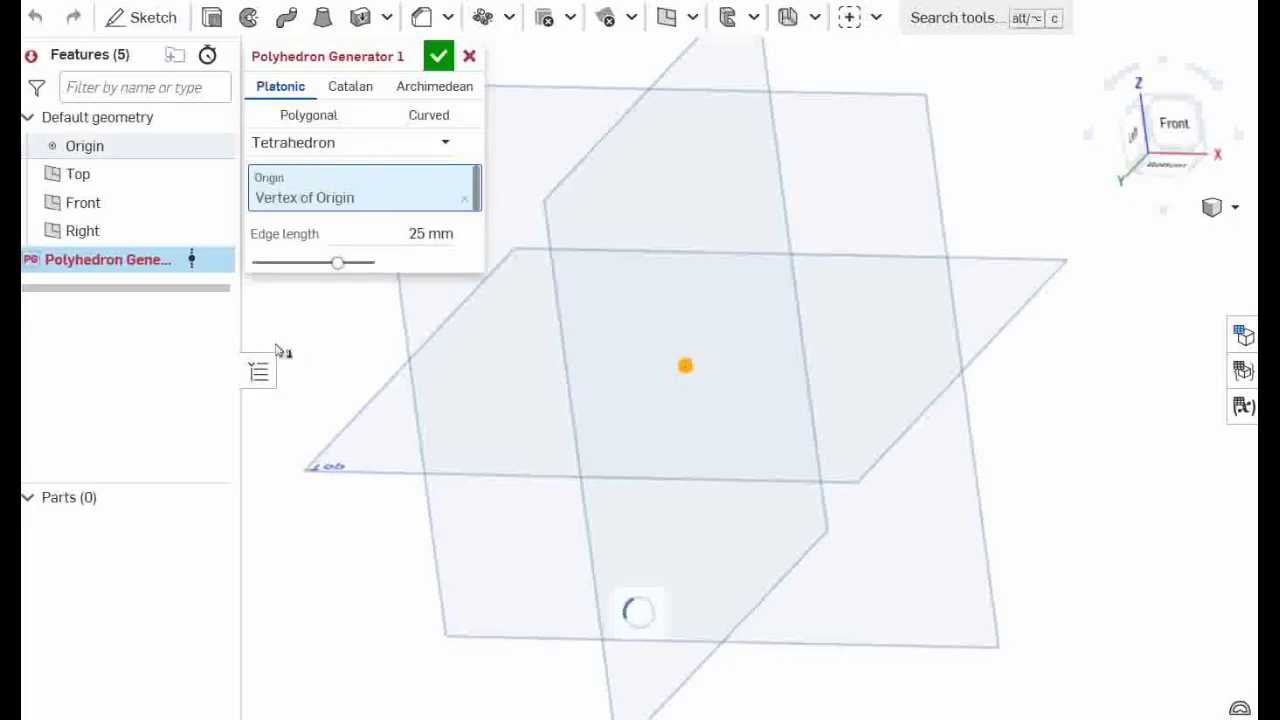
{"action": "left_click", "coordinate": [400, 234]}
{"action": "left_click", "coordinate": [384, 142]}
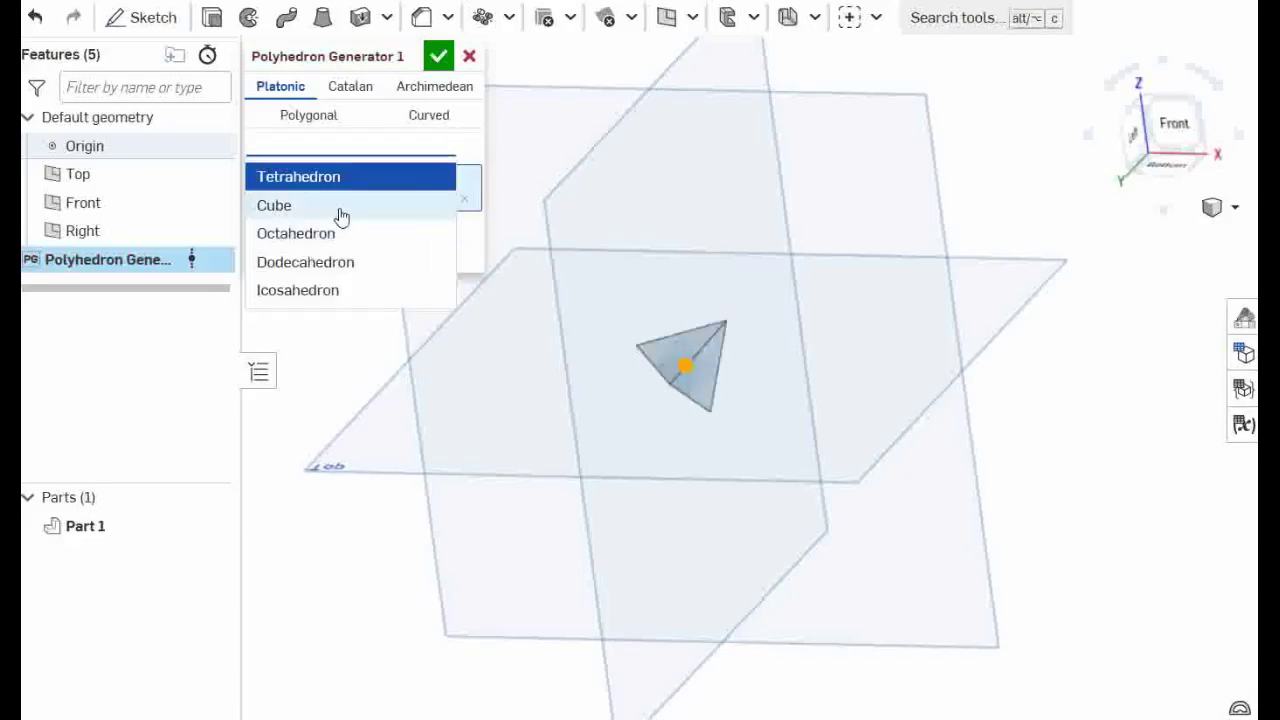
{"action": "left_click", "coordinate": [338, 208]}
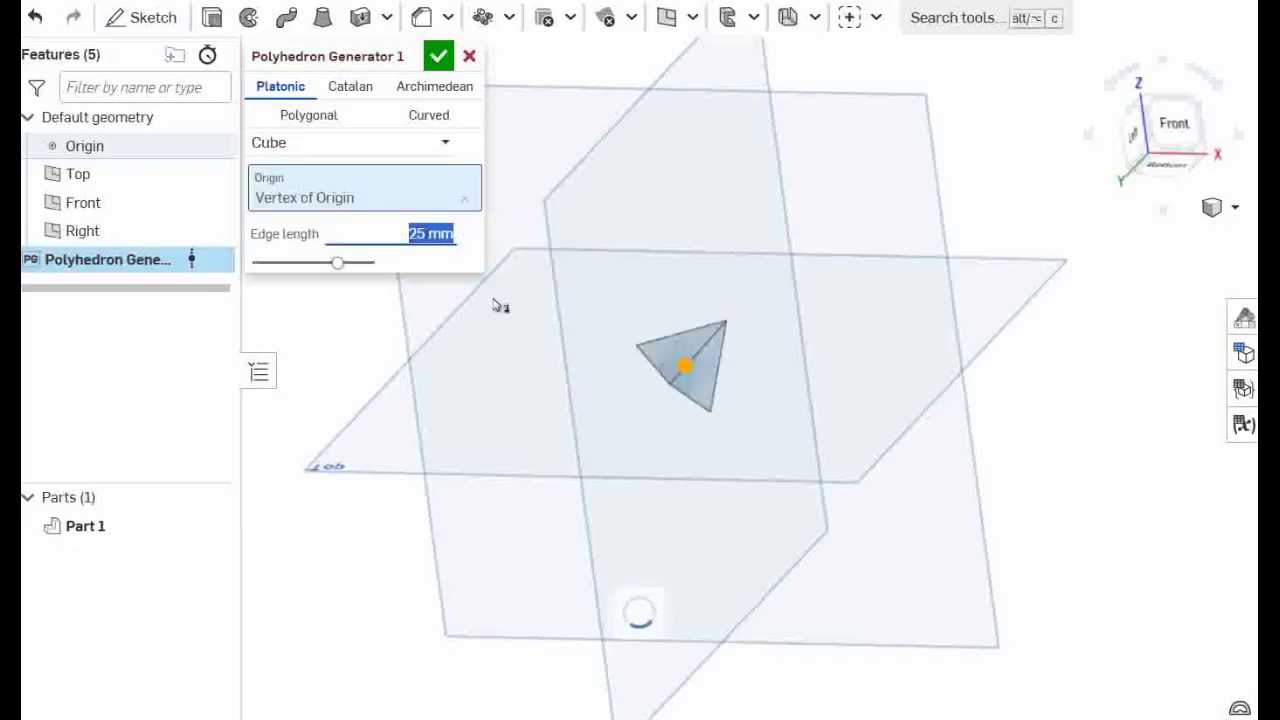
{"action": "type", "text": "56"}
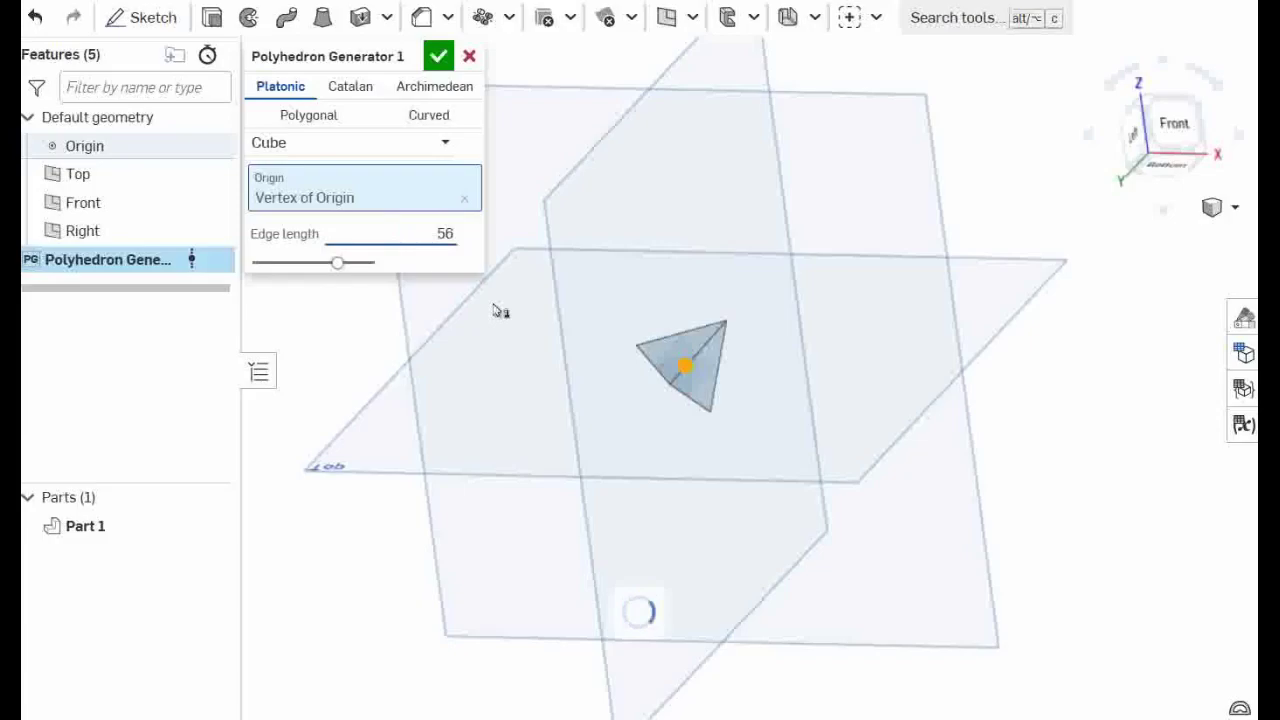
{"action": "key", "text": "BackSpace"}
{"action": "type", "text": "7"}
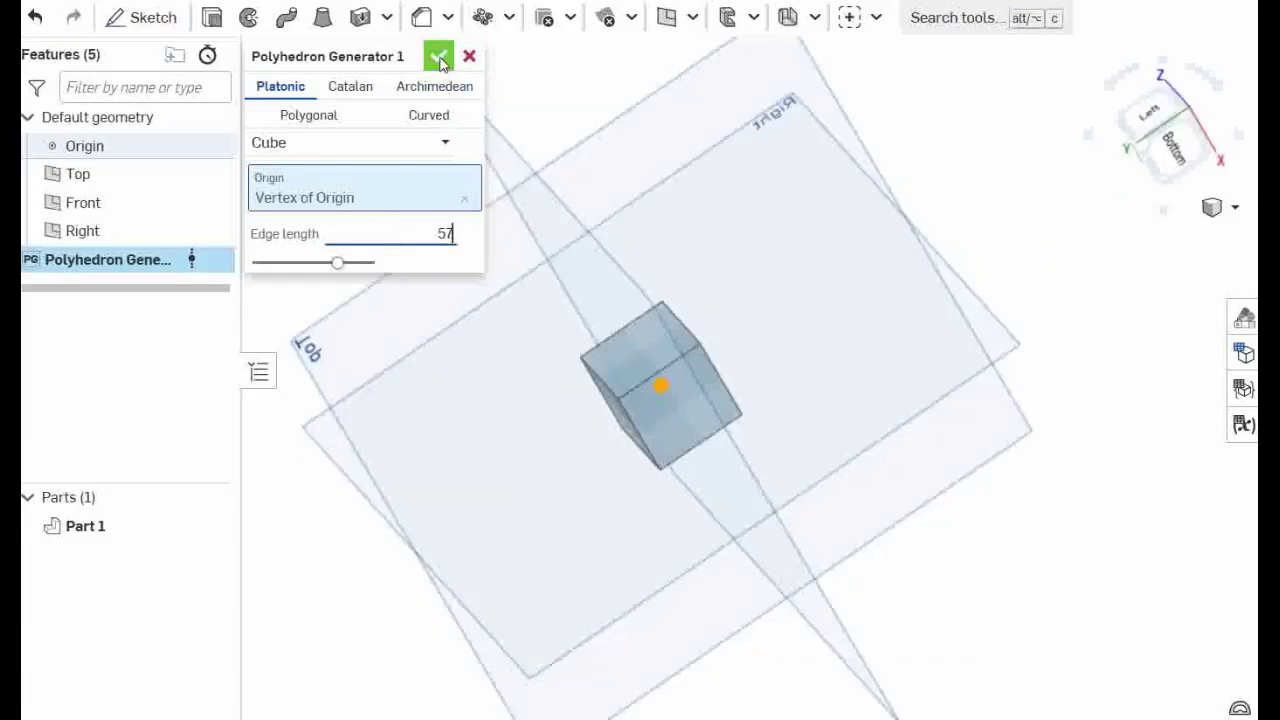
{"action": "left_click", "coordinate": [440, 57]}
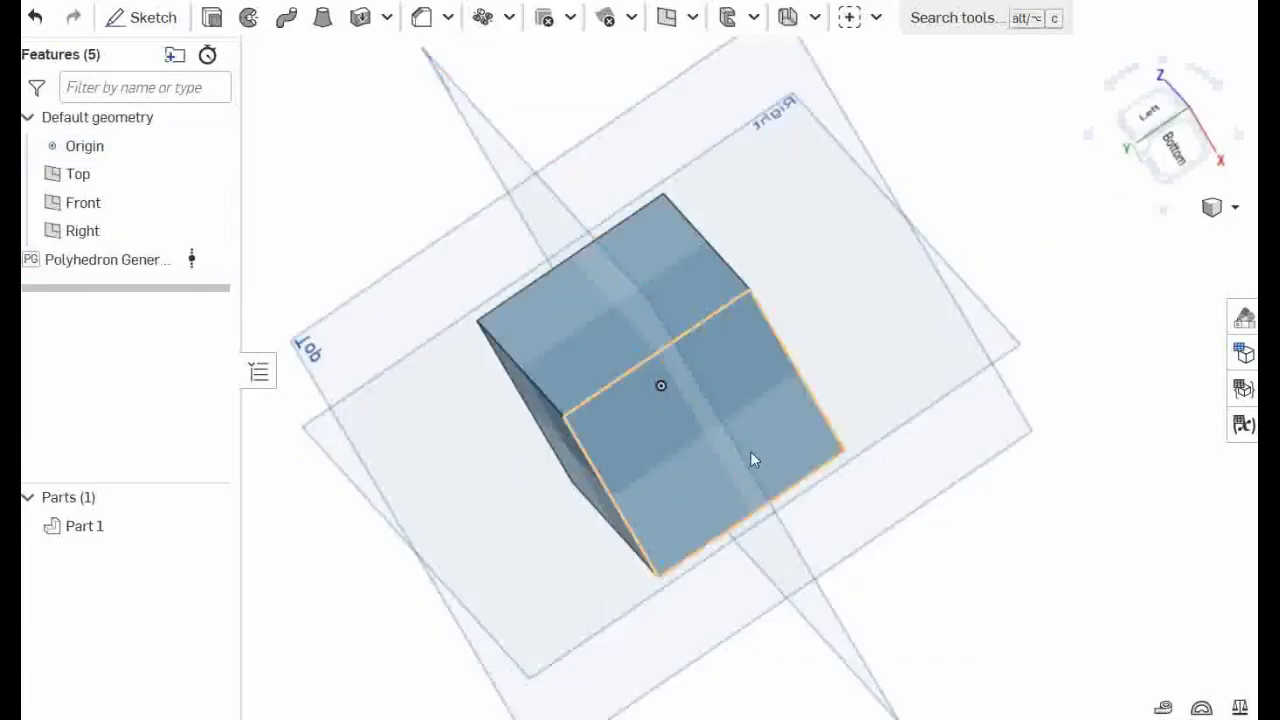
- Start a sketch on the Front plane and draw a vertical line about 26 mm long crossing the cube's upper edge beside the vertical axis
{"action": "right_click_drag", "start_coordinate": [860, 493], "coordinate": [900, 168]}
{"action": "left_click", "coordinate": [900, 168]}
{"action": "left_click", "coordinate": [141, 17]}
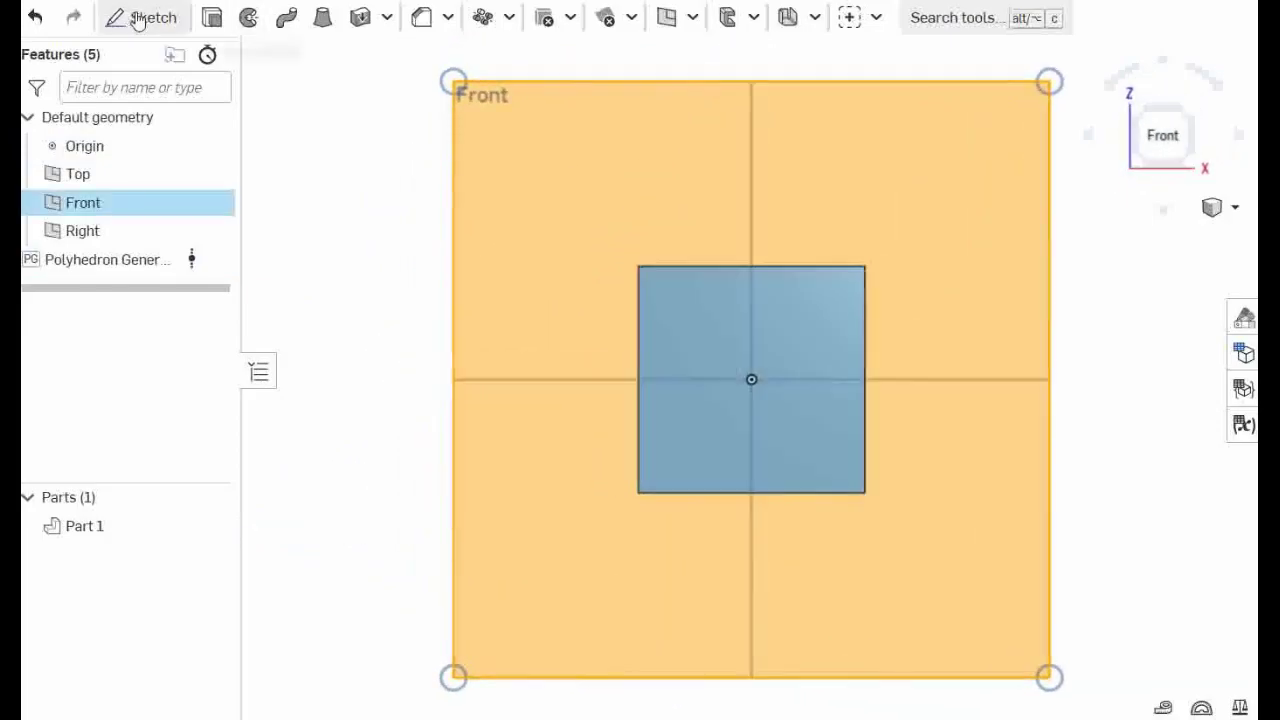
{"action": "left_click", "coordinate": [191, 17]}
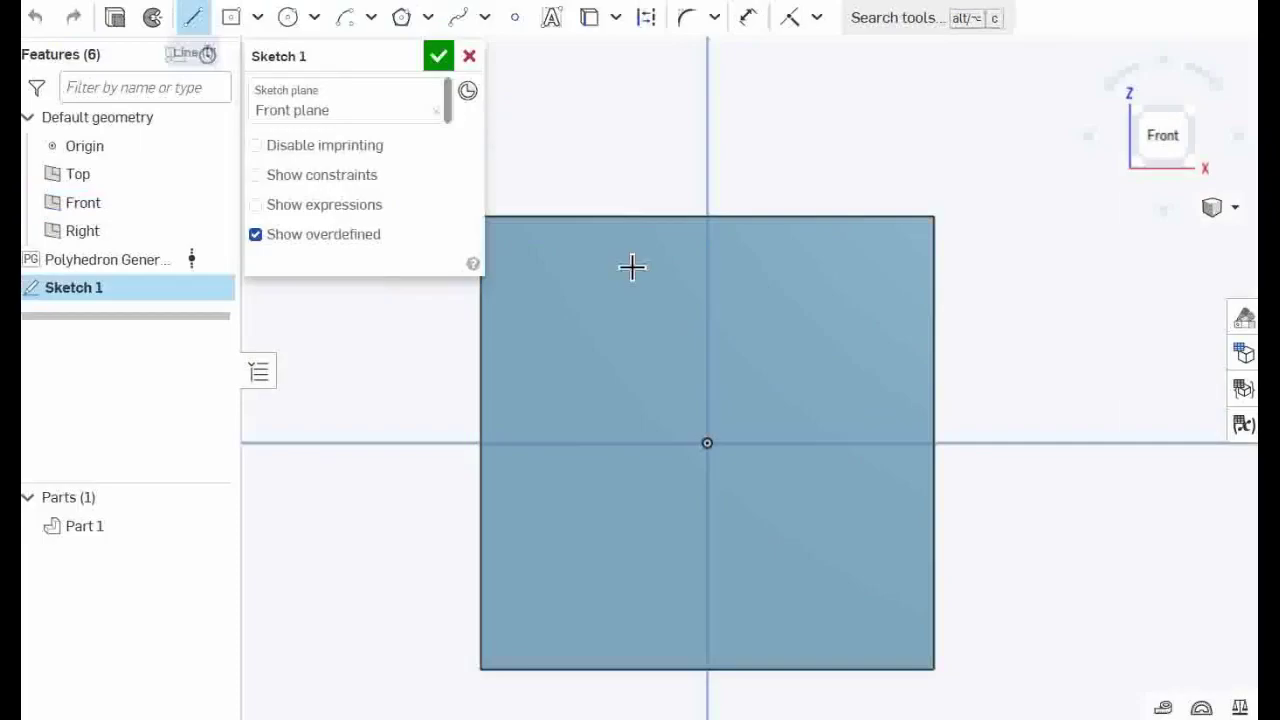
{"action": "middle_click_drag", "start_coordinate": [740, 116], "coordinate": [949, 174]}
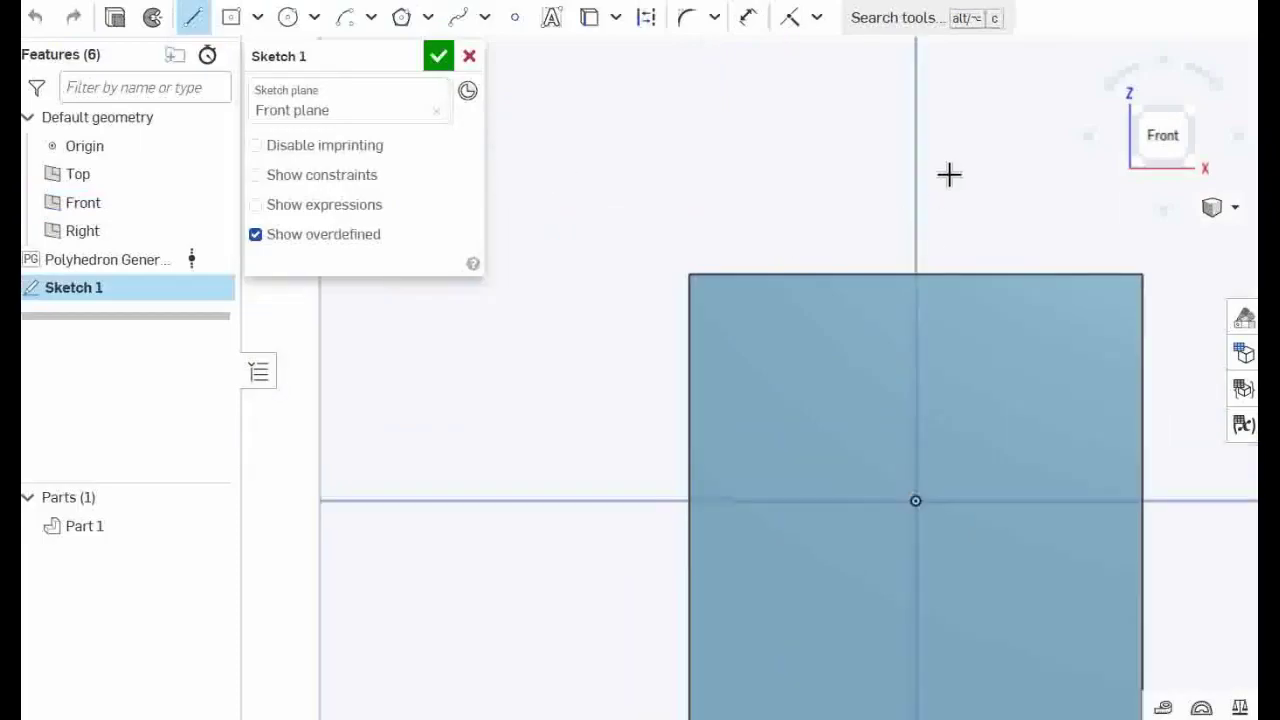
{"action": "left_click", "coordinate": [977, 126]}
{"action": "left_click", "coordinate": [976, 330]}
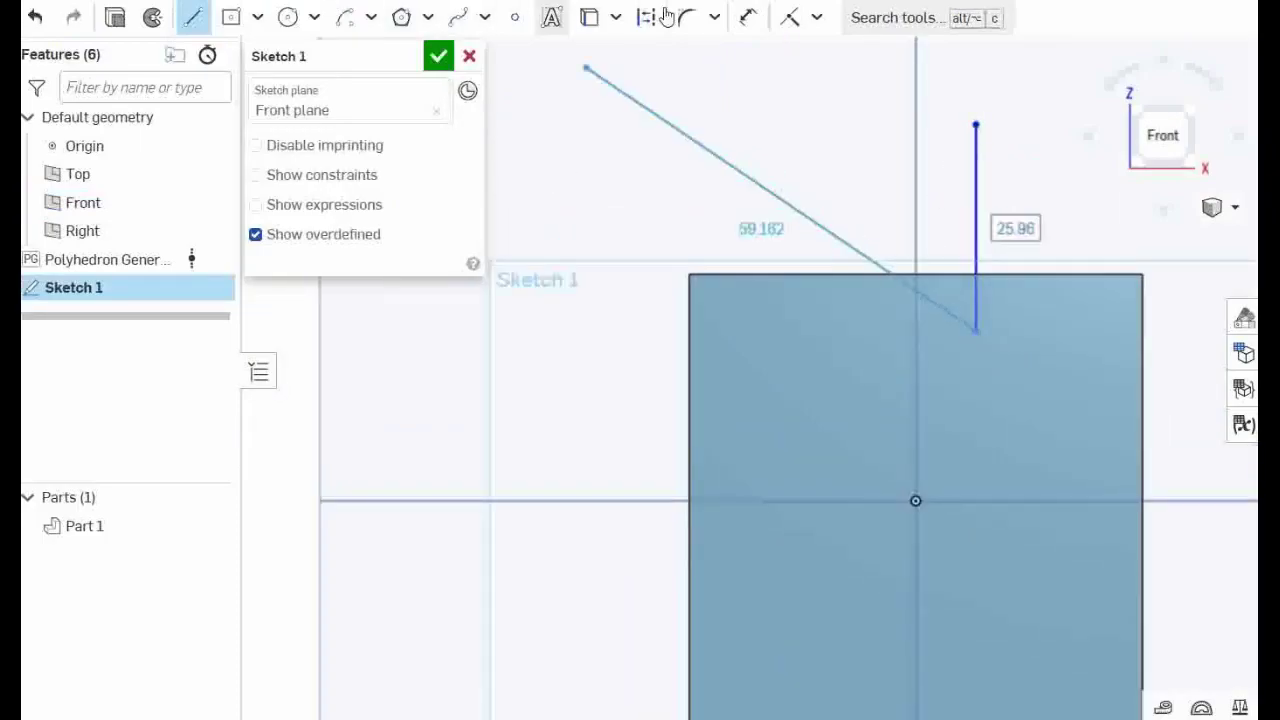
- Dimension the vertical line at 9.5 mm from the vertical axis
{"action": "left_click", "coordinate": [748, 17]}
{"action": "left_click", "coordinate": [978, 210]}
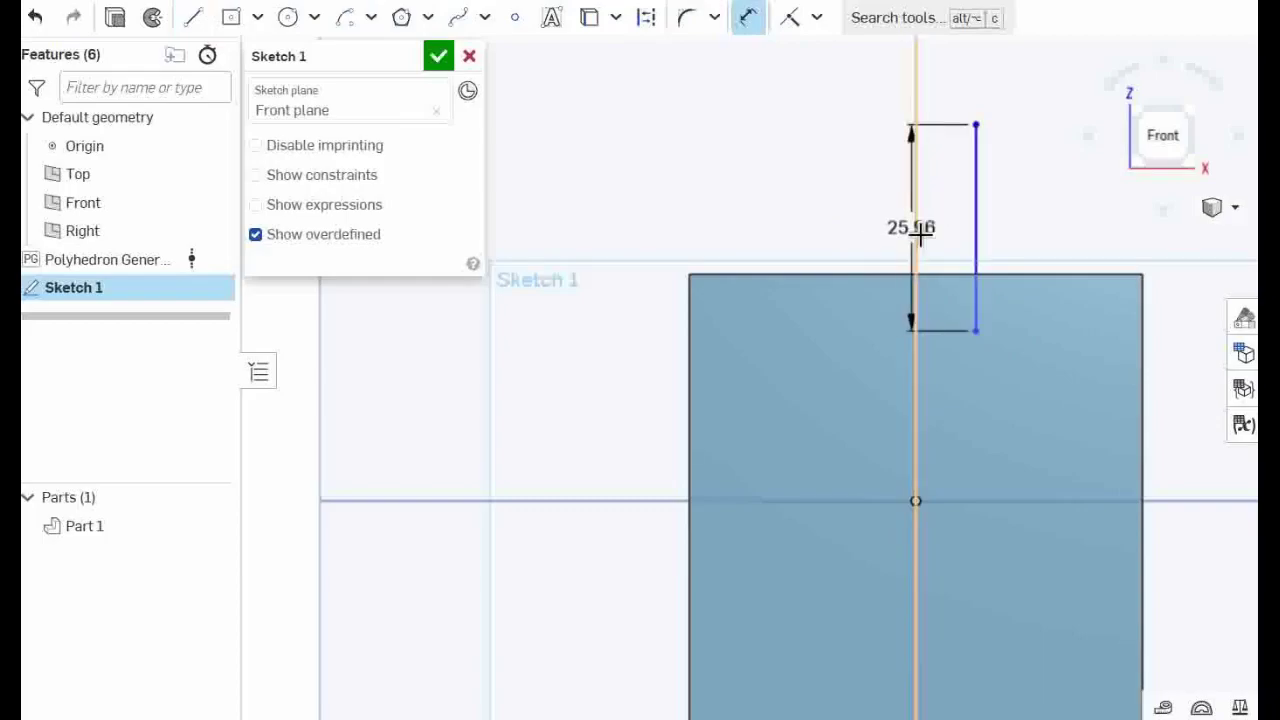
{"action": "left_click", "coordinate": [937, 231]}
{"action": "type", "text": "9"}
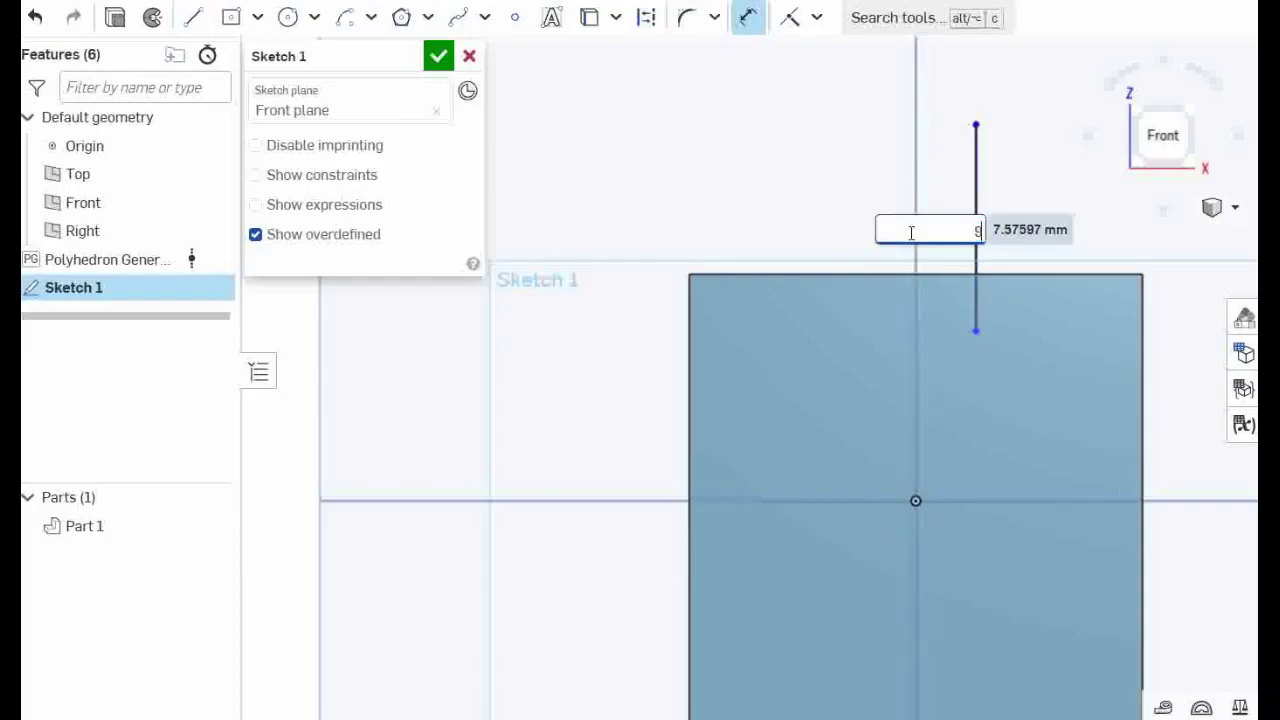
{"action": "type", "text": ".5"}
{"action": "key", "text": "Return"}
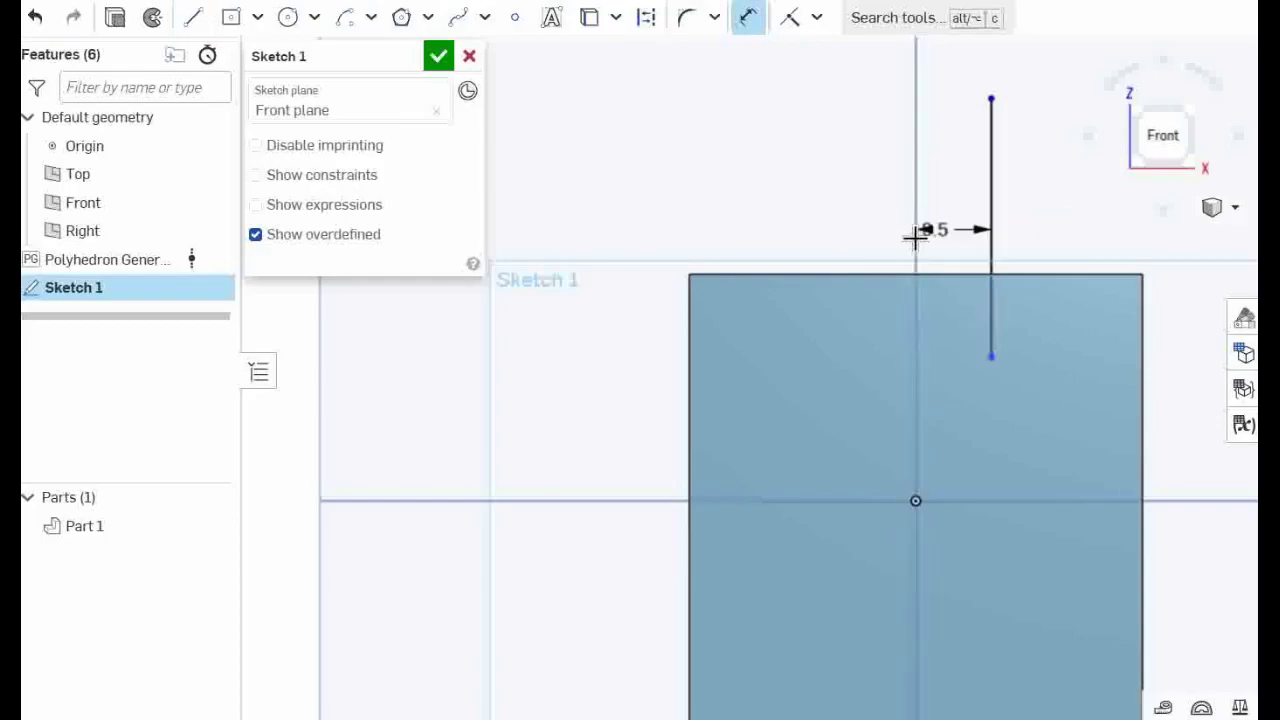
- Draw a short origin-centred arc of about 20.4 mm radius running outward from the vertical line's lower end
{"action": "left_click", "coordinate": [345, 17]}
{"action": "scroll", "coordinate": [986, 514], "scroll_direction": "up", "scroll_amount": 3}
{"action": "middle_click_drag", "start_coordinate": [1046, 489], "coordinate": [846, 476]}
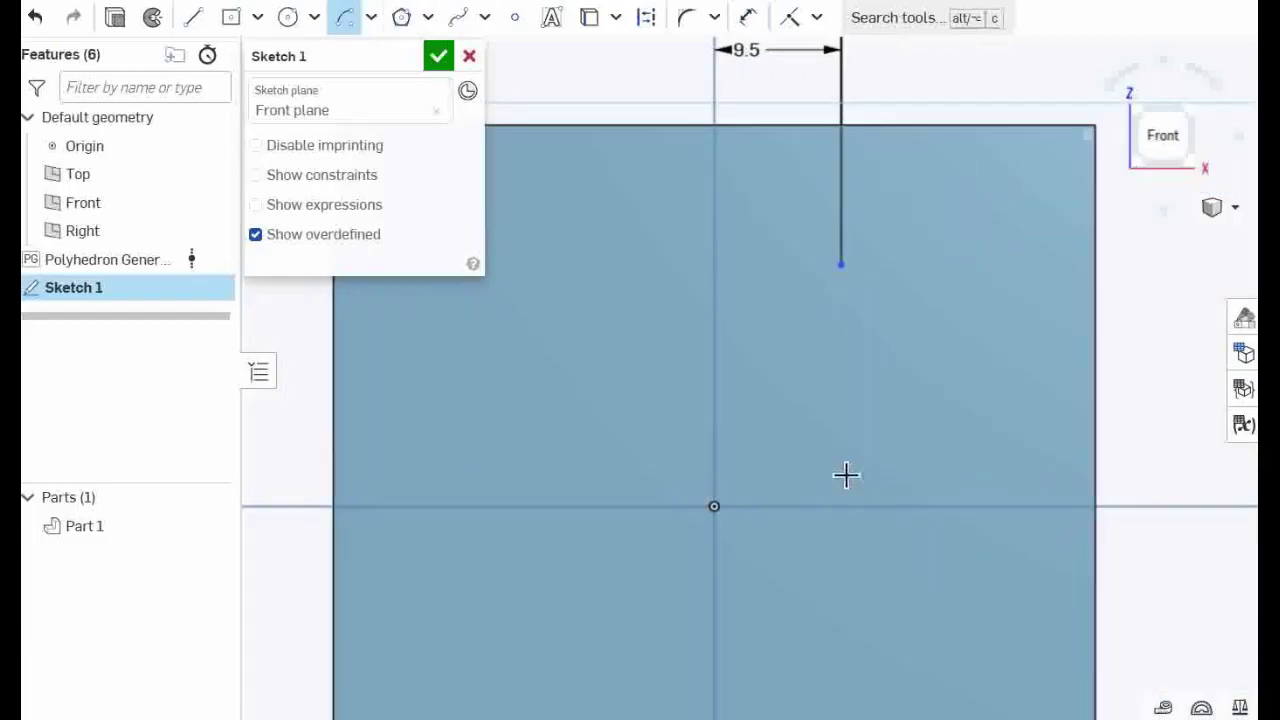
{"action": "left_click", "coordinate": [714, 506]}
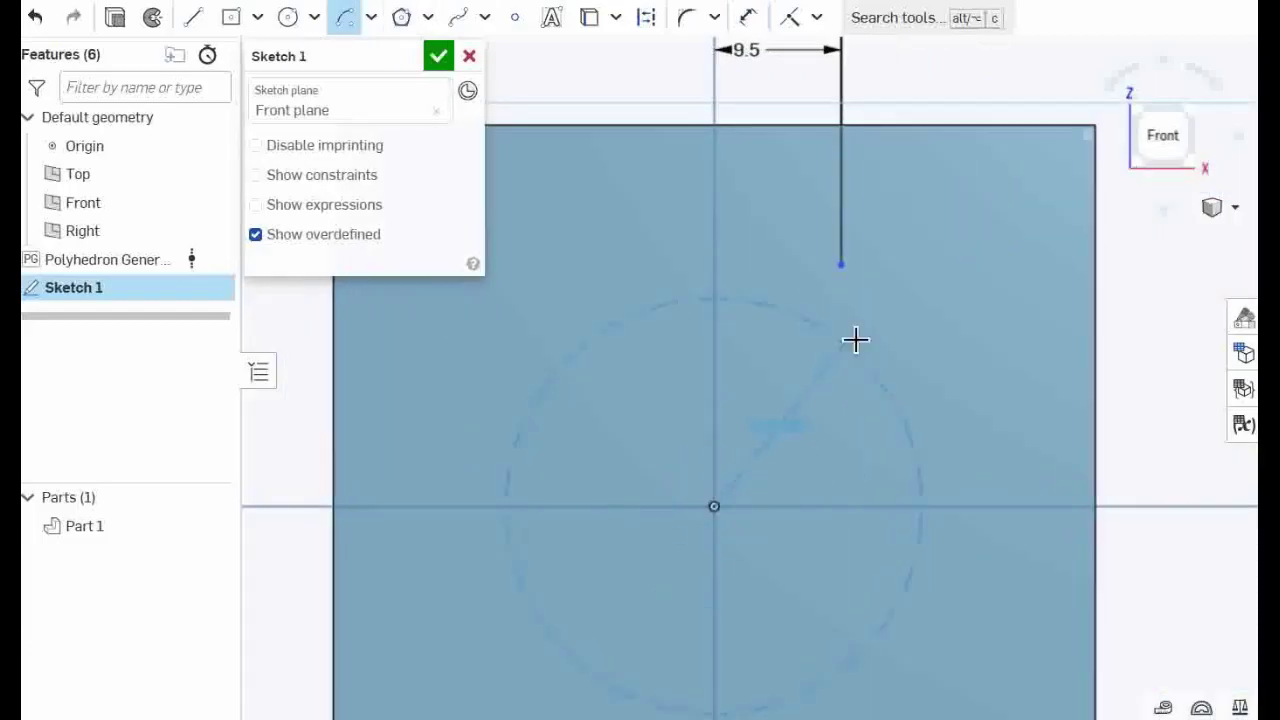
{"action": "left_click", "coordinate": [844, 268]}
{"action": "left_click", "coordinate": [878, 308]}
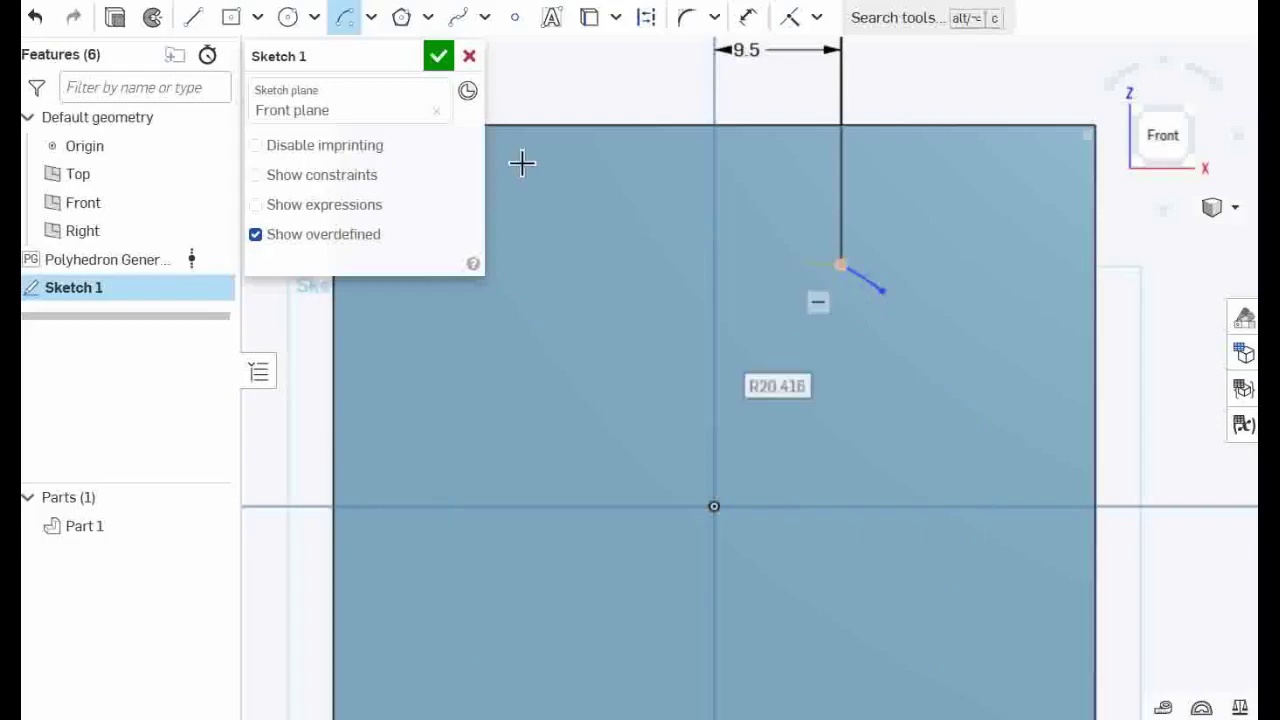
- Draw connected lines from the arc's outer end: a slanted one about 3.4 mm long, a horizontal one toward the vertical axis, and a short vertical one downward
{"action": "left_click", "coordinate": [194, 17]}
{"action": "left_click", "coordinate": [887, 302]}
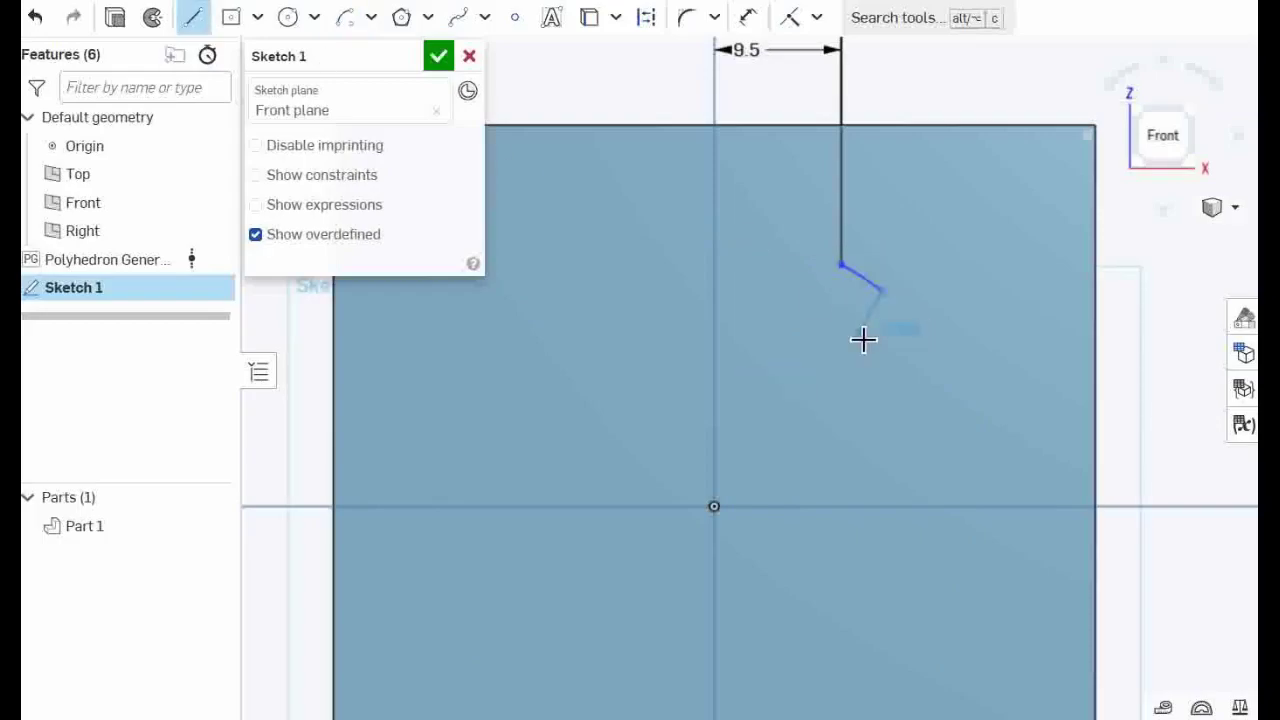
{"action": "left_click", "coordinate": [847, 320]}
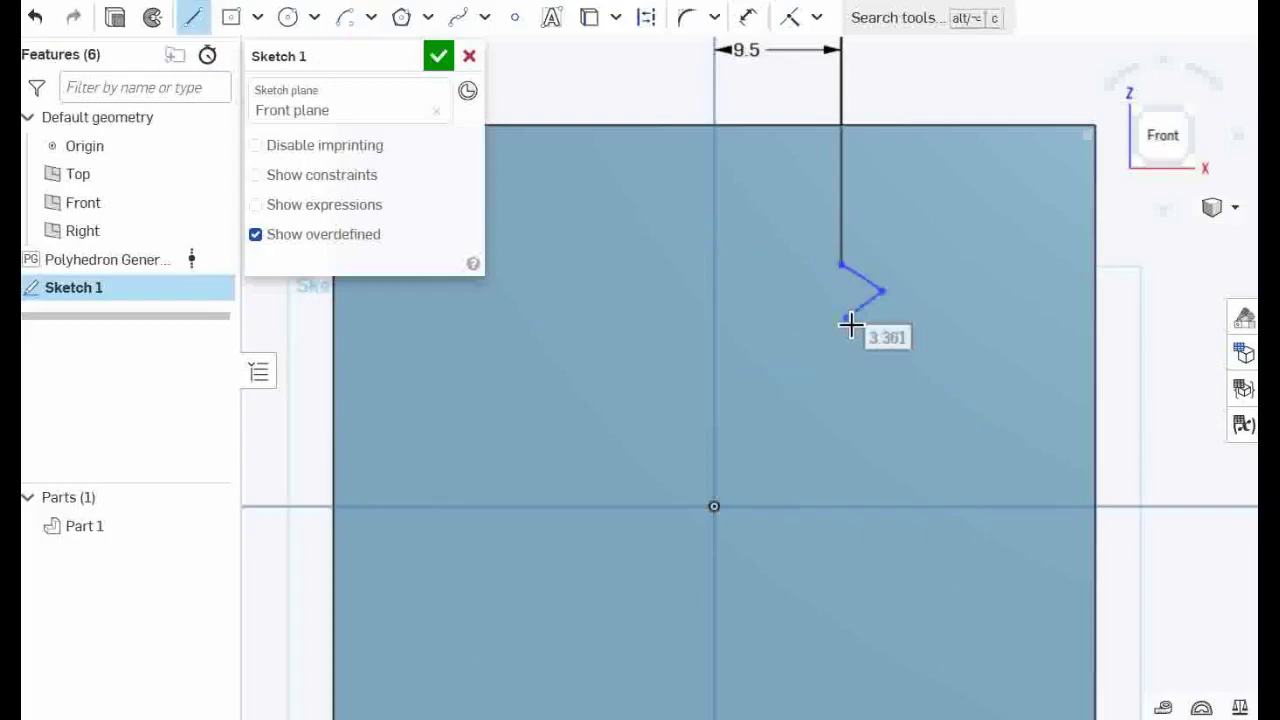
{"action": "left_click", "coordinate": [737, 318]}
{"action": "left_click", "coordinate": [350, 32]}
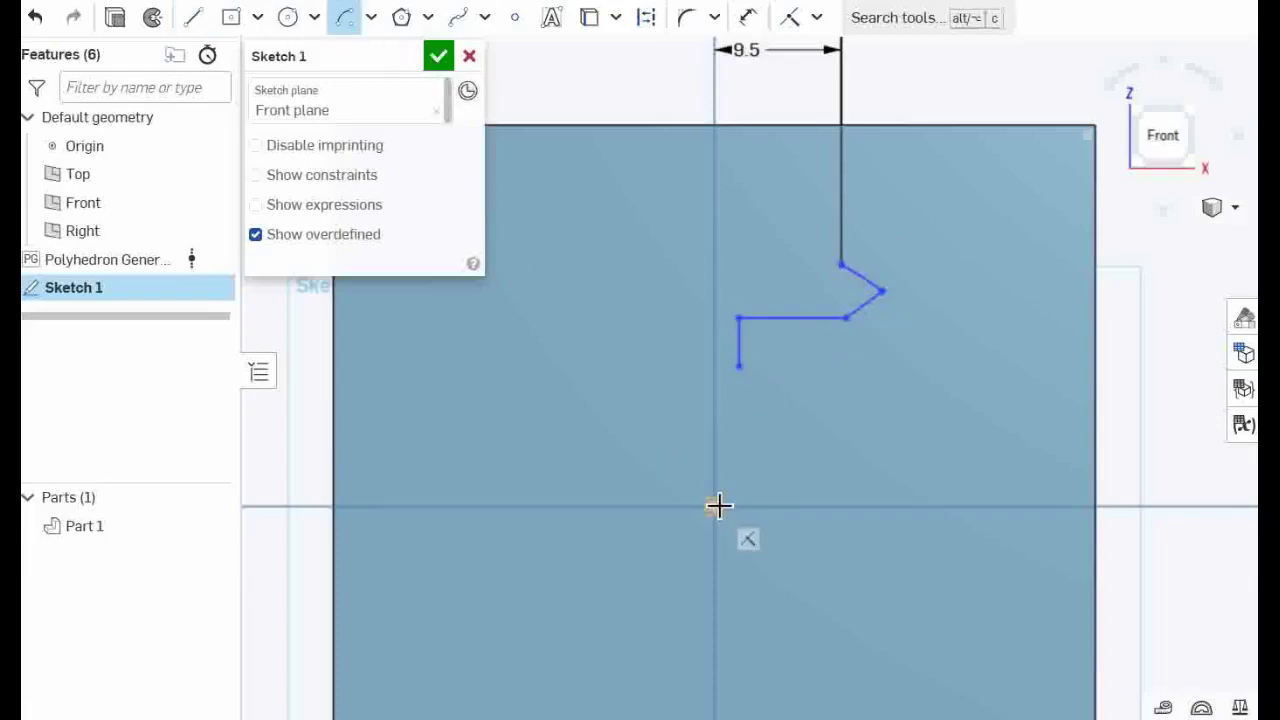
{"action": "left_click", "coordinate": [714, 506]}
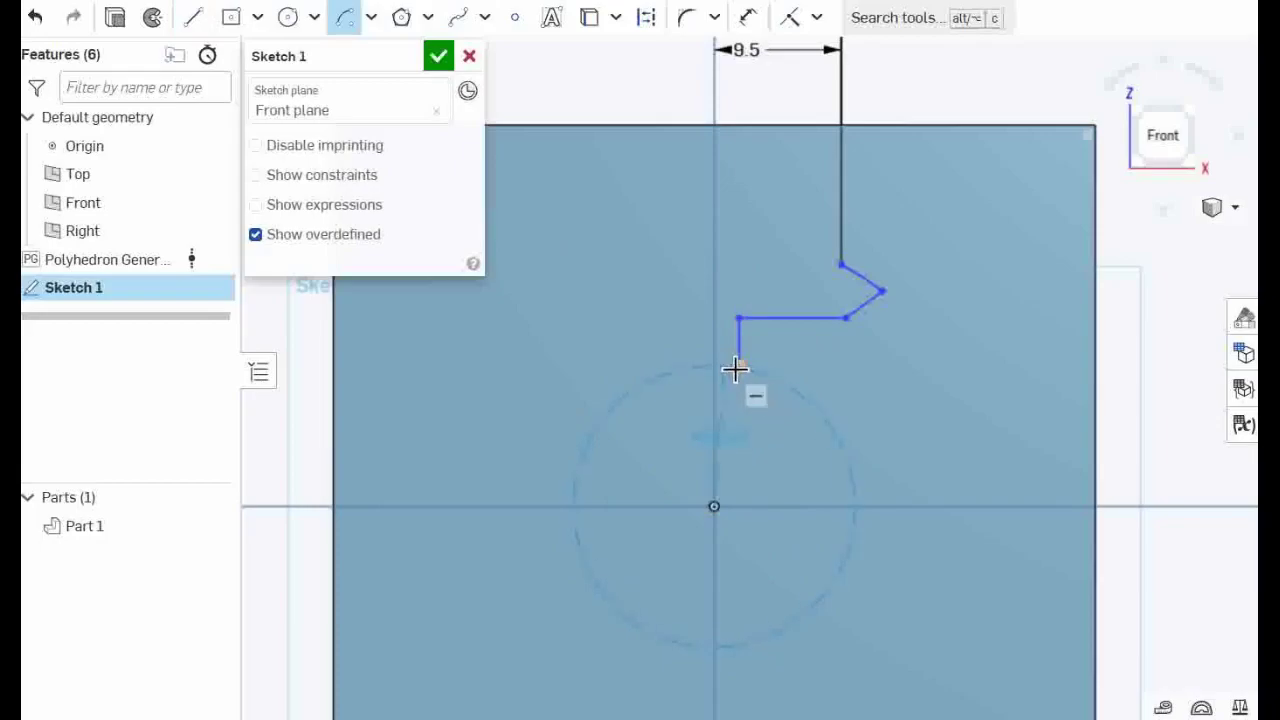
{"action": "left_click", "coordinate": [738, 366]}
- Draw an origin-centred arc of about 10.7 mm radius from the short vertical line's lower end to the horizontal axis
{"action": "left_click", "coordinate": [350, 22]}
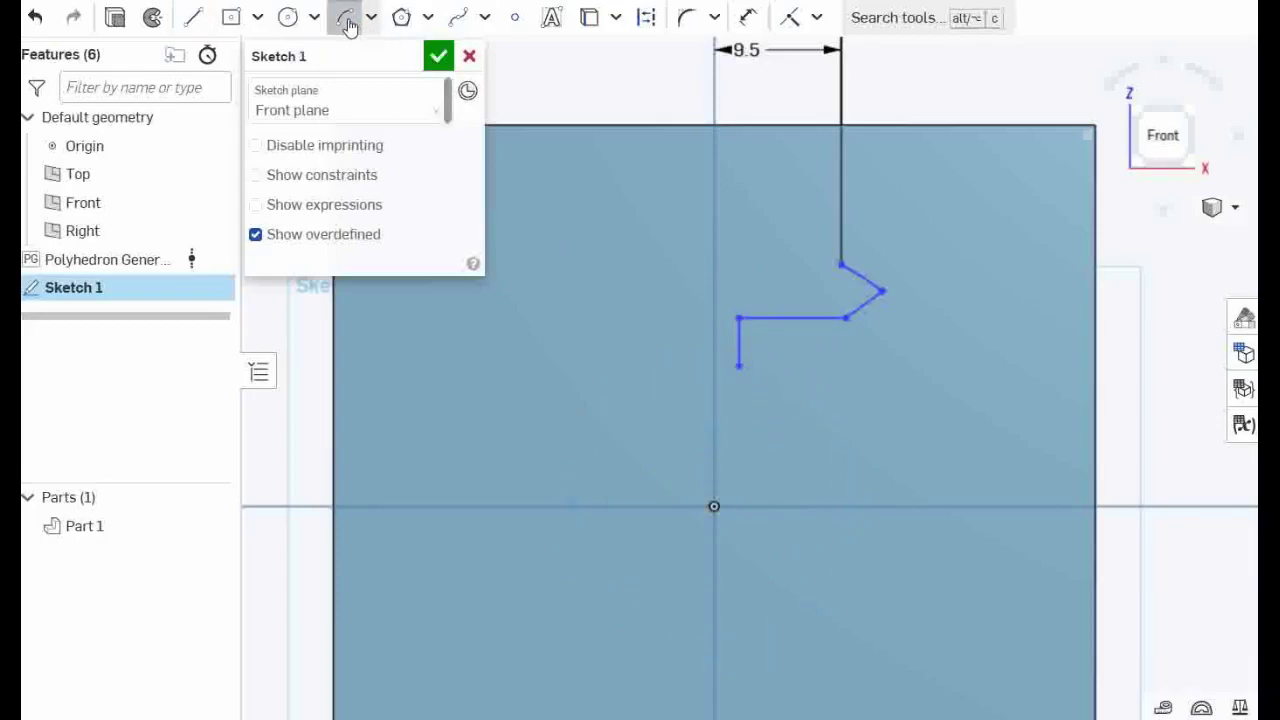
{"action": "left_click", "coordinate": [714, 506]}
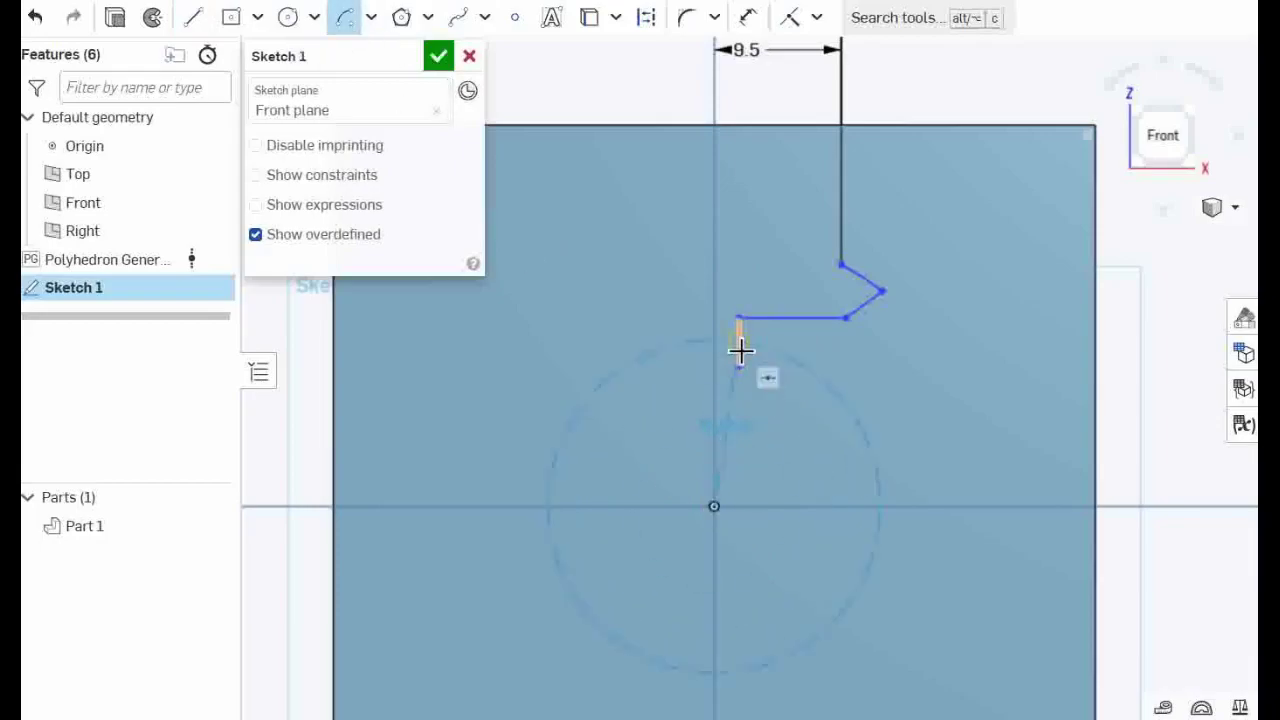
{"action": "left_click", "coordinate": [739, 366]}
{"action": "left_click", "coordinate": [871, 508]}
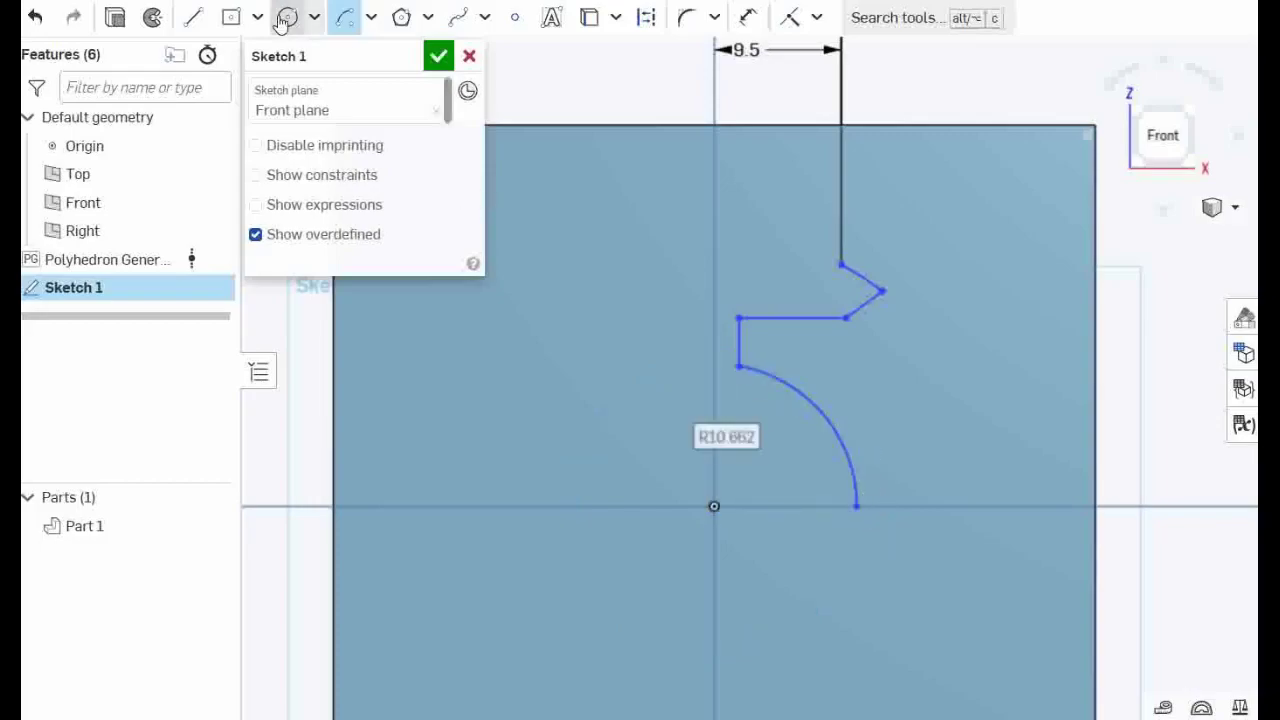
{"action": "left_click", "coordinate": [345, 18]}
- Reshape the profile by moving the upper arc's endpoints and the horizontal line further up, away from the origin
{"action": "left_click_drag", "start_coordinate": [851, 269], "coordinate": [866, 212]}
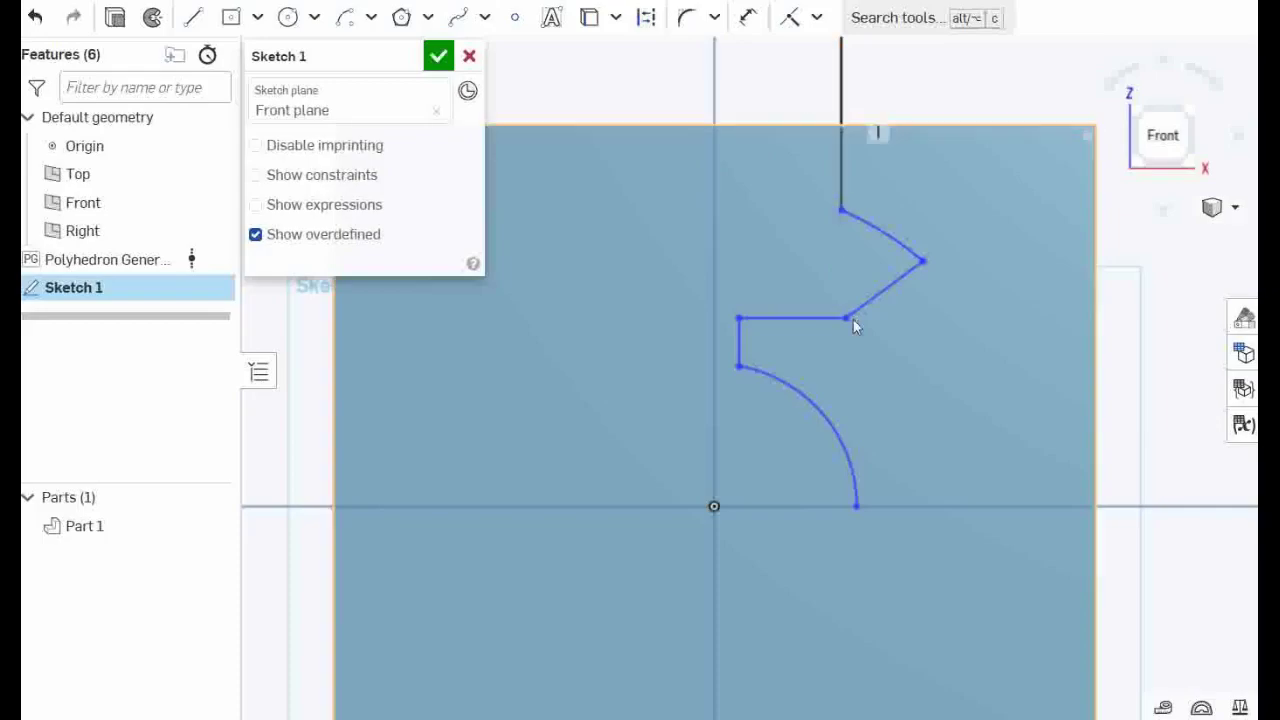
{"action": "left_click_drag", "start_coordinate": [922, 261], "coordinate": [898, 240]}
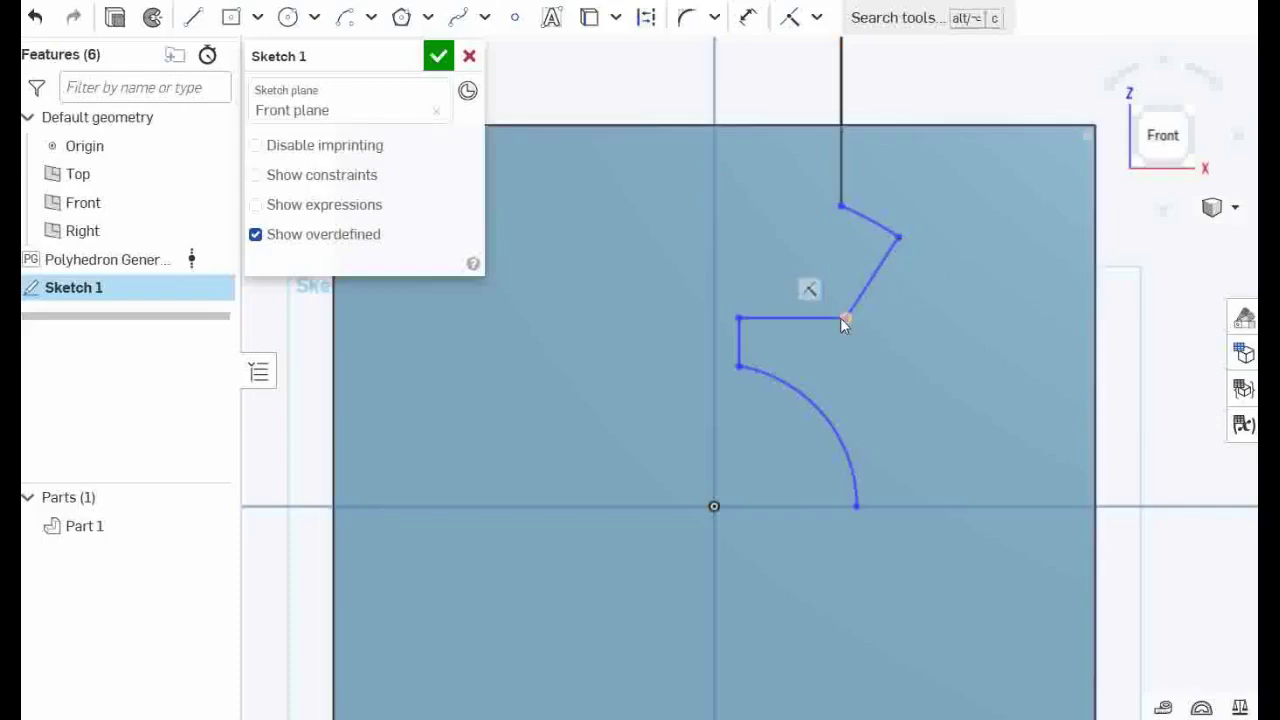
{"action": "left_click_drag", "start_coordinate": [831, 317], "coordinate": [826, 285]}
- Dimension the horizontal line 18 mm above the origin and the short vertical line 1.5 mm from the vertical axis
{"action": "left_click", "coordinate": [748, 17]}
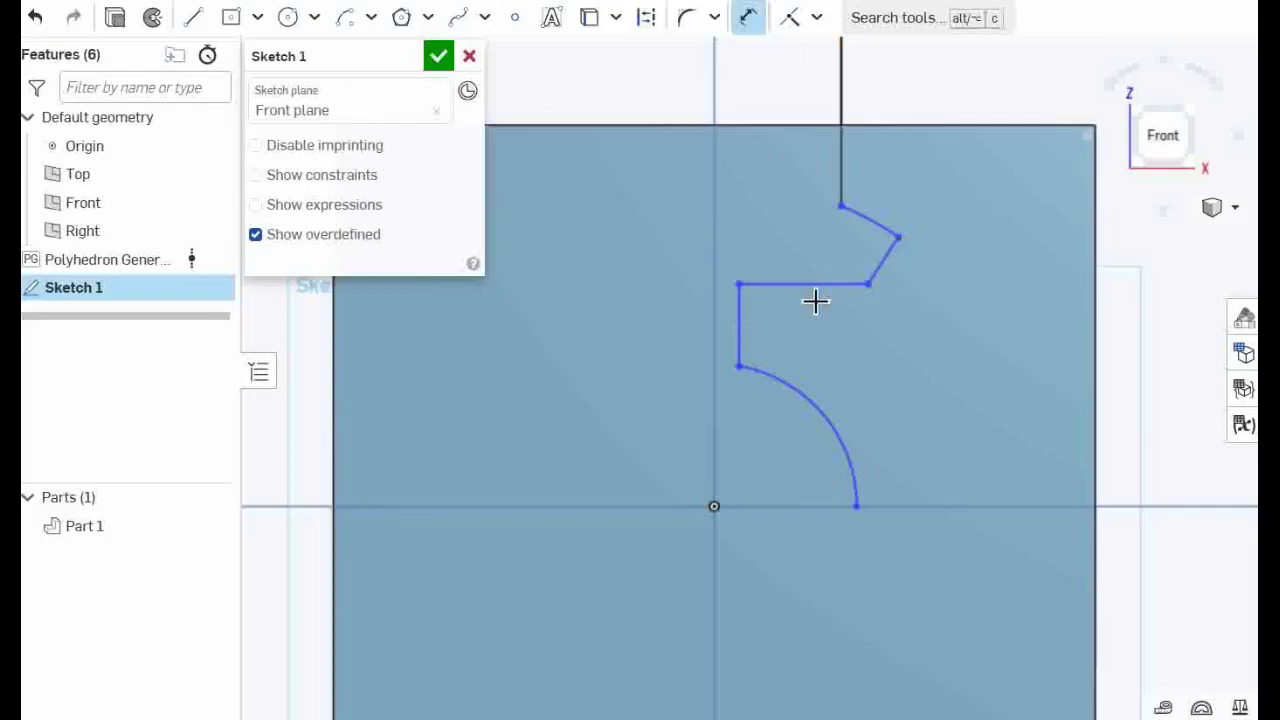
{"action": "left_click", "coordinate": [814, 284]}
{"action": "left_click", "coordinate": [714, 506]}
{"action": "left_click", "coordinate": [697, 378]}
{"action": "left_click", "coordinate": [738, 330]}
{"action": "left_click", "coordinate": [714, 318]}
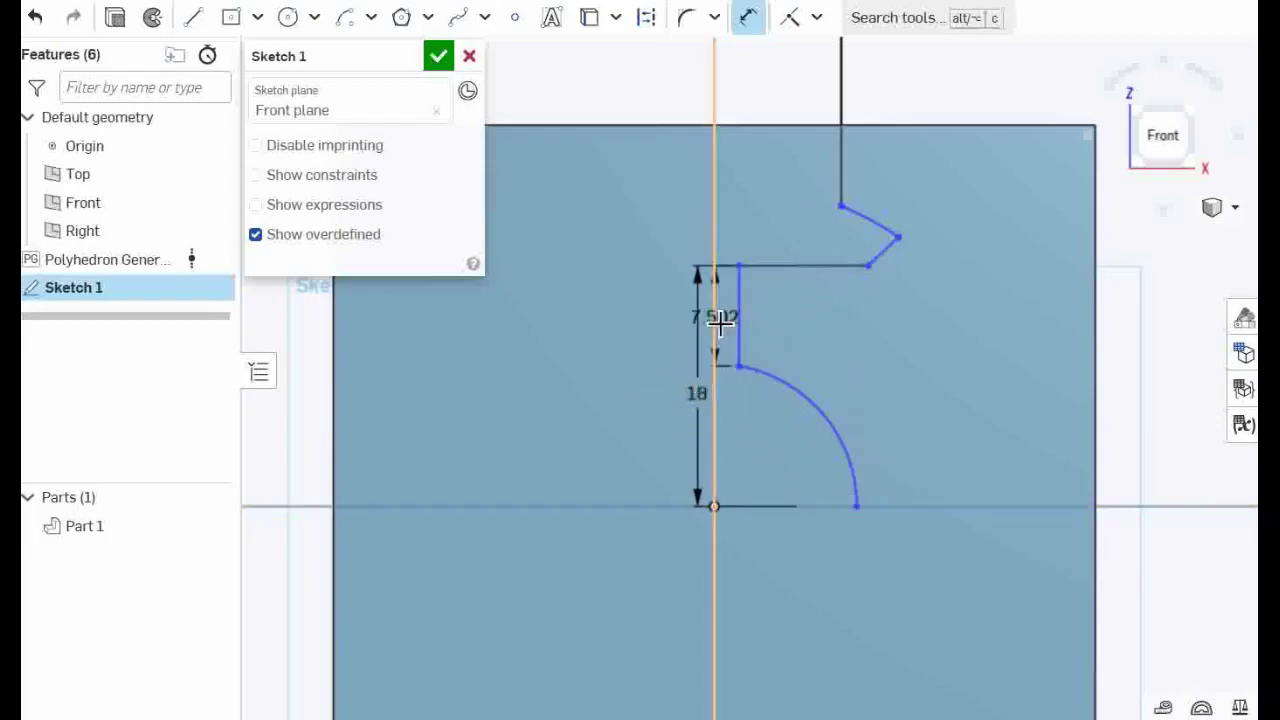
{"action": "left_click", "coordinate": [722, 322]}
{"action": "type", "text": "1.5"}
{"action": "key", "text": "Return"}
- Set the inner arc's radius to 12 mm and the upper outer arc's radius to 24 mm
{"action": "left_click", "coordinate": [834, 417]}
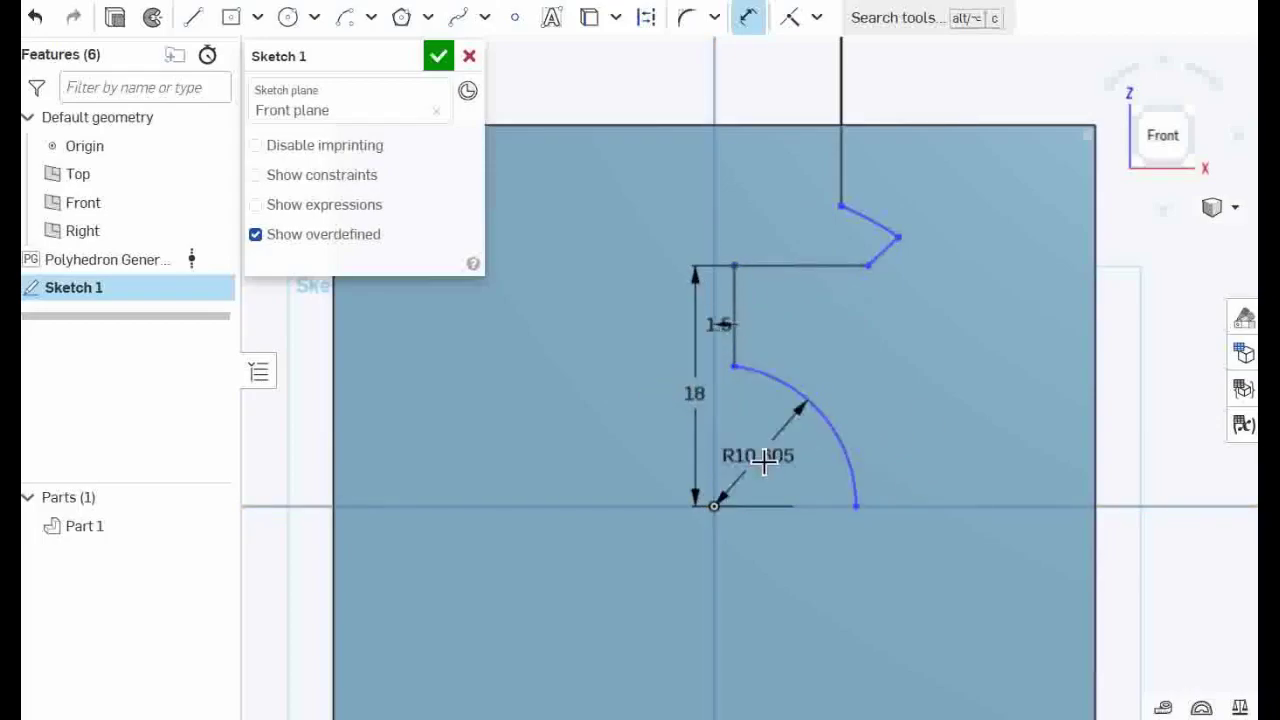
{"action": "left_click", "coordinate": [764, 460]}
{"action": "type", "text": "12"}
{"action": "key", "text": "Return"}
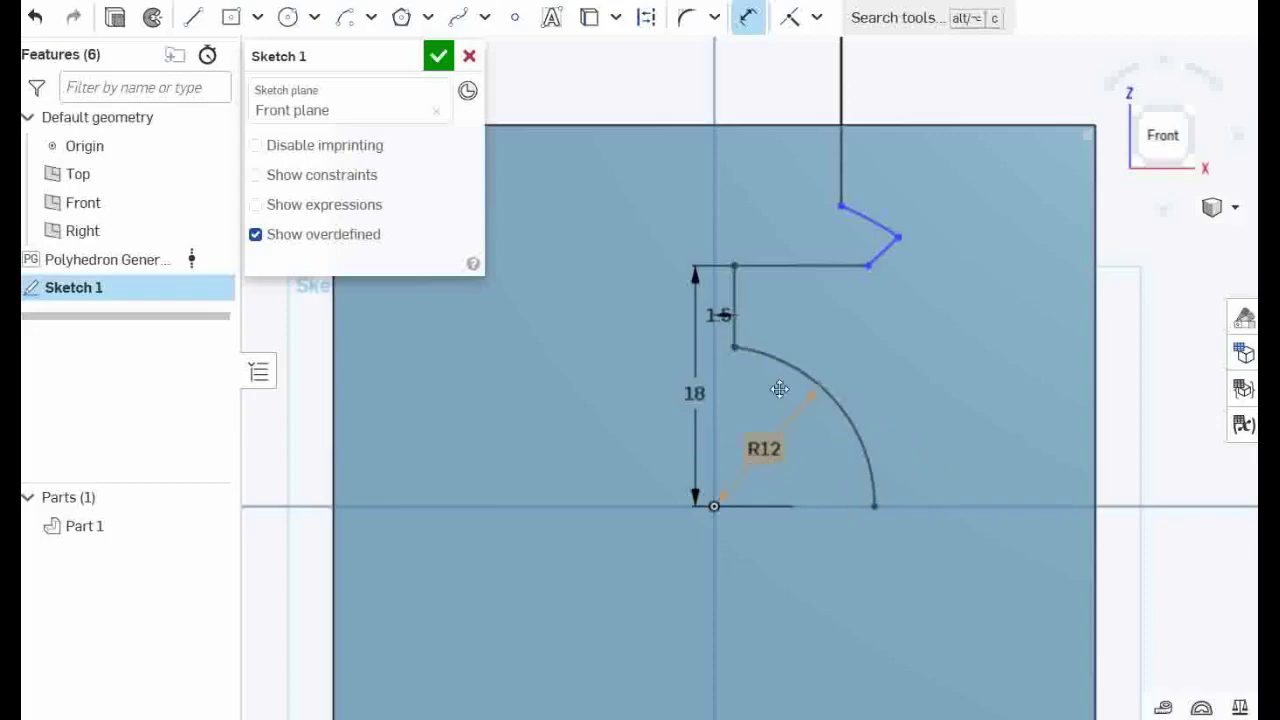
{"action": "left_click", "coordinate": [886, 237]}
{"action": "left_click", "coordinate": [650, 392]}
{"action": "type", "text": "24.40309"}
{"action": "key", "text": "Return"}
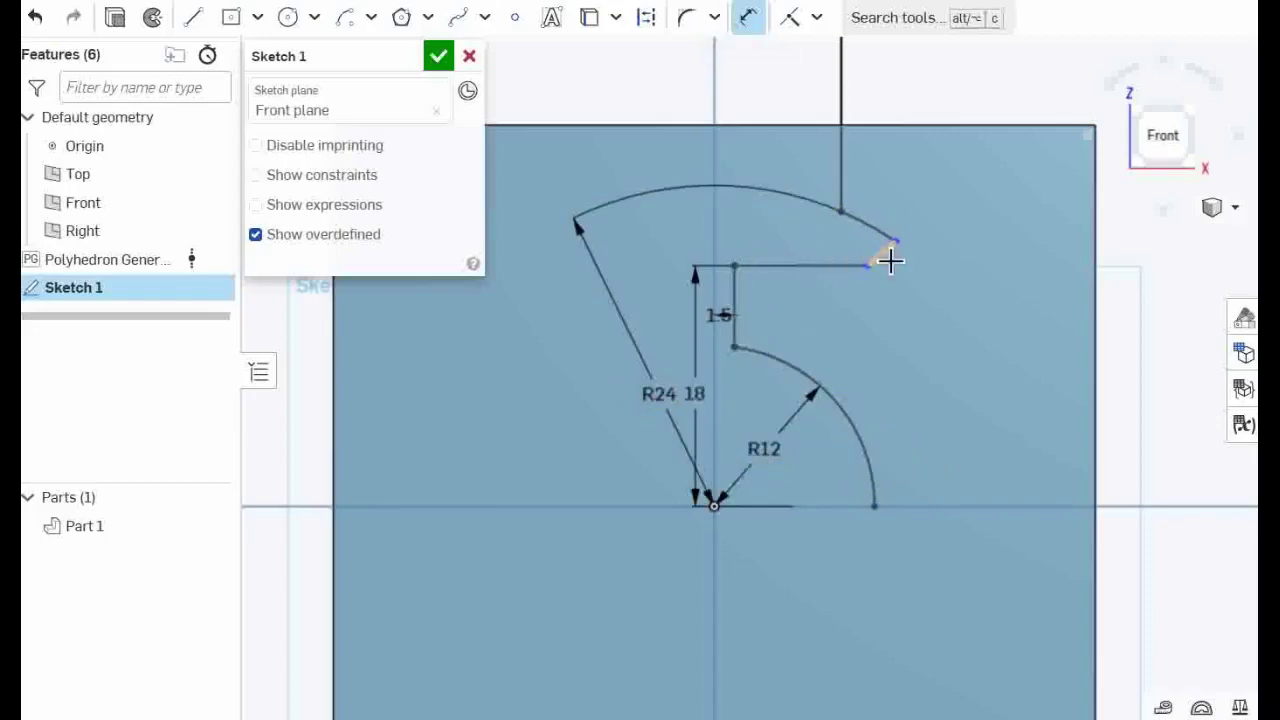
- Dimension the short slanted line at 54.736° from the horizontal axis
{"action": "left_click", "coordinate": [886, 252]}
{"action": "left_click", "coordinate": [1051, 504]}
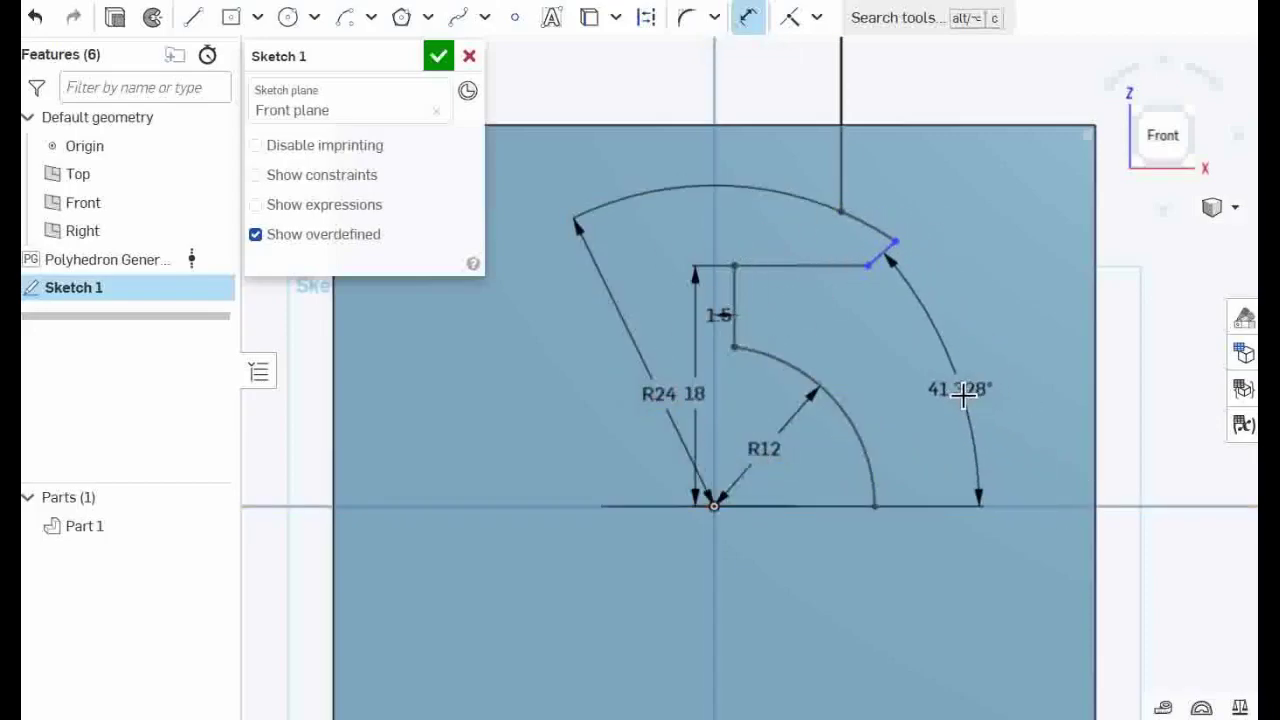
{"action": "left_click", "coordinate": [952, 389]}
{"action": "type", "text": "54.736"}
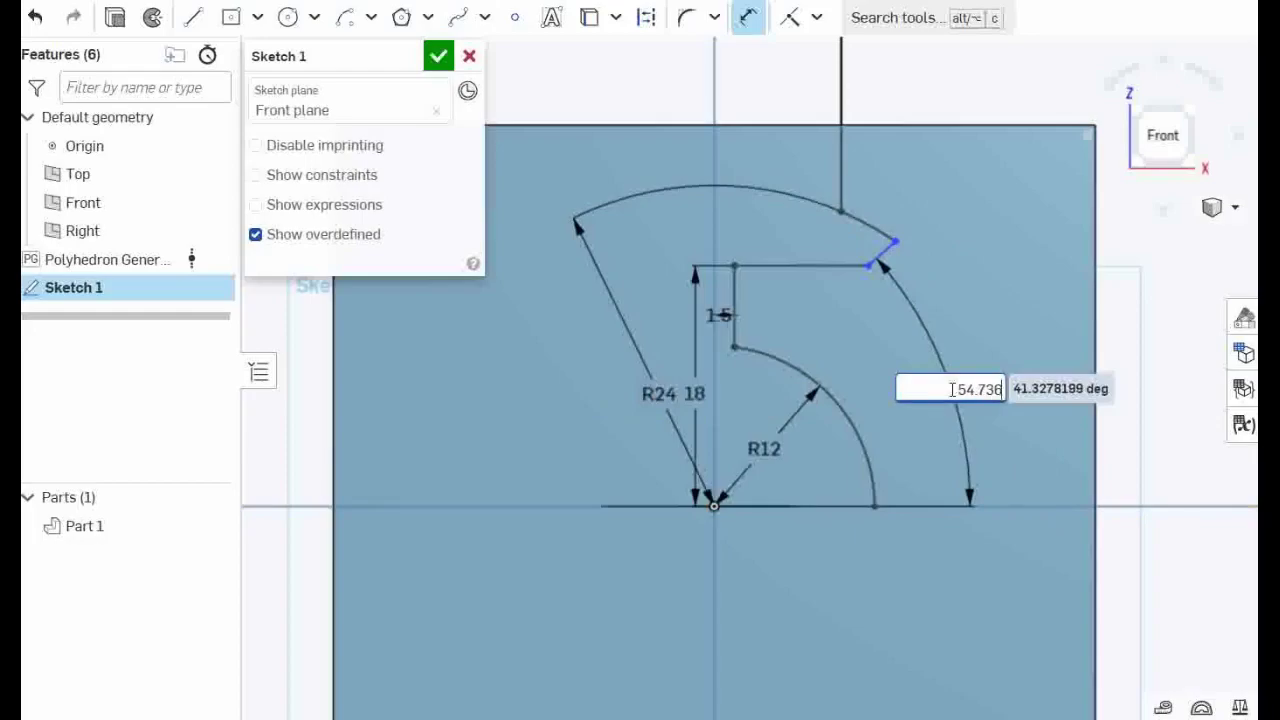
{"action": "key", "text": "Return"}
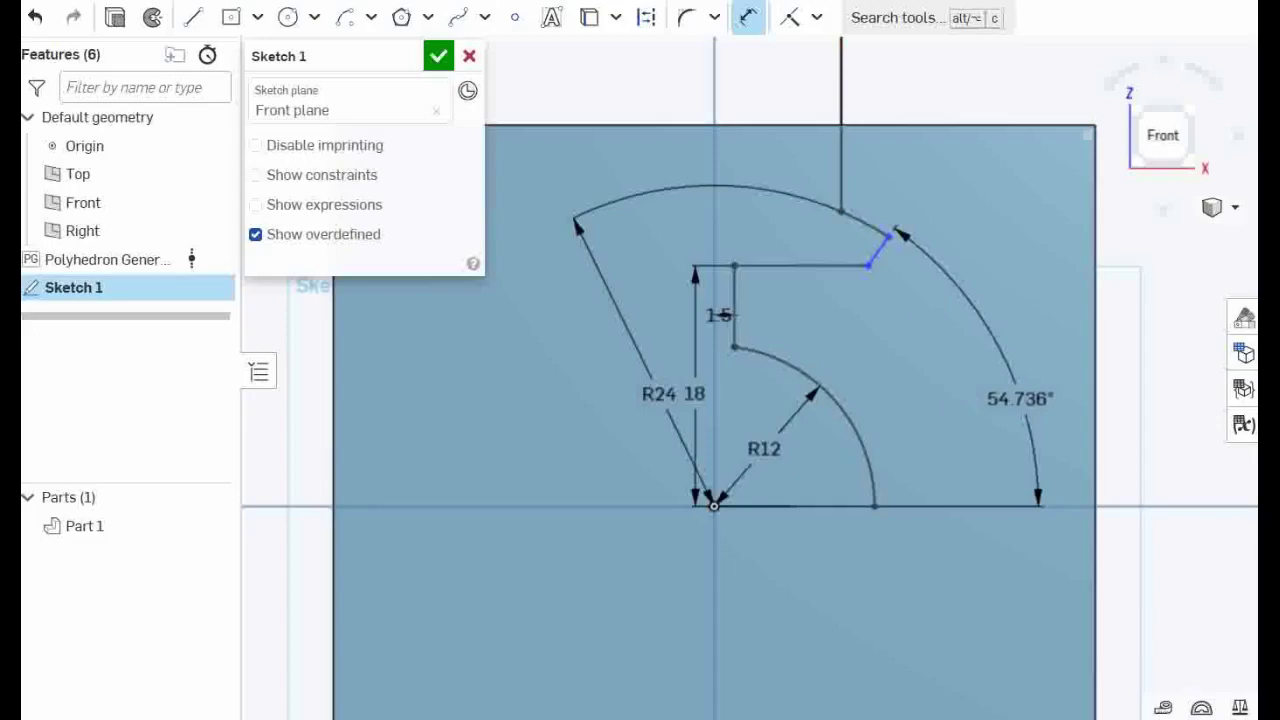
{"action": "left_click", "coordinate": [748, 17]}
- Constrain the horizontal line's outer end vertically in line with the long vertical line's lower end and finish the sketch
{"action": "scroll", "coordinate": [878, 240], "scroll_direction": "up", "scroll_amount": 4}
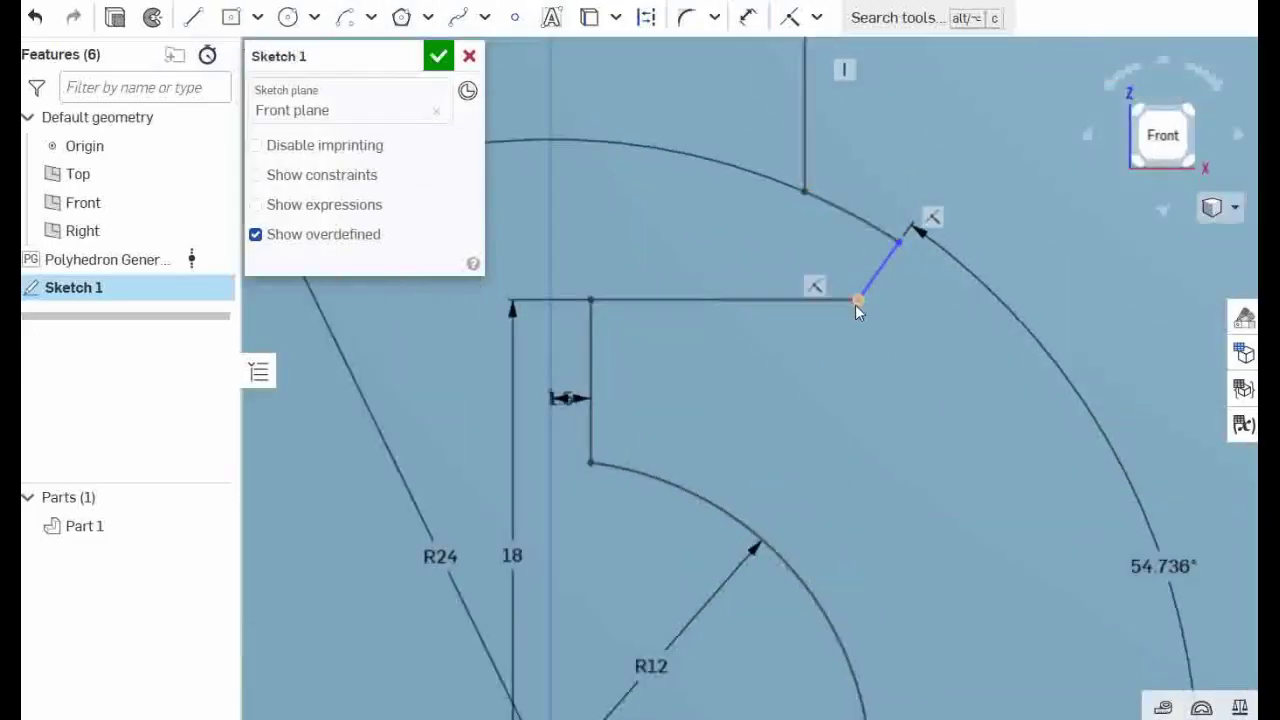
{"action": "left_click", "coordinate": [858, 300]}
{"action": "left_click", "coordinate": [805, 190]}
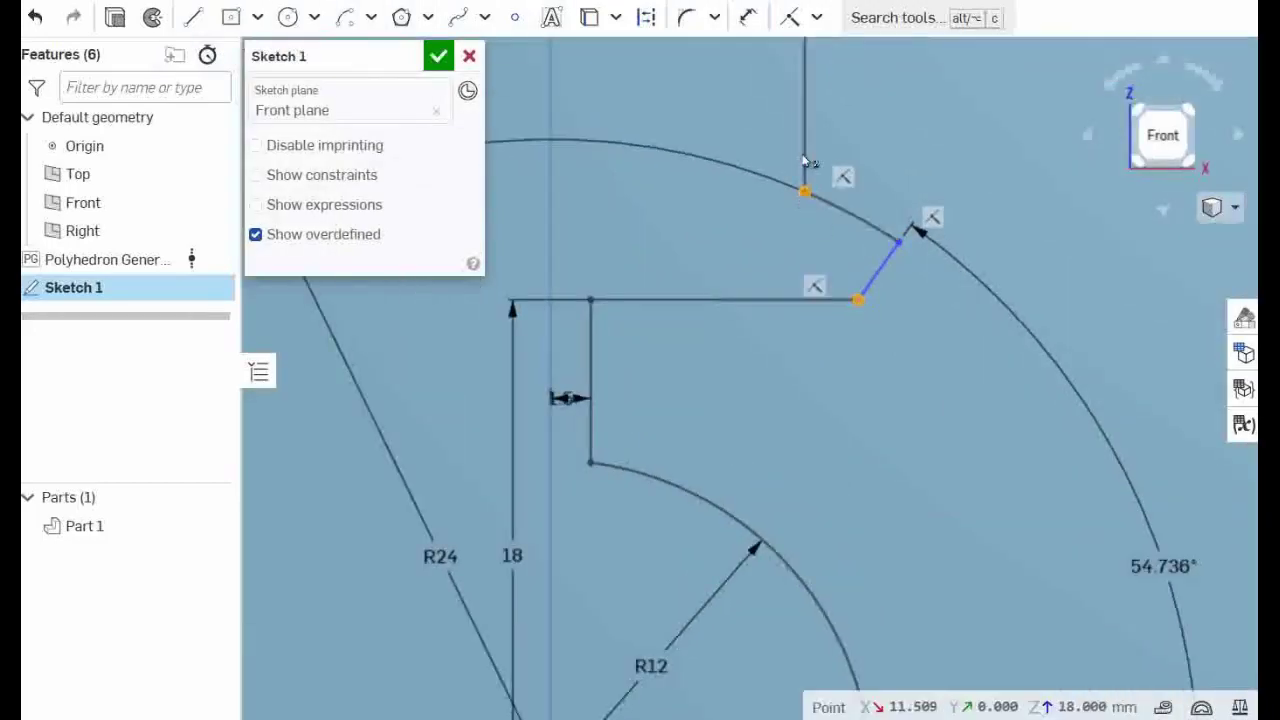
{"action": "left_click", "coordinate": [816, 19]}
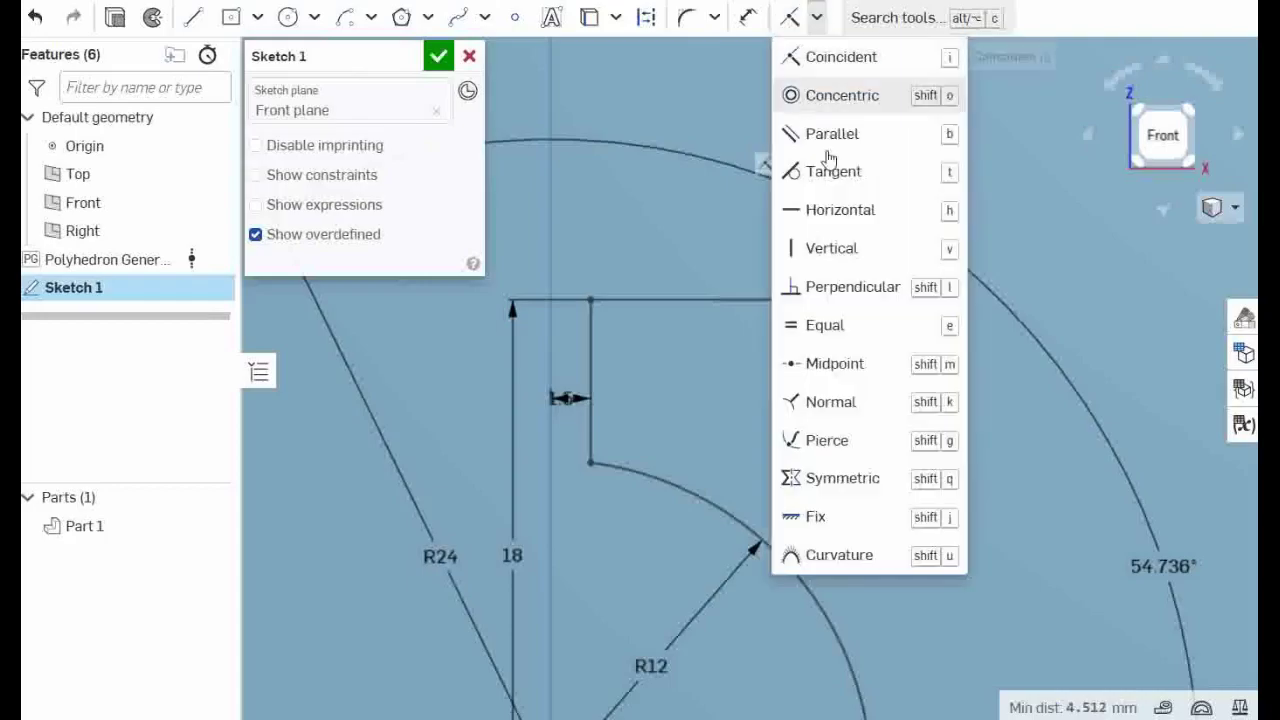
{"action": "left_click", "coordinate": [805, 250]}
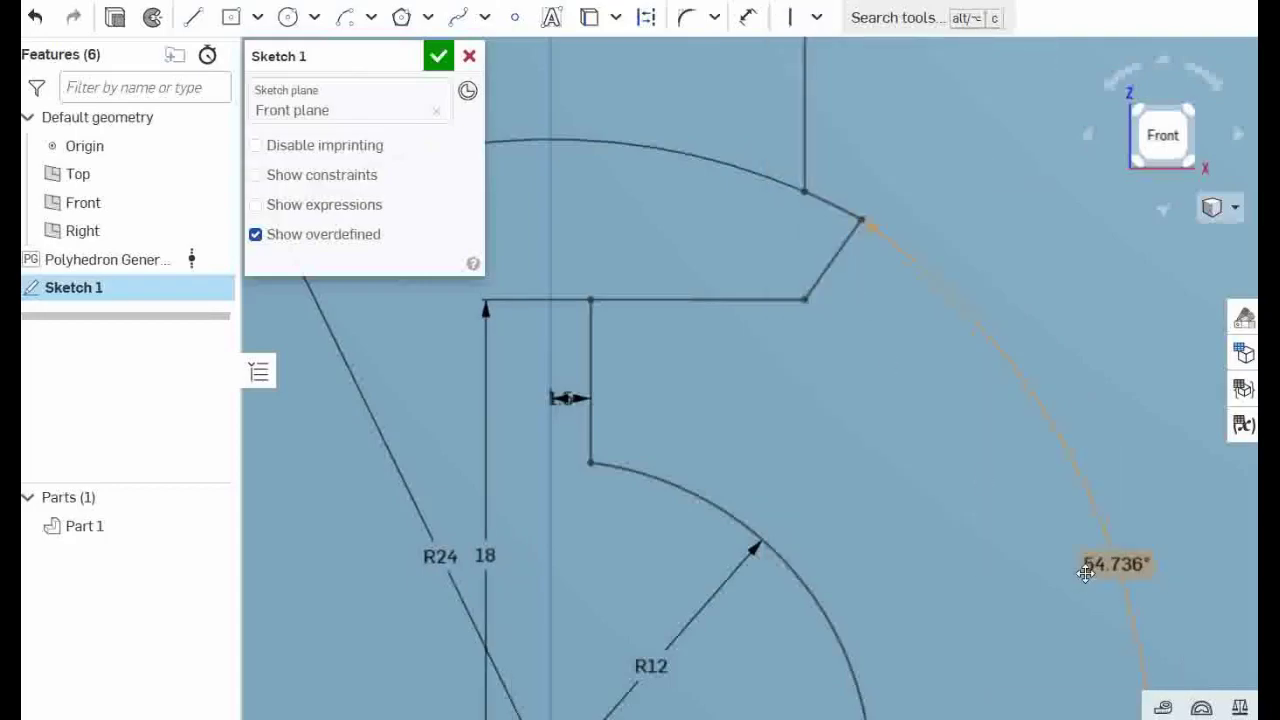
{"action": "scroll", "coordinate": [1085, 572], "scroll_direction": "down", "scroll_amount": 5}
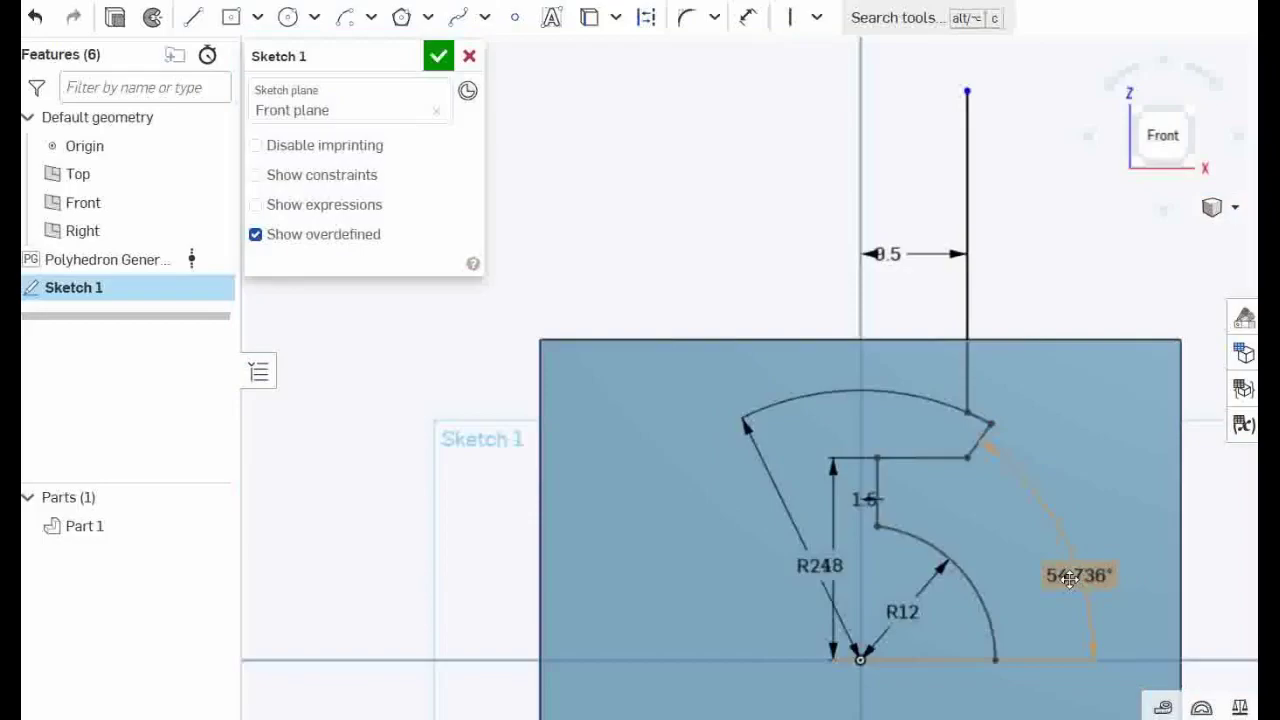
{"action": "middle_click_drag", "start_coordinate": [1006, 572], "coordinate": [755, 506]}
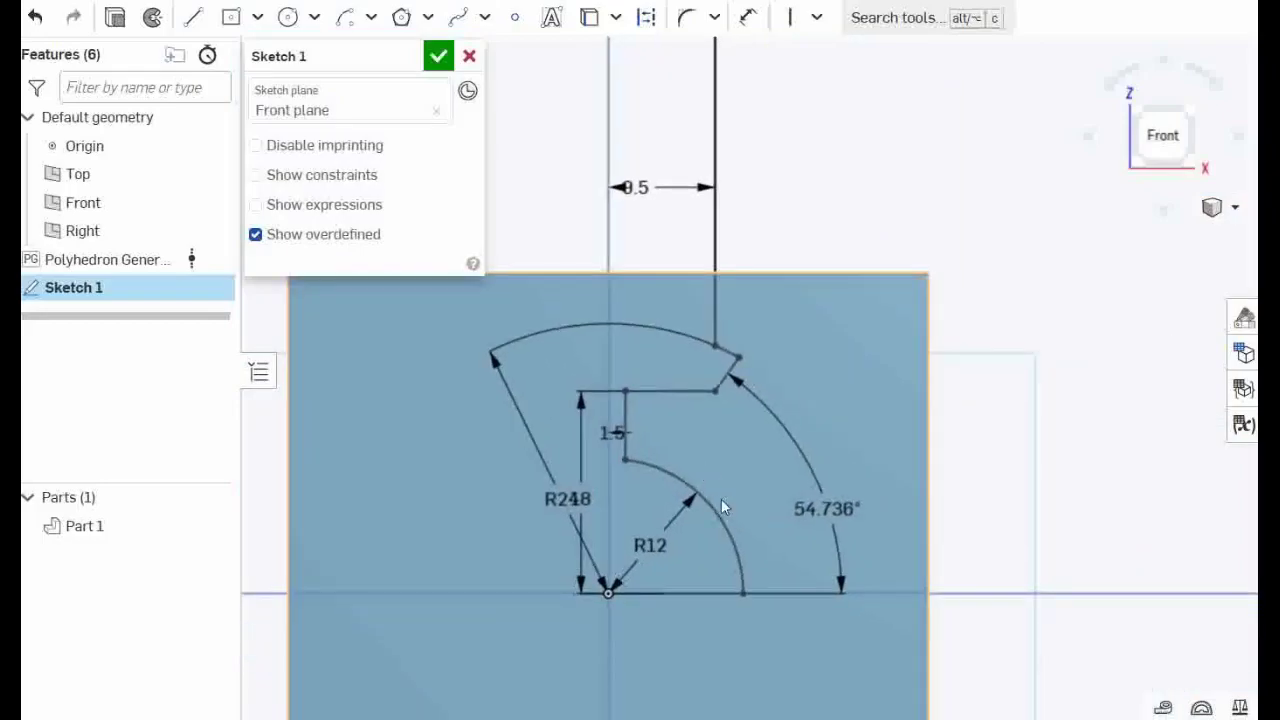
{"action": "scroll", "coordinate": [732, 491], "scroll_direction": "up", "scroll_amount": 2}
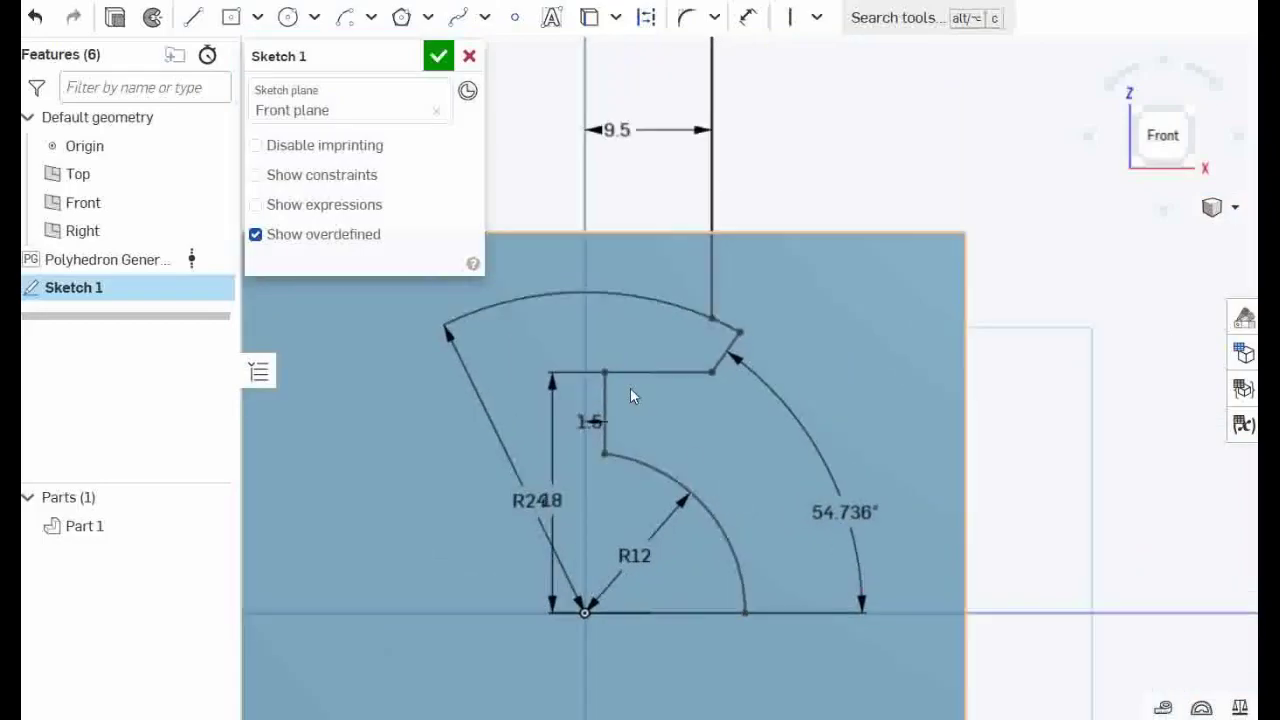
{"action": "left_click", "coordinate": [439, 56]}
- Create 60 mm construction axes from the sketch's origin point through the faces of the cube
{"action": "scroll", "coordinate": [1038, 247], "scroll_direction": "down", "scroll_amount": 3}
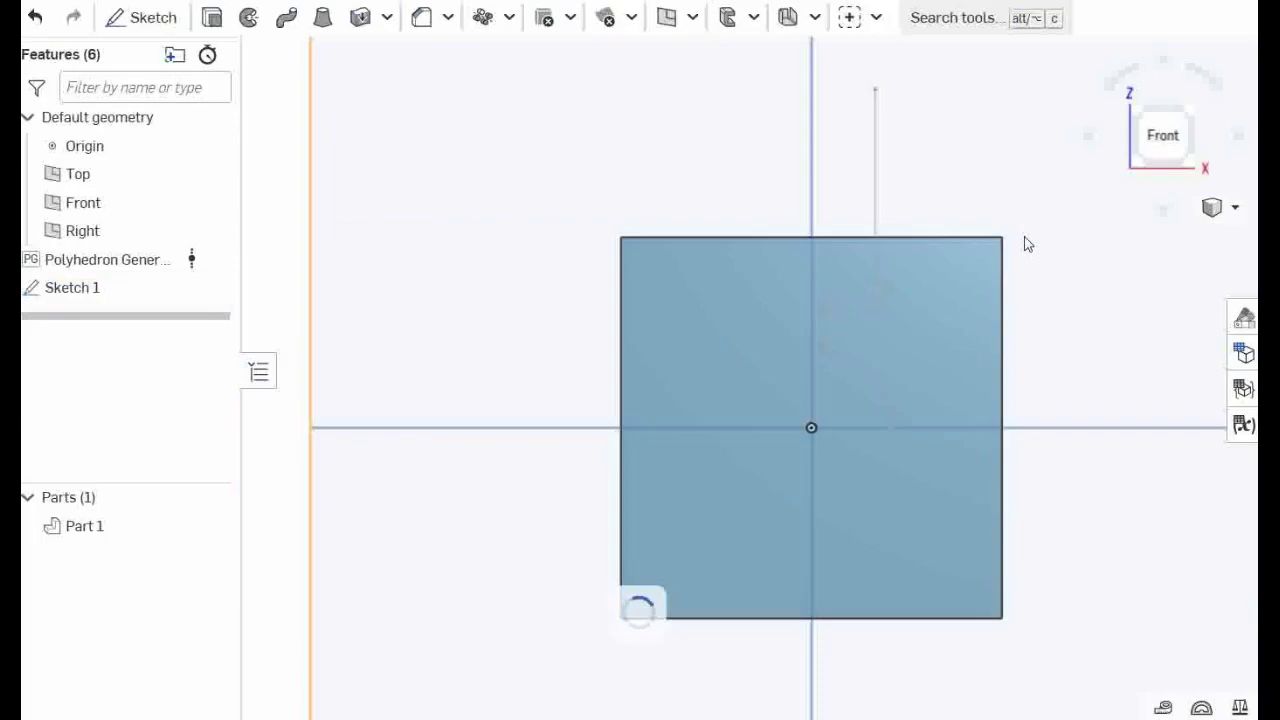
{"action": "right_click_drag", "start_coordinate": [1130, 250], "coordinate": [1089, 272]}
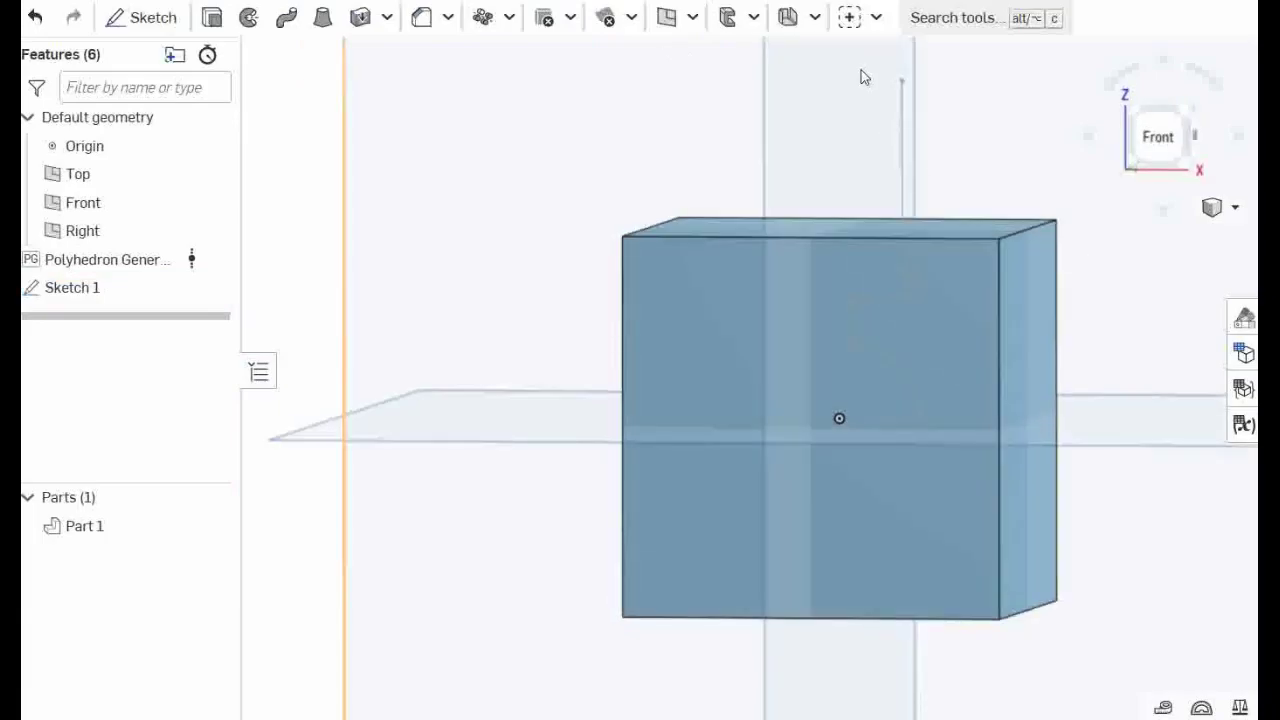
{"action": "left_click", "coordinate": [876, 17]}
{"action": "left_click", "coordinate": [886, 130]}
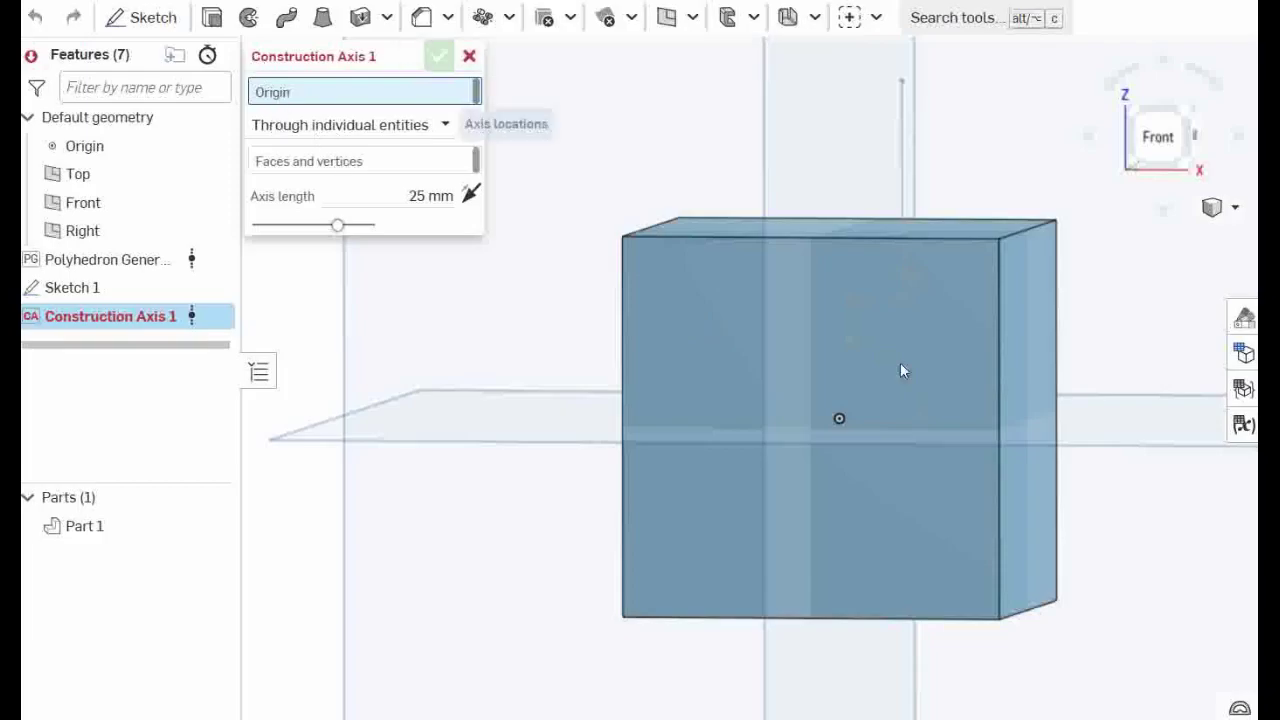
{"action": "left_click", "coordinate": [839, 418]}
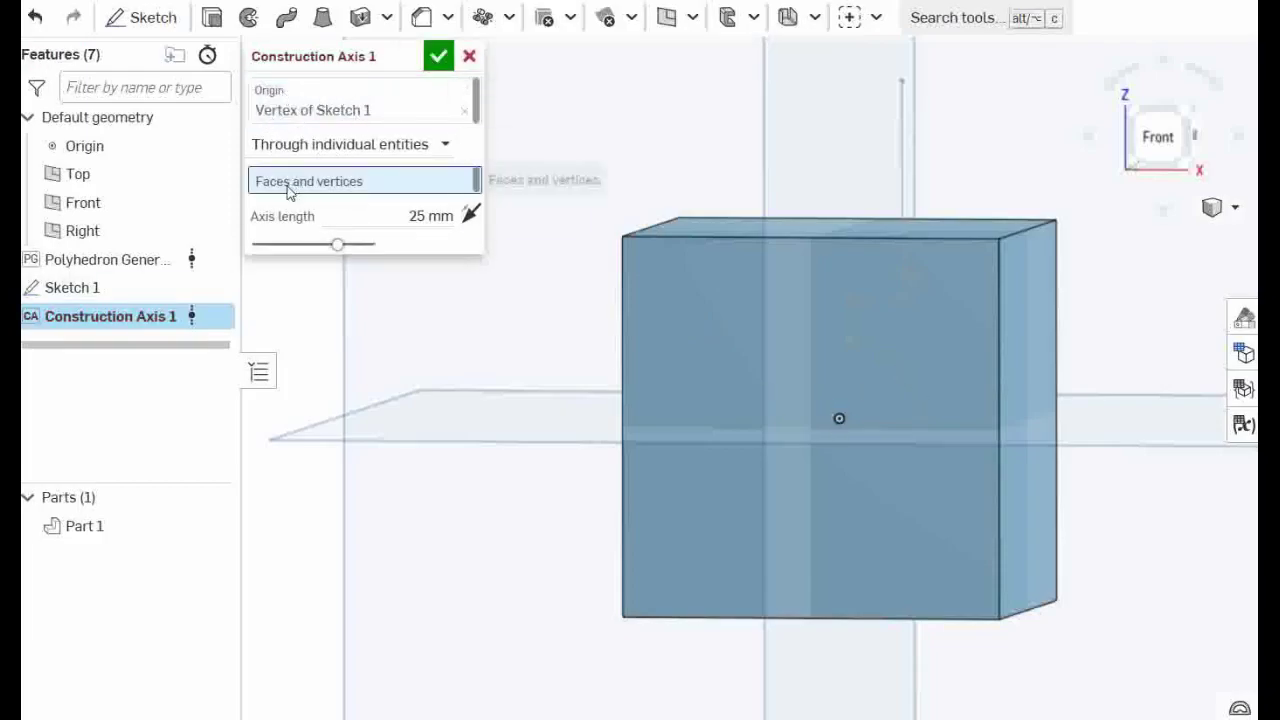
{"action": "left_click", "coordinate": [372, 152]}
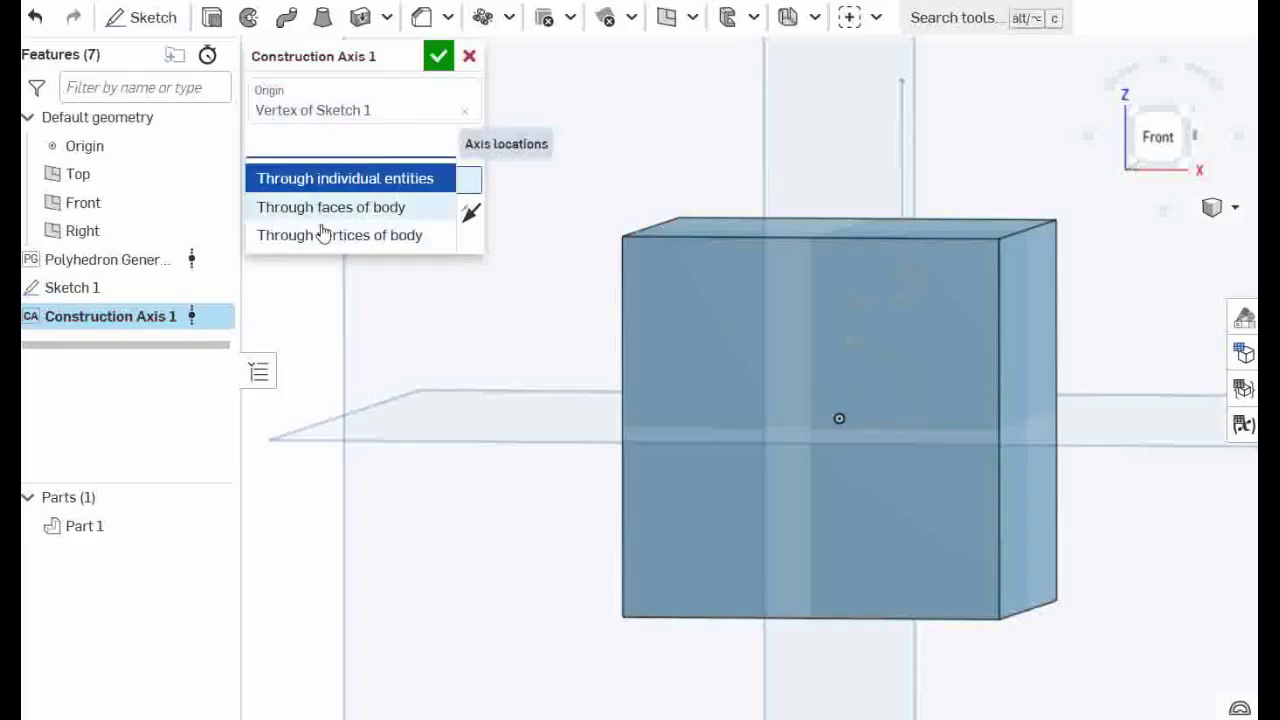
{"action": "left_click", "coordinate": [322, 211]}
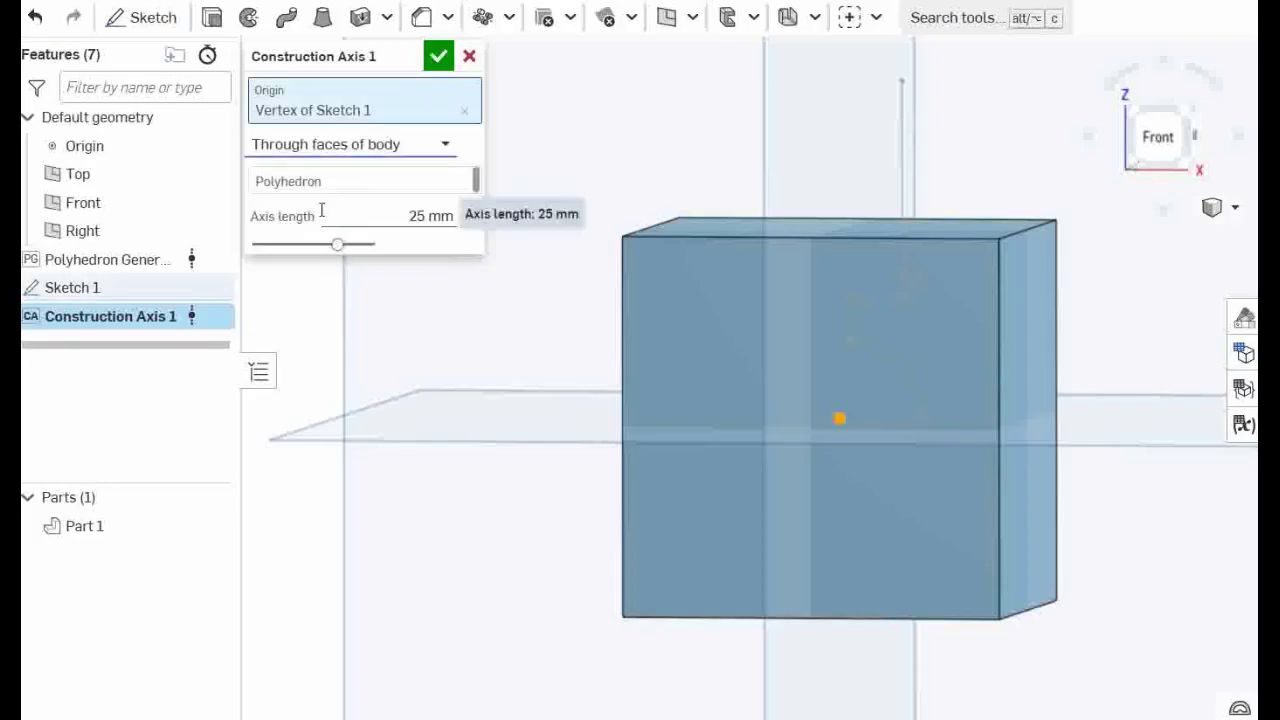
{"action": "left_click", "coordinate": [666, 300]}
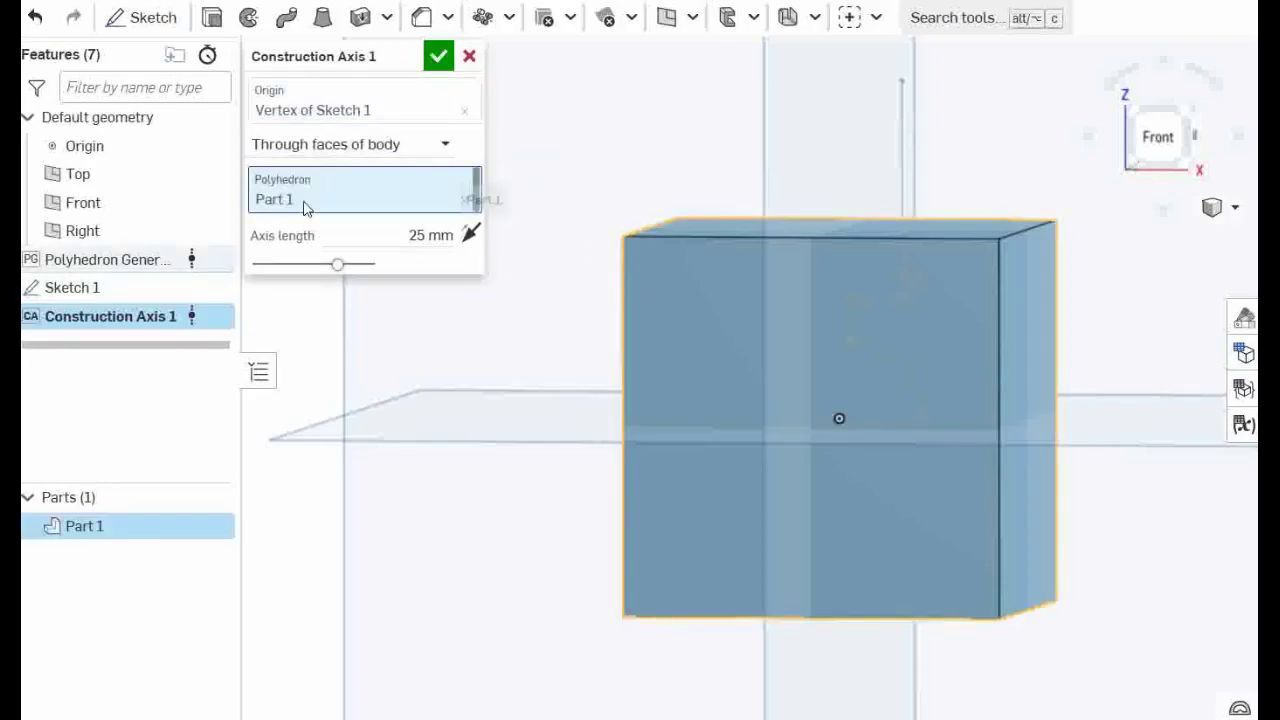
{"action": "left_click", "coordinate": [400, 235]}
{"action": "type", "text": "60"}
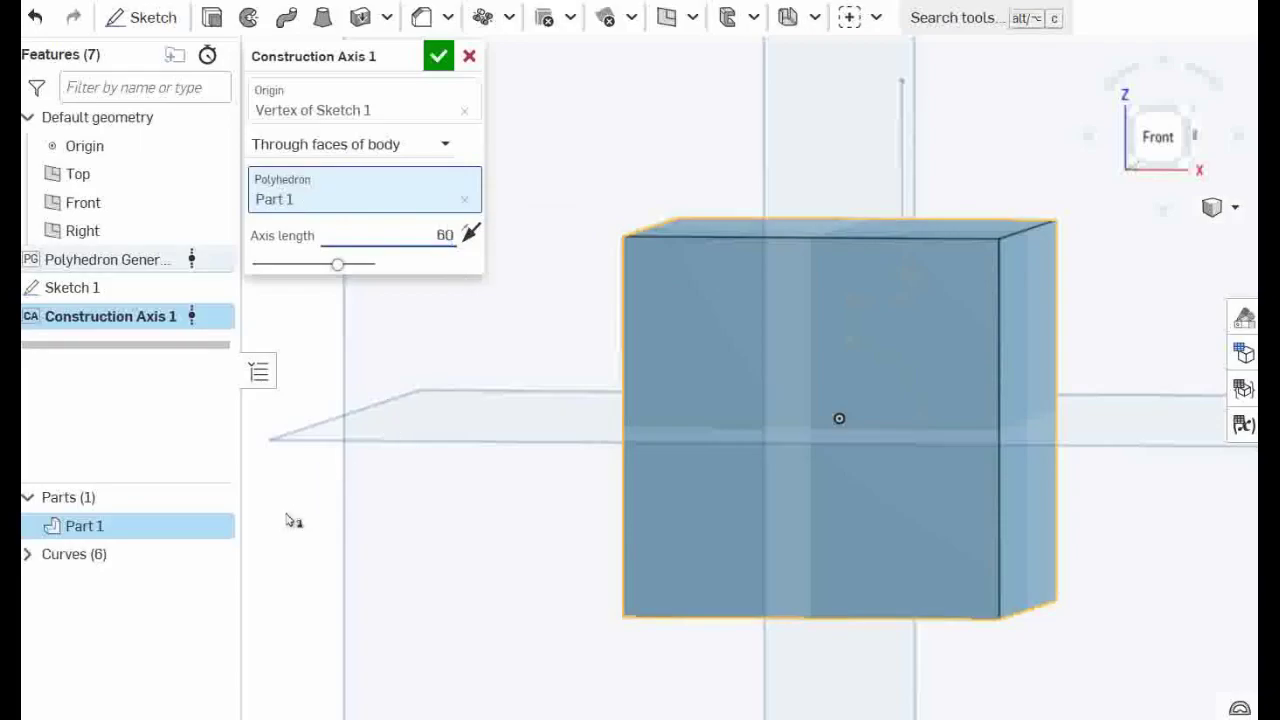
{"action": "key", "text": "Return"}
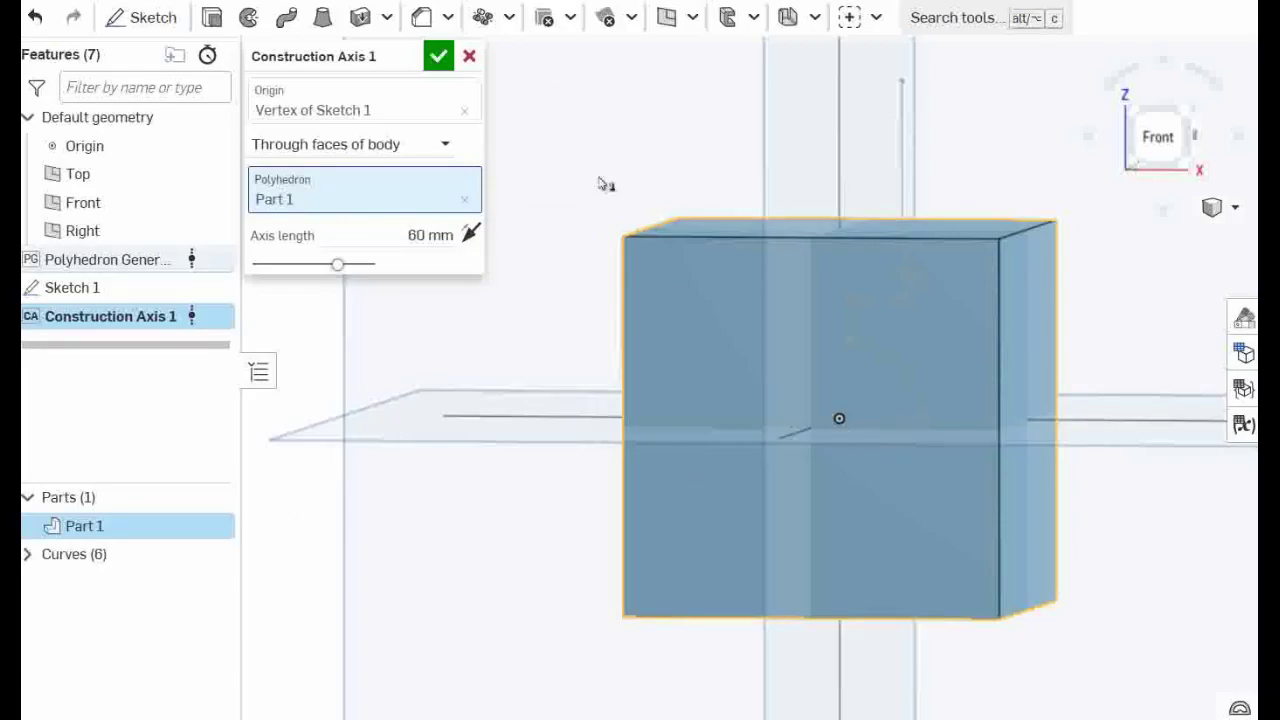
{"action": "left_click", "coordinate": [438, 56]}
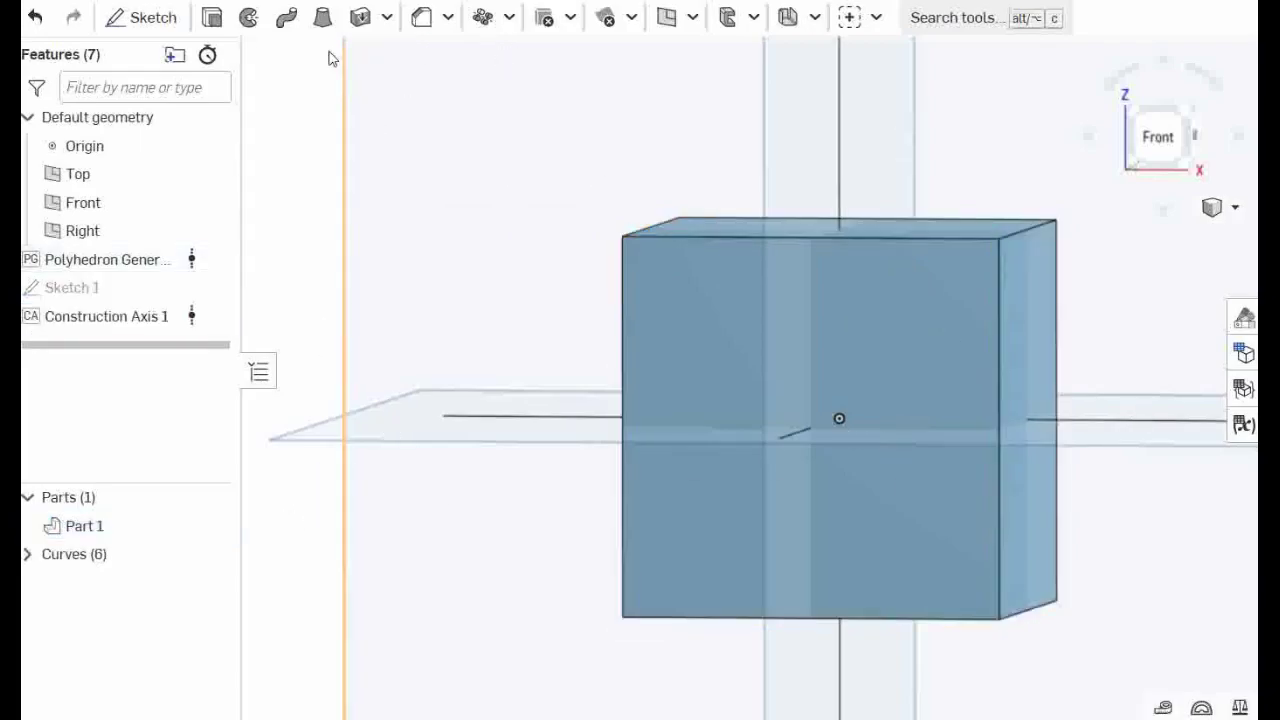
- Revolve the sketch profile as a new full surface around the construction axis along X
{"action": "left_click", "coordinate": [251, 20]}
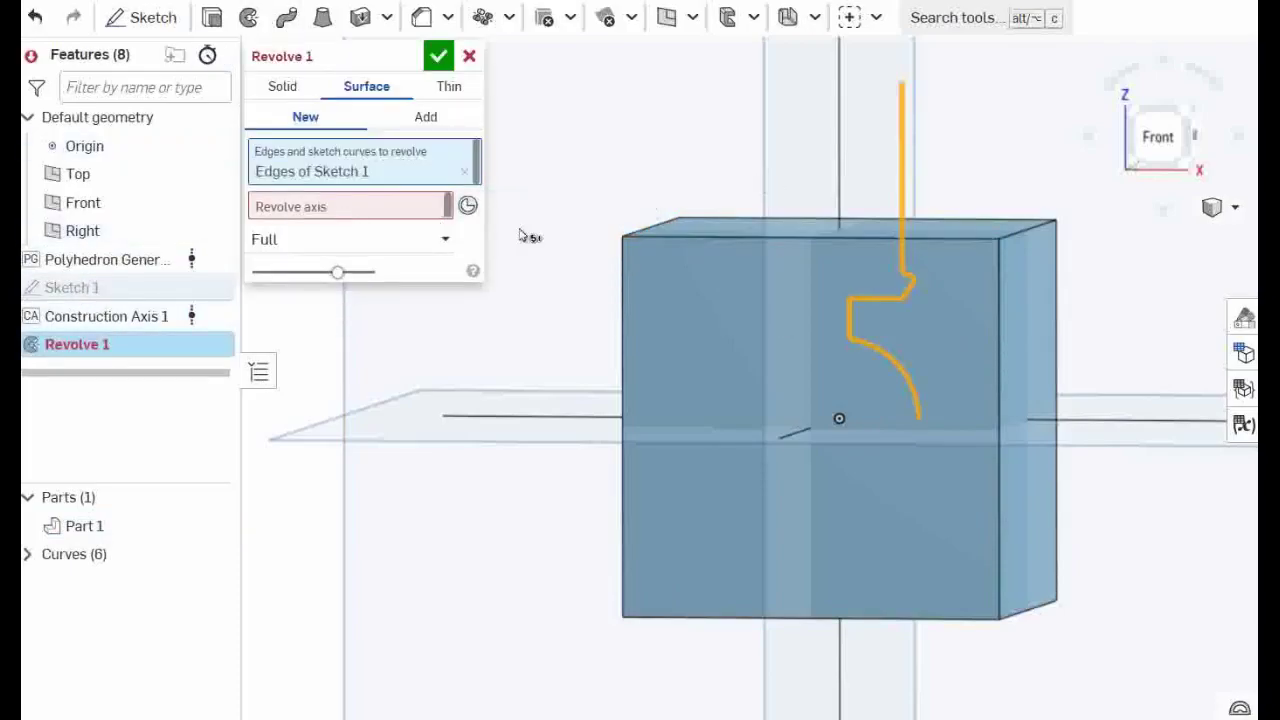
{"action": "left_click", "coordinate": [299, 212]}
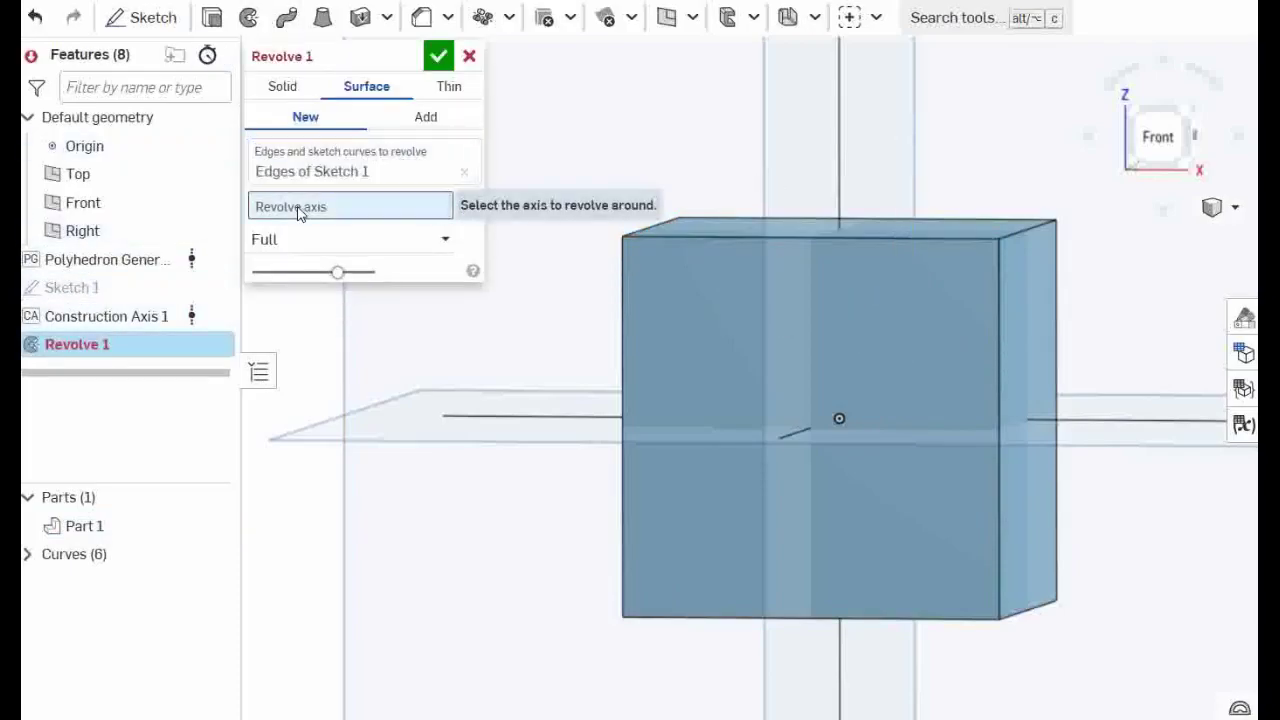
{"action": "left_click", "coordinate": [1116, 424]}
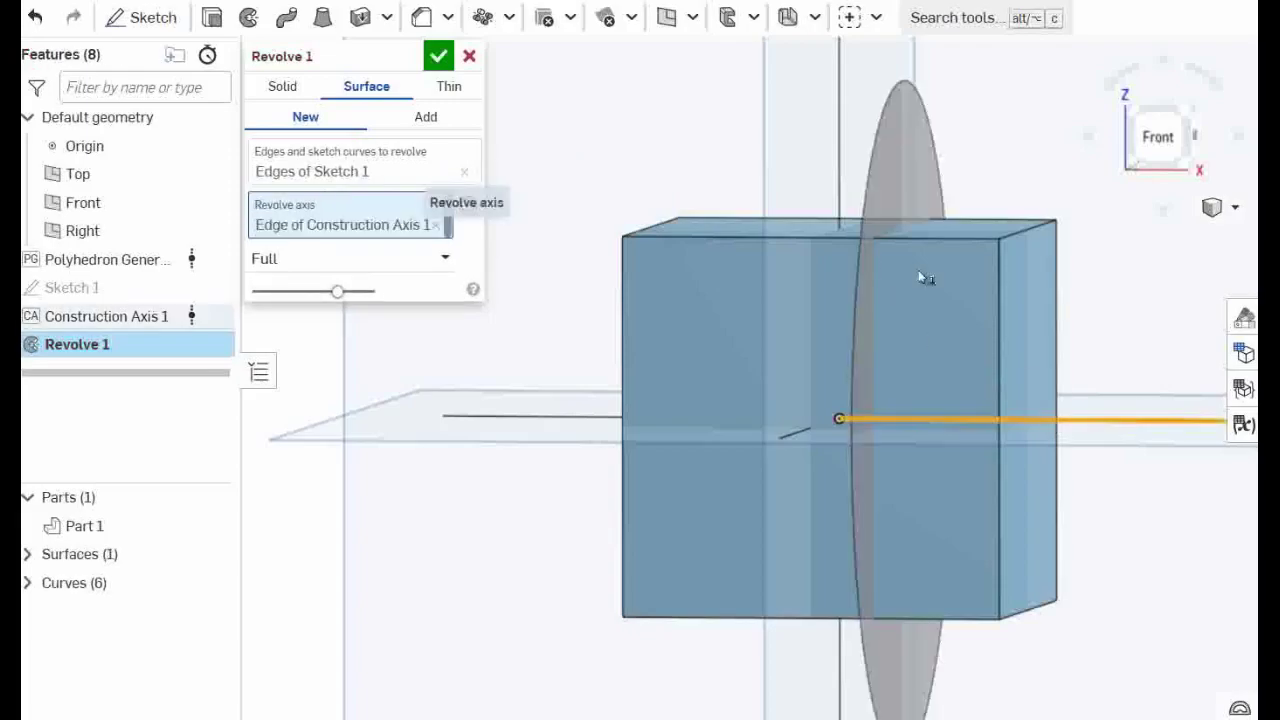
{"action": "left_click", "coordinate": [438, 57]}
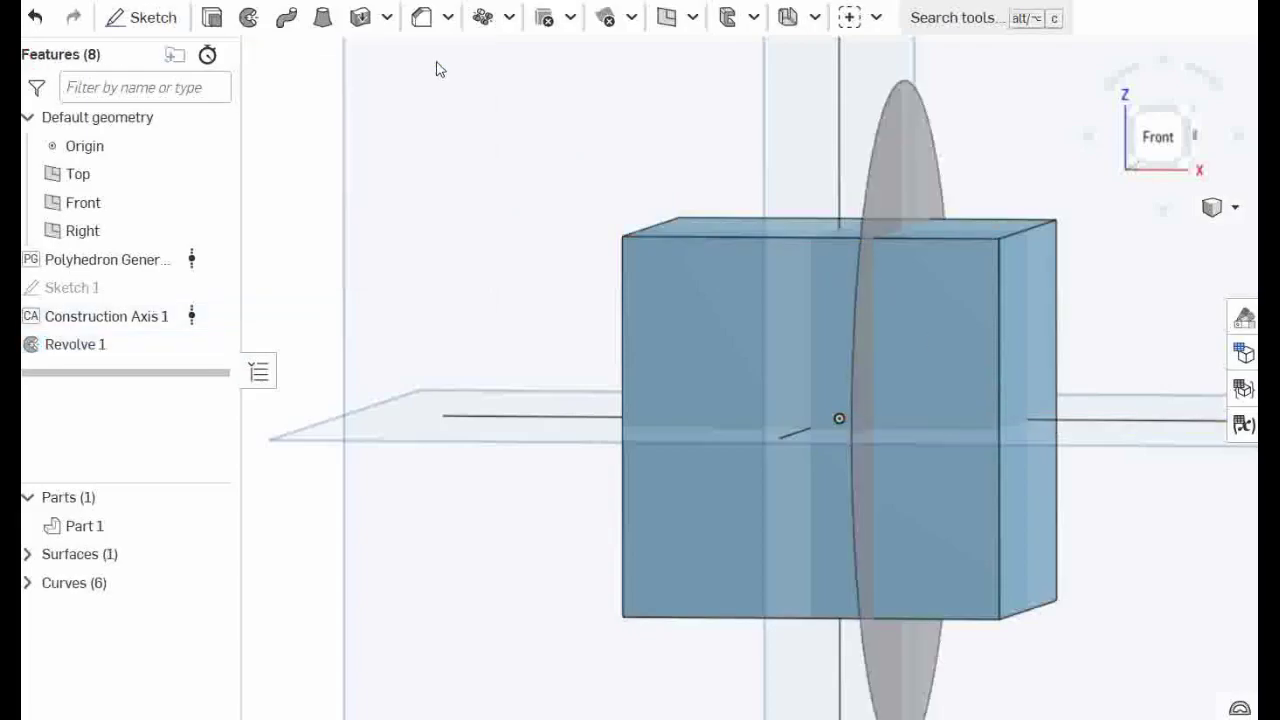
- Circular-pattern the revolved surface around the vertical construction axis with 4 equally spaced instances over 360°
{"action": "left_click", "coordinate": [482, 24]}
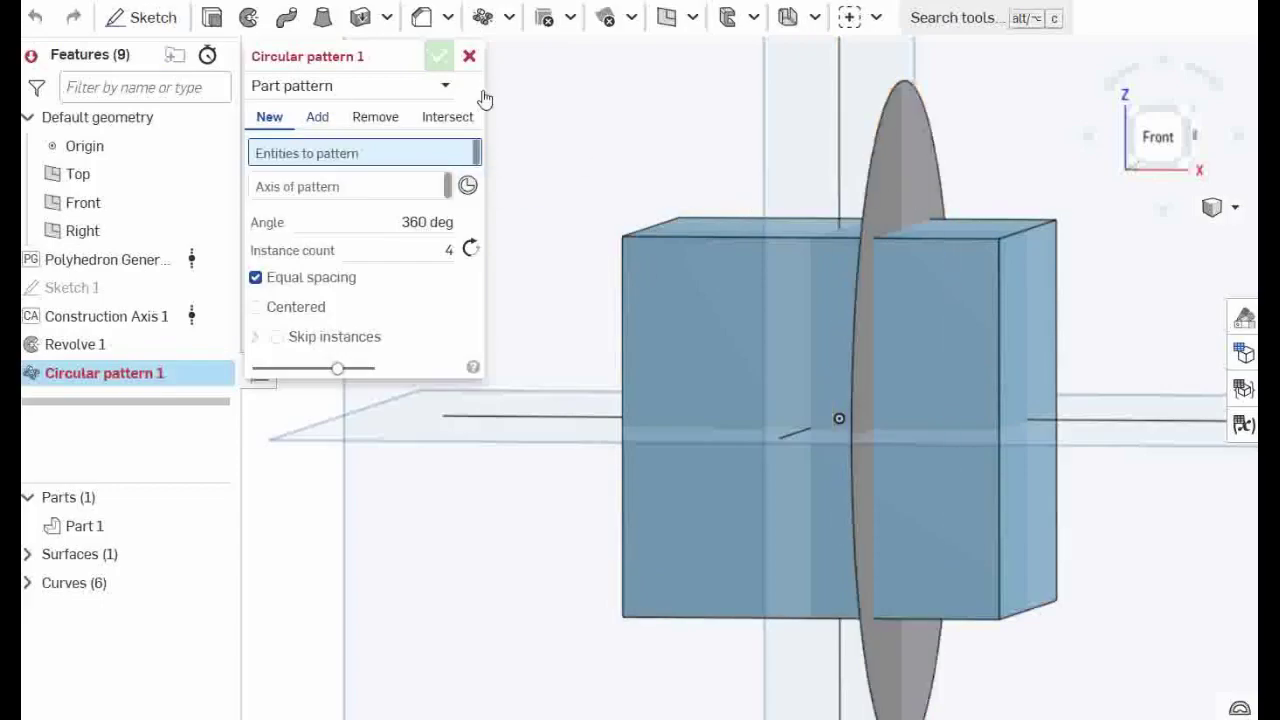
{"action": "left_click", "coordinate": [877, 204]}
{"action": "left_click", "coordinate": [384, 200]}
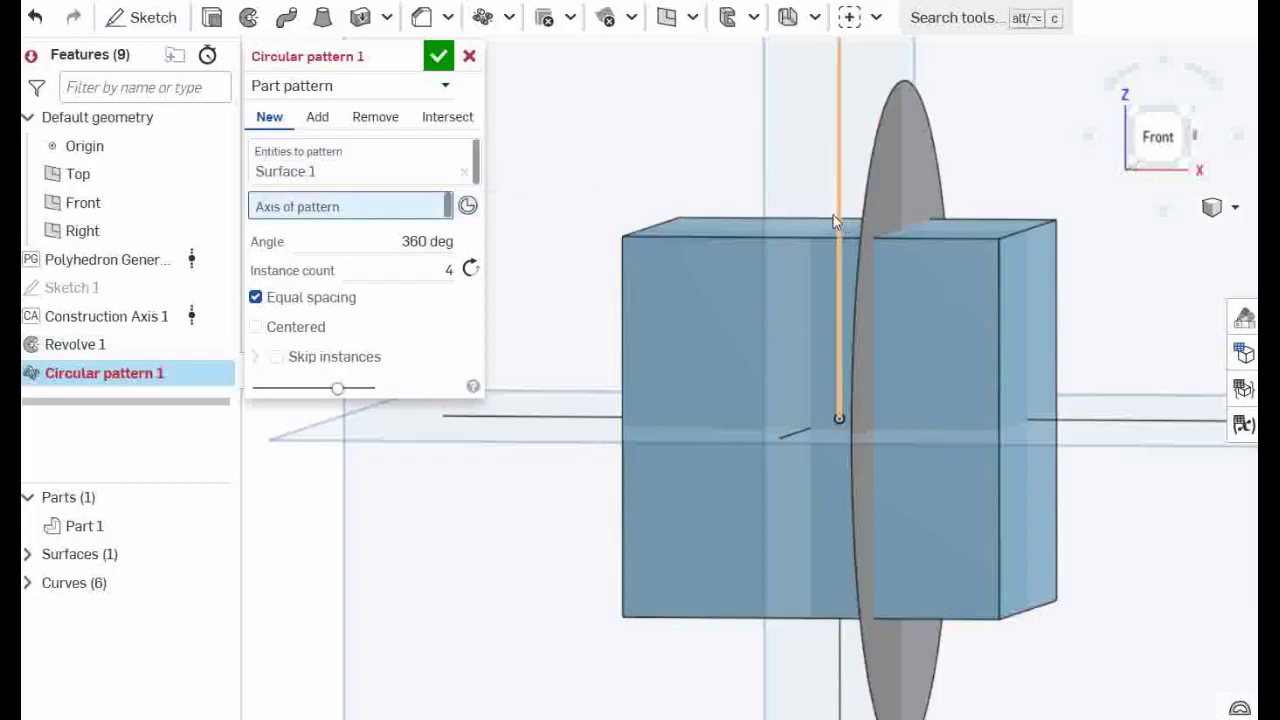
{"action": "right_click_drag", "start_coordinate": [838, 300], "coordinate": [864, 250]}
{"action": "right_click_drag", "start_coordinate": [797, 177], "coordinate": [830, 100]}
{"action": "left_click", "coordinate": [838, 90]}
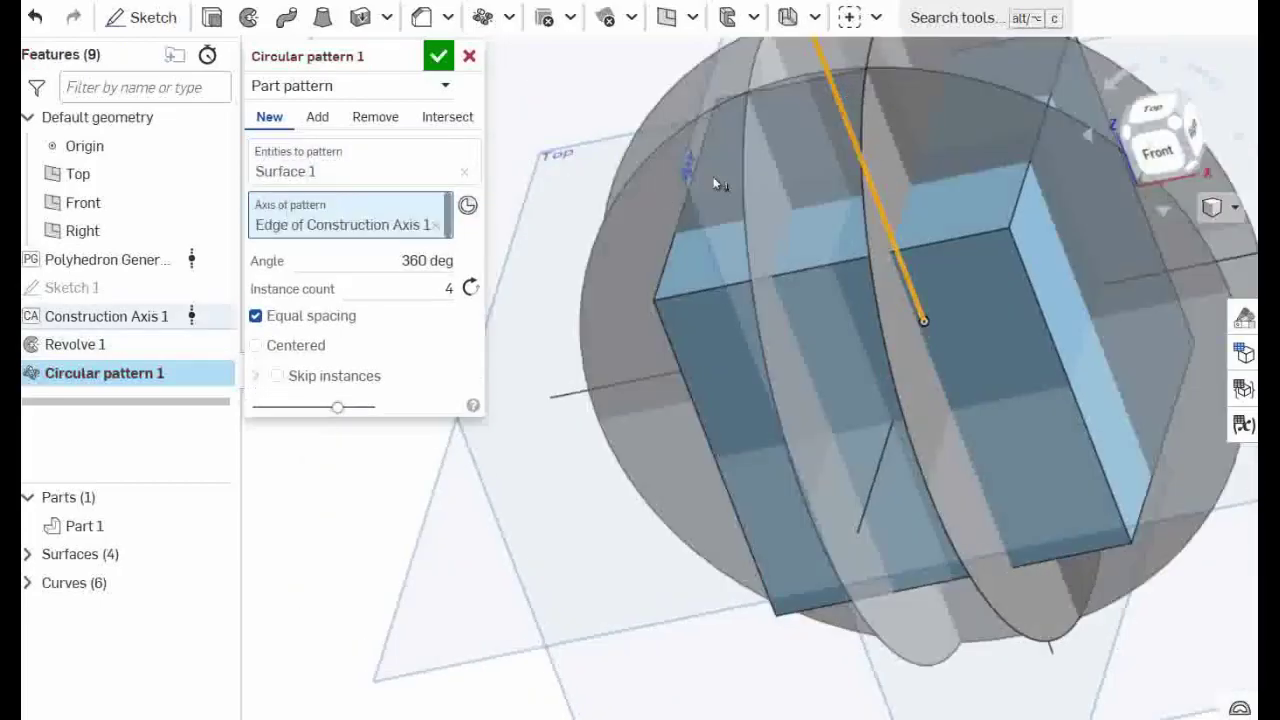
{"action": "right_click_drag", "start_coordinate": [905, 168], "coordinate": [793, 258]}
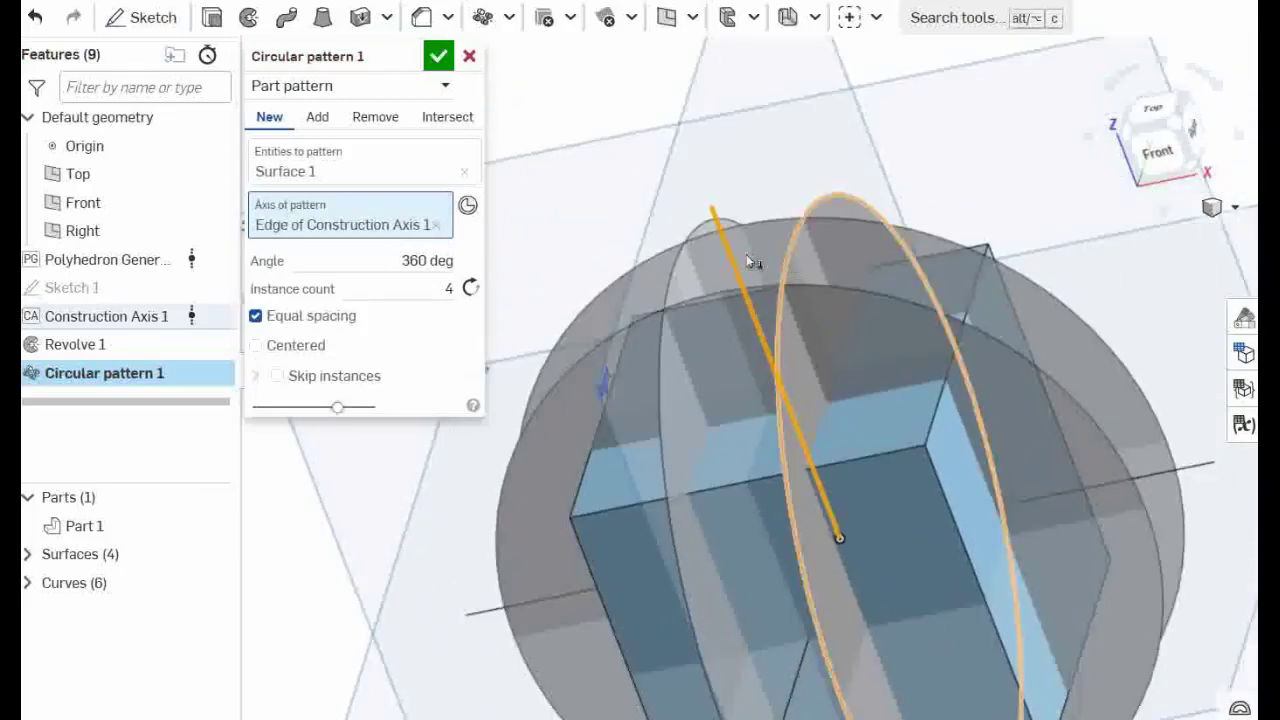
{"action": "left_click", "coordinate": [438, 56]}
- Transform the original revolved surface by rotating a copy of it 90° around the construction axis along Y
{"action": "right_click_drag", "start_coordinate": [867, 388], "coordinate": [950, 318]}
{"action": "scroll", "coordinate": [950, 318], "scroll_direction": "down", "scroll_amount": 5}
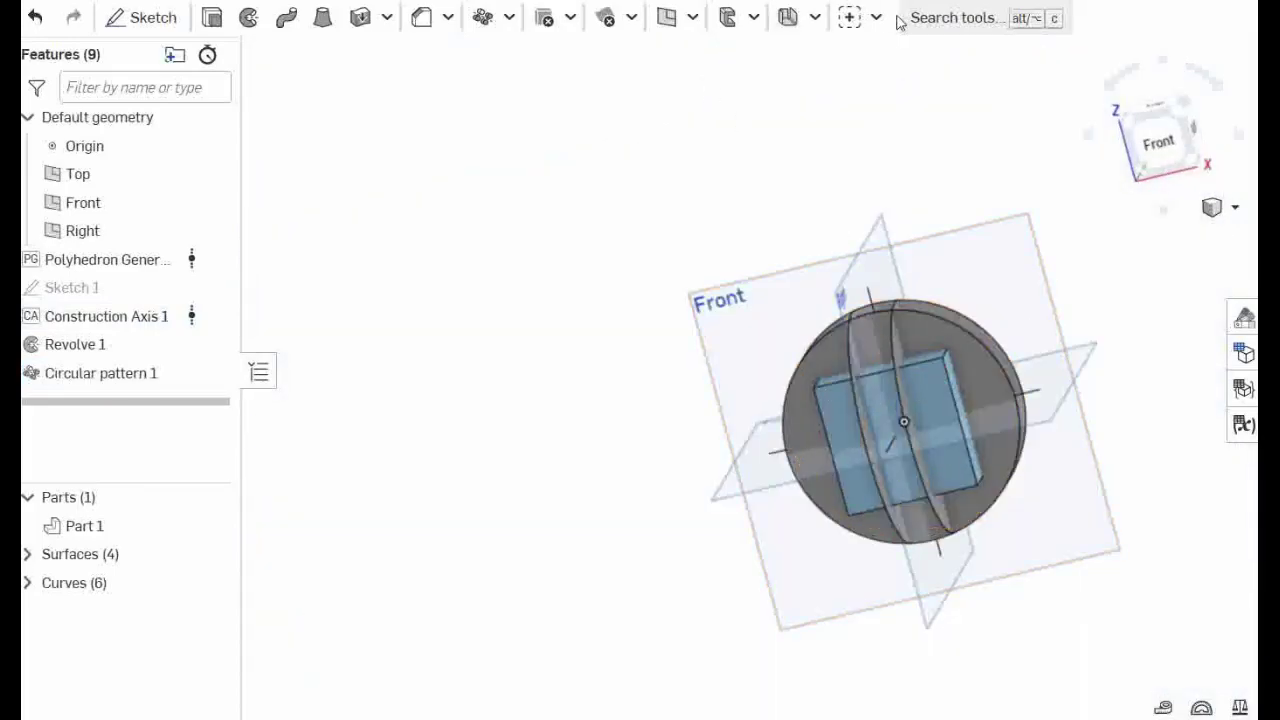
{"action": "left_click", "coordinate": [571, 20]}
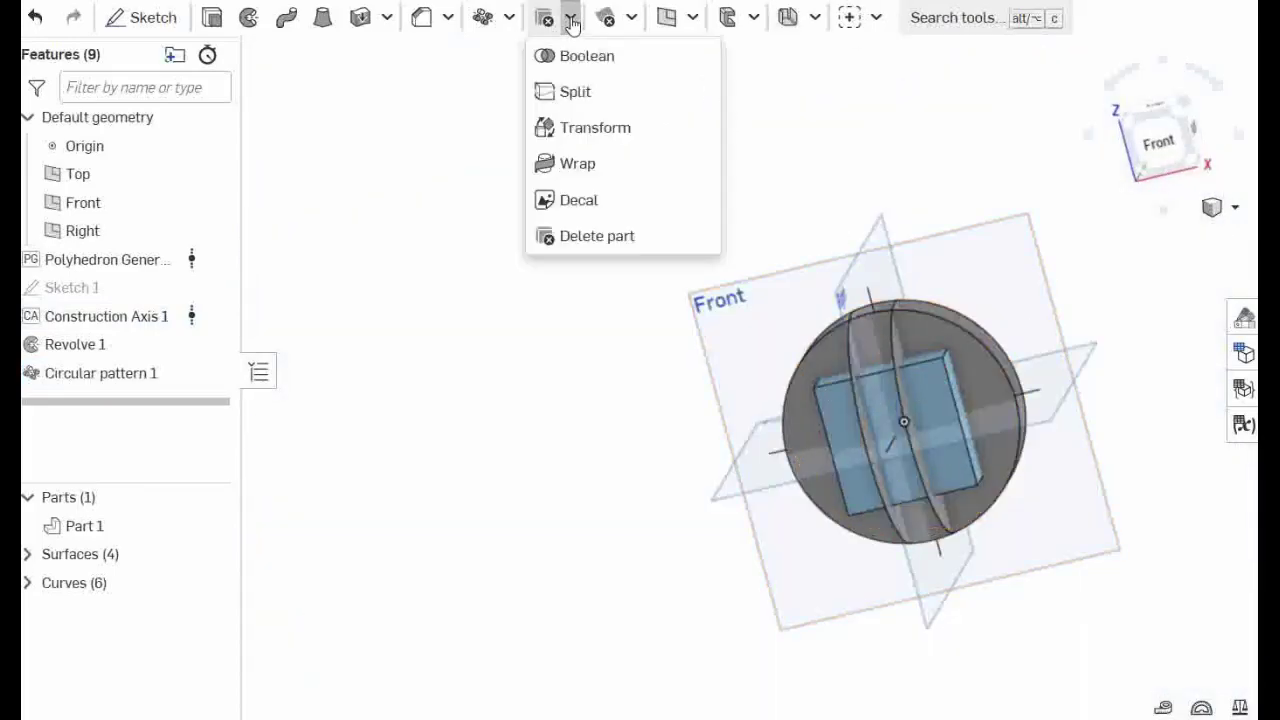
{"action": "left_click", "coordinate": [595, 133]}
{"action": "scroll", "coordinate": [903, 391], "scroll_direction": "up", "scroll_amount": 5}
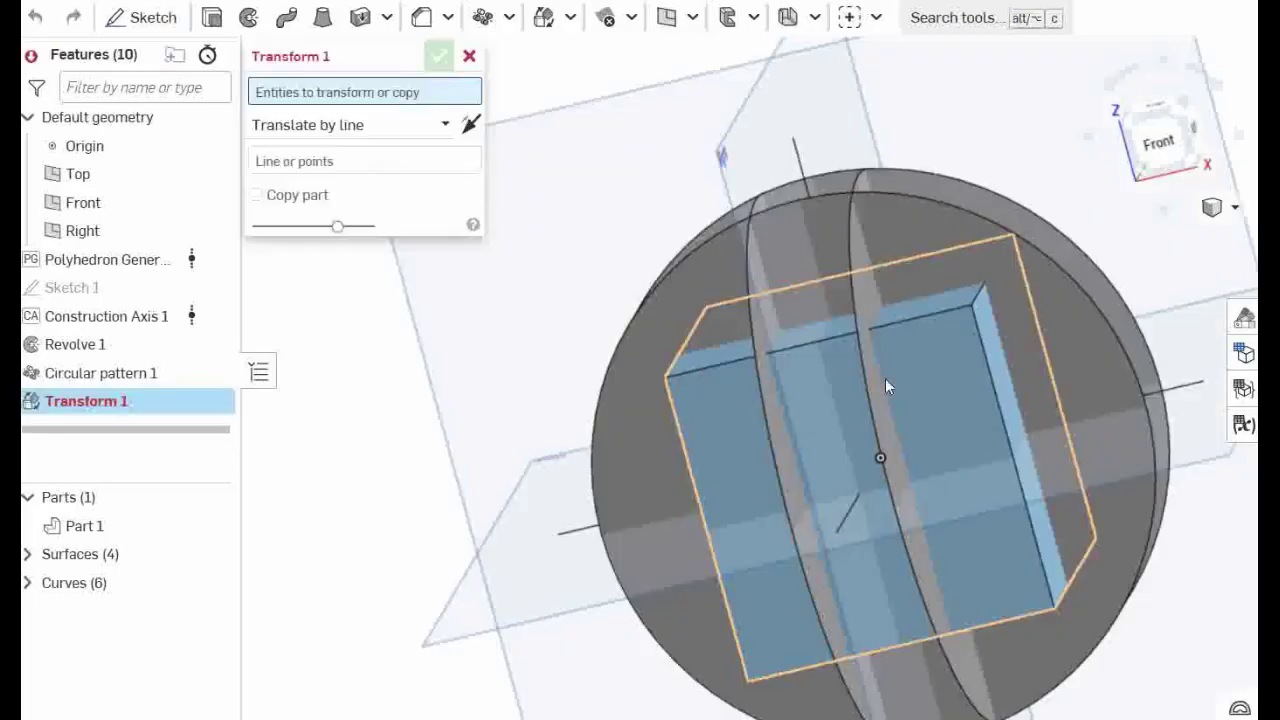
{"action": "left_click", "coordinate": [862, 366]}
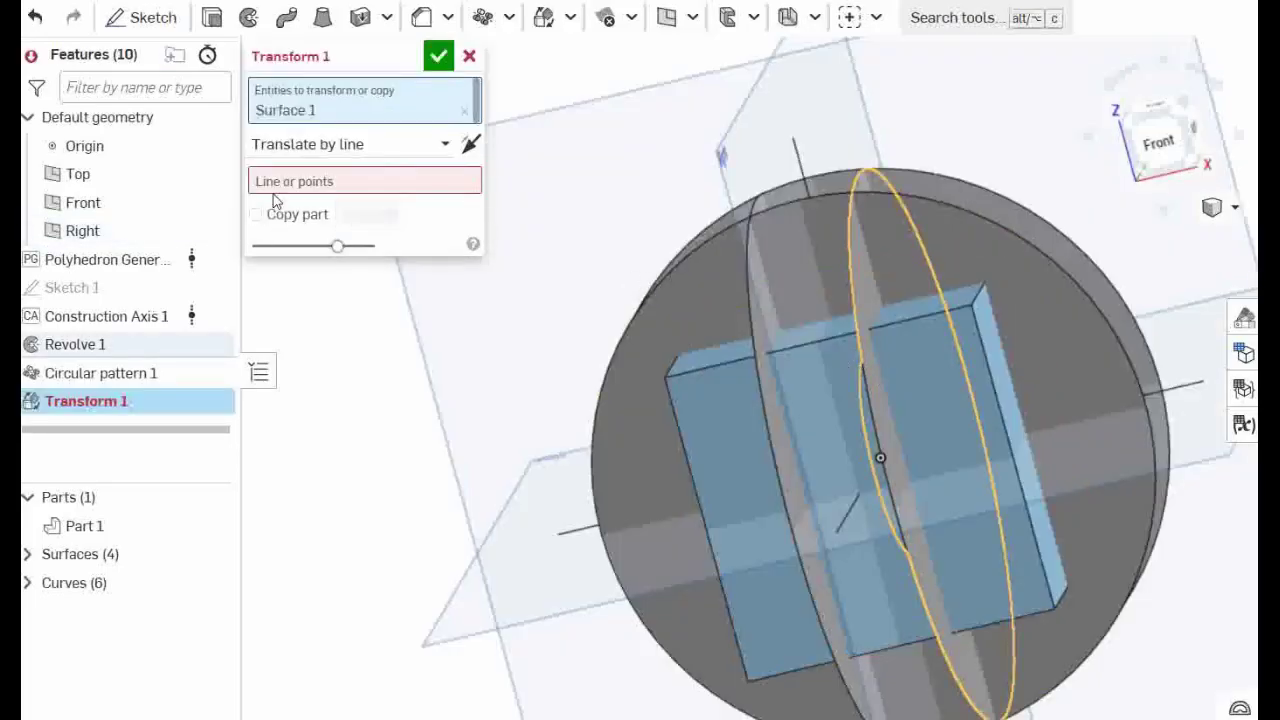
{"action": "left_click", "coordinate": [334, 144]}
{"action": "left_click", "coordinate": [323, 291]}
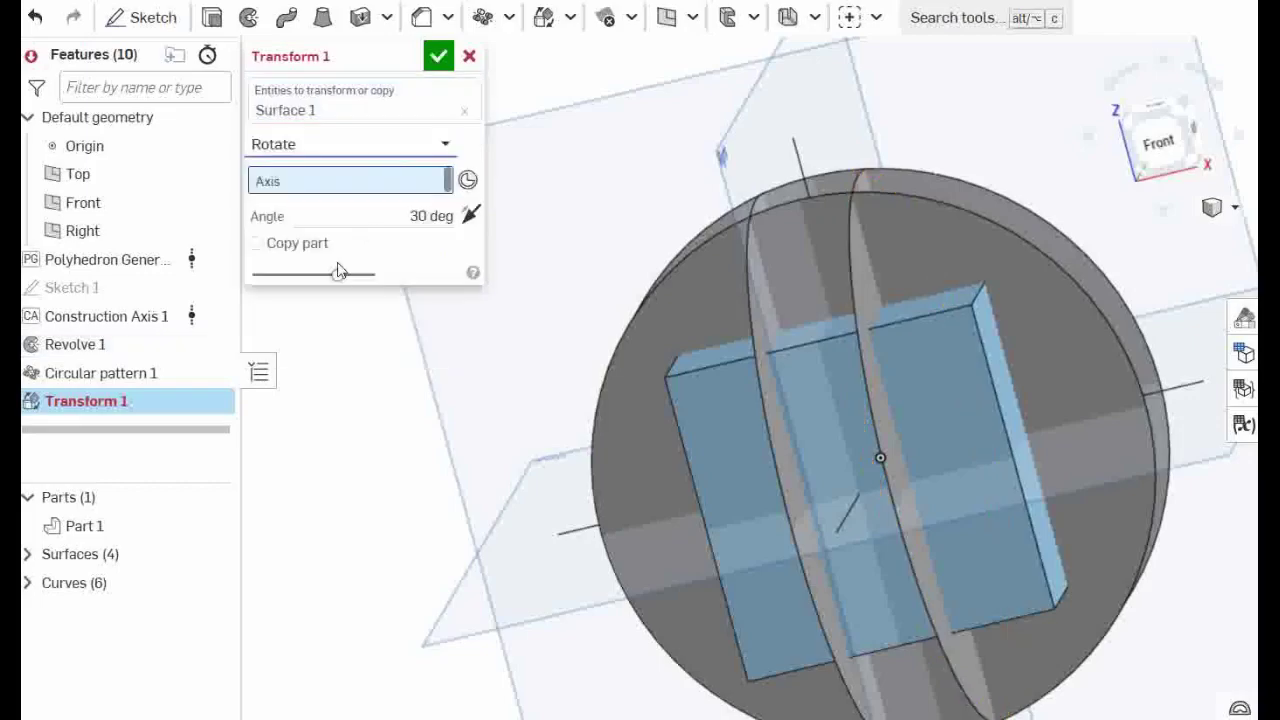
{"action": "left_click", "coordinate": [393, 215]}
{"action": "type", "text": "90"}
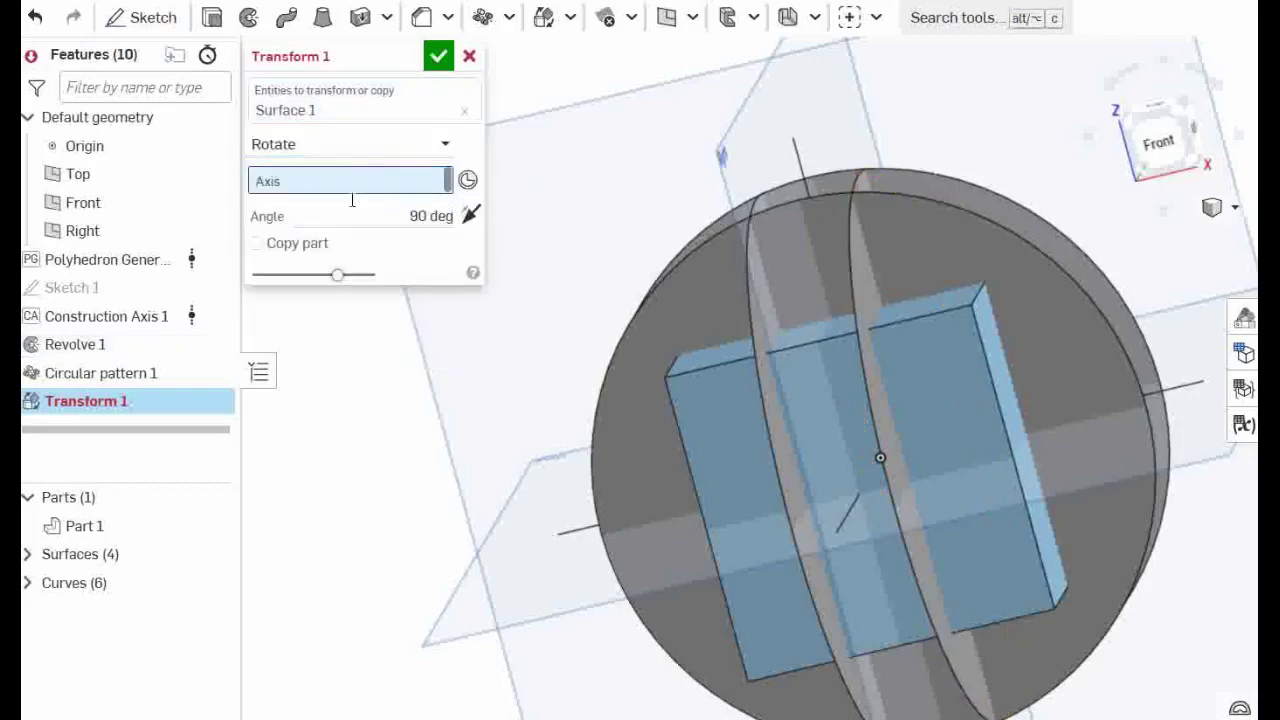
{"action": "left_click", "coordinate": [848, 521]}
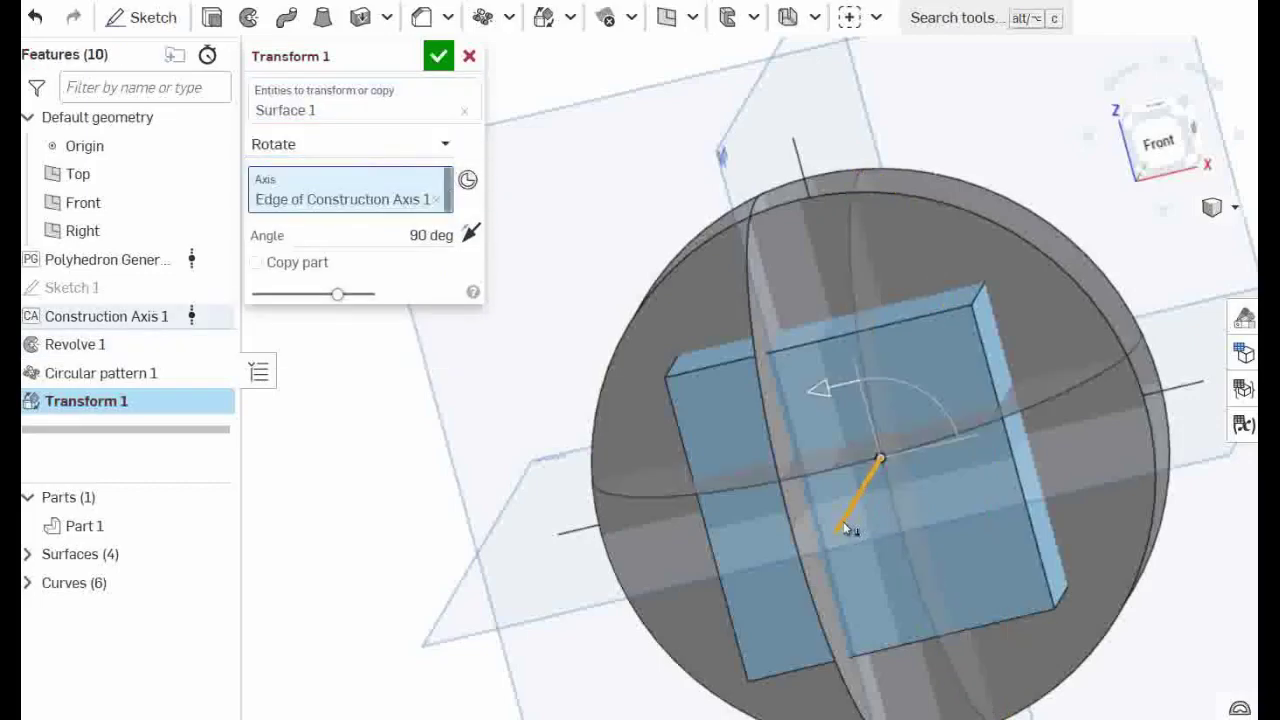
{"action": "left_click", "coordinate": [256, 263]}
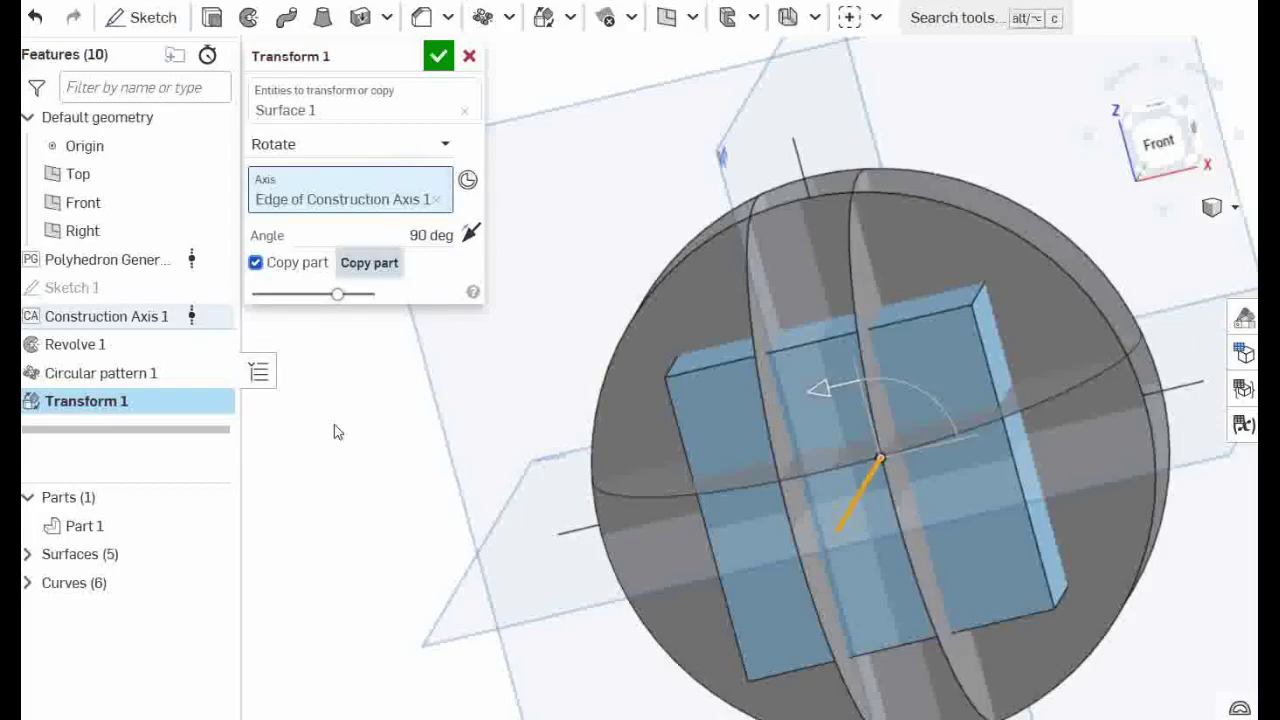
{"action": "right_click_drag", "start_coordinate": [540, 520], "coordinate": [615, 680]}
{"action": "left_click", "coordinate": [437, 58]}
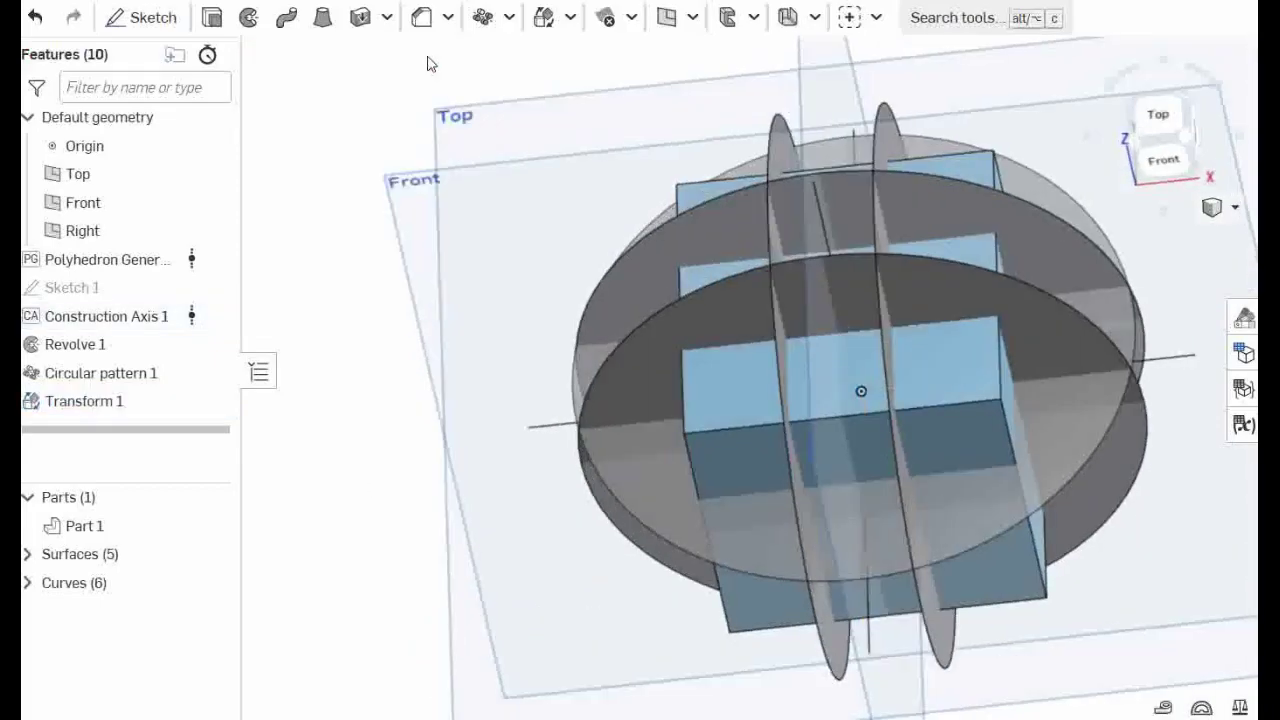
- Divide the cube with Multi-Surface Split, using the revolved surface, its three patterned instances and the rotated copy as splitting entities
{"action": "left_click", "coordinate": [876, 18]}
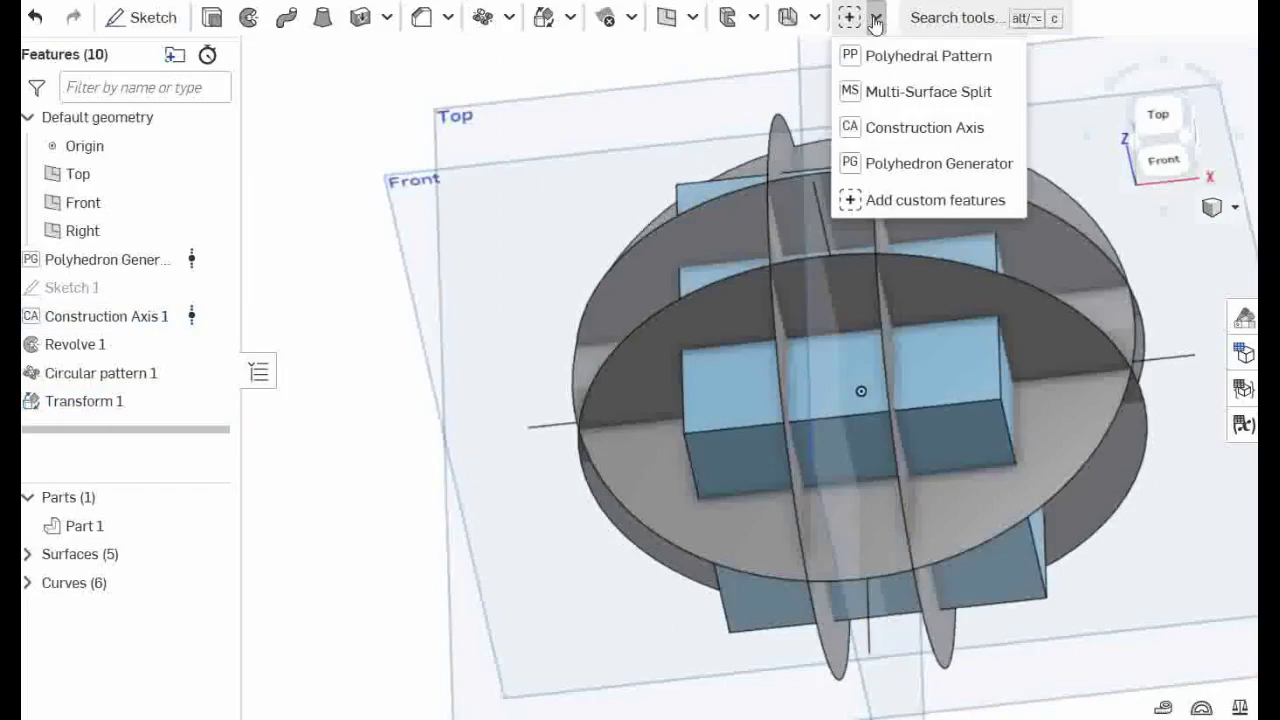
{"action": "left_click", "coordinate": [876, 22]}
{"action": "left_click", "coordinate": [876, 22]}
{"action": "left_click", "coordinate": [842, 93]}
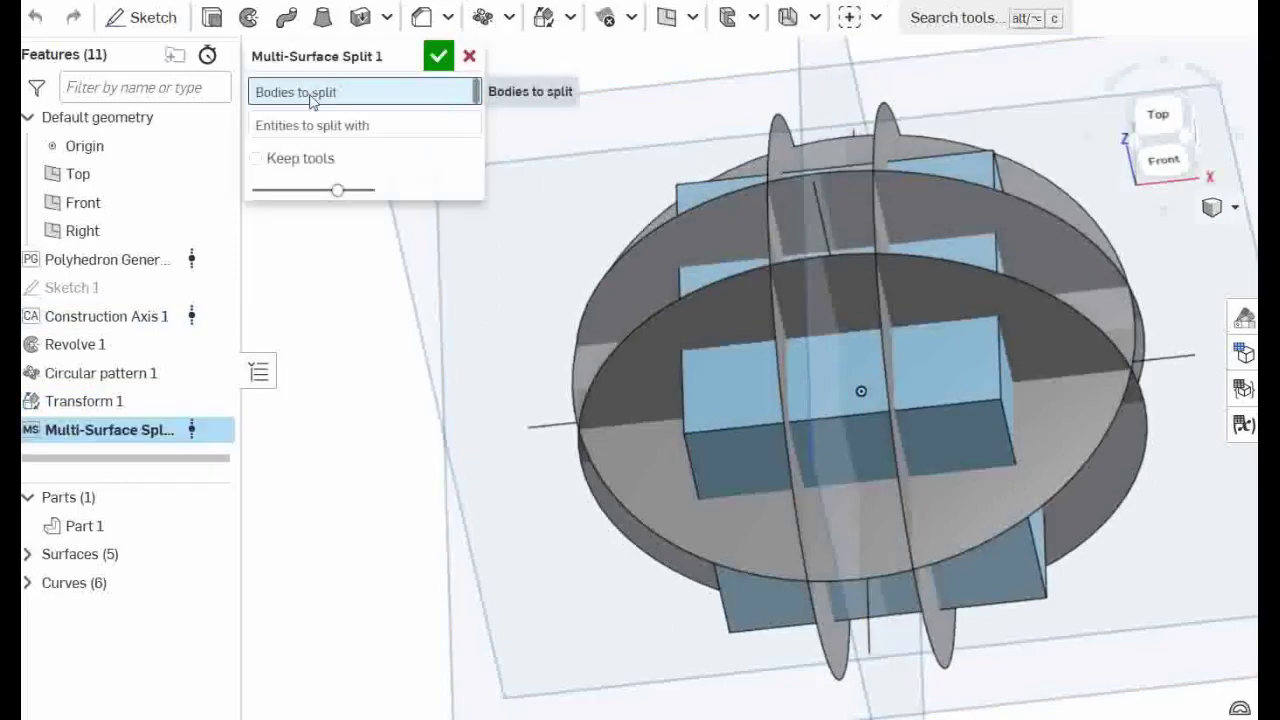
{"action": "left_click", "coordinate": [718, 398]}
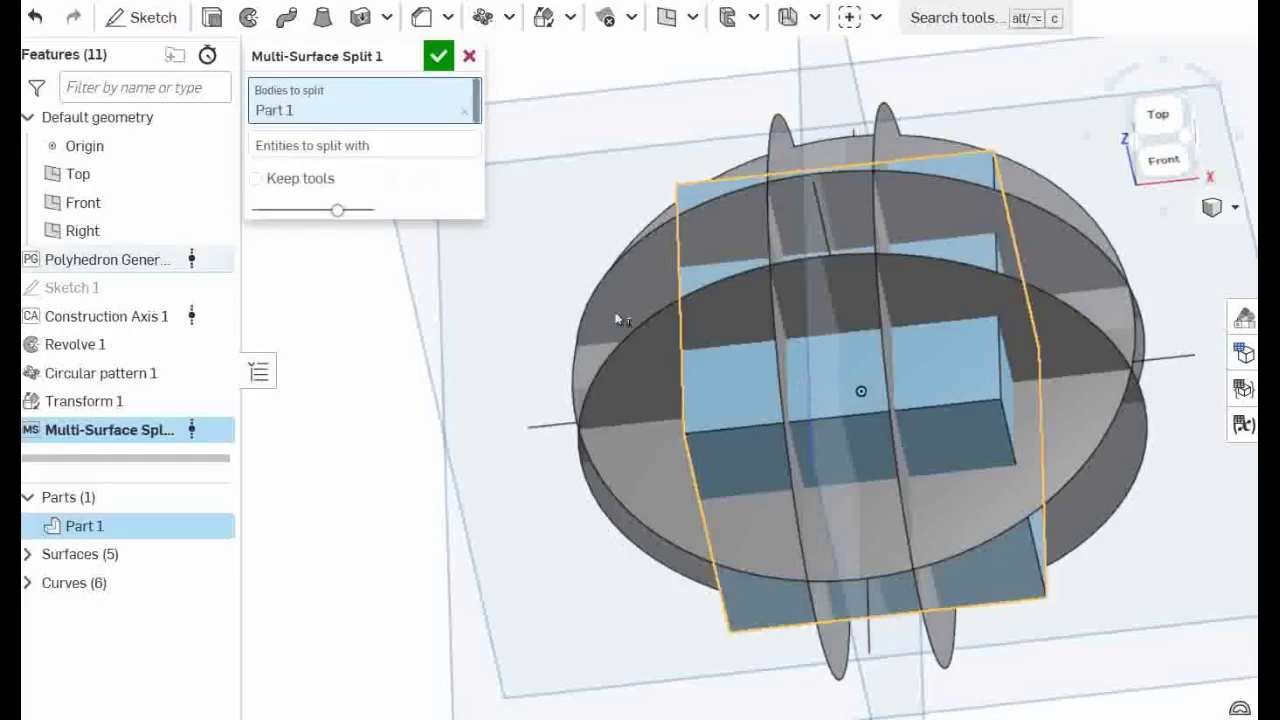
{"action": "left_click", "coordinate": [313, 147]}
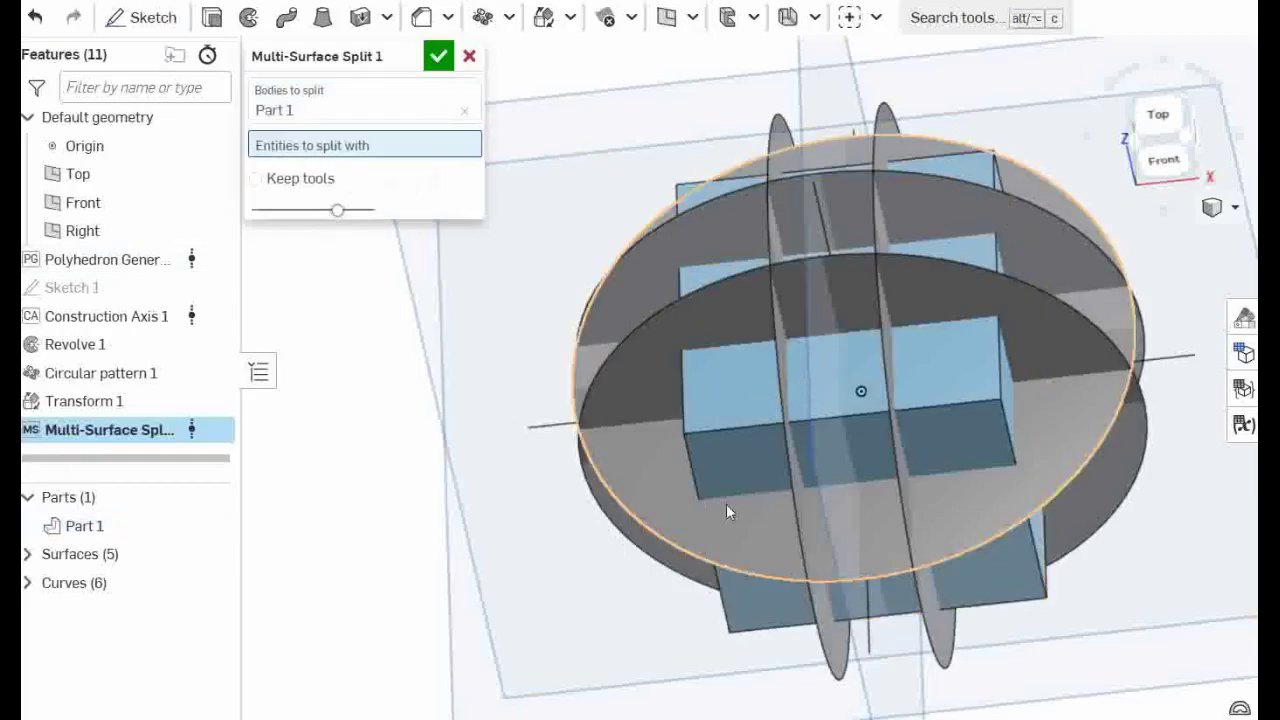
{"action": "left_click", "coordinate": [800, 532]}
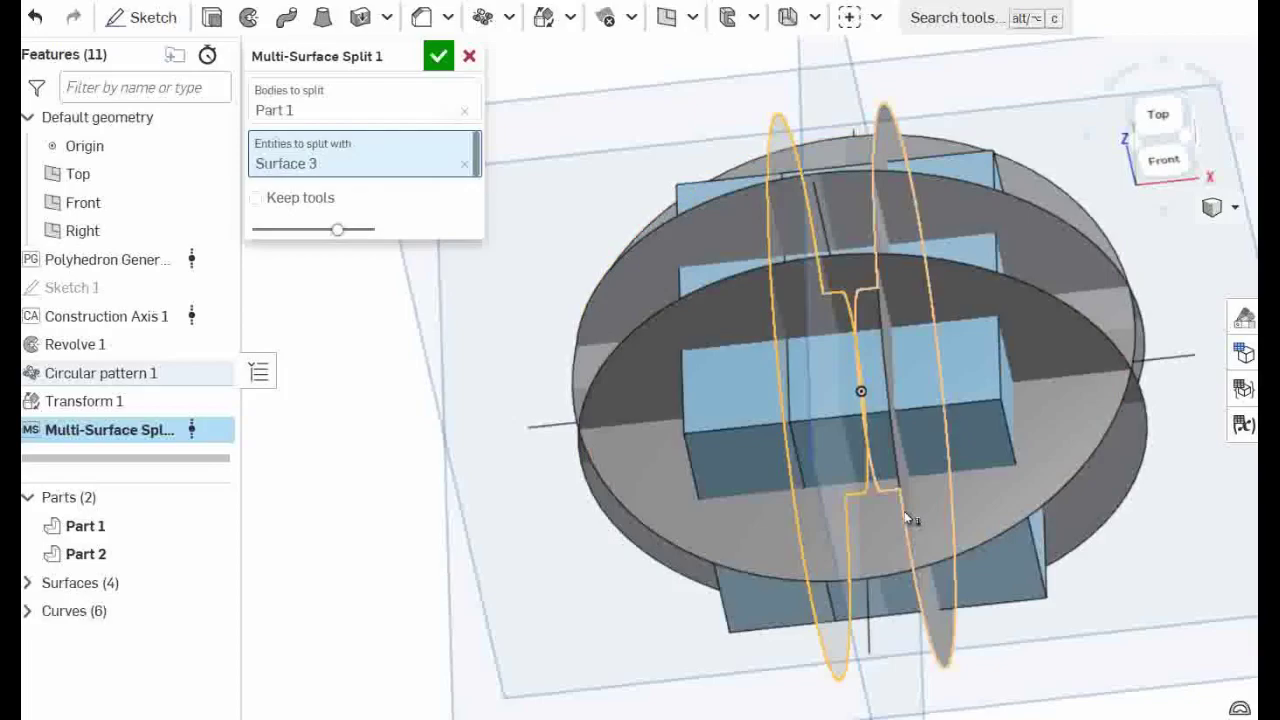
{"action": "left_click", "coordinate": [908, 518]}
{"action": "left_click", "coordinate": [1090, 336]}
{"action": "left_click", "coordinate": [1057, 229]}
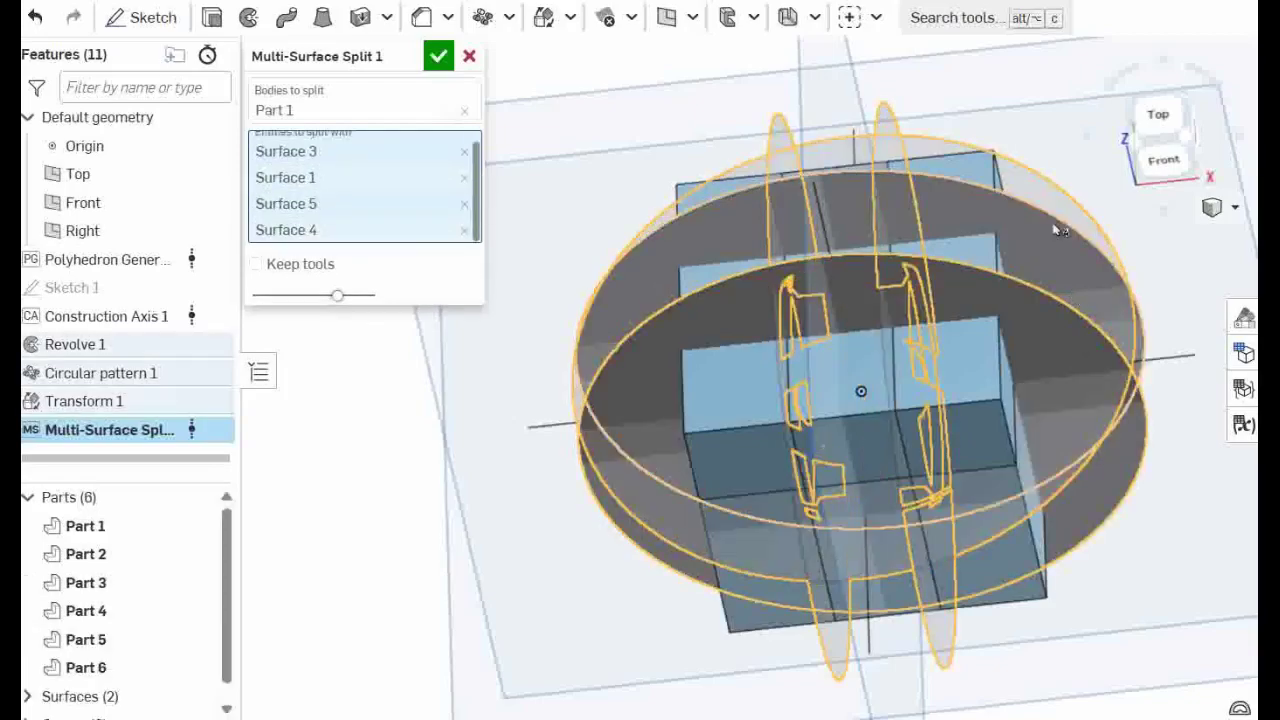
{"action": "left_click", "coordinate": [1057, 224]}
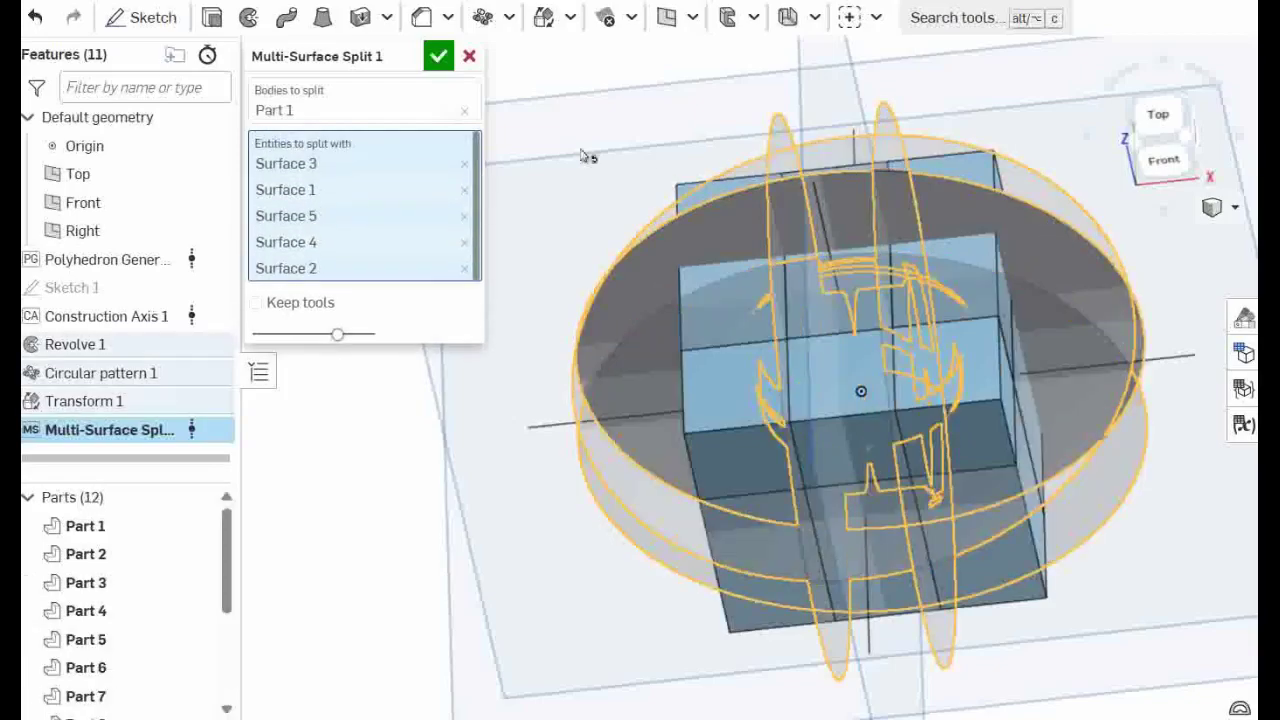
{"action": "left_click", "coordinate": [436, 62]}
{"action": "right_click_drag", "start_coordinate": [636, 606], "coordinate": [1050, 450]}
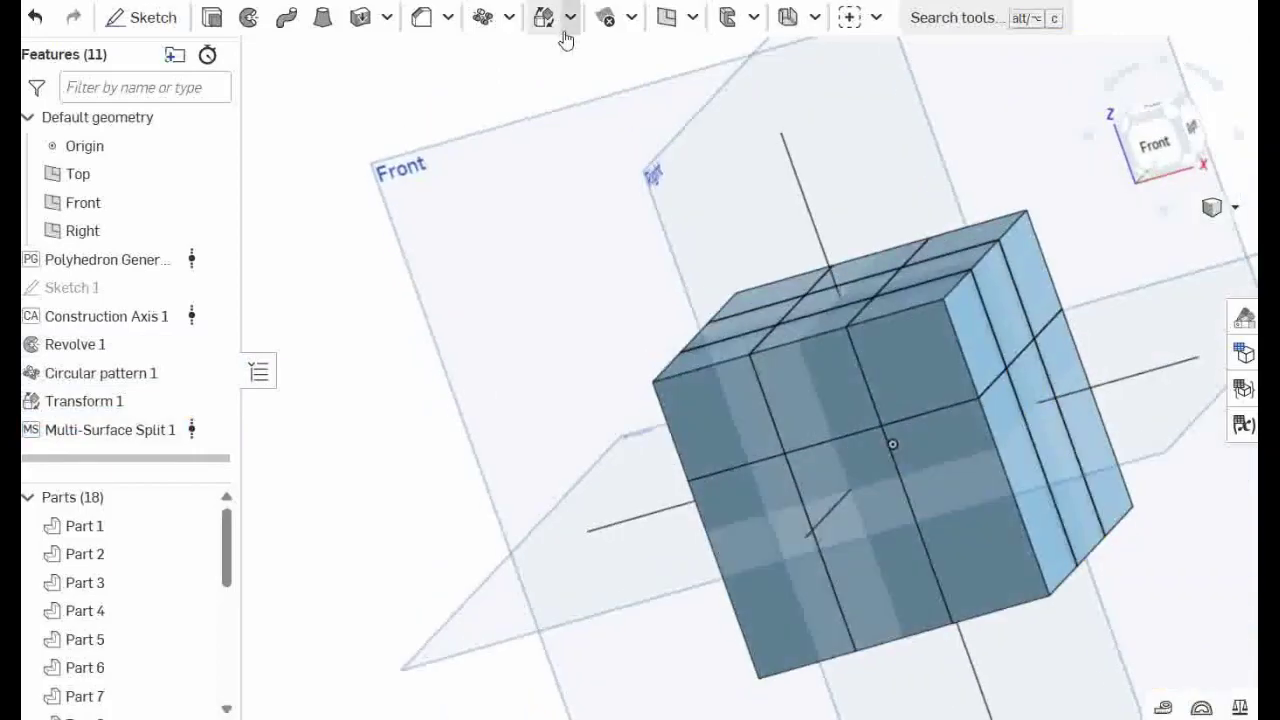
{"action": "left_click", "coordinate": [631, 20]}
{"action": "left_click", "coordinate": [657, 93]}
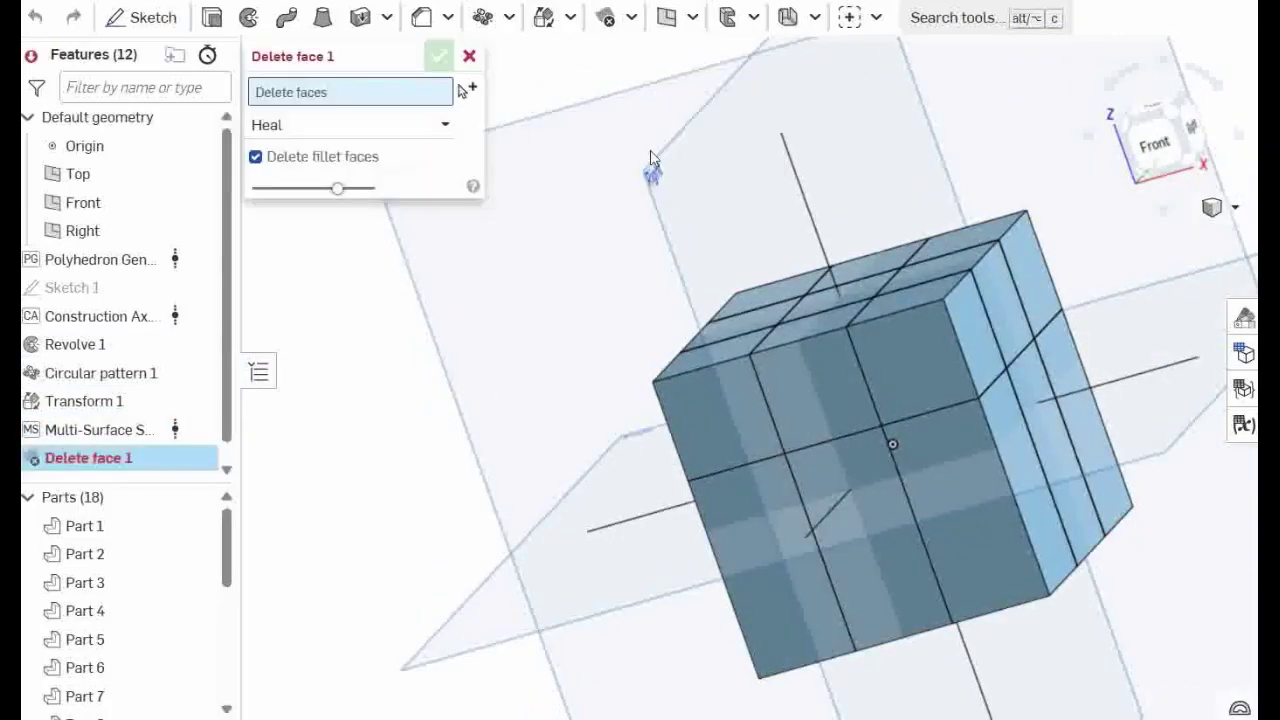
{"action": "left_click", "coordinate": [469, 57]}
{"action": "left_click", "coordinate": [631, 20]}
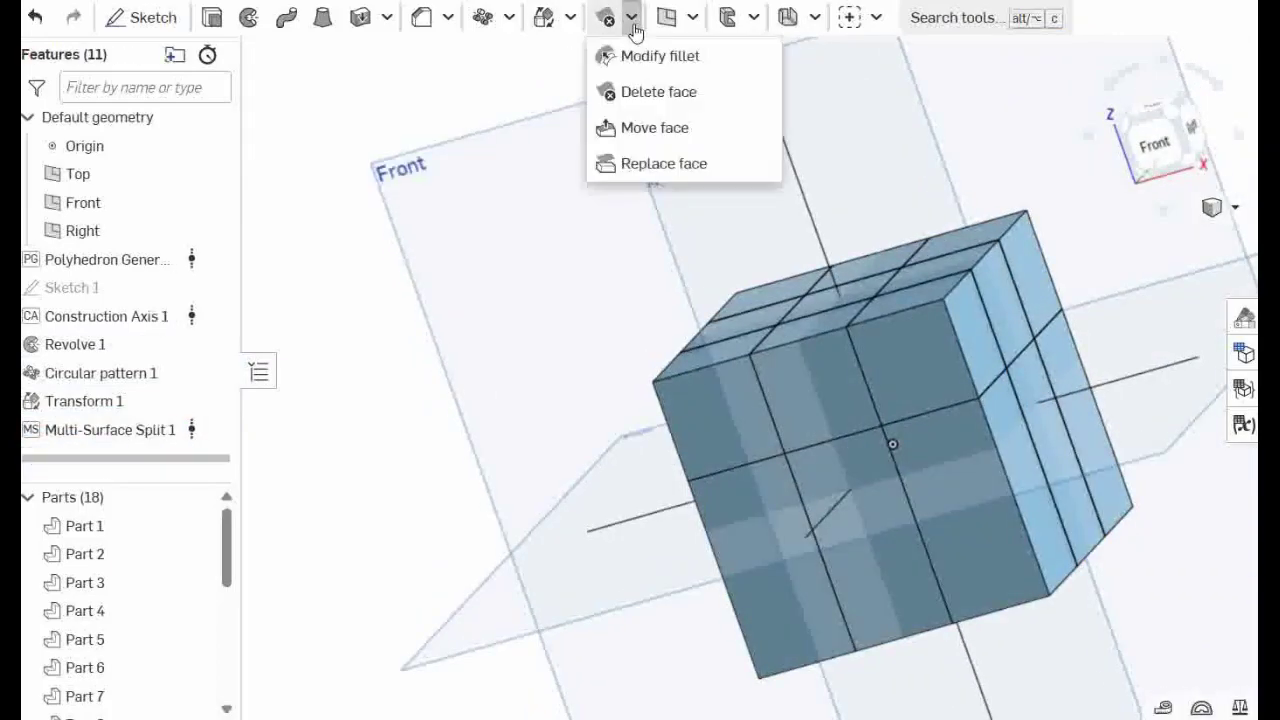
- Delete all split cube pieces except one adjoining centre, edge and corner piece of the upper layer
{"action": "left_click", "coordinate": [570, 18]}
{"action": "left_click", "coordinate": [623, 240]}
{"action": "right_click_drag", "start_coordinate": [700, 330], "coordinate": [760, 540]}
{"action": "left_click", "coordinate": [730, 320]}
{"action": "left_click", "coordinate": [840, 409]}
{"action": "left_click", "coordinate": [860, 440]}
{"action": "left_click", "coordinate": [857, 220]}
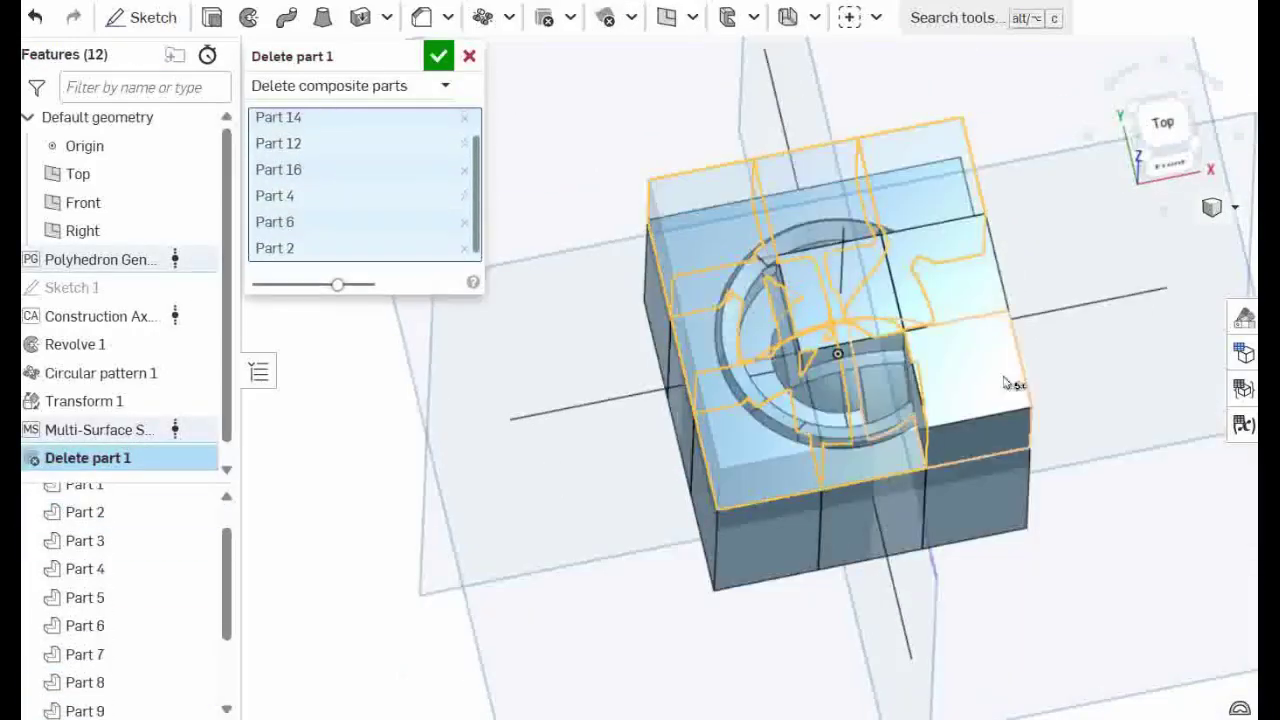
{"action": "right_click_drag", "start_coordinate": [1006, 383], "coordinate": [809, 371]}
{"action": "left_click", "coordinate": [853, 514]}
{"action": "left_click", "coordinate": [737, 508]}
{"action": "left_click", "coordinate": [718, 405]}
{"action": "left_click", "coordinate": [438, 56]}
- Hide every part except the centre piece that sits on the vertical construction axis
{"action": "right_click_drag", "start_coordinate": [890, 140], "coordinate": [986, 326]}
{"action": "scroll", "coordinate": [955, 330], "scroll_direction": "up", "scroll_amount": 3}
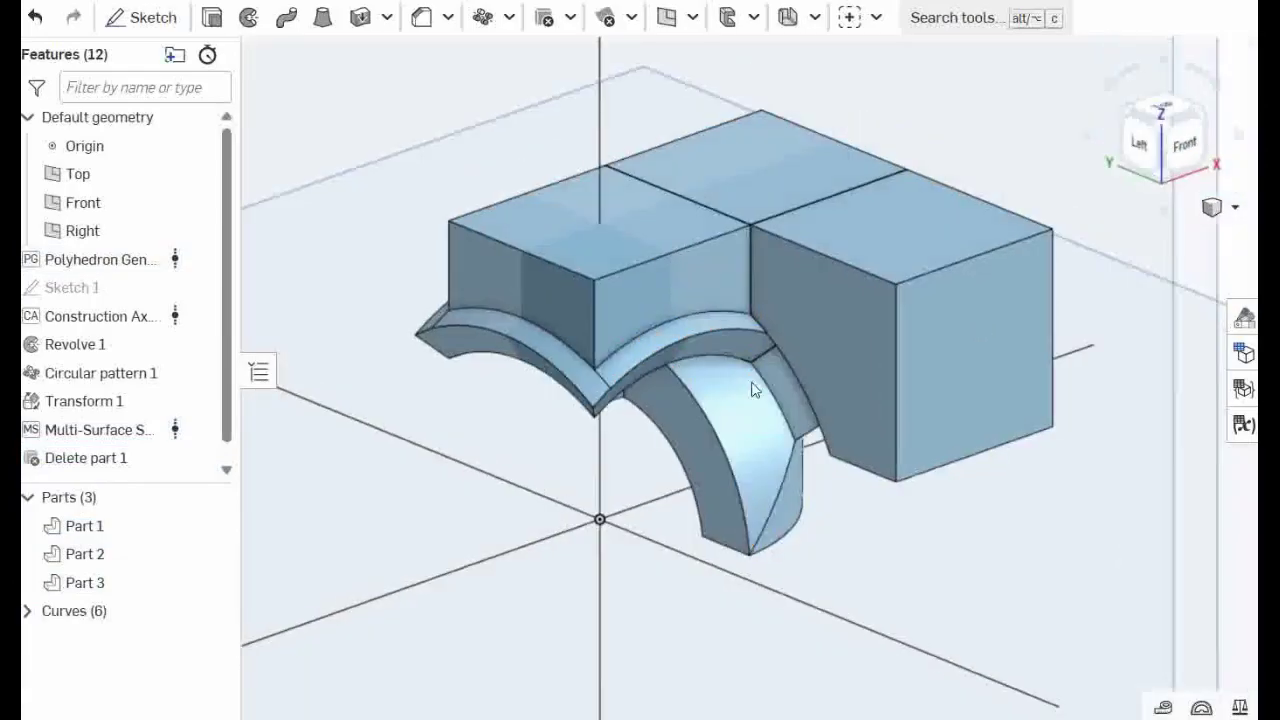
{"action": "mouse_move", "coordinate": [751, 386]}
{"action": "right_mouse_down"}
{"action": "mouse_move", "coordinate": [811, 357]}
{"action": "mouse_move", "coordinate": [755, 398]}
{"action": "right_mouse_up"}
{"action": "left_click", "coordinate": [845, 314]}
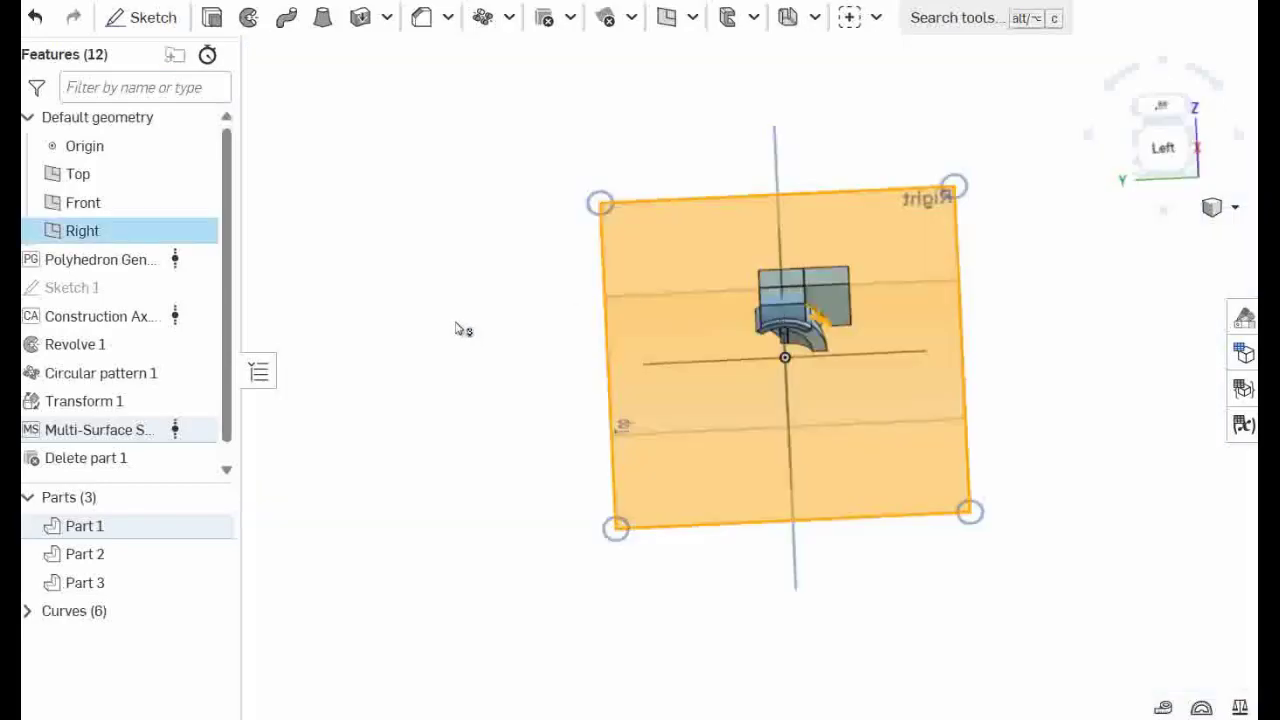
{"action": "left_click", "coordinate": [457, 326]}
{"action": "scroll", "coordinate": [808, 326], "scroll_direction": "up", "scroll_amount": 5}
{"action": "right_click_drag", "start_coordinate": [737, 338], "coordinate": [967, 525]}
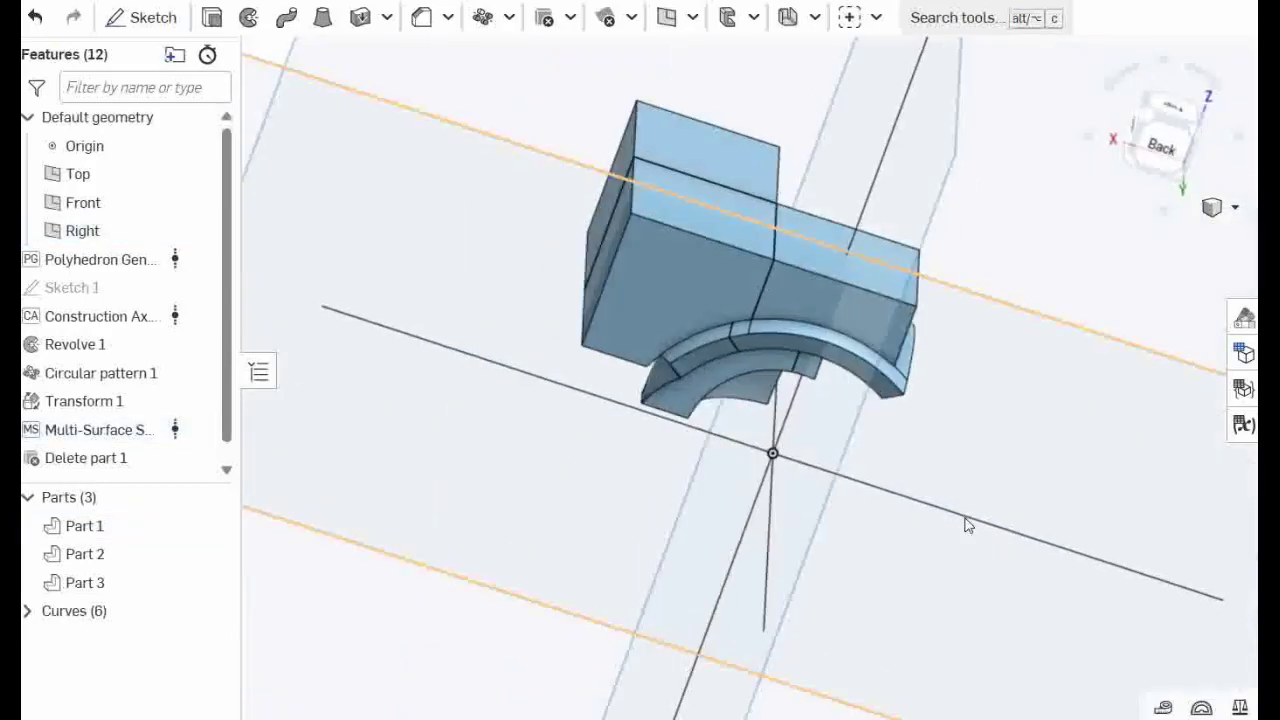
{"action": "left_click", "coordinate": [862, 314]}
{"action": "right_click", "coordinate": [862, 313]}
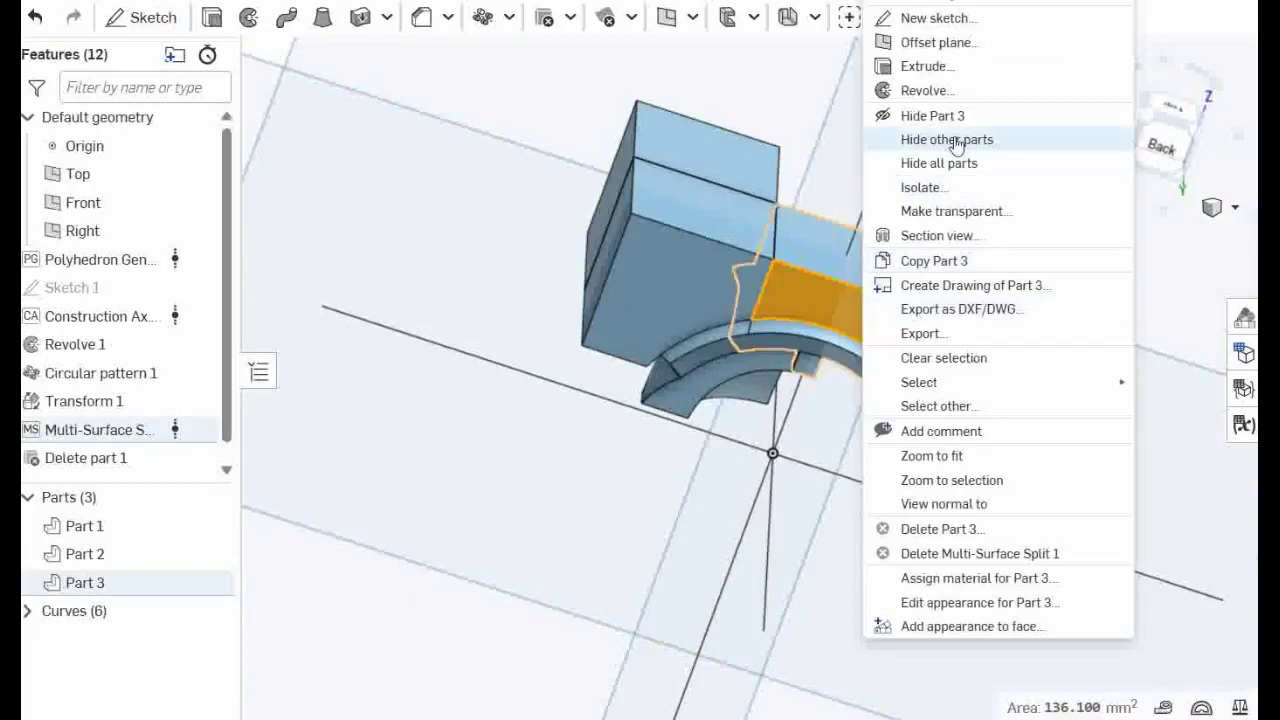
{"action": "left_click", "coordinate": [957, 142]}
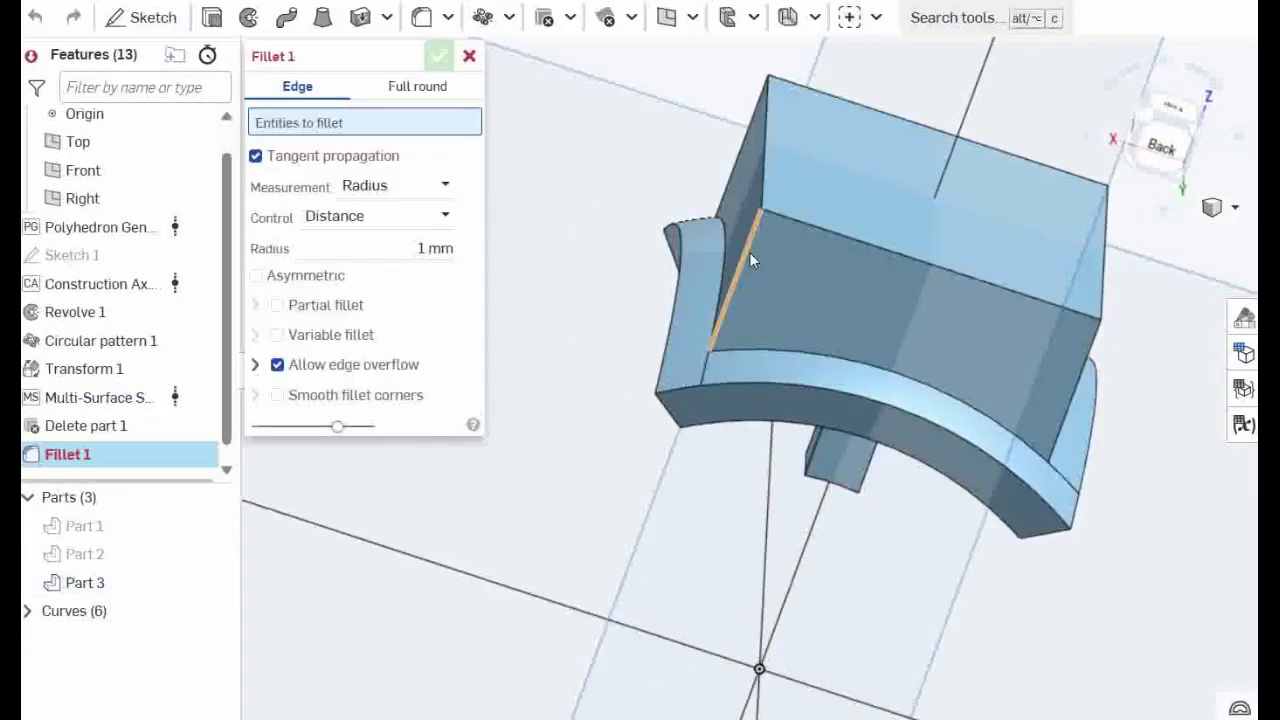
{"action": "left_click", "coordinate": [469, 57]}
- Offset the four curved upper faces of the centre piece's foot 0.5 mm inward with Move Face
{"action": "right_click_drag", "start_coordinate": [978, 392], "coordinate": [1158, 491]}
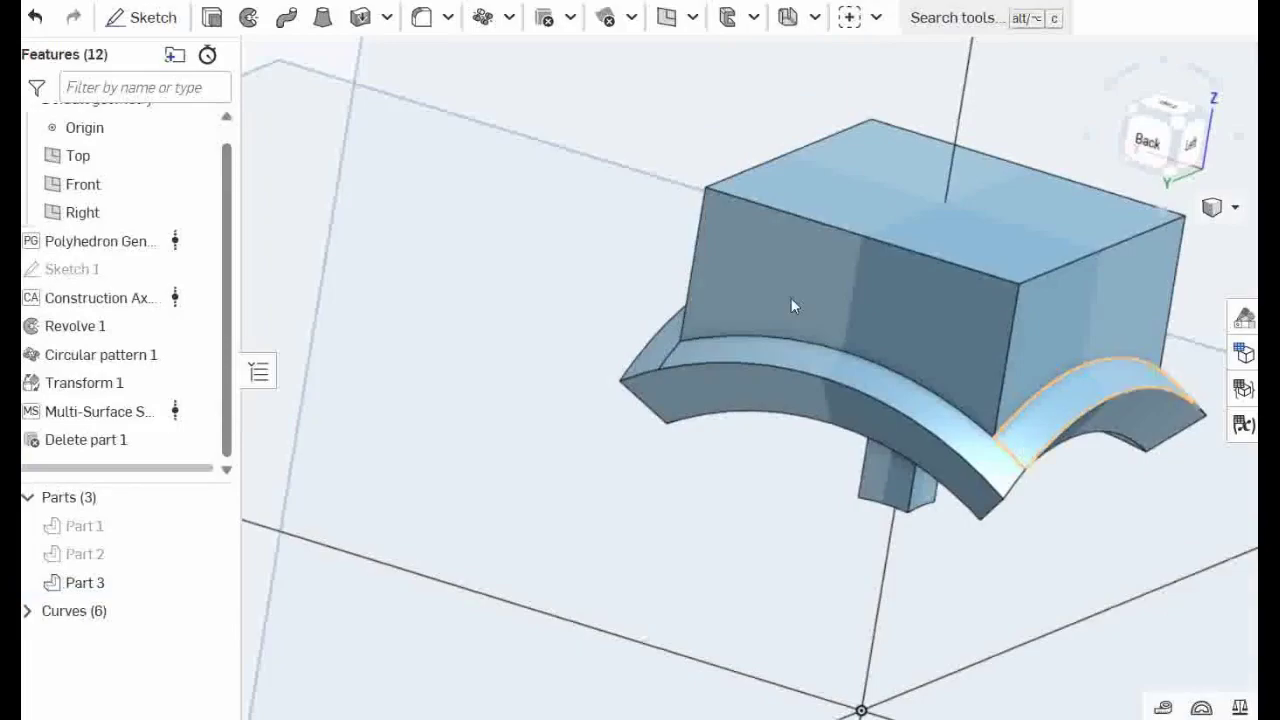
{"action": "left_click", "coordinate": [626, 33]}
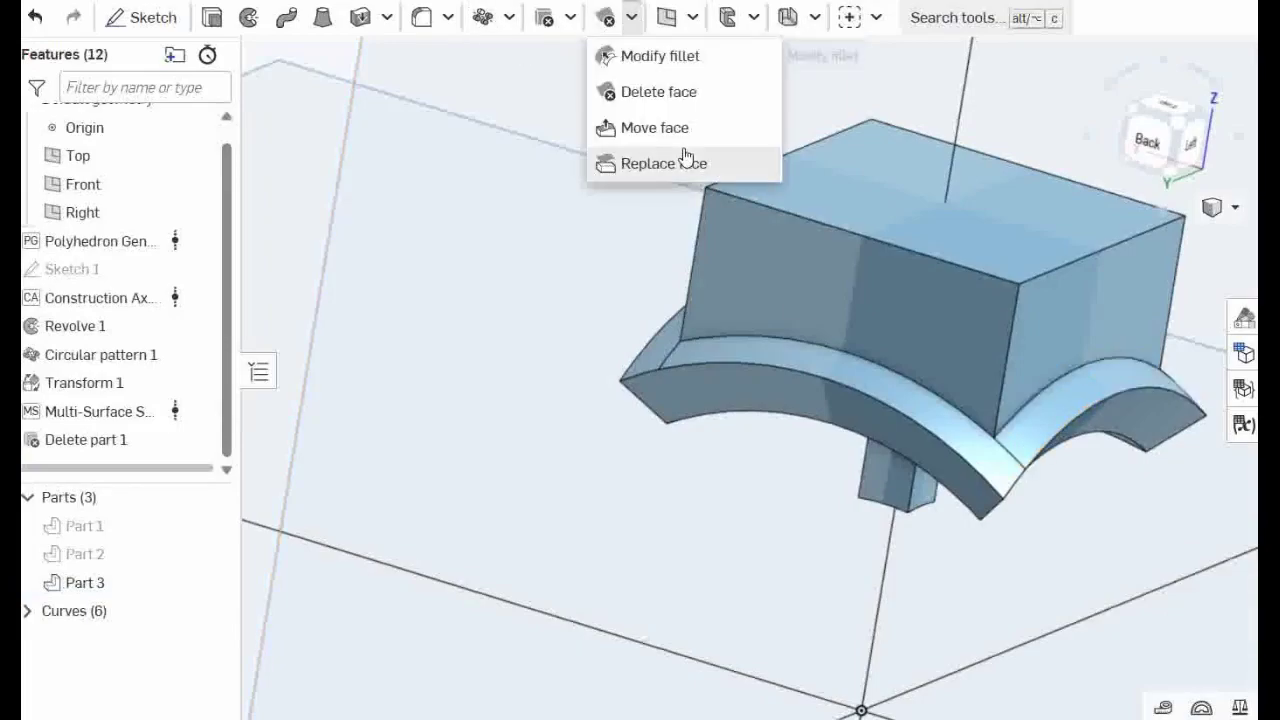
{"action": "left_click", "coordinate": [680, 126]}
{"action": "left_click", "coordinate": [753, 352]}
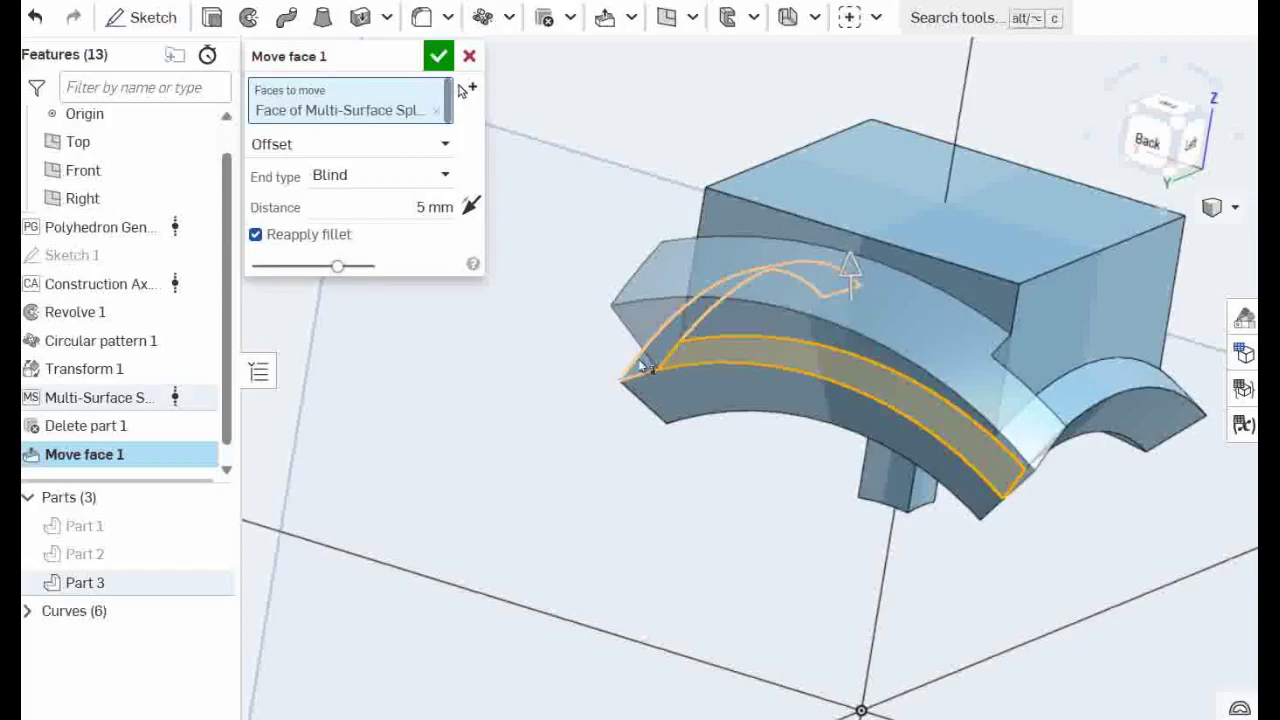
{"action": "left_click", "coordinate": [945, 398]}
{"action": "left_click", "coordinate": [1071, 416]}
{"action": "right_click_drag", "start_coordinate": [1075, 448], "coordinate": [894, 364]}
{"action": "left_click", "coordinate": [660, 344]}
{"action": "left_click", "coordinate": [435, 286]}
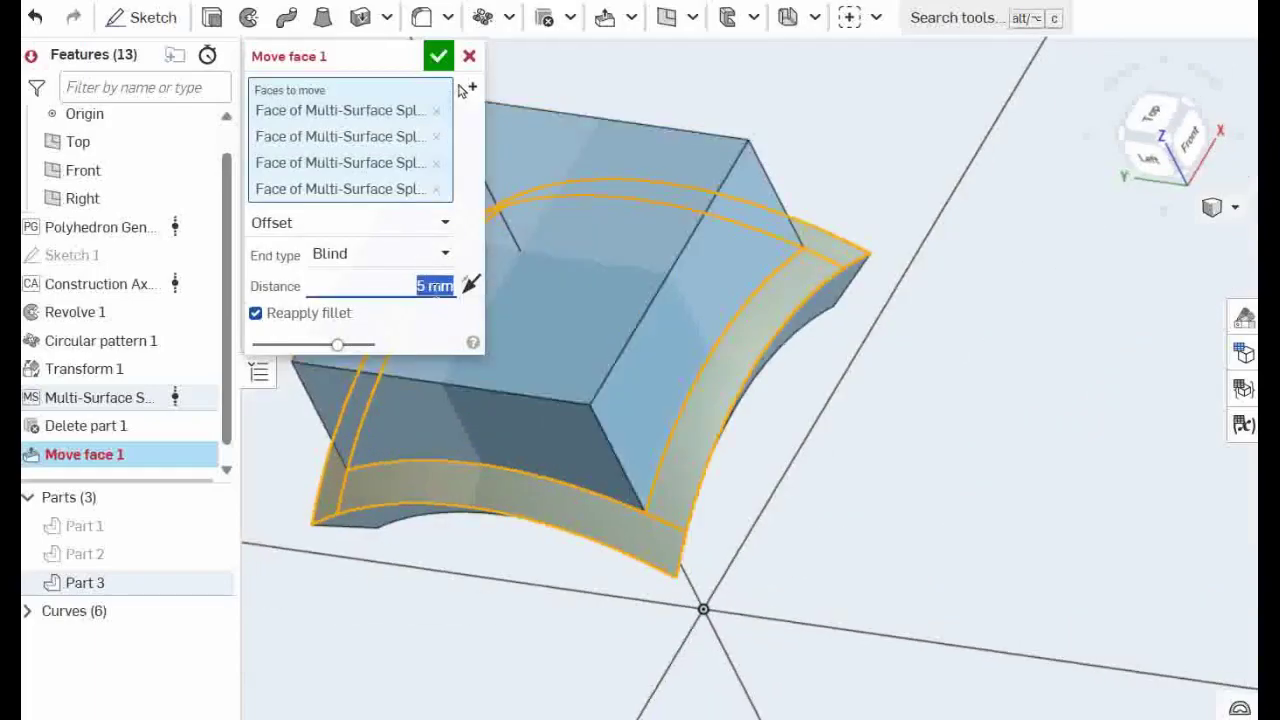
{"action": "key", "text": "BackSpace"}
{"action": "type", "text": "0.5"}
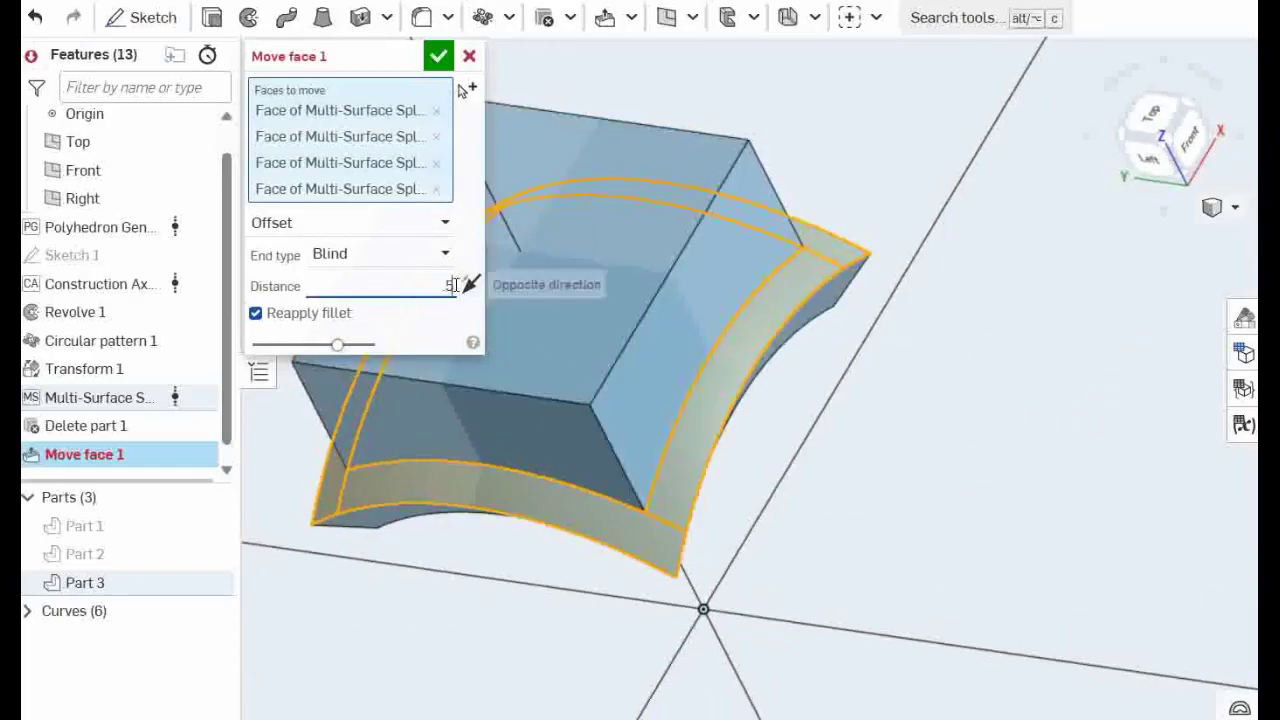
{"action": "key", "text": "Return"}
{"action": "right_click_drag", "start_coordinate": [985, 453], "coordinate": [991, 409]}
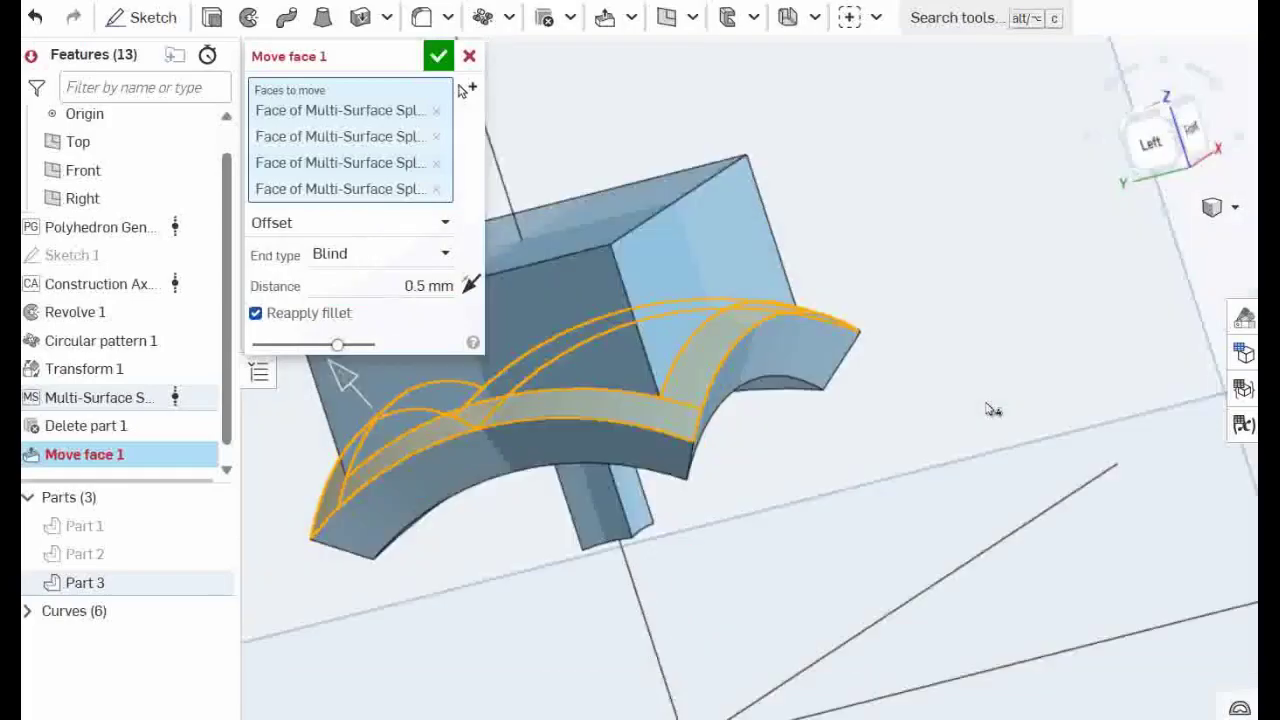
{"action": "left_click", "coordinate": [469, 287]}
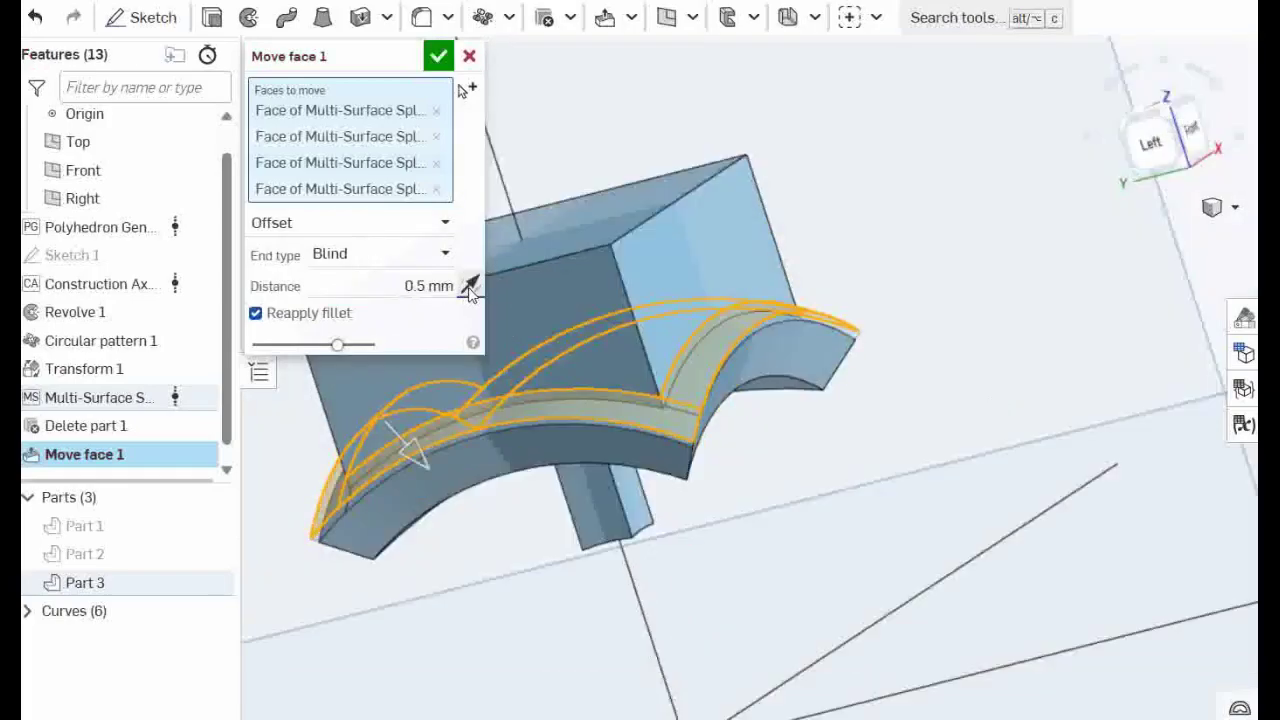
{"action": "right_click_drag", "start_coordinate": [815, 455], "coordinate": [757, 406]}
{"action": "scroll", "coordinate": [757, 406], "scroll_direction": "up", "scroll_amount": 5}
{"action": "right_click_drag", "start_coordinate": [916, 402], "coordinate": [920, 388]}
{"action": "left_click", "coordinate": [438, 56]}
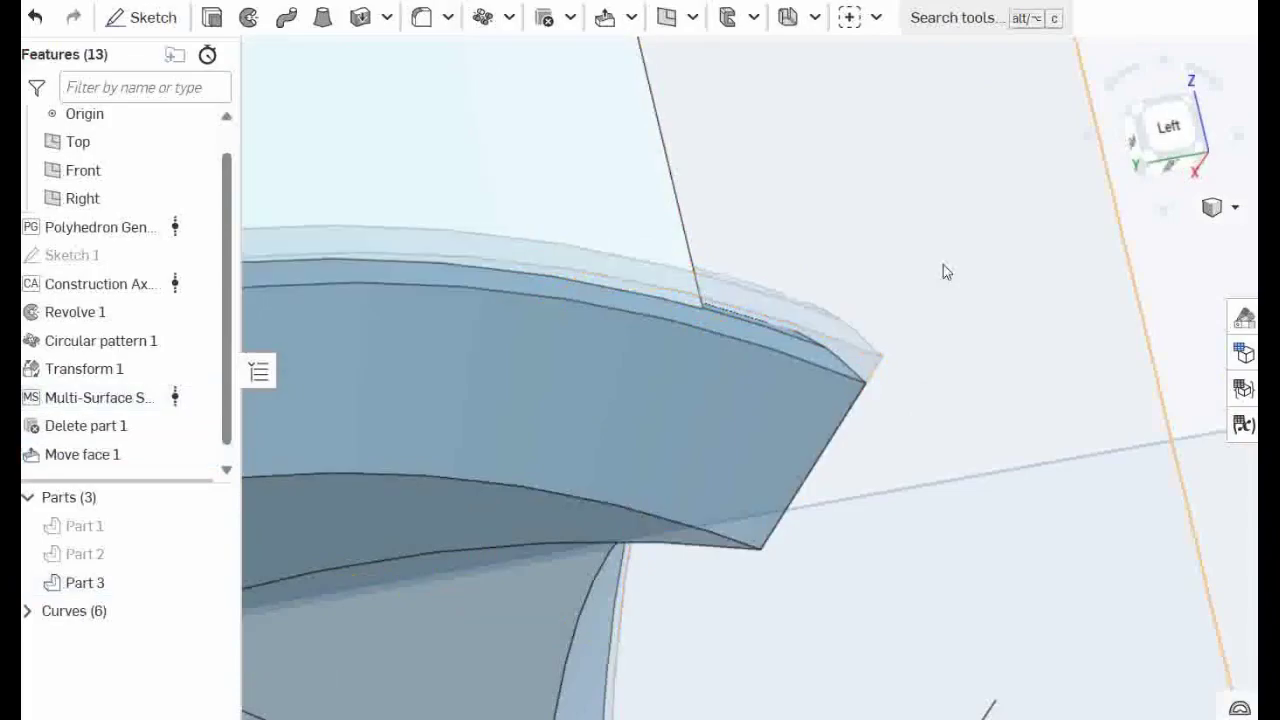
- Remove the square peg under the centre piece's foot by deleting its four side faces and end face with the Heal option
{"action": "scroll", "coordinate": [977, 280], "scroll_direction": "down", "scroll_amount": 5}
{"action": "right_click_drag", "start_coordinate": [991, 277], "coordinate": [1026, 294]}
{"action": "scroll", "coordinate": [1024, 290], "scroll_direction": "down", "scroll_amount": 5}
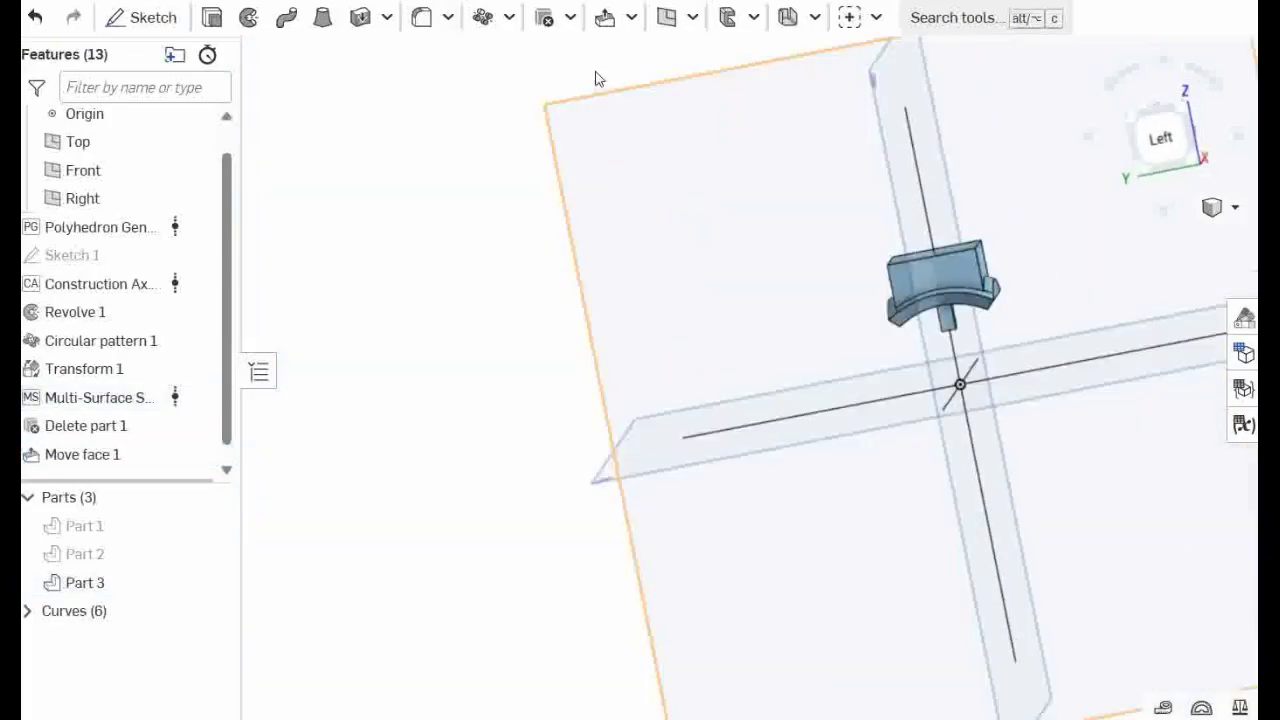
{"action": "left_click", "coordinate": [569, 18]}
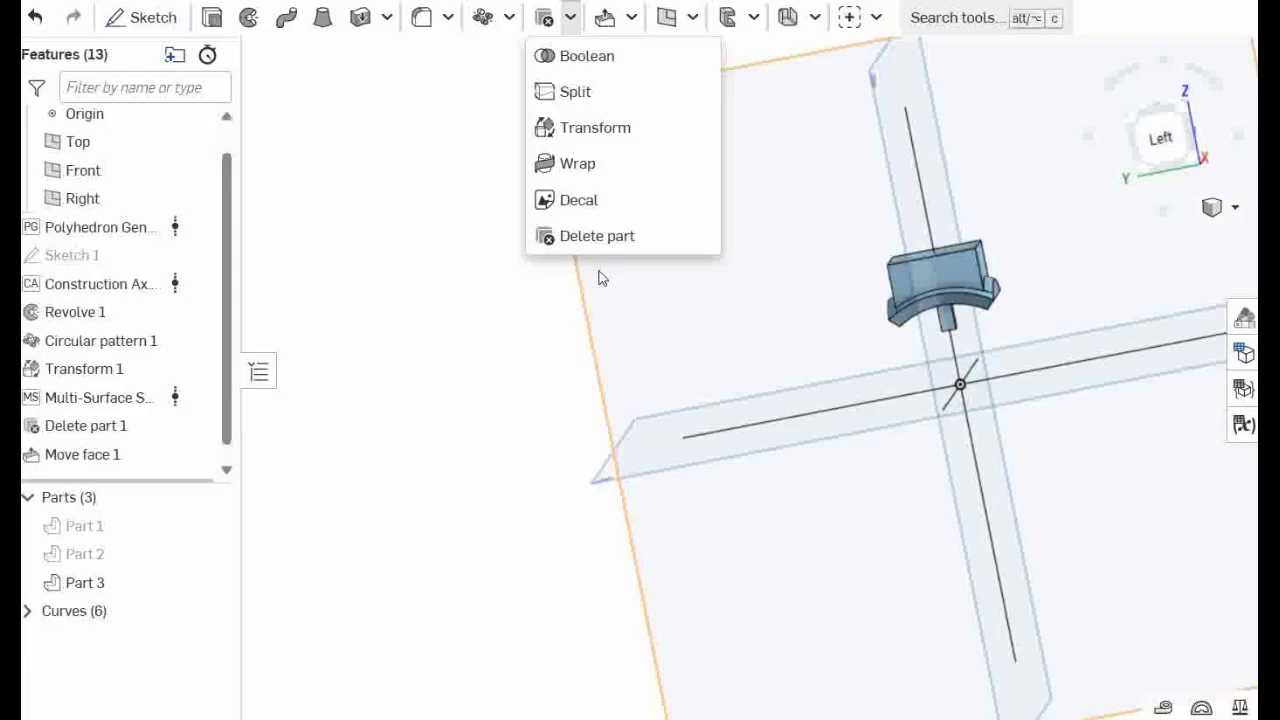
{"action": "left_click", "coordinate": [631, 17]}
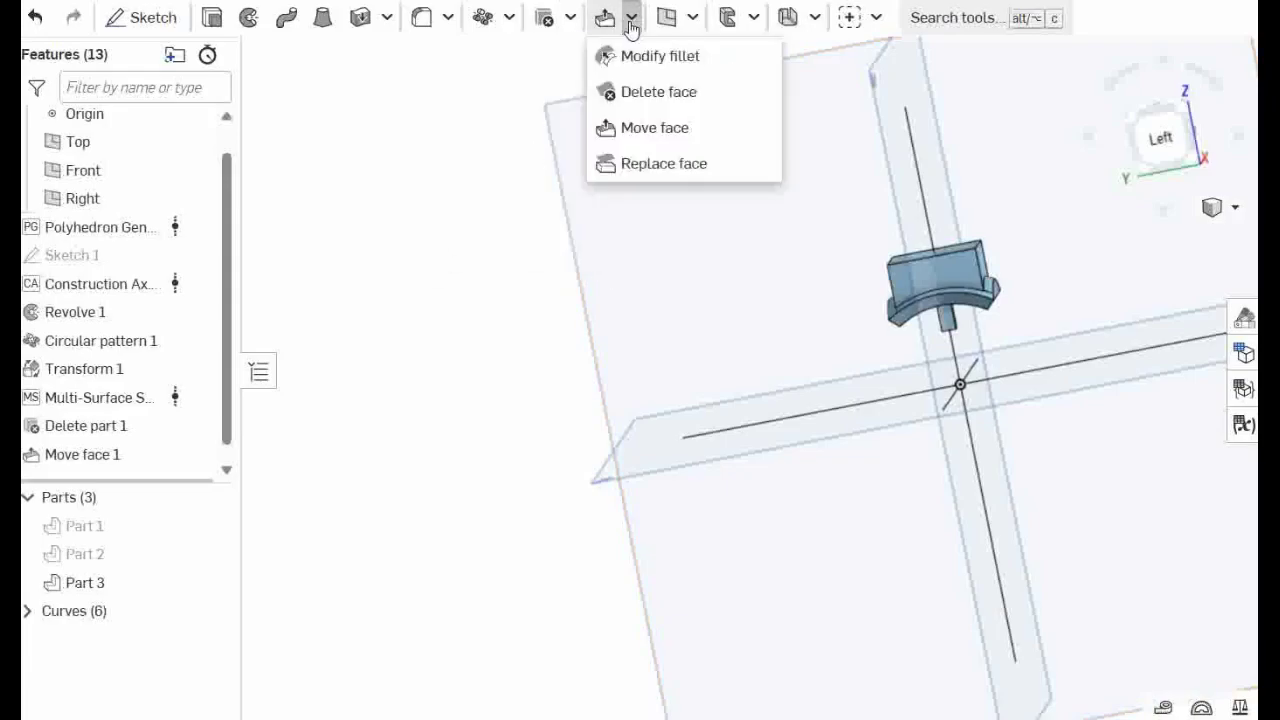
{"action": "left_click", "coordinate": [658, 92]}
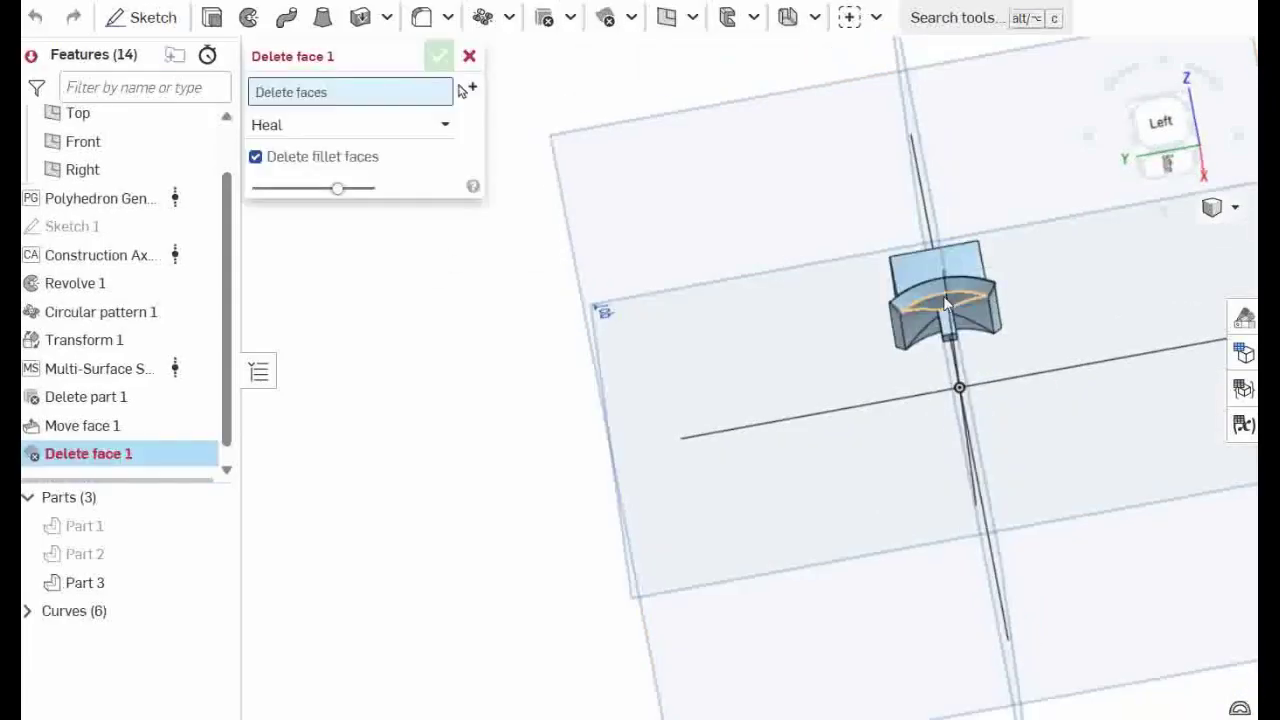
{"action": "scroll", "coordinate": [946, 305], "scroll_direction": "up", "scroll_amount": 5}
{"action": "right_click_drag", "start_coordinate": [1034, 434], "coordinate": [936, 425]}
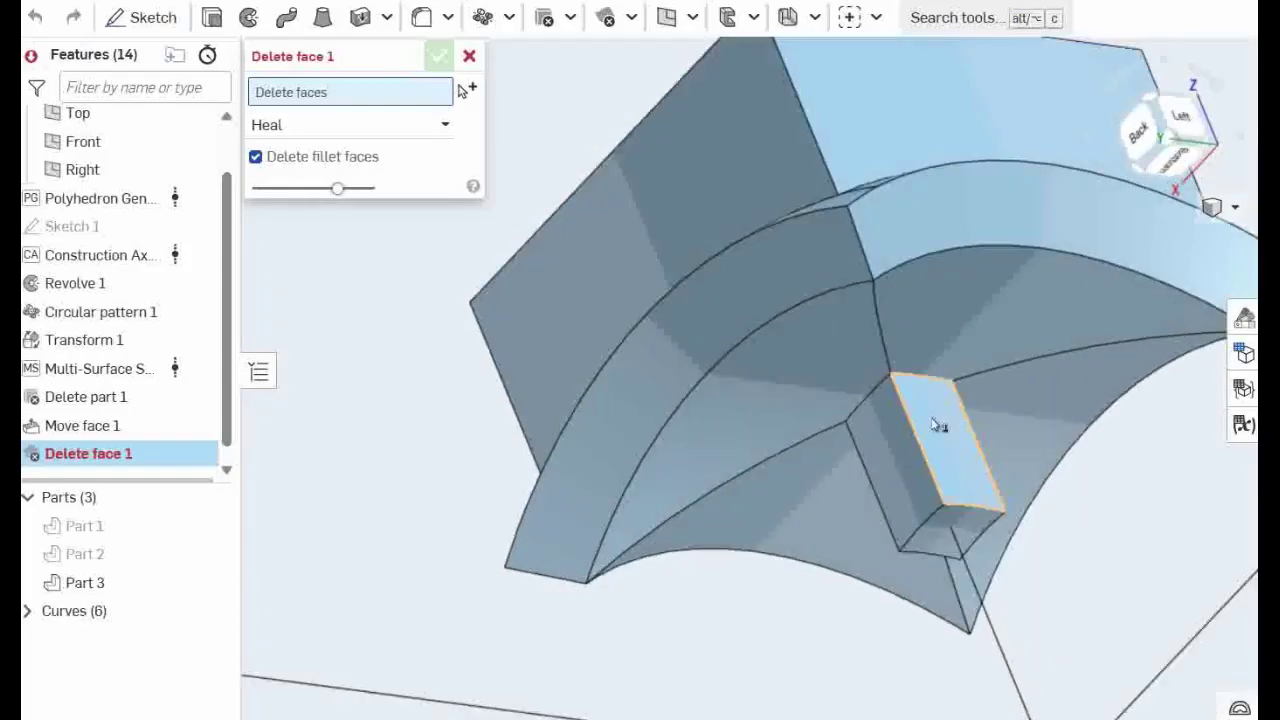
{"action": "left_click", "coordinate": [932, 421]}
{"action": "left_click", "coordinate": [891, 446]}
{"action": "right_click_drag", "start_coordinate": [1051, 531], "coordinate": [948, 510]}
{"action": "left_click", "coordinate": [935, 480]}
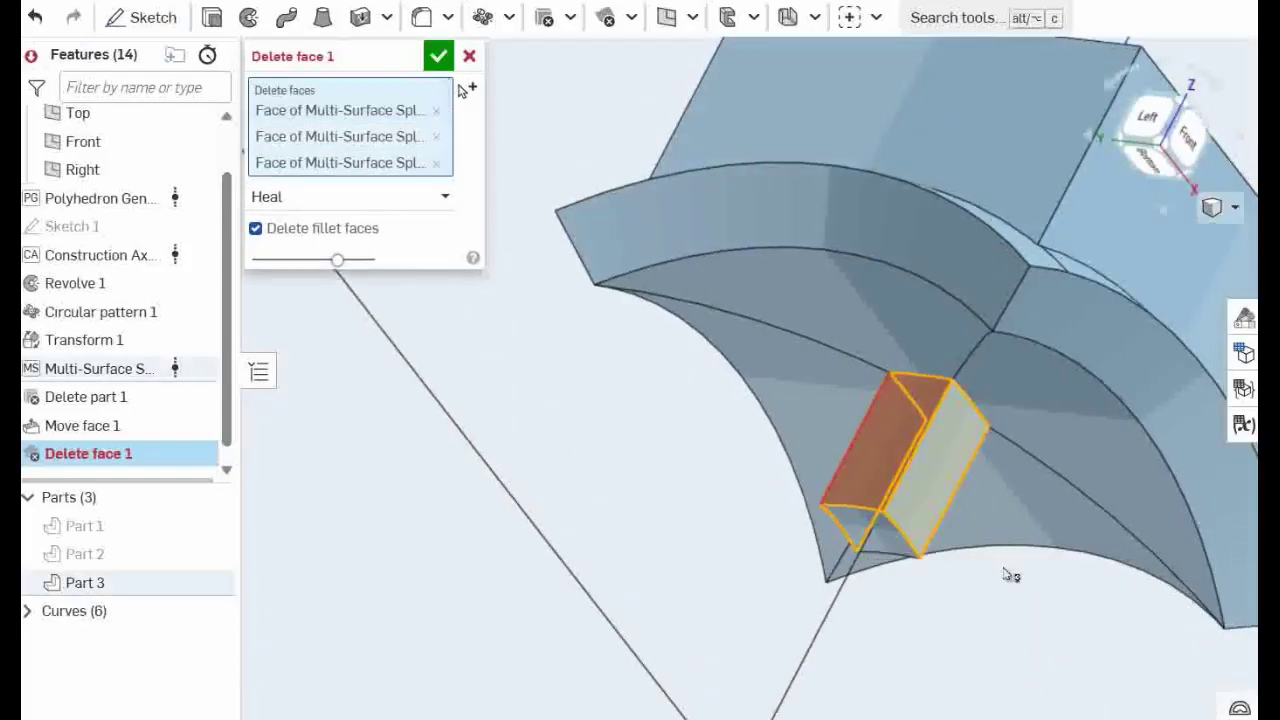
{"action": "left_click", "coordinate": [949, 503]}
{"action": "right_click_drag", "start_coordinate": [1004, 569], "coordinate": [1044, 568]}
{"action": "left_click", "coordinate": [858, 485]}
{"action": "scroll", "coordinate": [1014, 518], "scroll_direction": "down", "scroll_amount": 4}
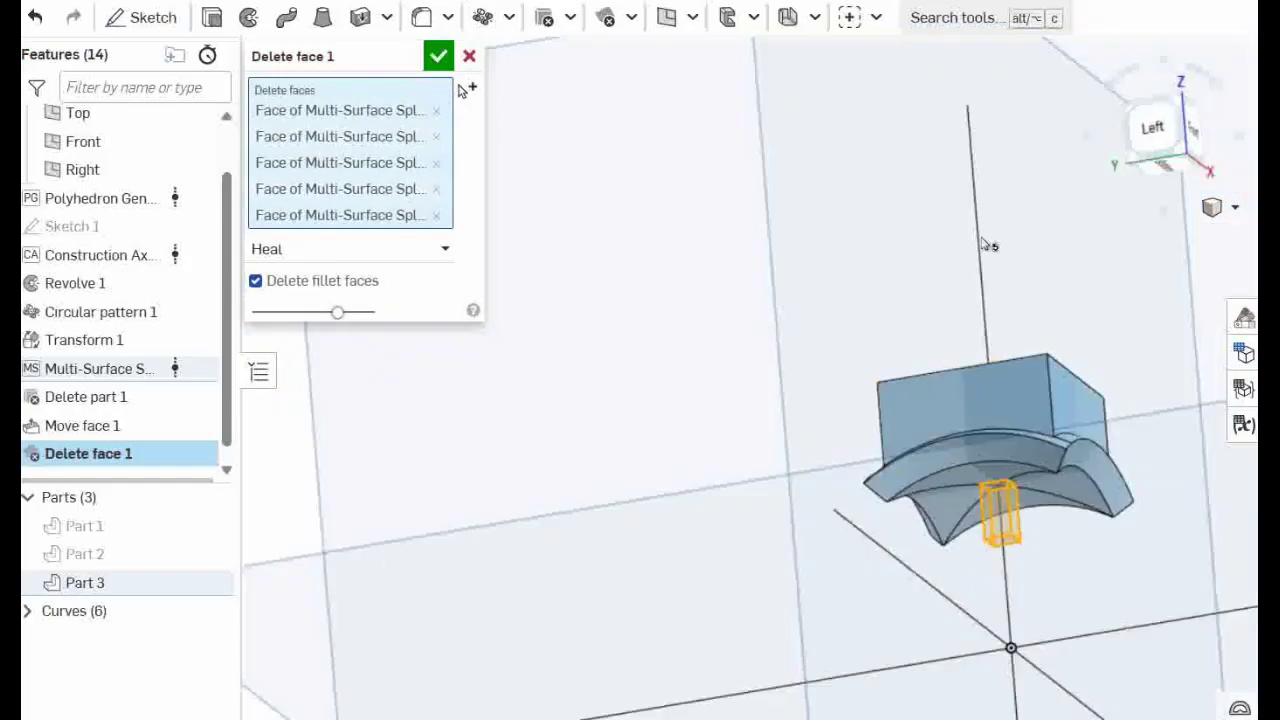
{"action": "left_click", "coordinate": [440, 57]}
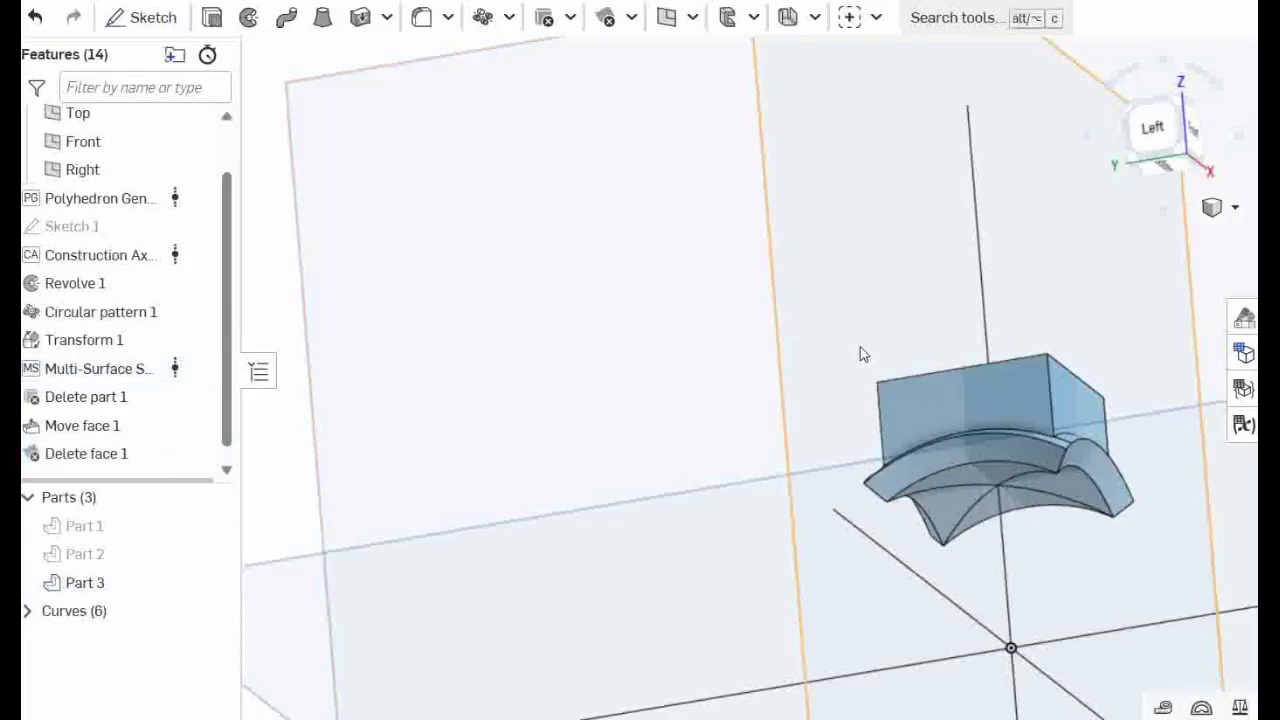
- Fillet the four upright corner edges of the centre piece's upper block with a 6 mm radius
{"action": "right_click_drag", "start_coordinate": [863, 354], "coordinate": [806, 397]}
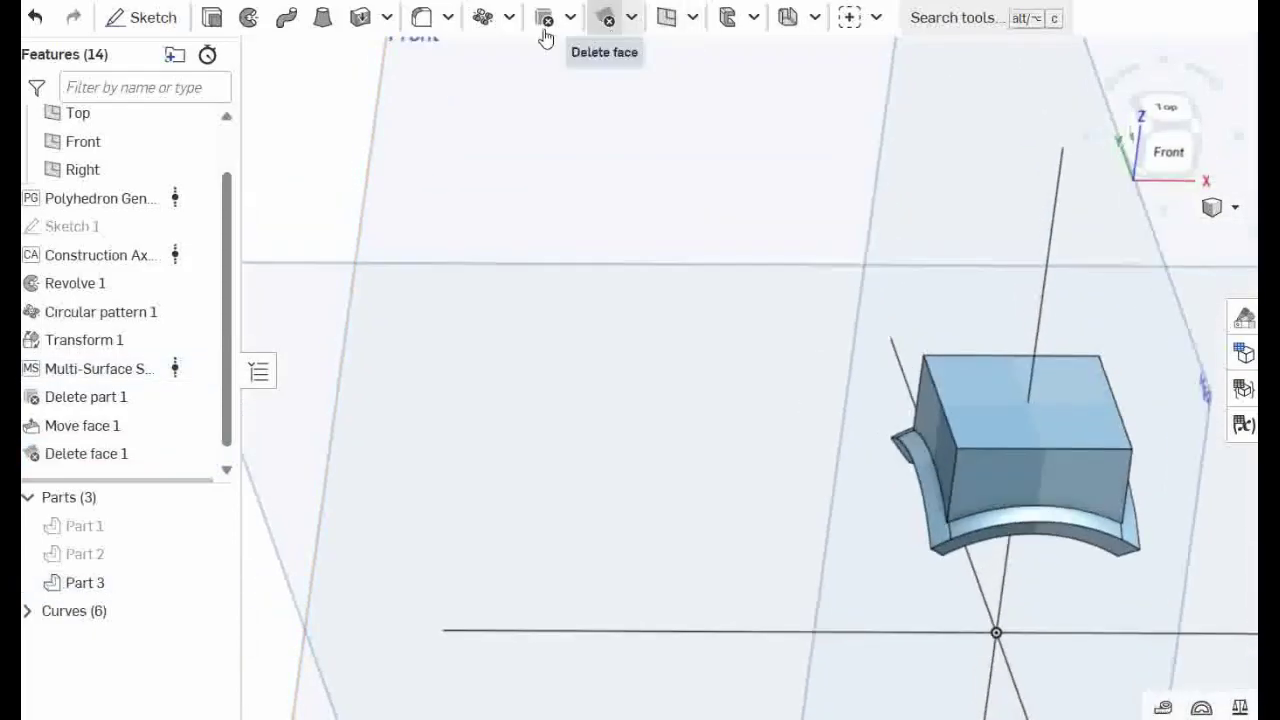
{"action": "left_click", "coordinate": [421, 24]}
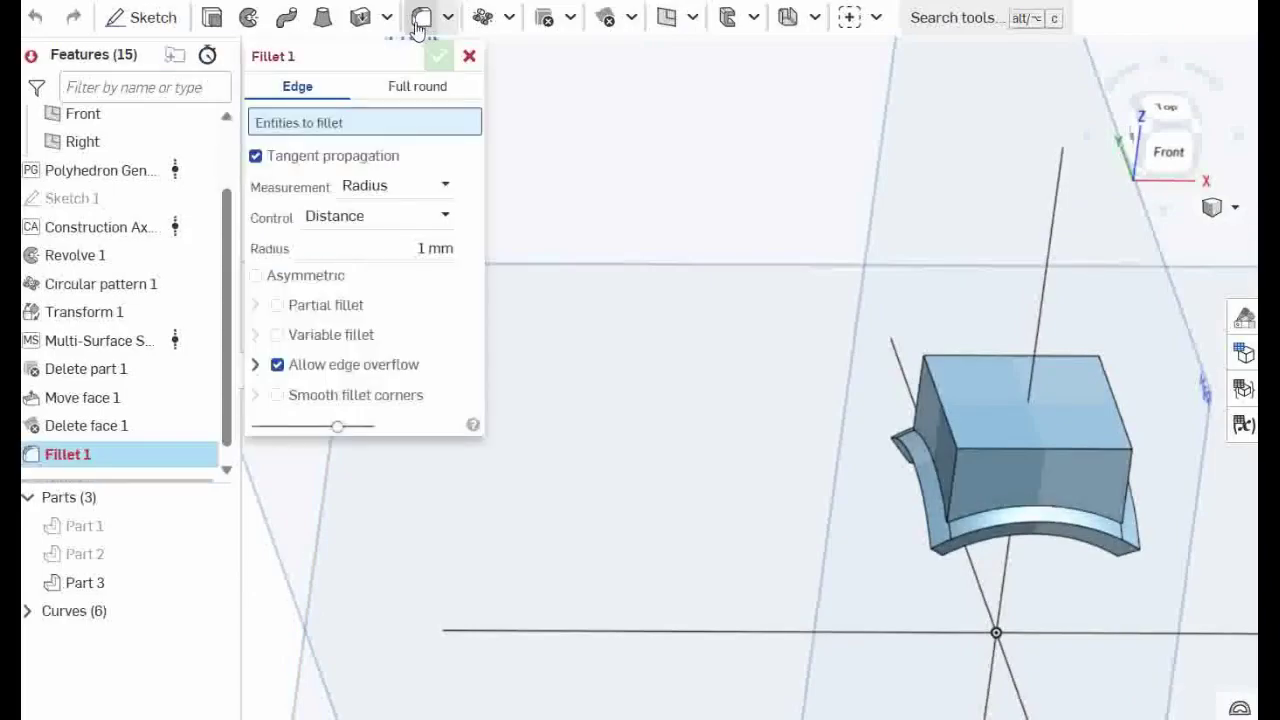
{"action": "left_click", "coordinate": [951, 483]}
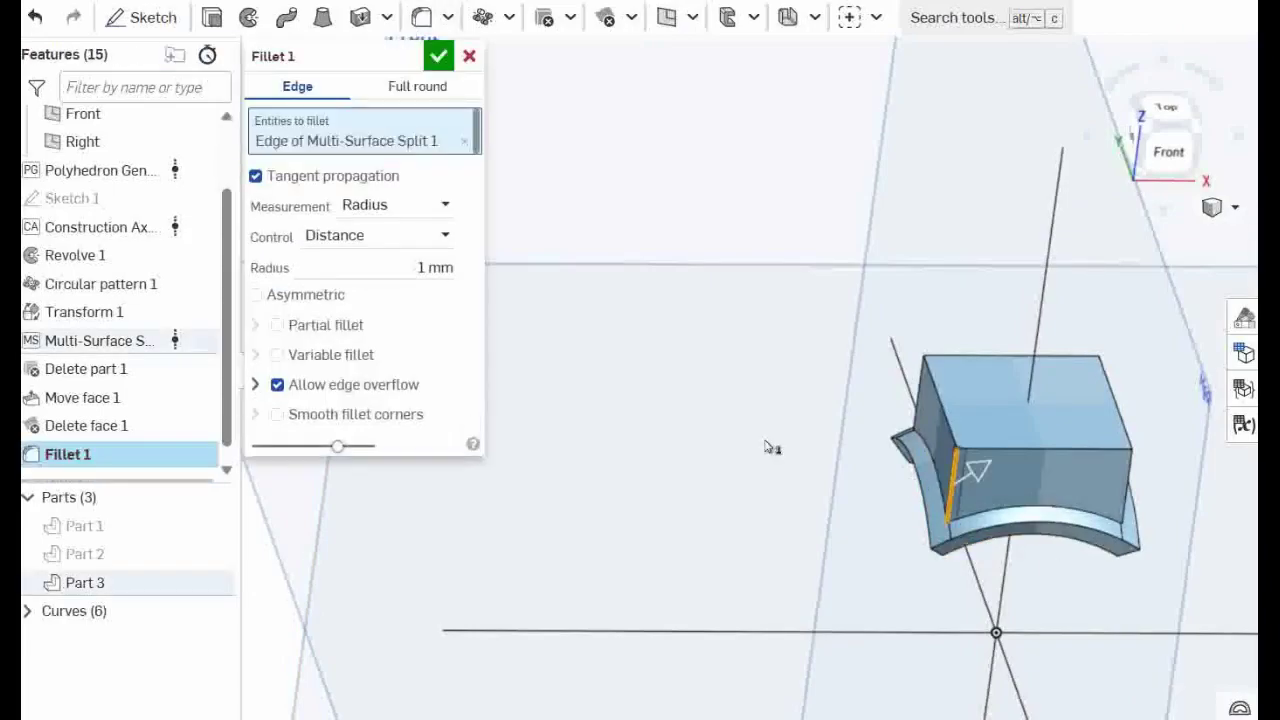
{"action": "left_click", "coordinate": [928, 413]}
{"action": "left_click", "coordinate": [1131, 498]}
{"action": "middle_click_drag", "start_coordinate": [1111, 463], "coordinate": [924, 476]}
{"action": "scroll", "coordinate": [924, 476], "scroll_direction": "down", "scroll_amount": 1}
{"action": "right_click_drag", "start_coordinate": [1071, 466], "coordinate": [957, 466]}
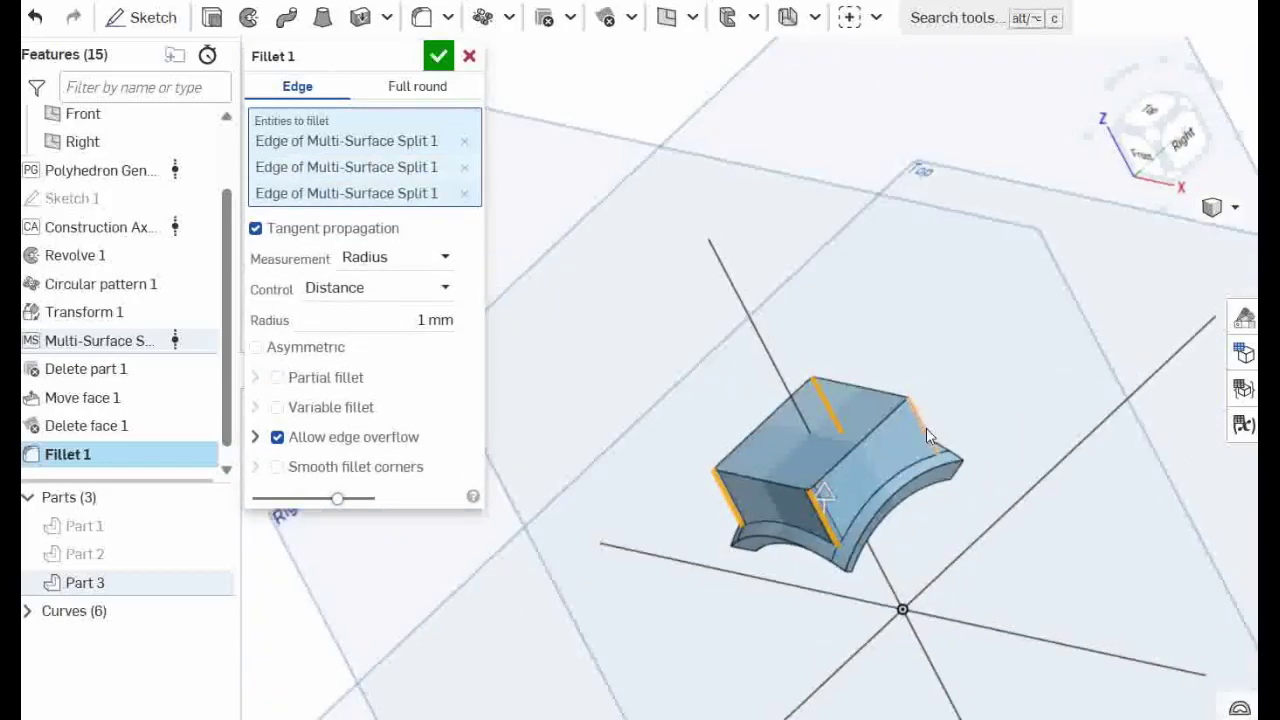
{"action": "left_click", "coordinate": [928, 437]}
{"action": "scroll", "coordinate": [900, 470], "scroll_direction": "up", "scroll_amount": 6}
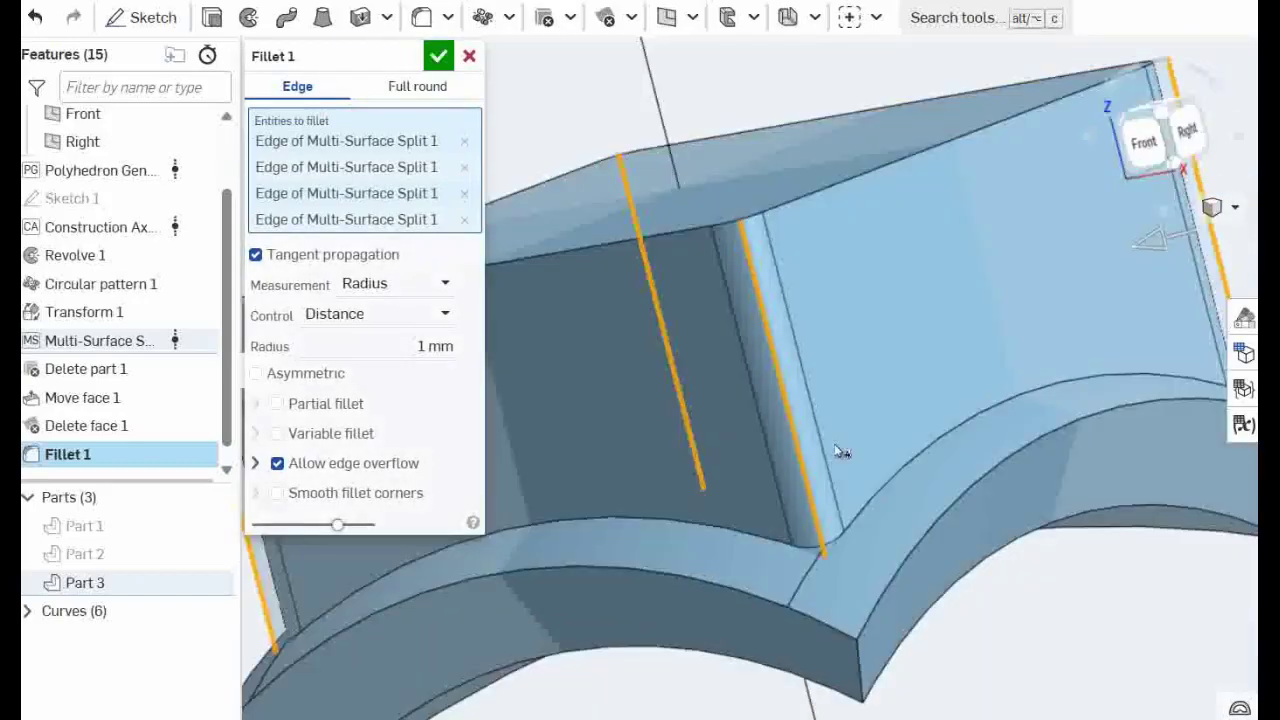
{"action": "right_click_drag", "start_coordinate": [836, 446], "coordinate": [858, 446]}
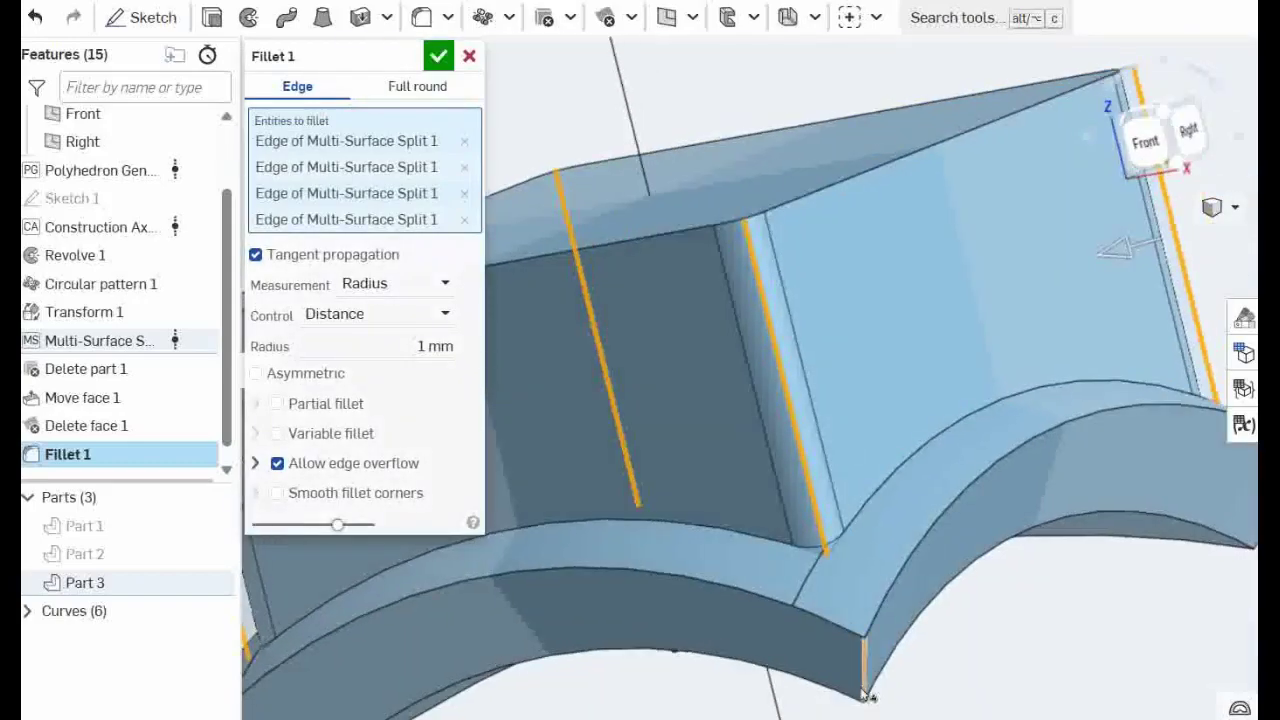
{"action": "left_click", "coordinate": [416, 347]}
{"action": "type", "text": "6"}
{"action": "scroll", "coordinate": [707, 369], "scroll_direction": "down", "scroll_amount": 5}
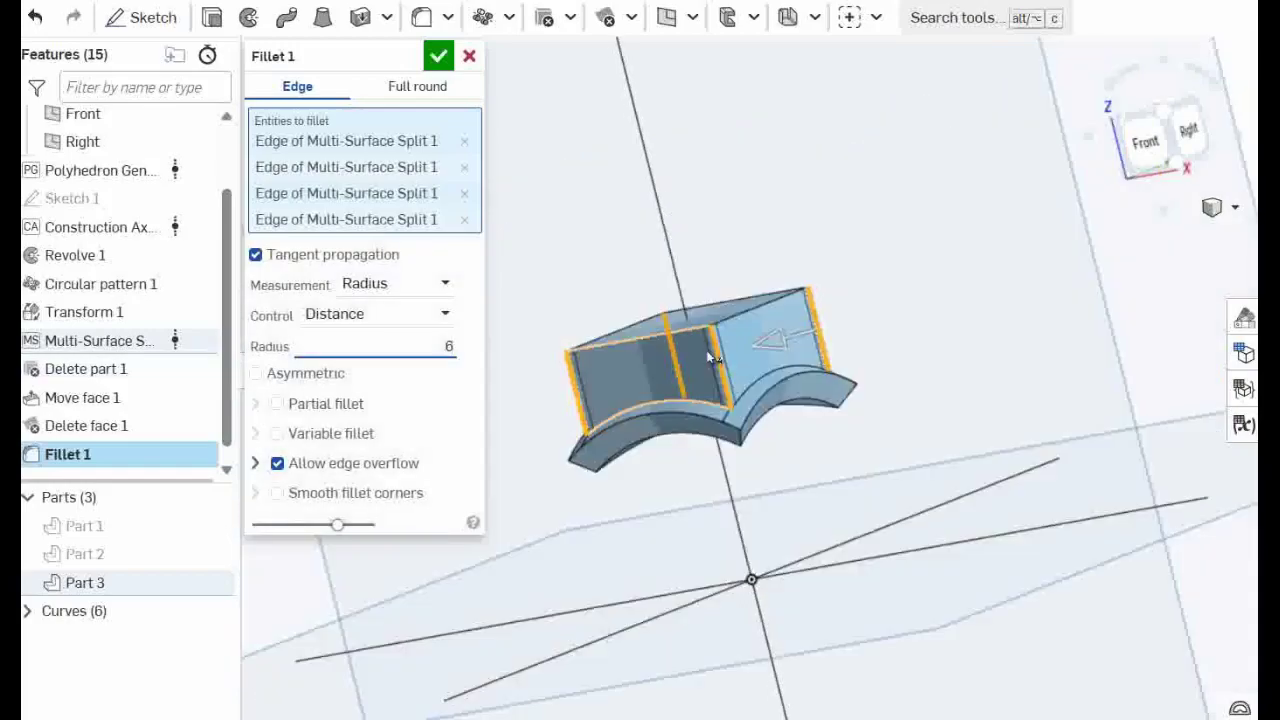
{"action": "key", "text": "Return"}
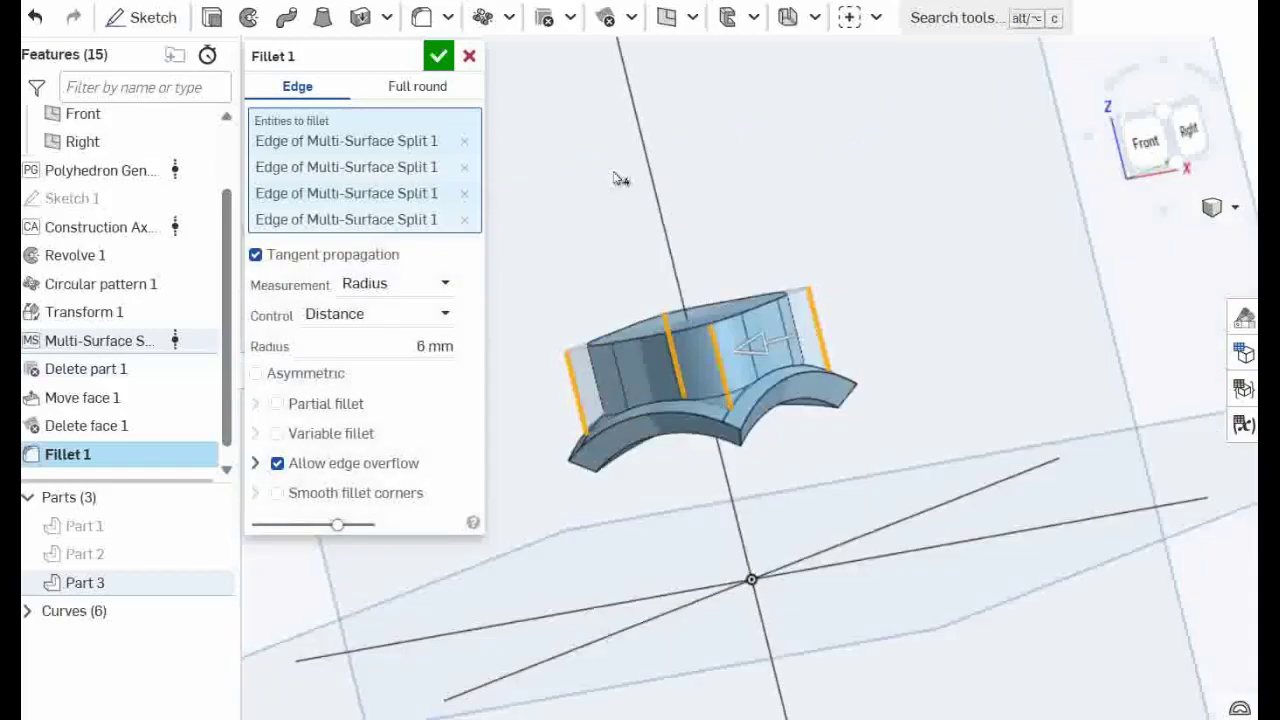
{"action": "left_click", "coordinate": [438, 58]}
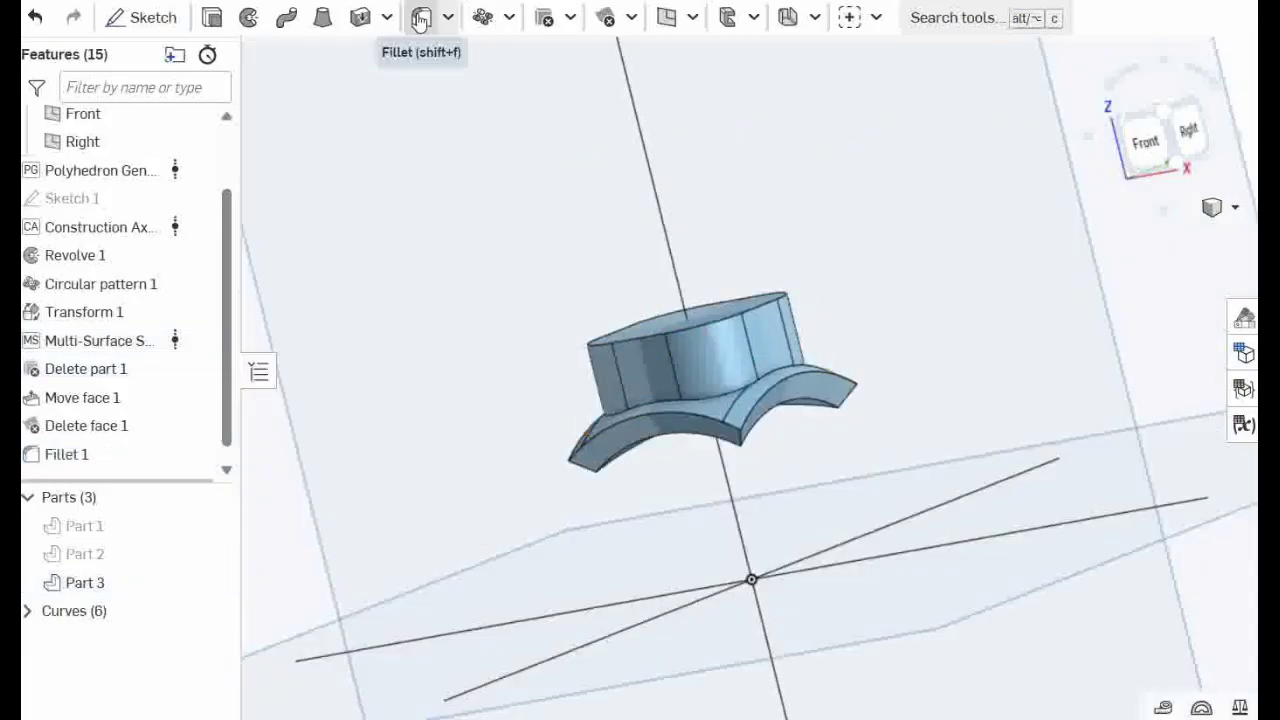
- Start a new edge fillet on one outer corner edge of the centre piece's curved foot
{"action": "left_click", "coordinate": [420, 18]}
{"action": "scroll", "coordinate": [723, 449], "scroll_direction": "up", "scroll_amount": 5}
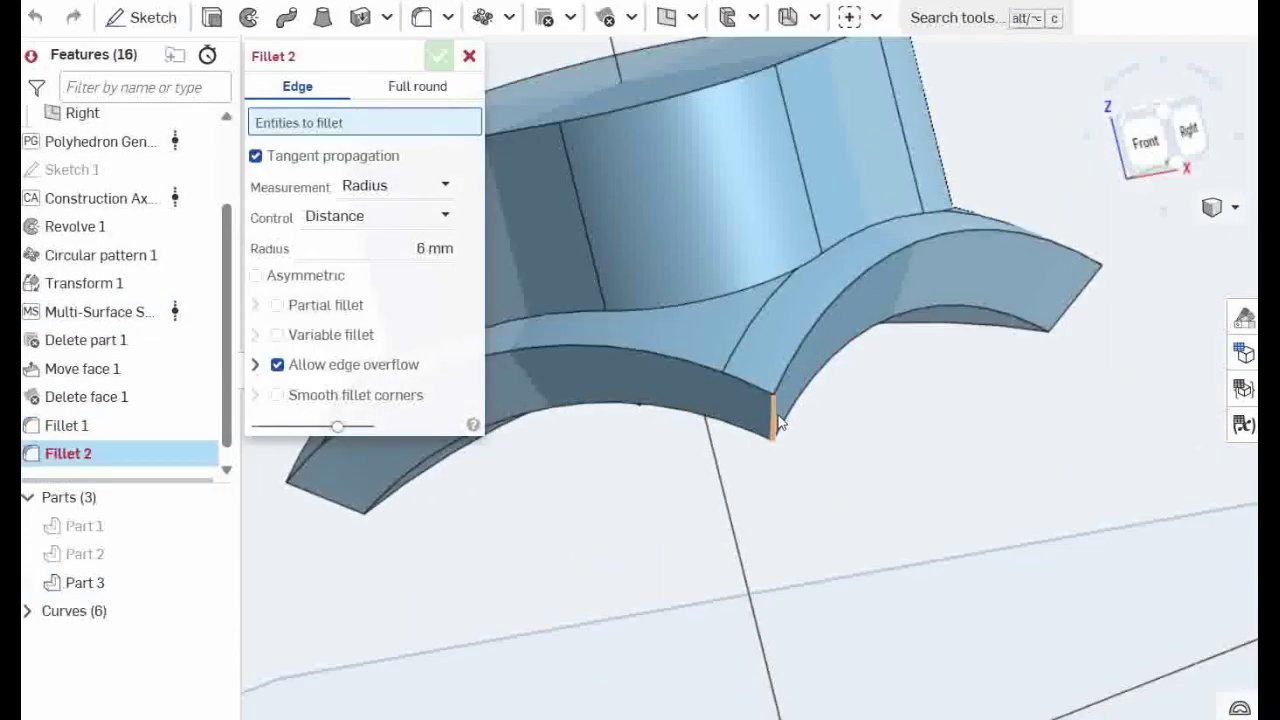
{"action": "left_click", "coordinate": [777, 422]}
{"action": "right_click_drag", "start_coordinate": [843, 463], "coordinate": [943, 437]}
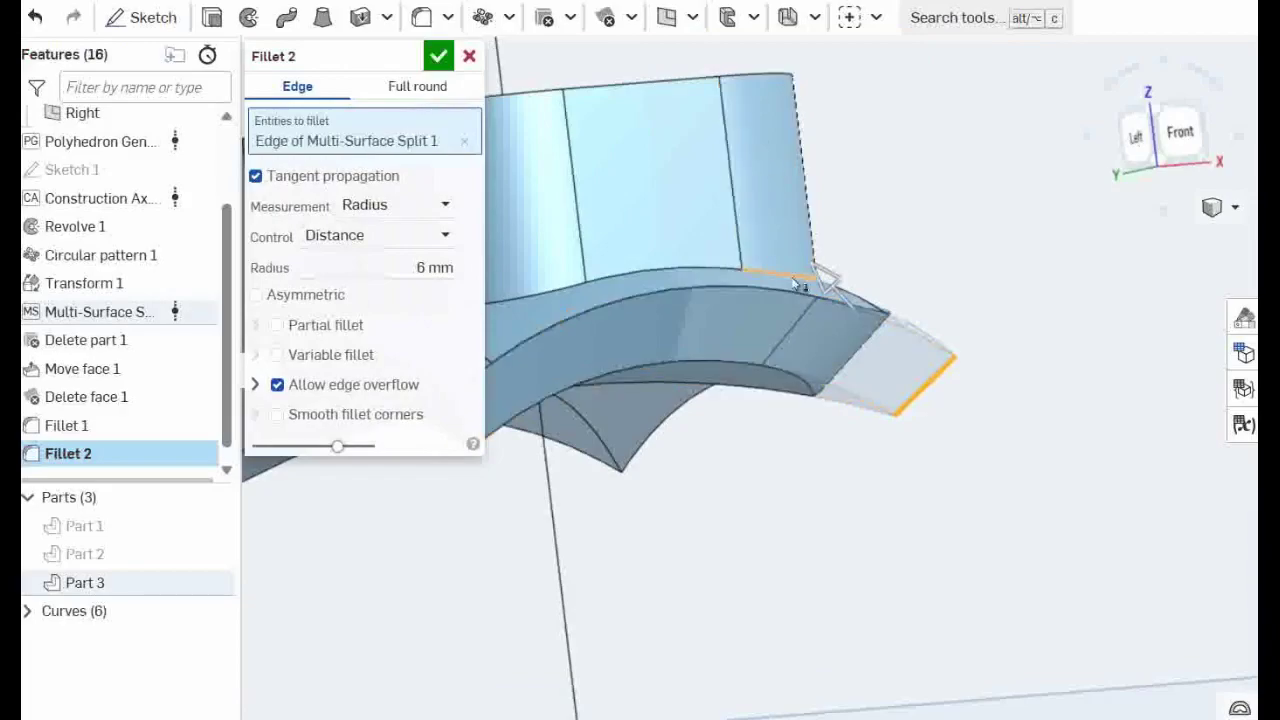
{"action": "left_click", "coordinate": [440, 267]}
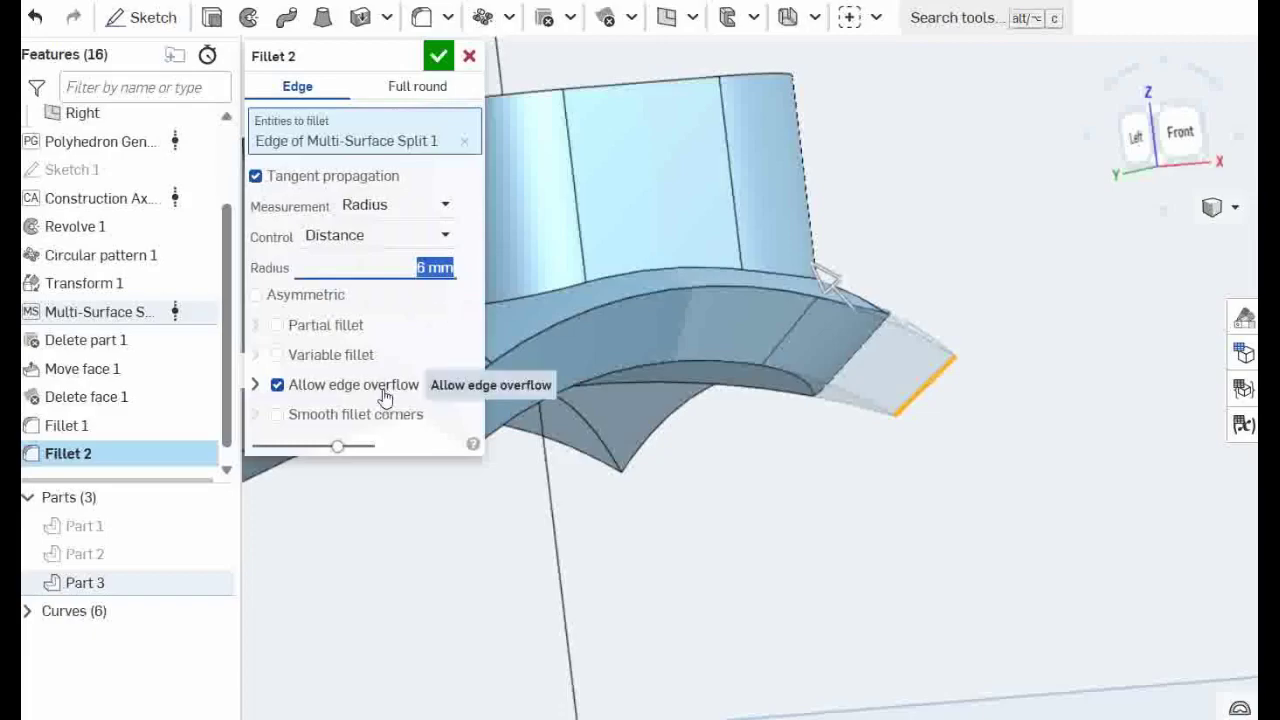
{"action": "left_click", "coordinate": [329, 362]}
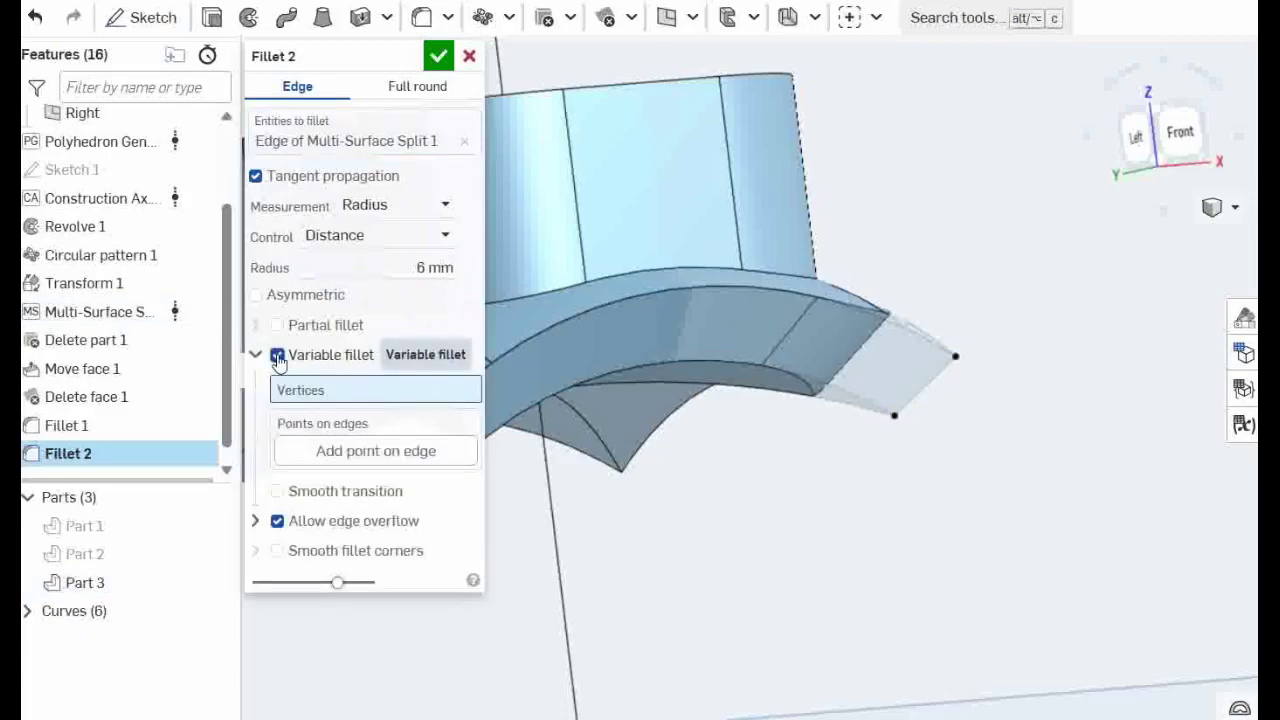
{"action": "left_click", "coordinate": [277, 357]}
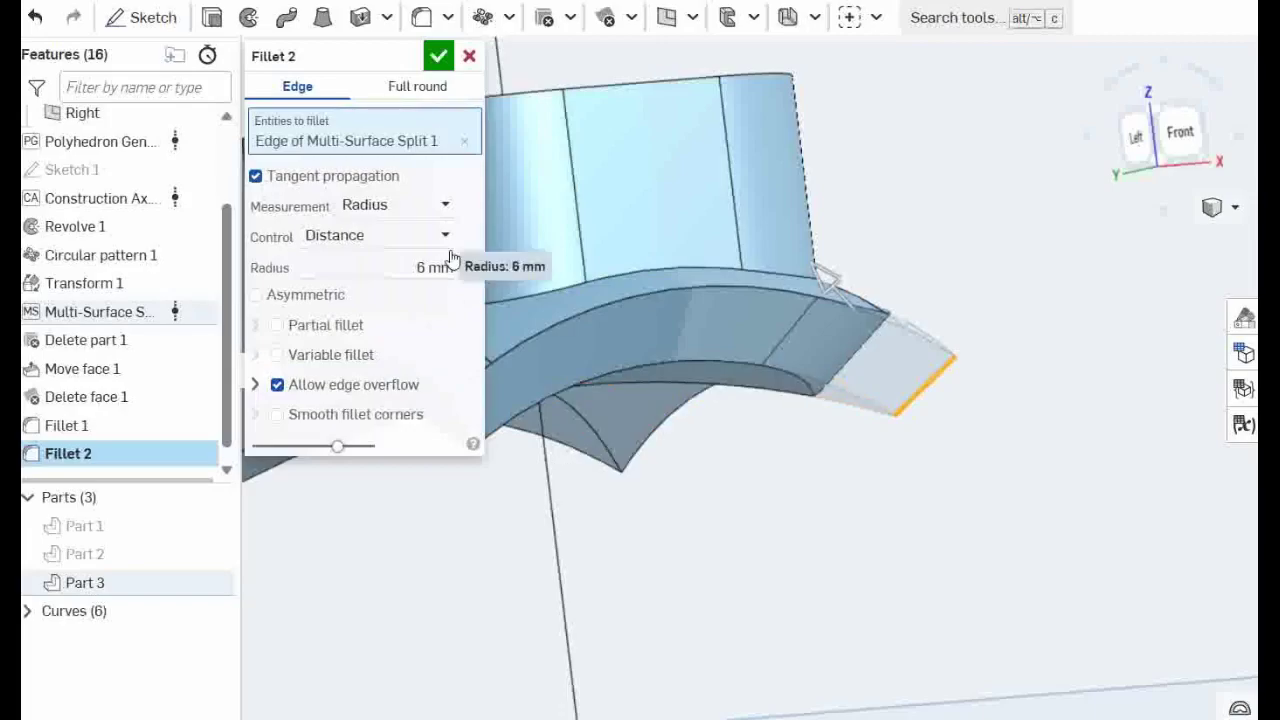
- Set the foot fillet's radius to 7 mm and add the other three outer corner edges of the foot
{"action": "right_click_drag", "start_coordinate": [905, 426], "coordinate": [823, 438]}
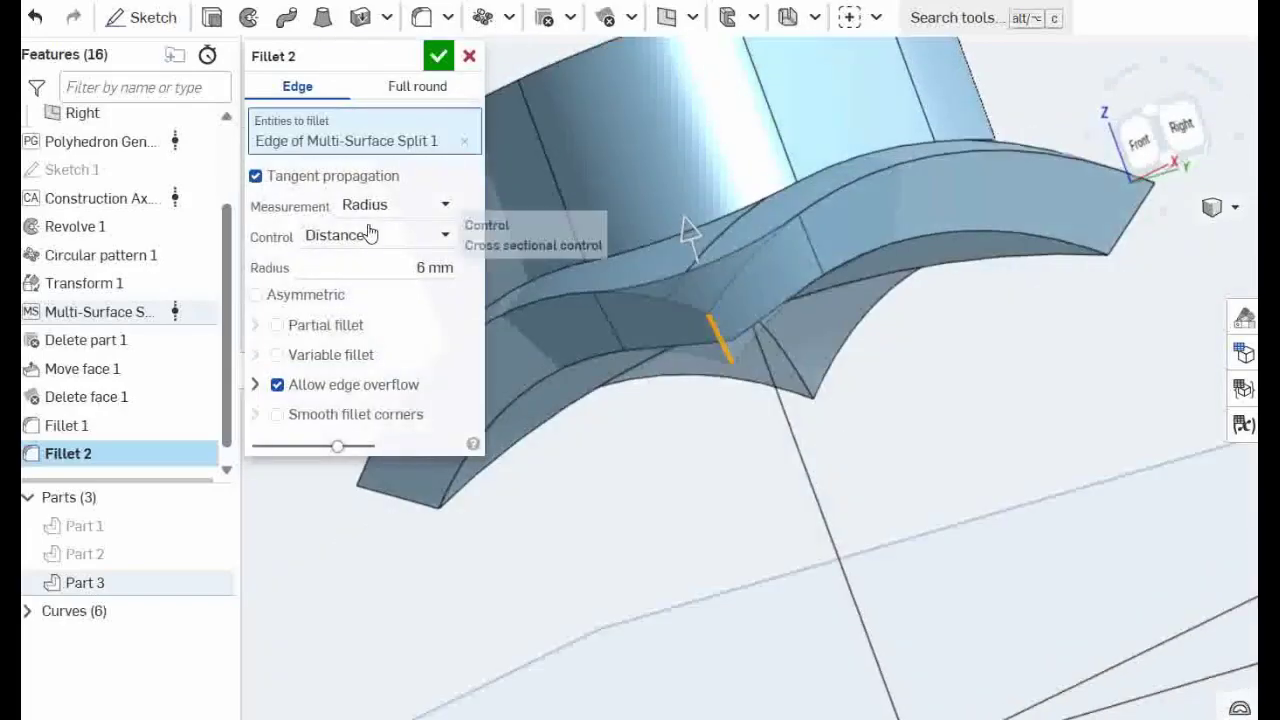
{"action": "left_click", "coordinate": [402, 268]}
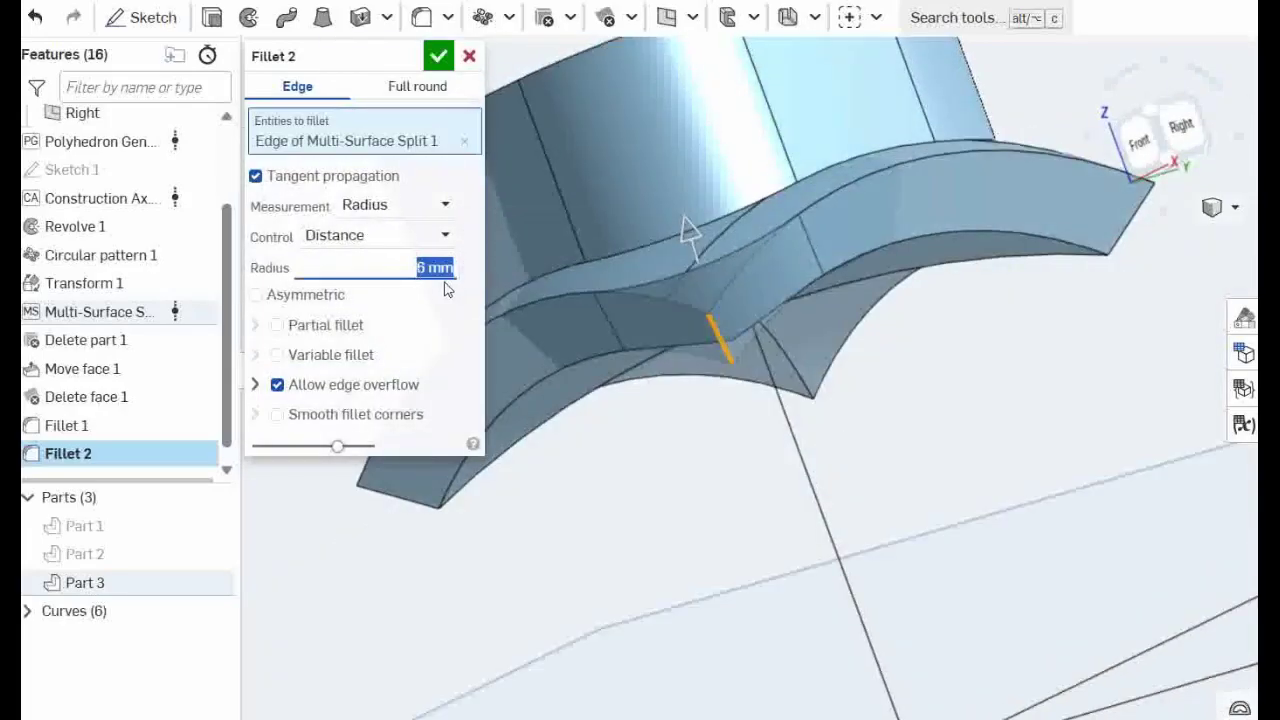
{"action": "type", "text": "7"}
{"action": "key", "text": "Return"}
{"action": "left_click", "coordinate": [1130, 240]}
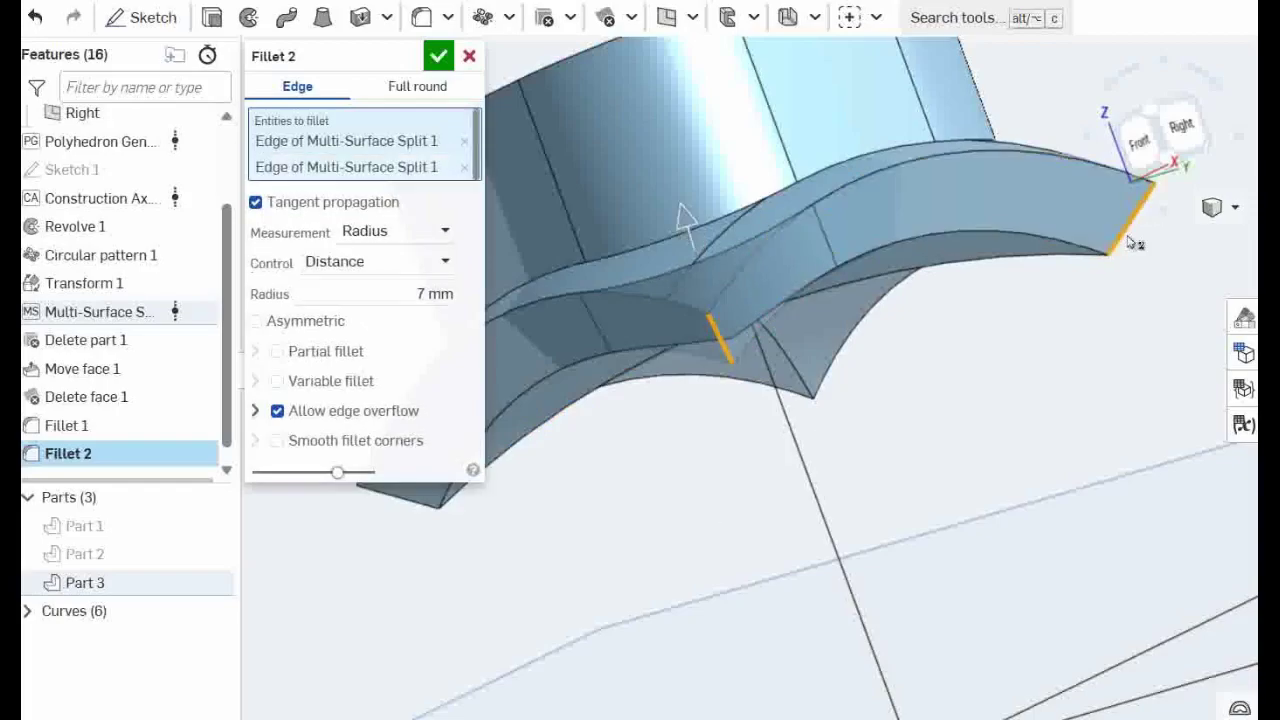
{"action": "scroll", "coordinate": [1094, 286], "scroll_direction": "down", "scroll_amount": 5}
{"action": "right_click_drag", "start_coordinate": [1134, 294], "coordinate": [968, 349]}
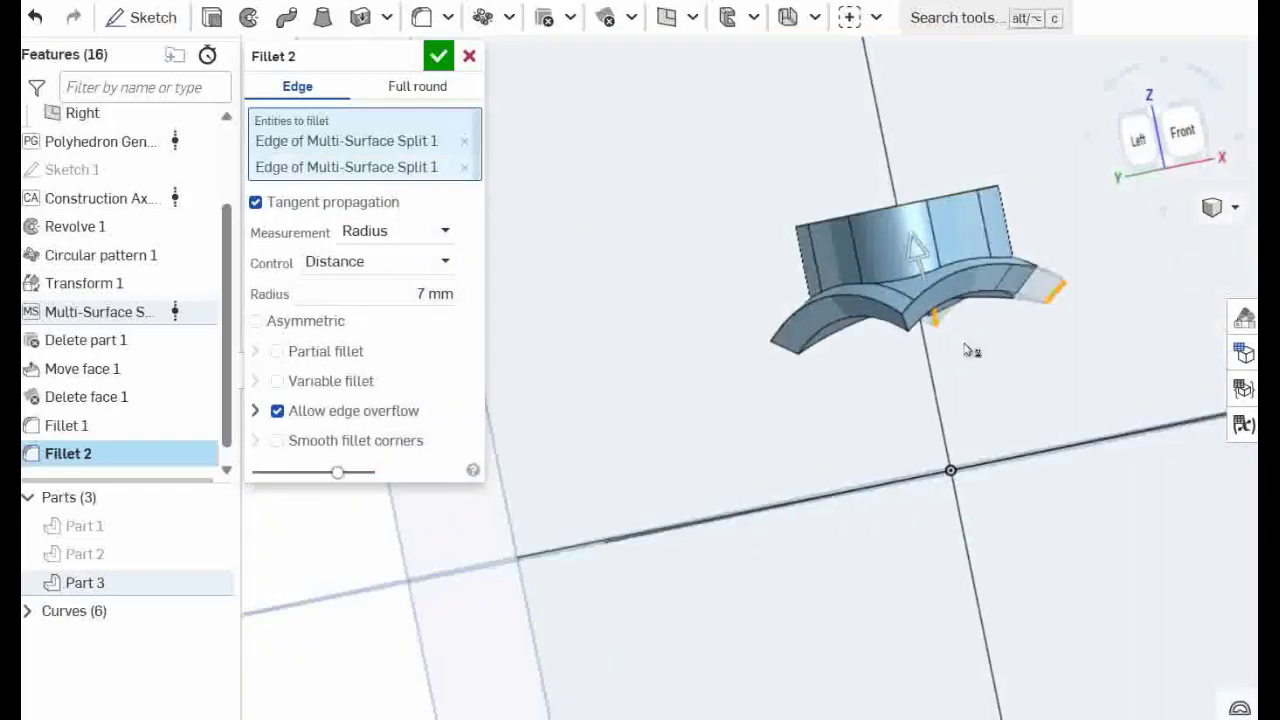
{"action": "left_click", "coordinate": [907, 327]}
{"action": "right_click_drag", "start_coordinate": [803, 389], "coordinate": [757, 348]}
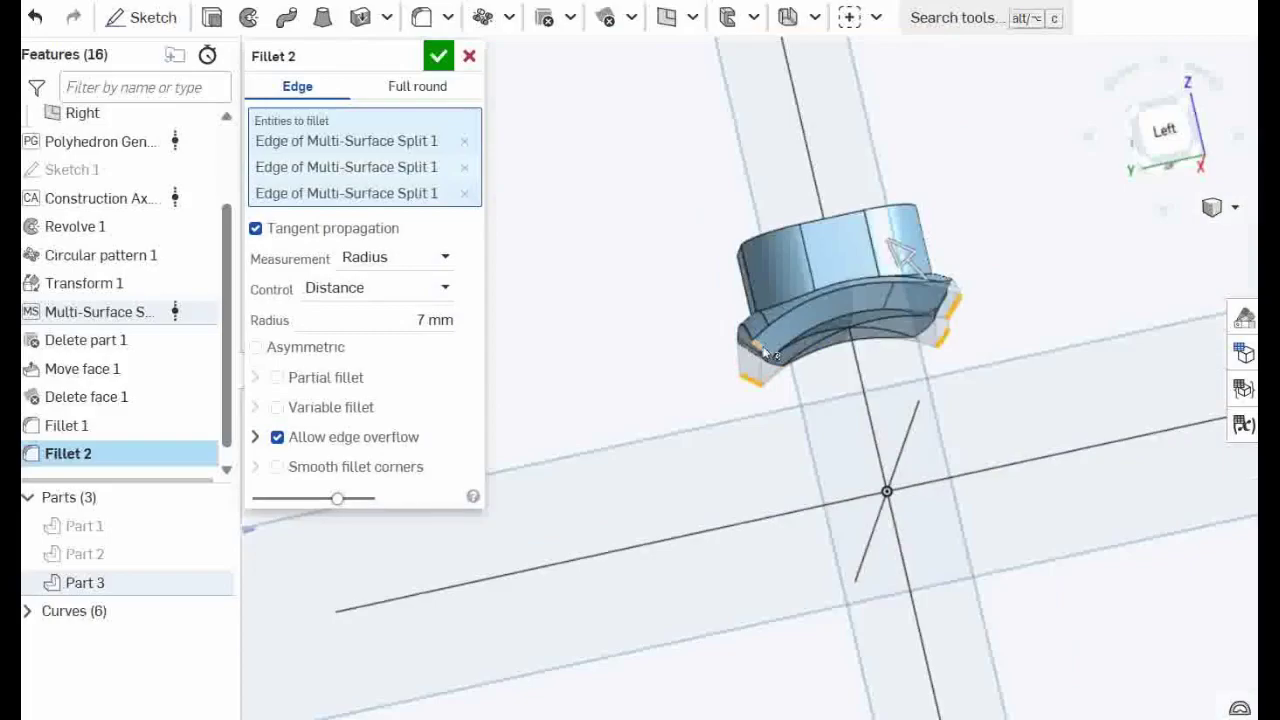
{"action": "left_click", "coordinate": [765, 352]}
{"action": "scroll", "coordinate": [772, 330], "scroll_direction": "up", "scroll_amount": 5}
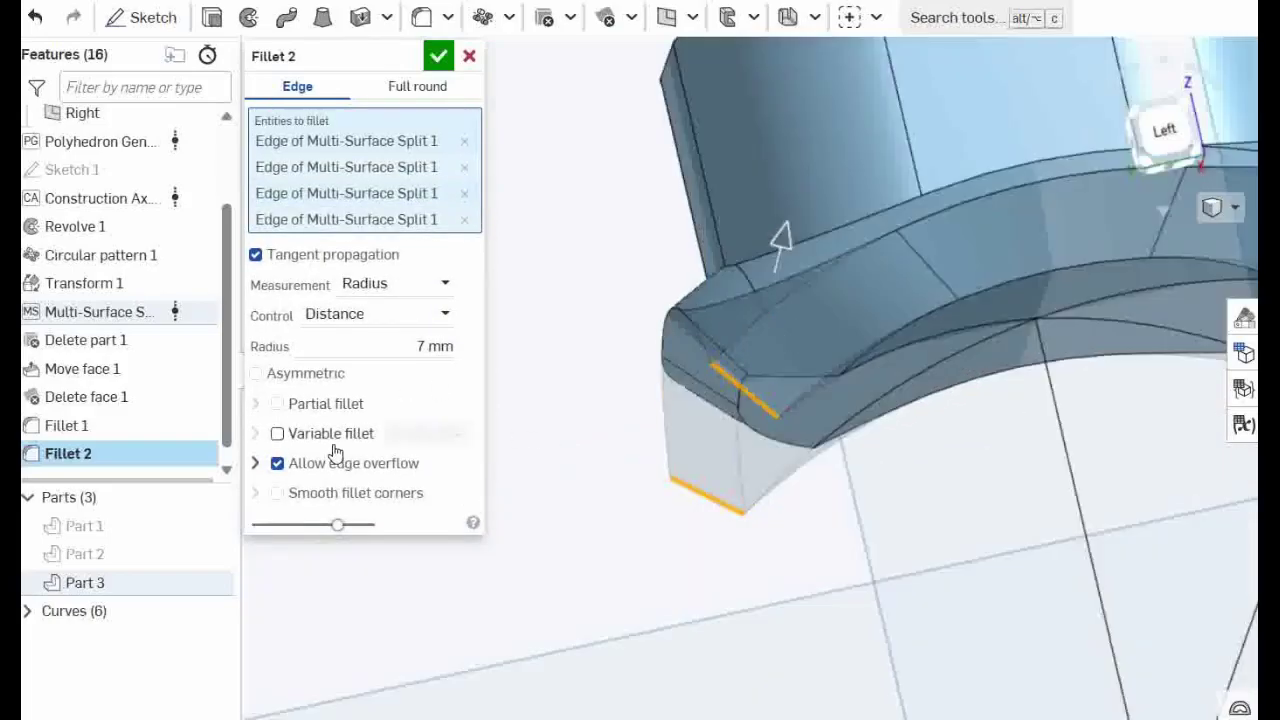
- Make the foot fillet variable, with a 9 mm radius at the upper vertices of the corner edges, and apply it
{"action": "left_click", "coordinate": [285, 435]}
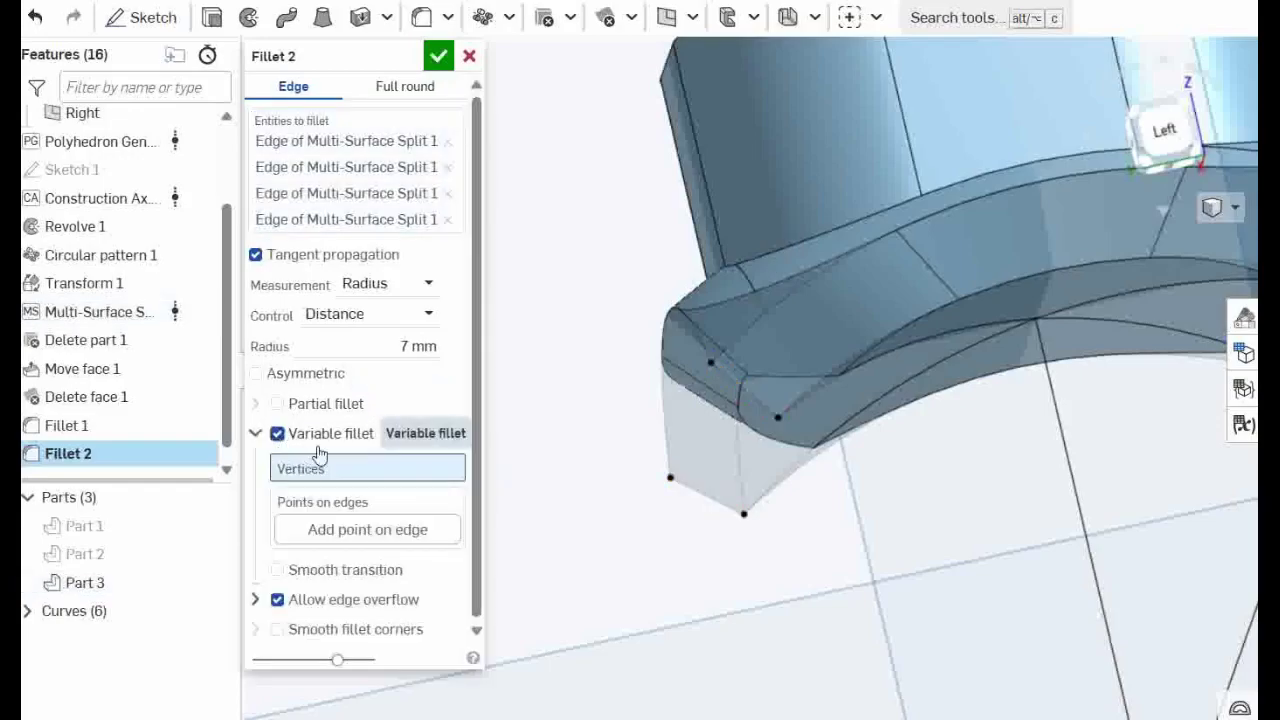
{"action": "scroll", "coordinate": [810, 408], "scroll_direction": "down", "scroll_amount": 5}
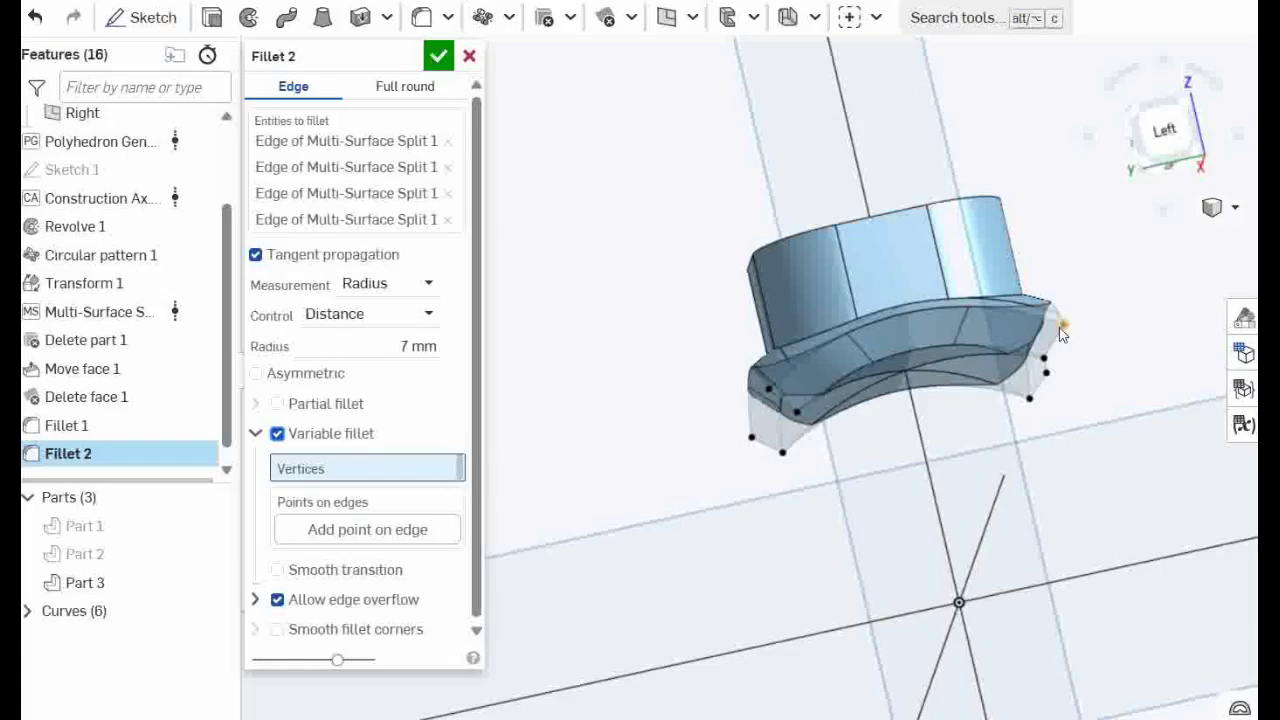
{"action": "left_click", "coordinate": [1061, 326]}
{"action": "left_click", "coordinate": [386, 523]}
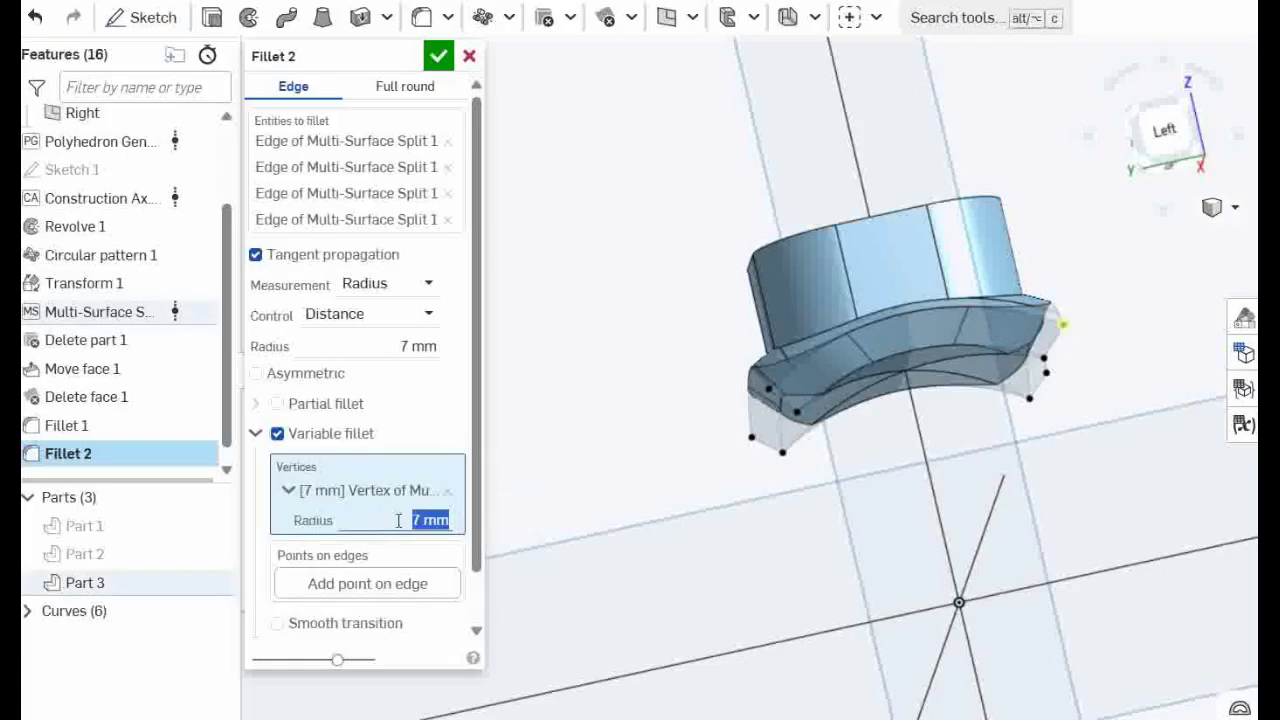
{"action": "key", "text": "Return"}
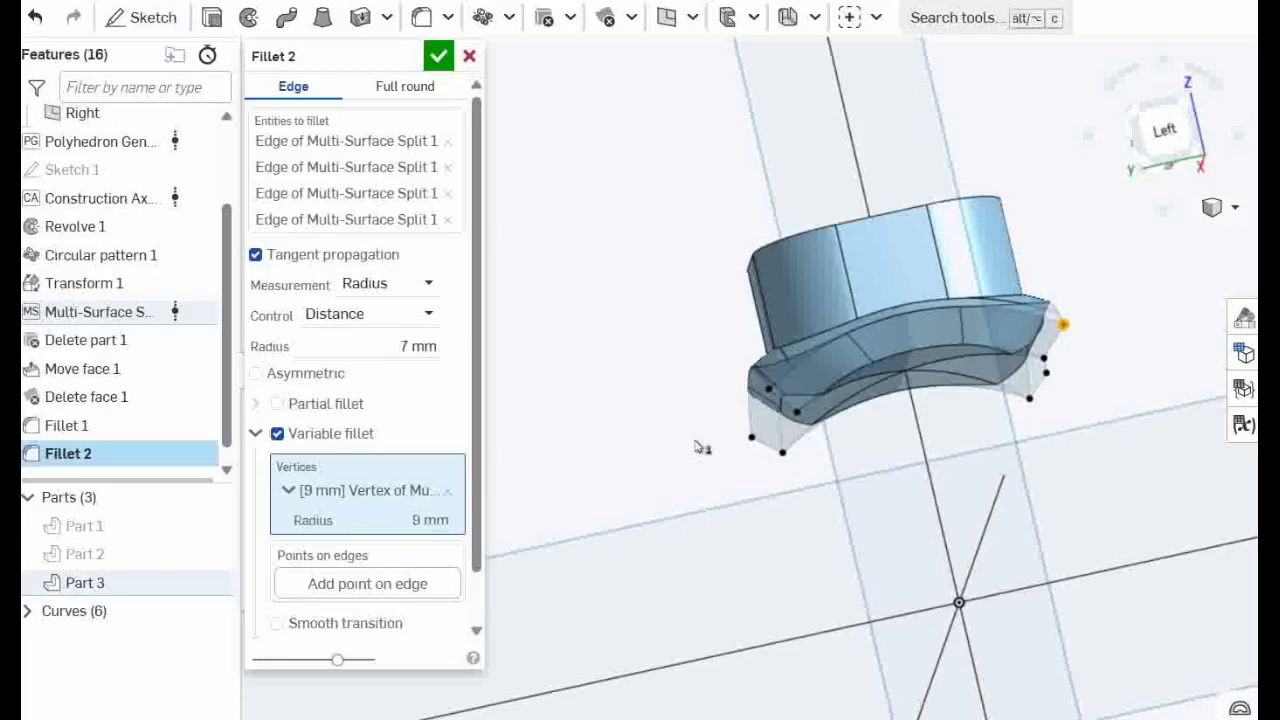
{"action": "left_click", "coordinate": [768, 398]}
{"action": "right_click_drag", "start_coordinate": [654, 471], "coordinate": [733, 462]}
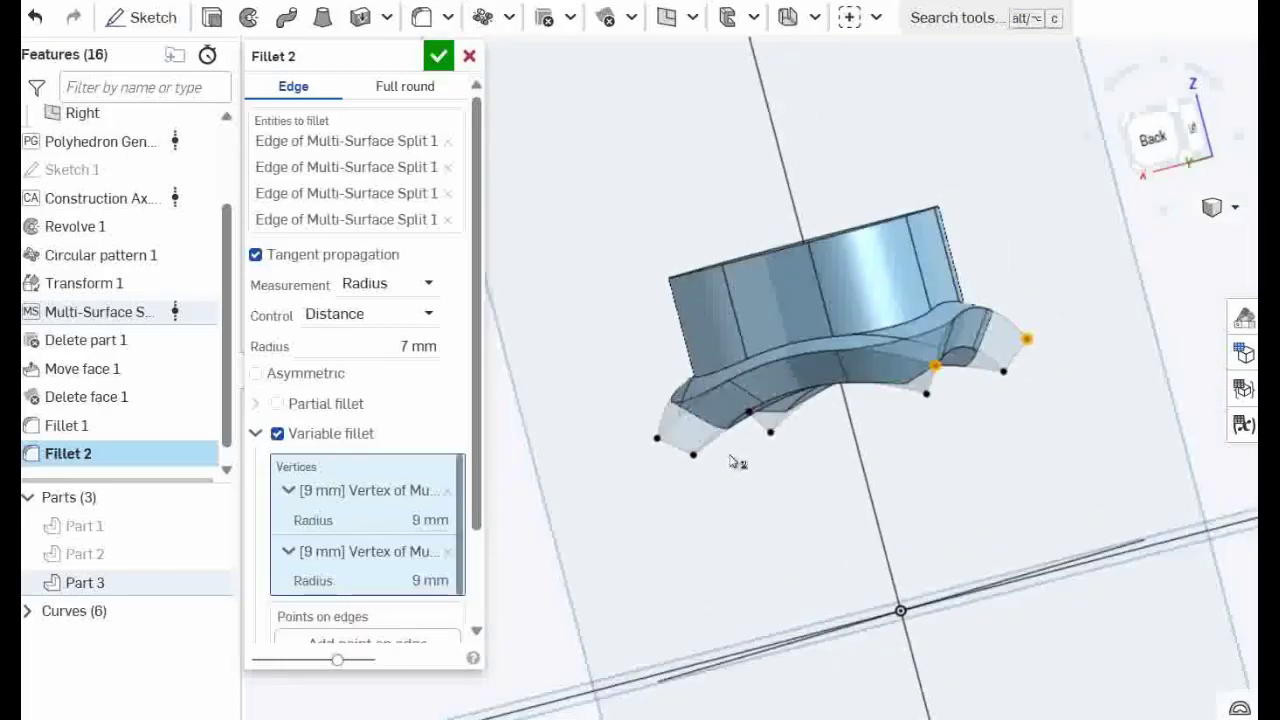
{"action": "left_click", "coordinate": [654, 441]}
{"action": "right_click_drag", "start_coordinate": [609, 449], "coordinate": [683, 455]}
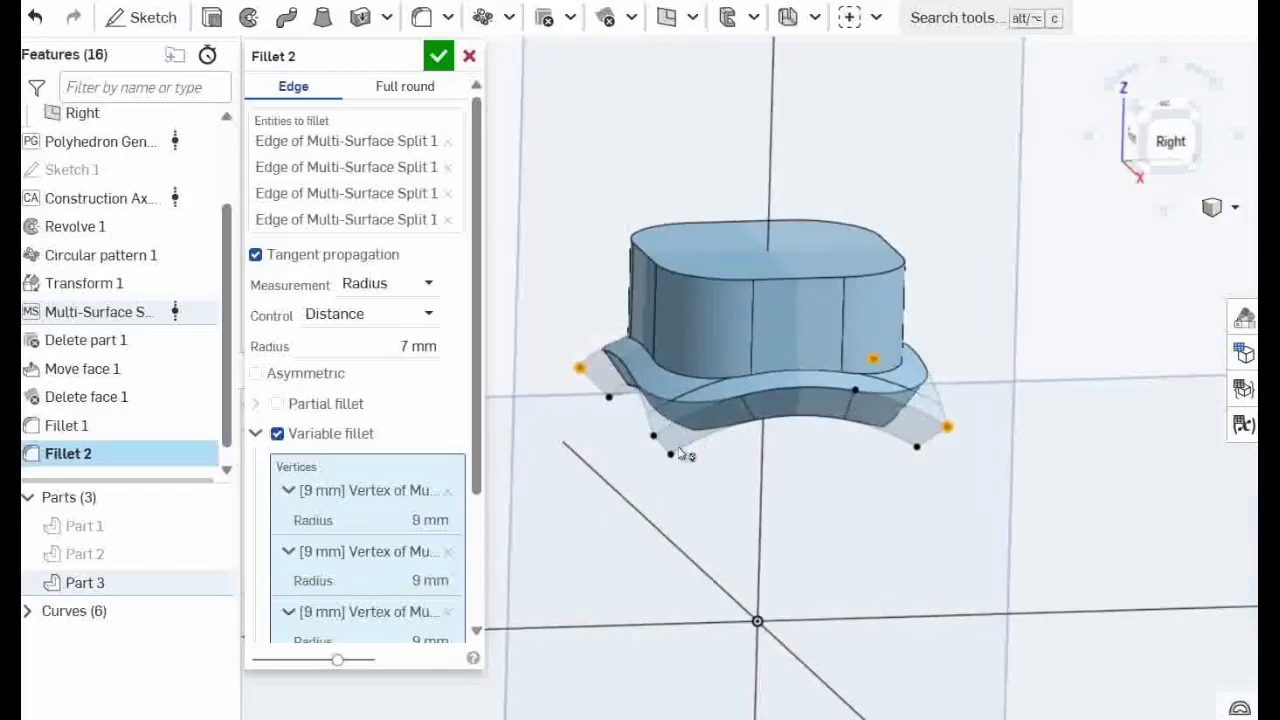
{"action": "left_click", "coordinate": [438, 56]}
- Start a sketch on the flat top face of the centre piece, viewed normal to that face
{"action": "right_click_drag", "start_coordinate": [1121, 424], "coordinate": [1106, 534]}
{"action": "left_click", "coordinate": [797, 447]}
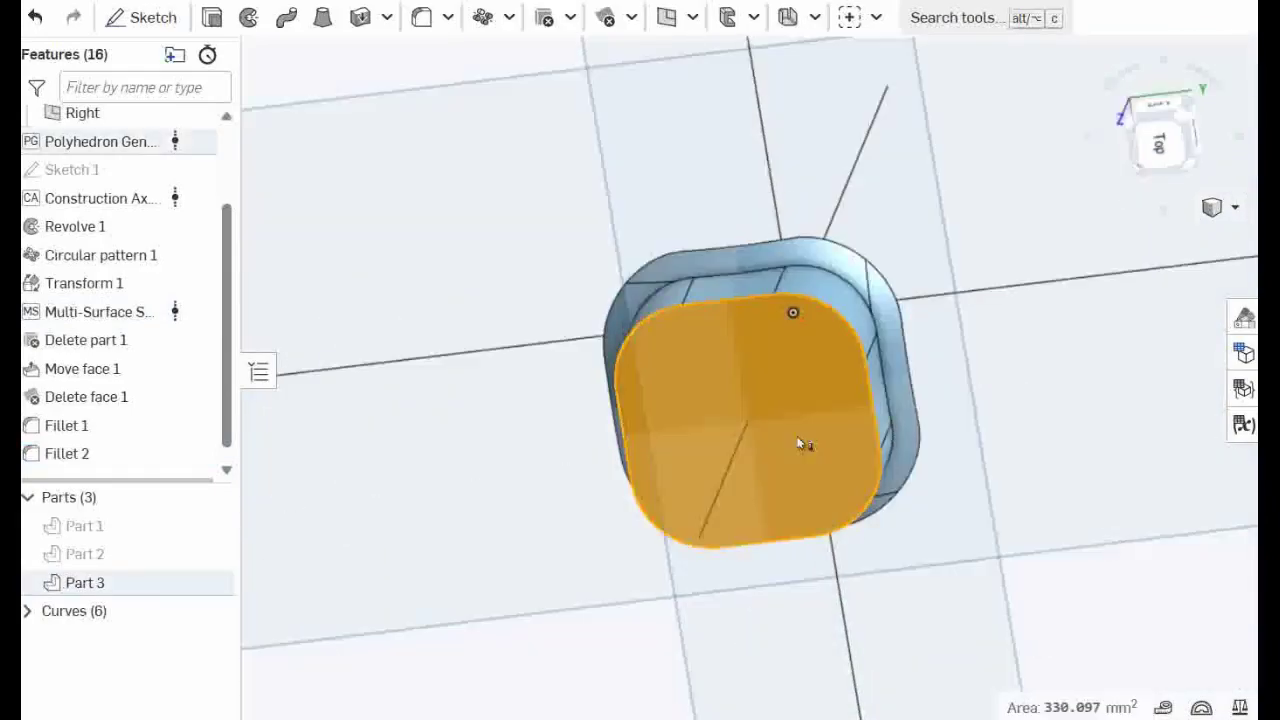
{"action": "right_click_drag", "start_coordinate": [801, 446], "coordinate": [780, 315]}
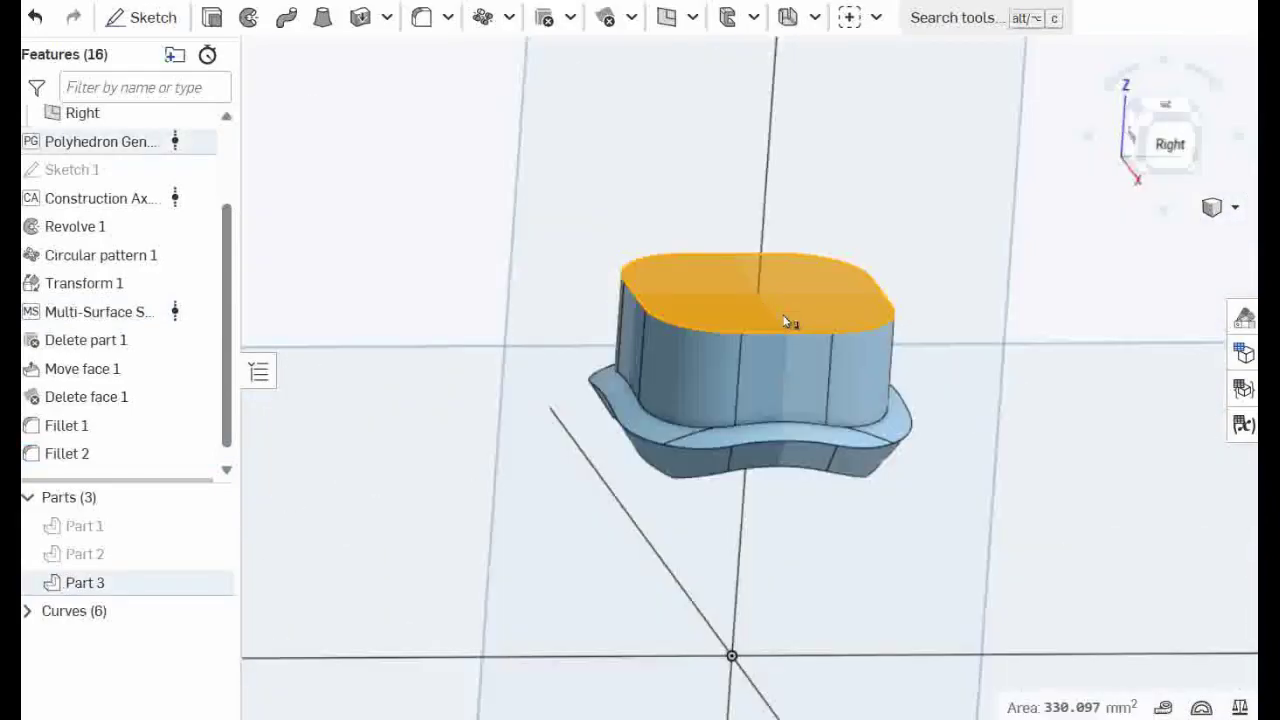
{"action": "key", "text": "n"}
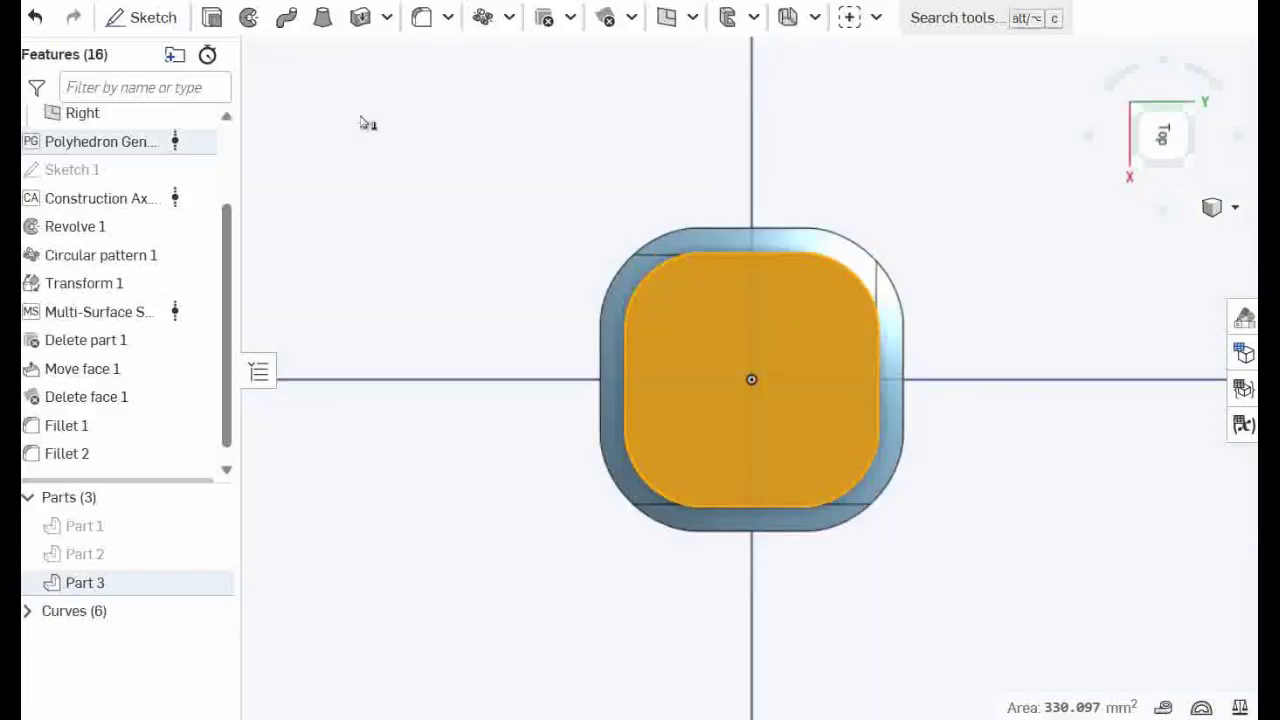
{"action": "left_click", "coordinate": [160, 18]}
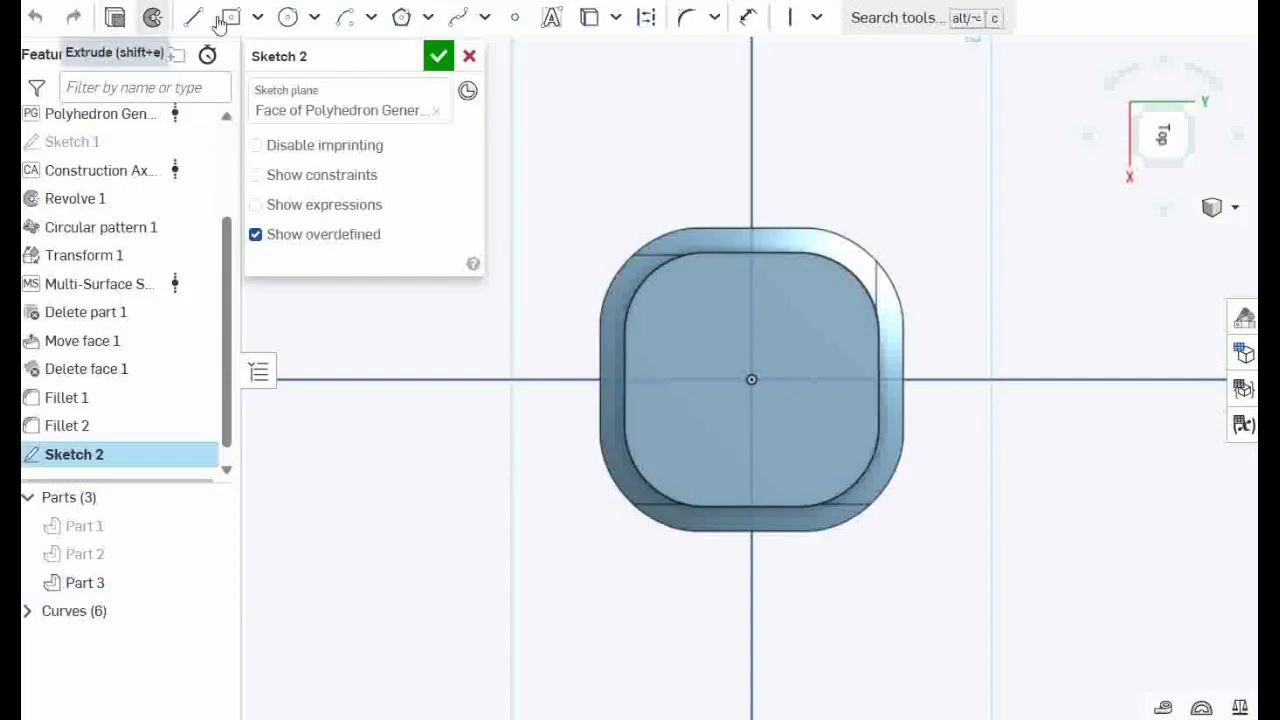
- Sketch two origin-centred rectangles around the centre piece, the inner about 26.5 by 28.3 mm and the outer about 39 by 40.4 mm
{"action": "left_click", "coordinate": [233, 19]}
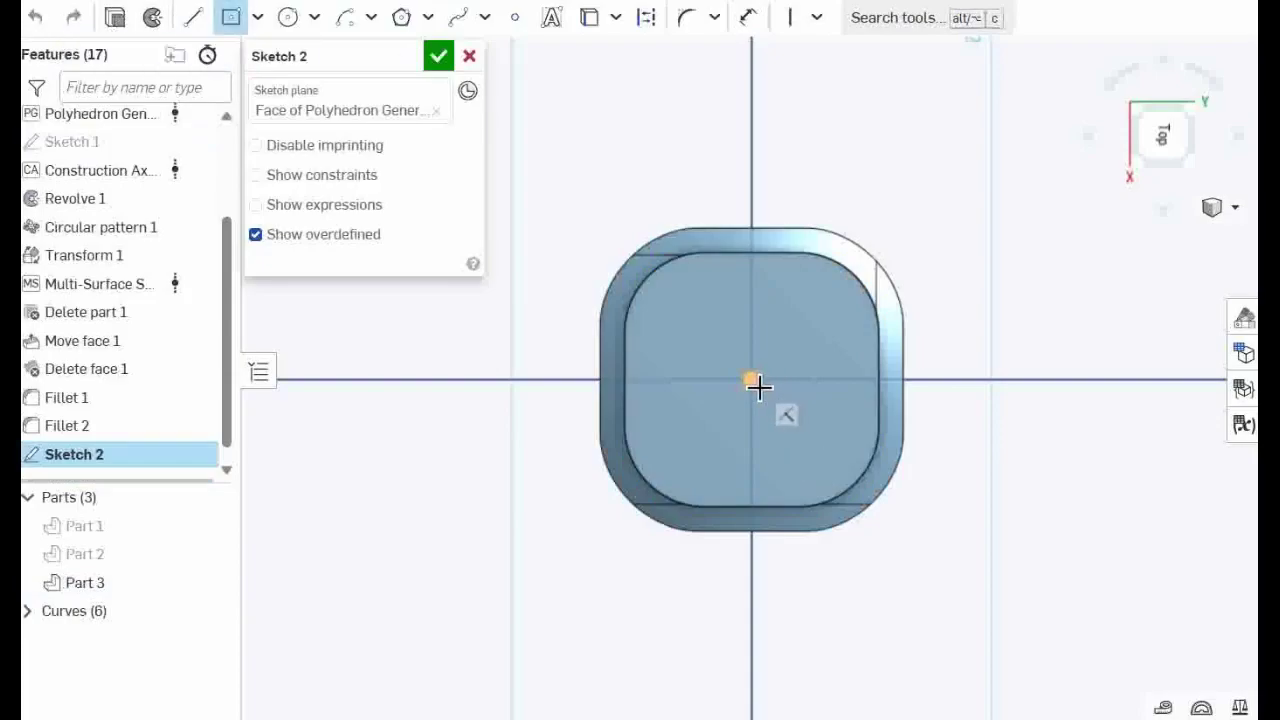
{"action": "left_click", "coordinate": [751, 379]}
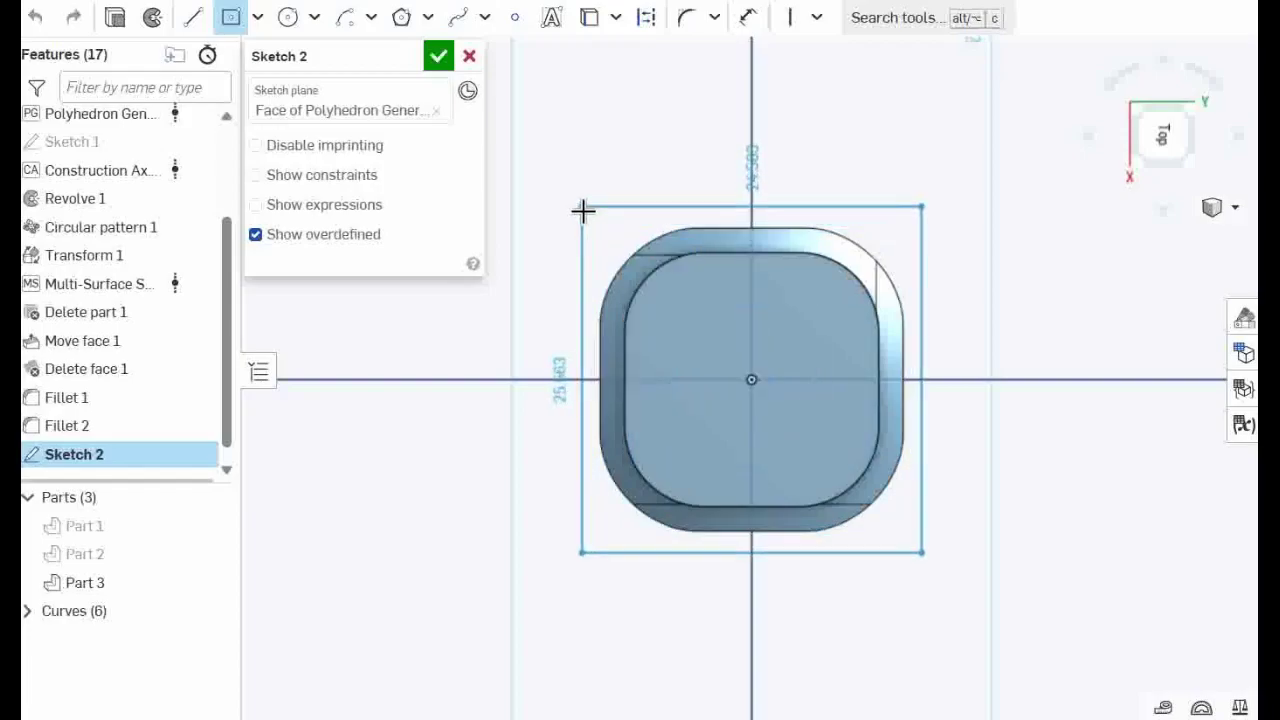
{"action": "left_click", "coordinate": [574, 190]}
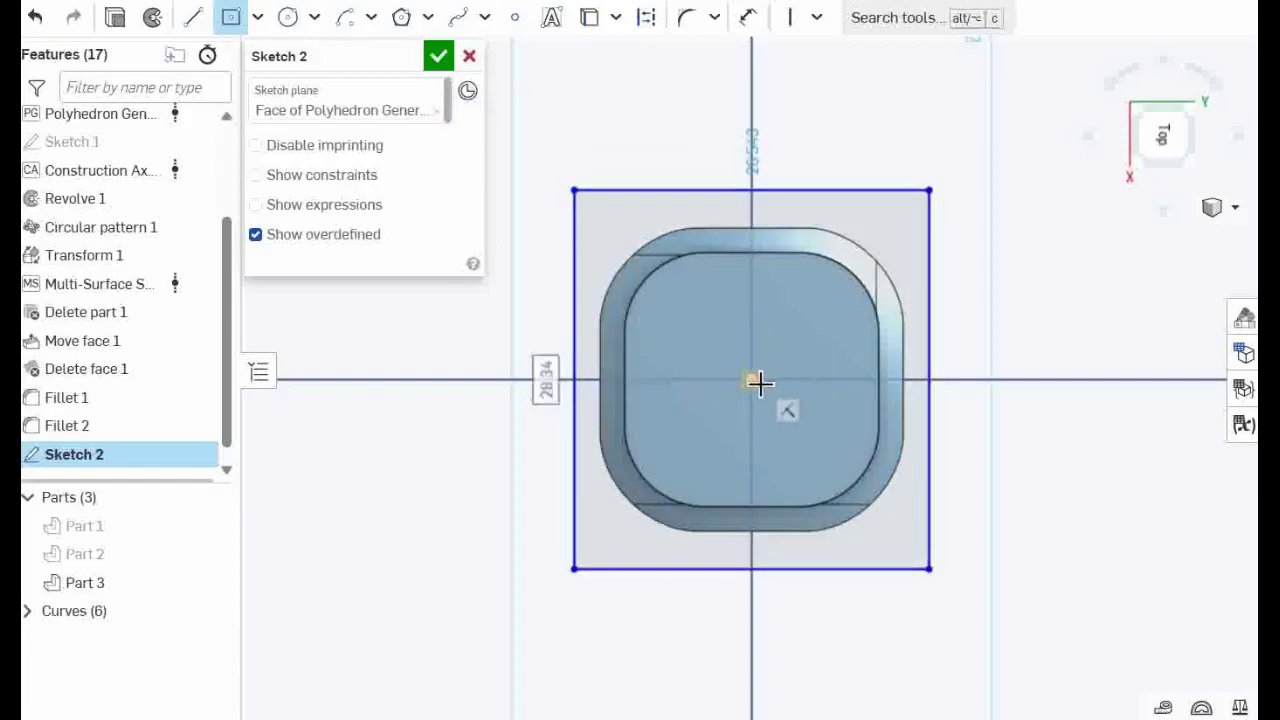
{"action": "left_click", "coordinate": [752, 380]}
{"action": "left_click", "coordinate": [491, 109]}
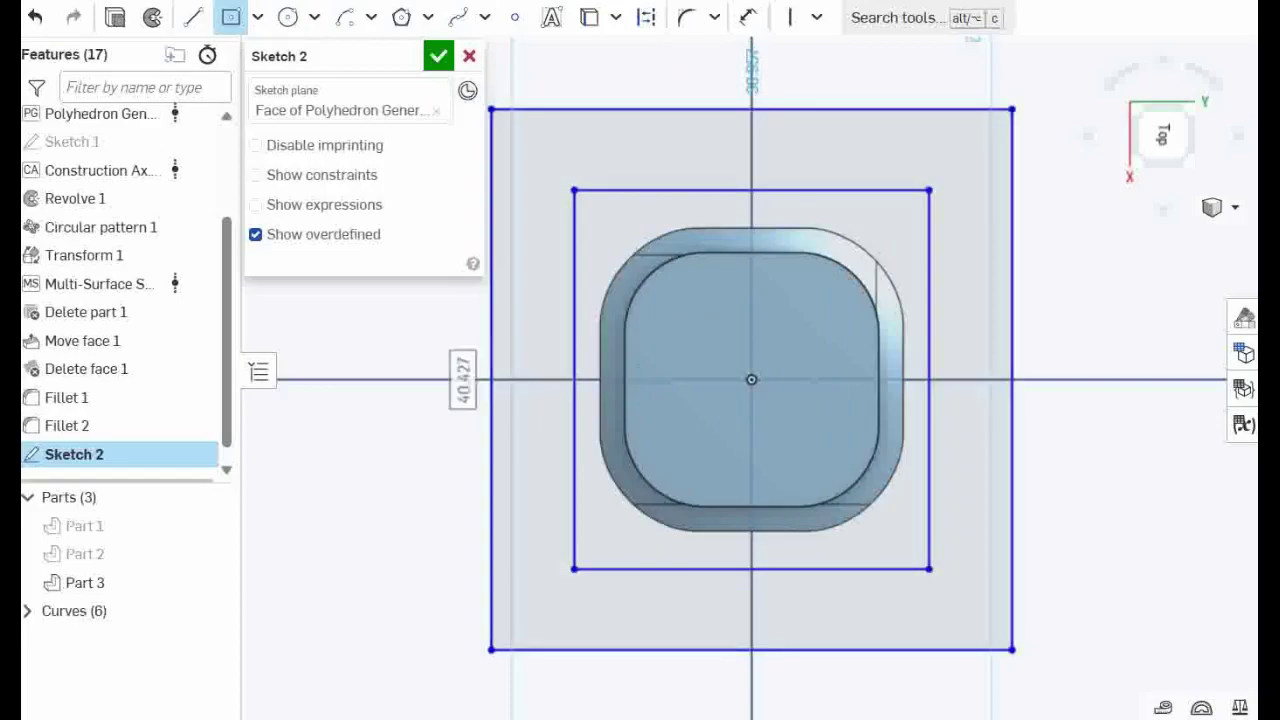
{"action": "left_click", "coordinate": [231, 17]}
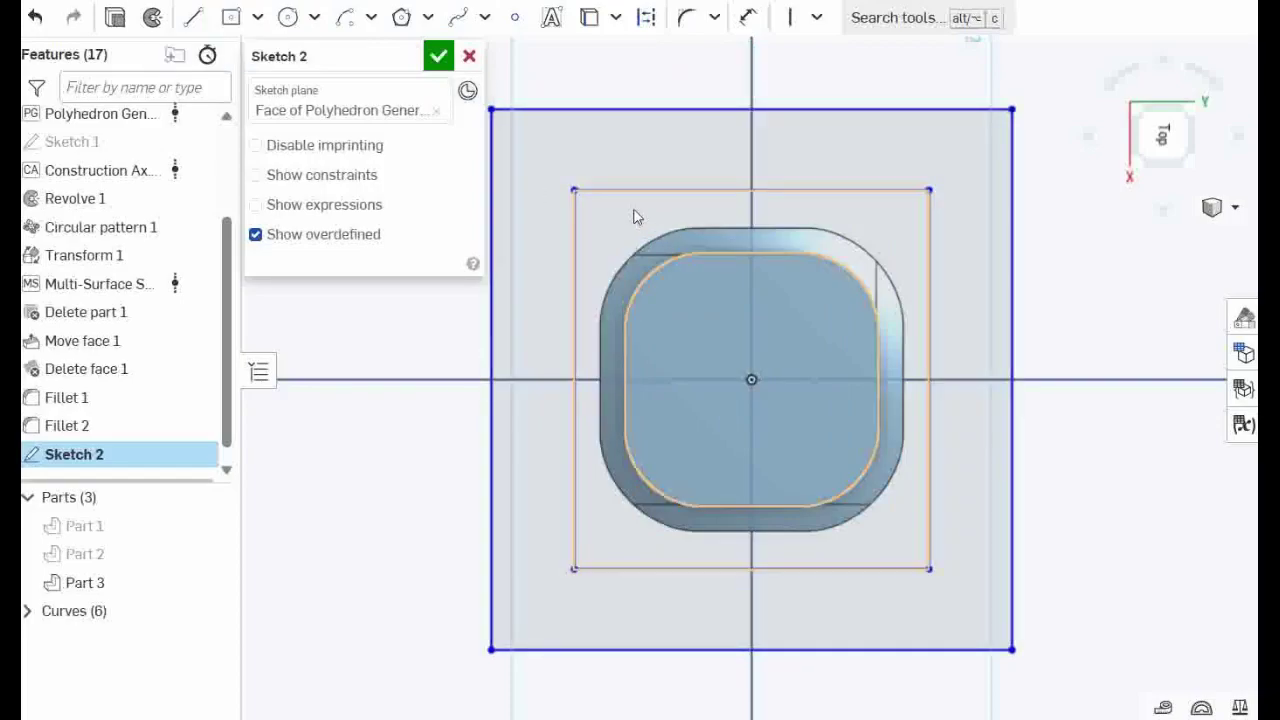
- Make two adjacent sides of the inner rectangle equal so it is a square
{"action": "left_click", "coordinate": [589, 191]}
{"action": "left_click", "coordinate": [575, 214]}
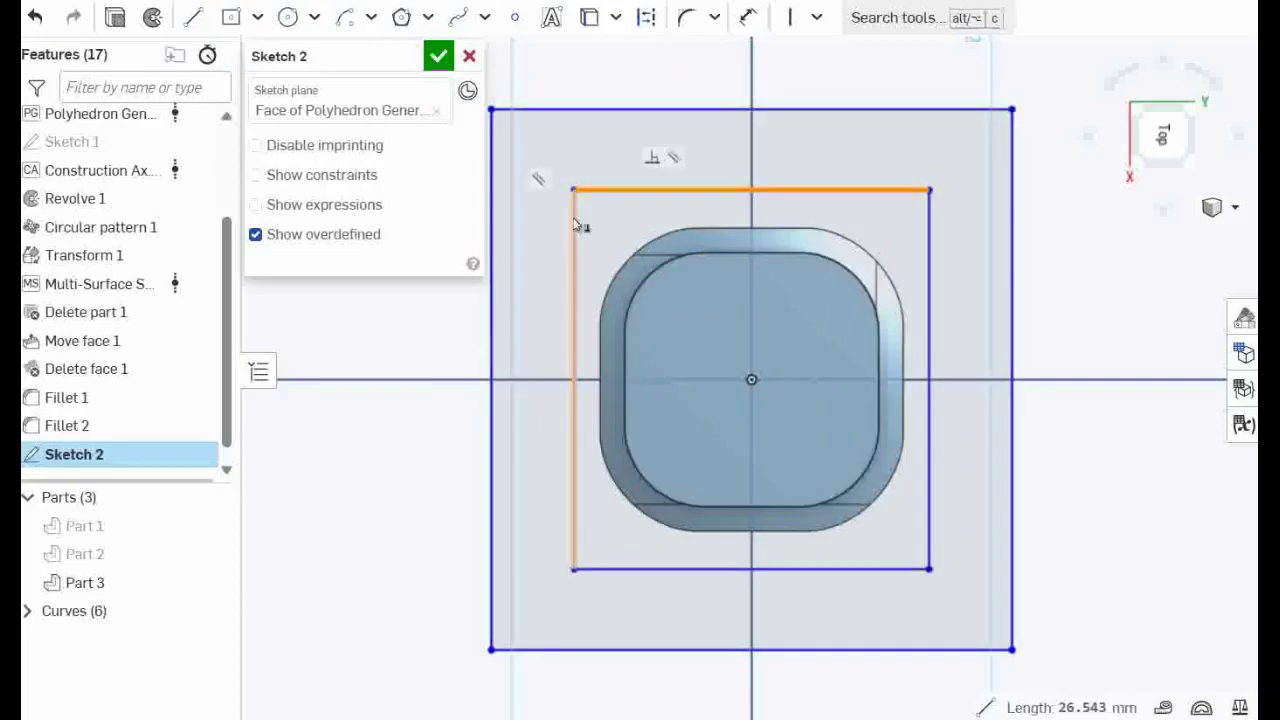
{"action": "left_click", "coordinate": [817, 18]}
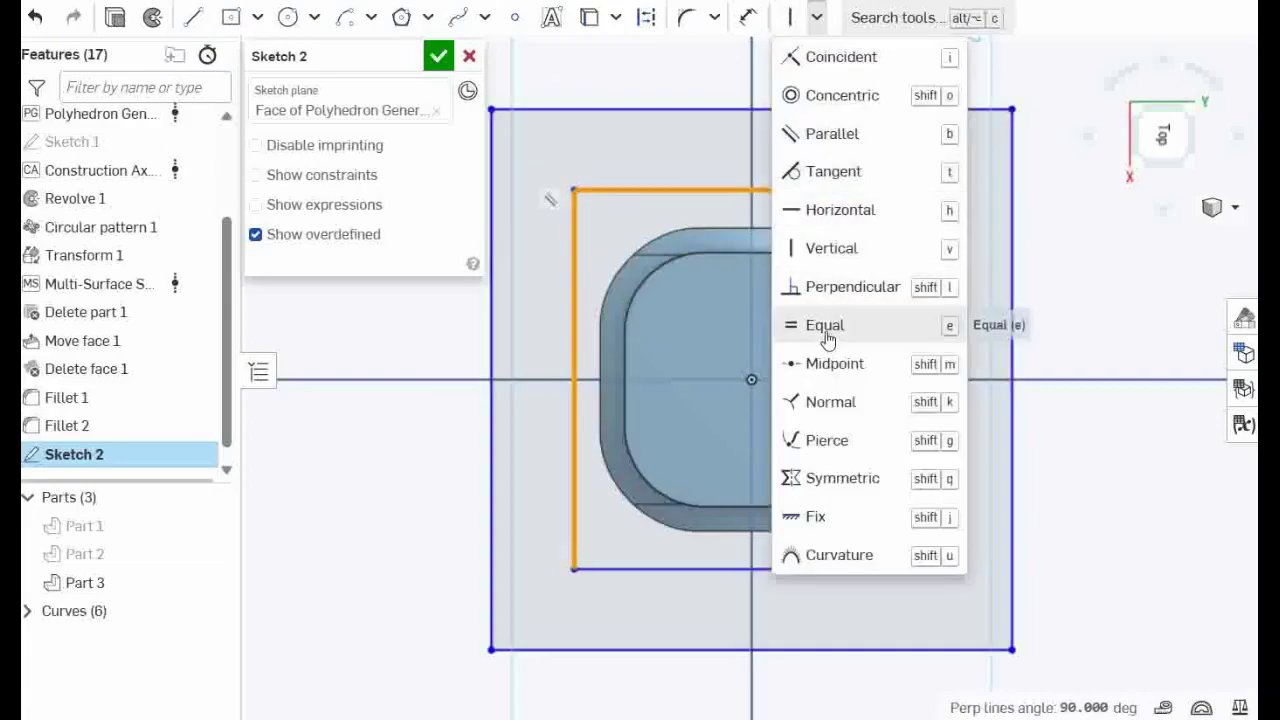
{"action": "left_click", "coordinate": [822, 328]}
{"action": "key", "text": "Escape"}
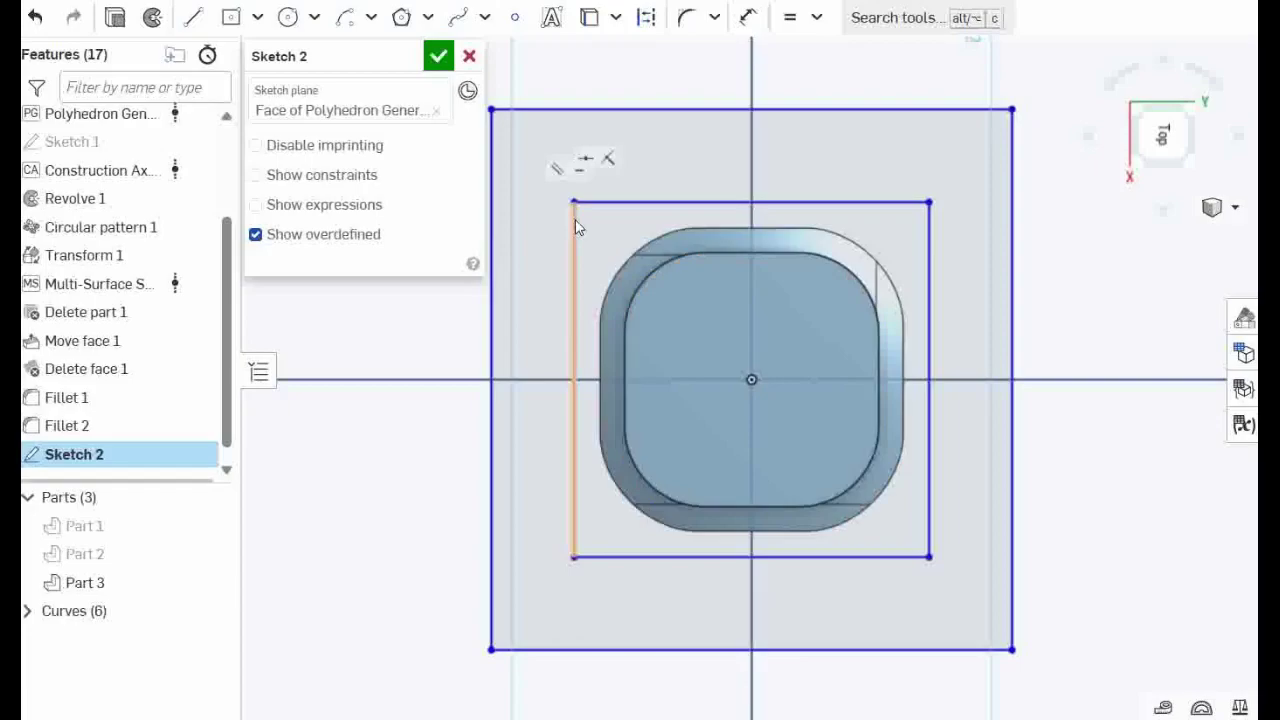
- Make one side of the inner square coincident with the upper block's straight edge and finish the sketch
{"action": "left_click", "coordinate": [575, 228]}
{"action": "left_click", "coordinate": [625, 362]}
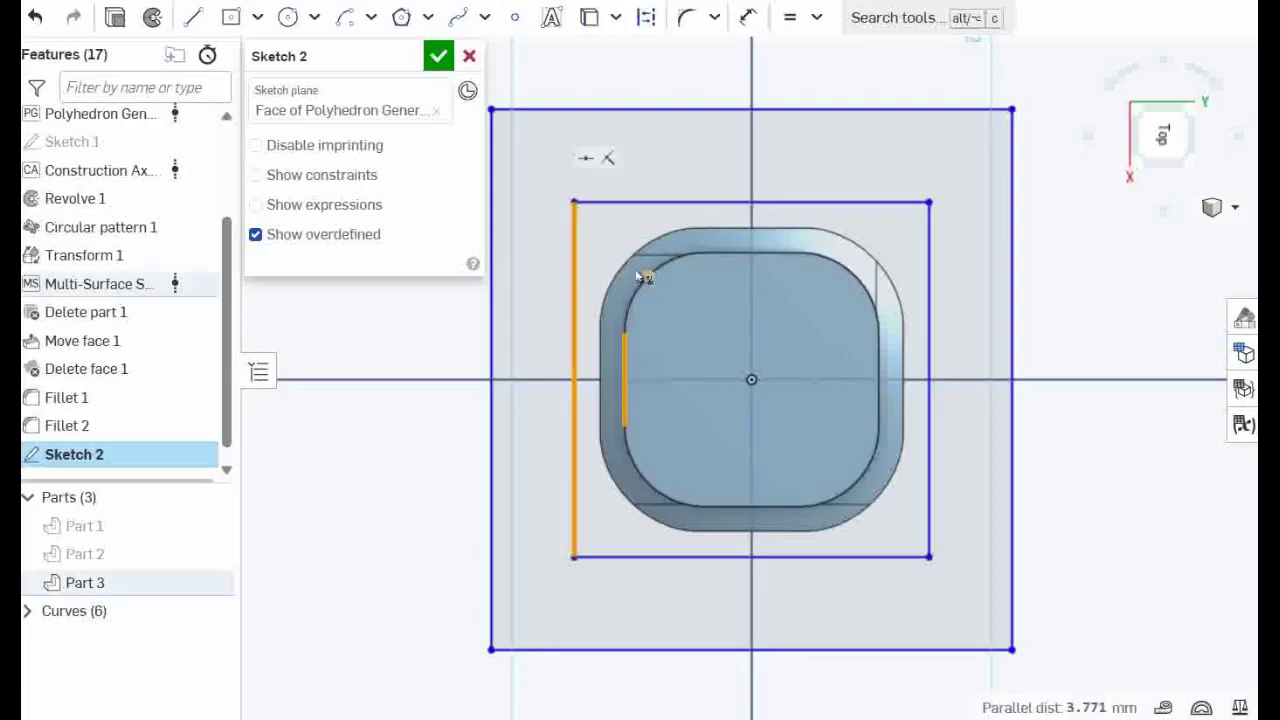
{"action": "left_click", "coordinate": [818, 20]}
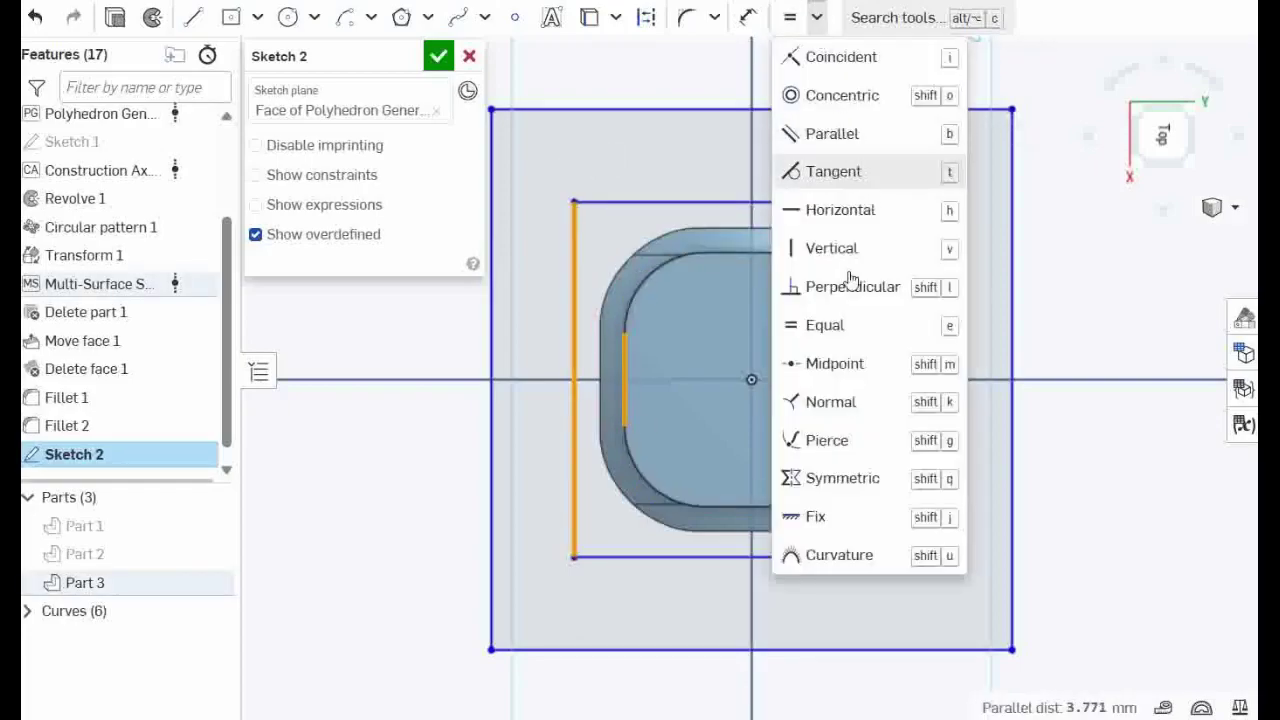
{"action": "left_click", "coordinate": [828, 66]}
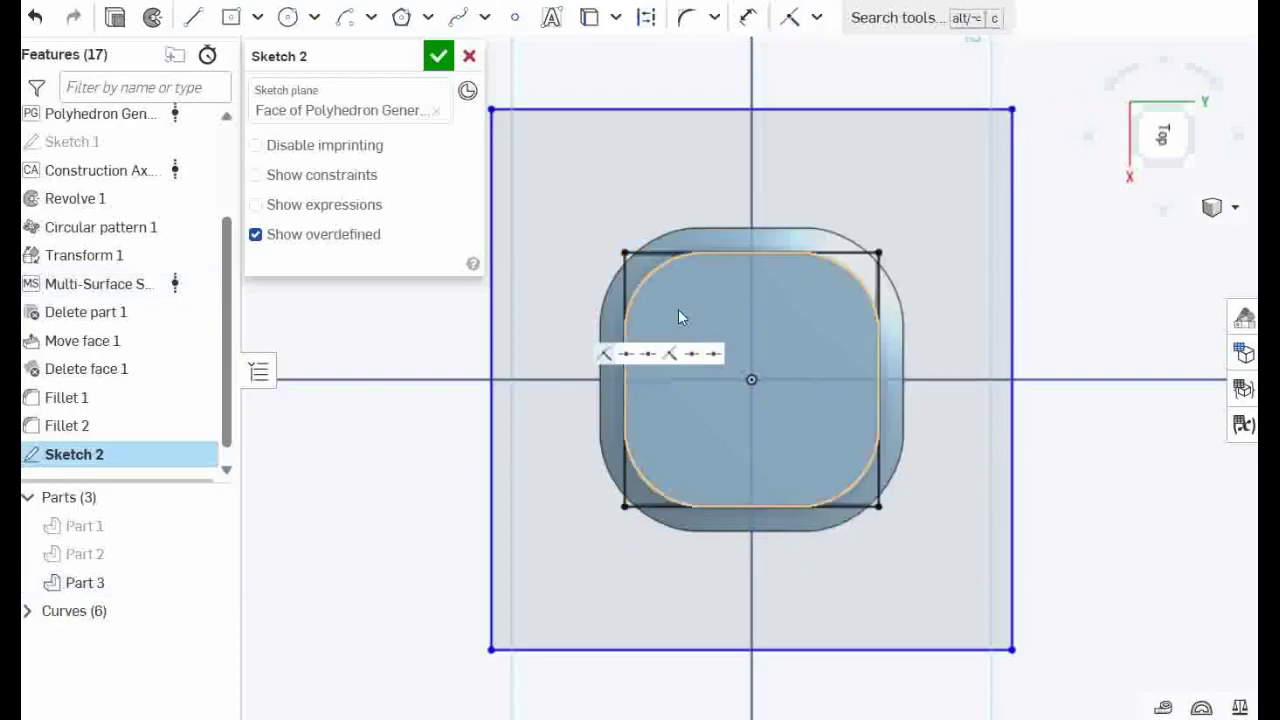
{"action": "left_click", "coordinate": [441, 58]}
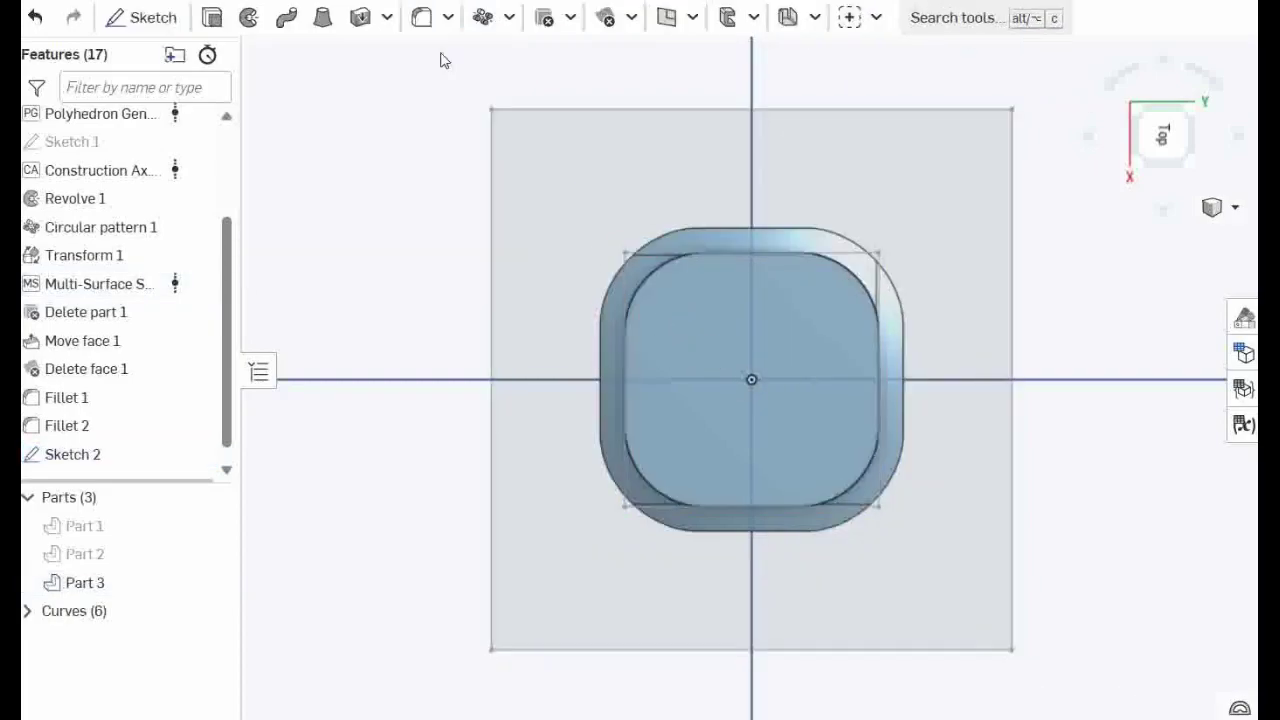
- Extrude the sketch frame 25 mm as a blind Remove cut, with only the centre piece in the merge scope
{"action": "left_click", "coordinate": [212, 20]}
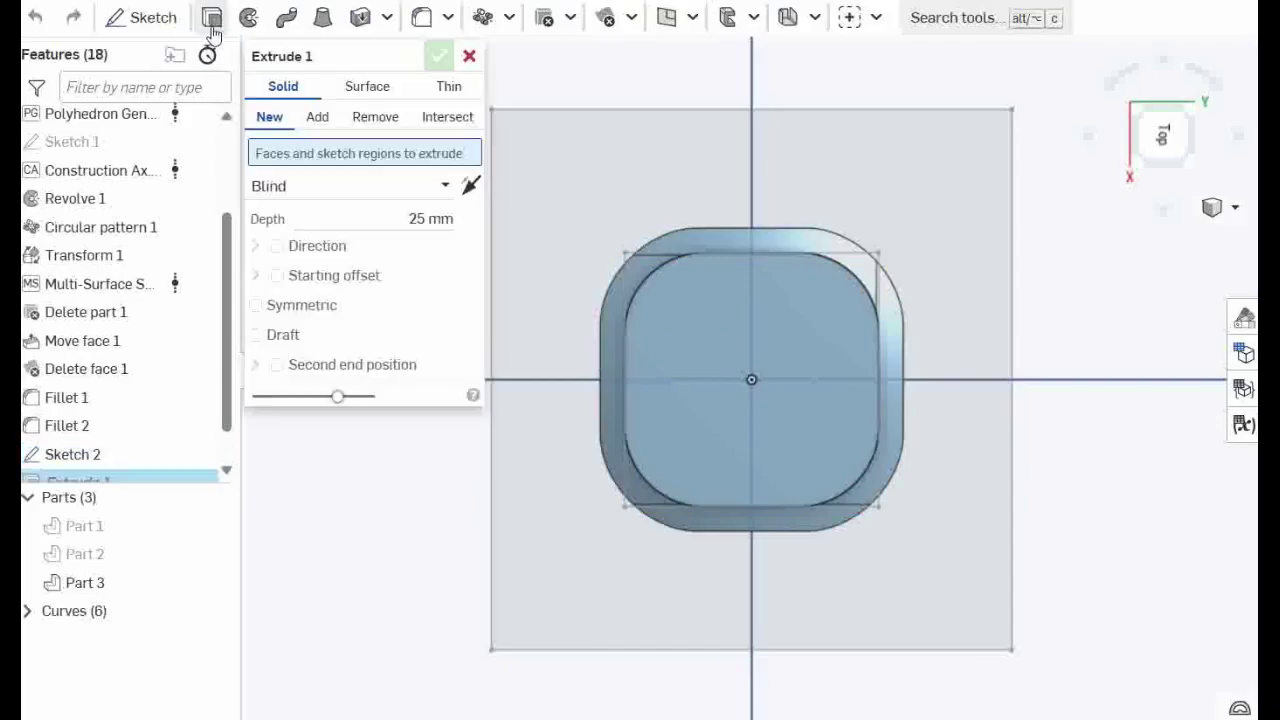
{"action": "left_click", "coordinate": [375, 117]}
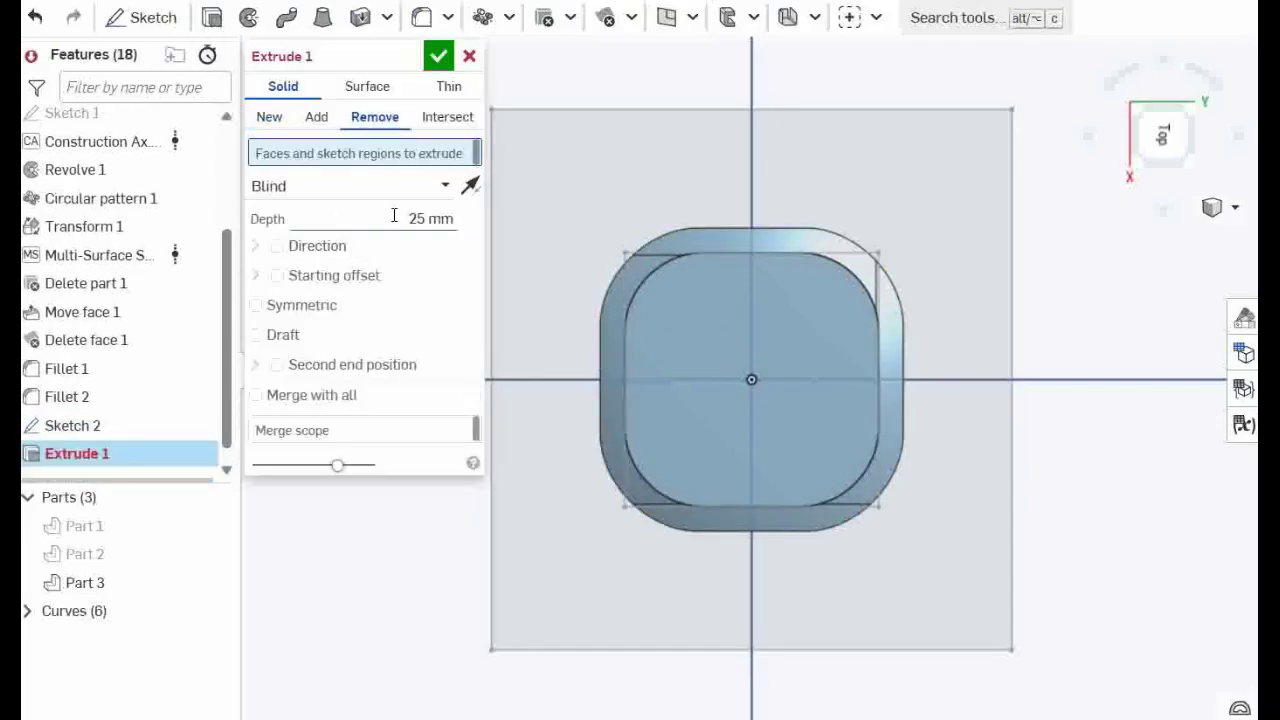
{"action": "left_click", "coordinate": [80, 430]}
{"action": "right_click_drag", "start_coordinate": [997, 621], "coordinate": [1004, 532]}
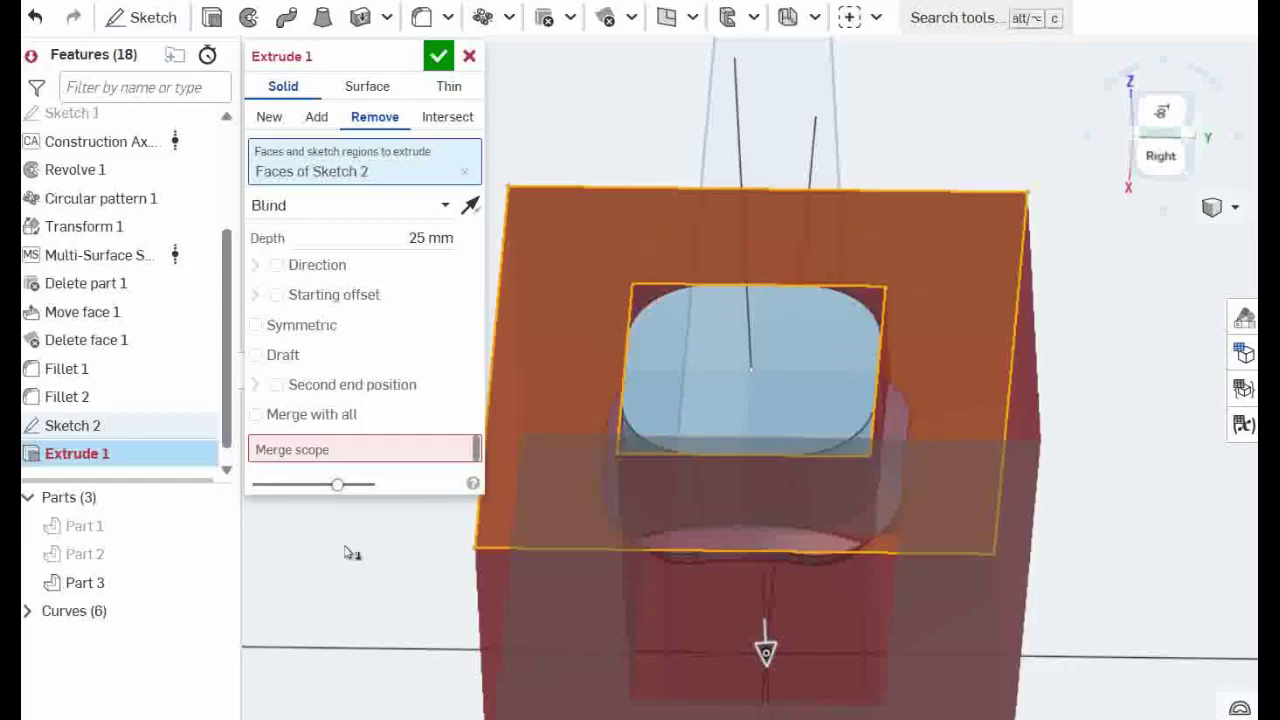
{"action": "left_click", "coordinate": [270, 451]}
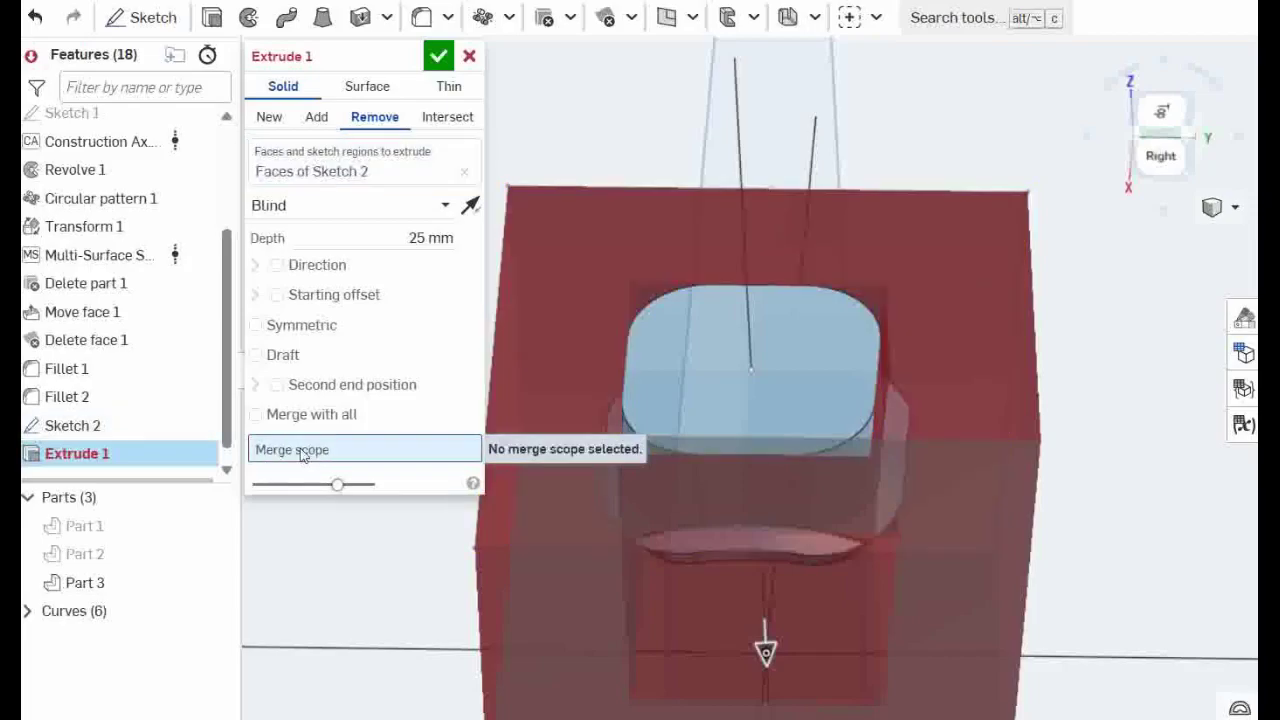
{"action": "left_click", "coordinate": [780, 381]}
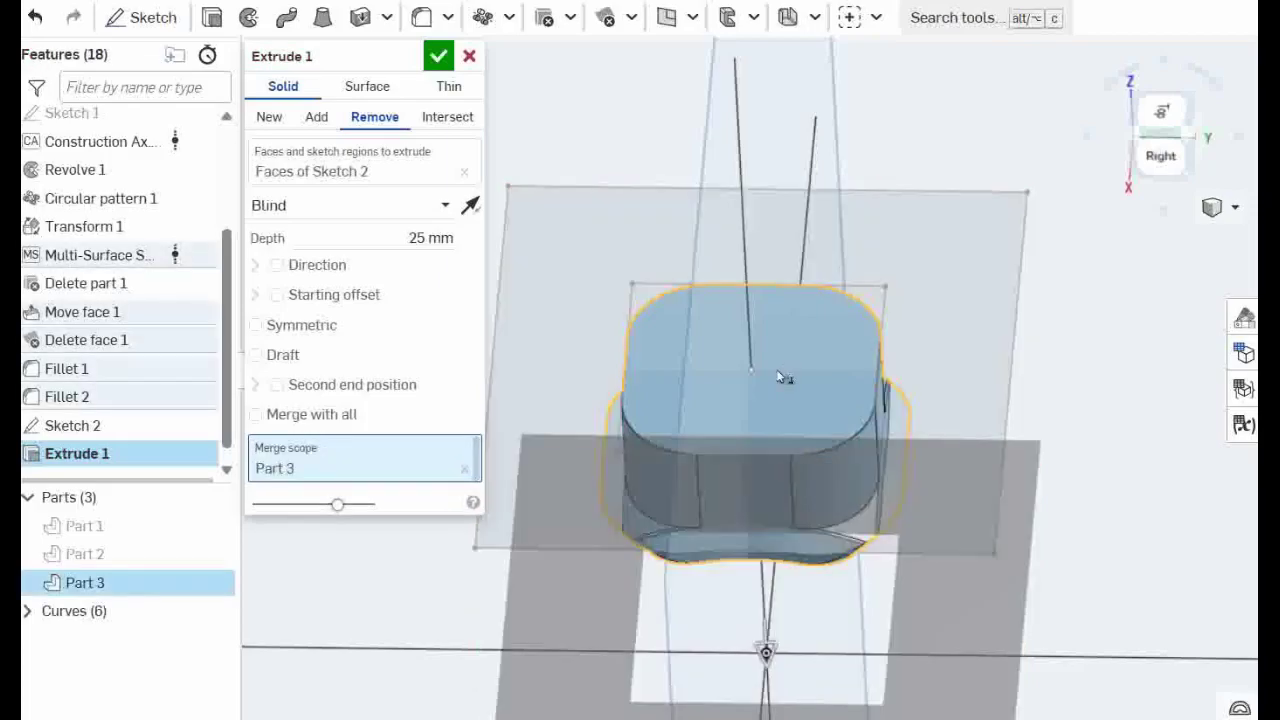
{"action": "left_click", "coordinate": [433, 68]}
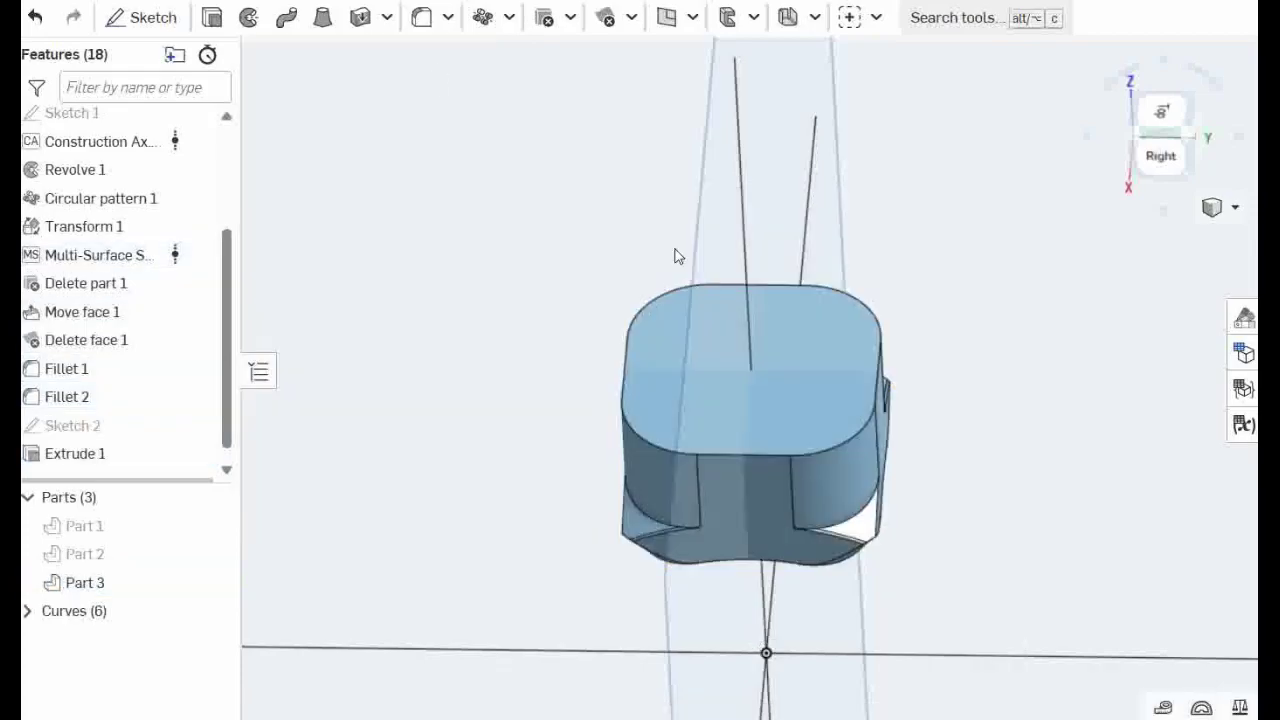
- Examine the trimmed foot of the centre piece from several sides, especially its remaining corner tips and their filleted faces
{"action": "scroll", "coordinate": [1016, 388], "scroll_direction": "down", "scroll_amount": 3}
{"action": "right_click_drag", "start_coordinate": [1032, 488], "coordinate": [1025, 419]}
{"action": "scroll", "coordinate": [1028, 425], "scroll_direction": "up", "scroll_amount": 5}
{"action": "right_click_drag", "start_coordinate": [1034, 466], "coordinate": [950, 440]}
{"action": "scroll", "coordinate": [749, 374], "scroll_direction": "up", "scroll_amount": 3}
{"action": "right_click_drag", "start_coordinate": [713, 399], "coordinate": [866, 405]}
{"action": "left_click", "coordinate": [680, 372]}
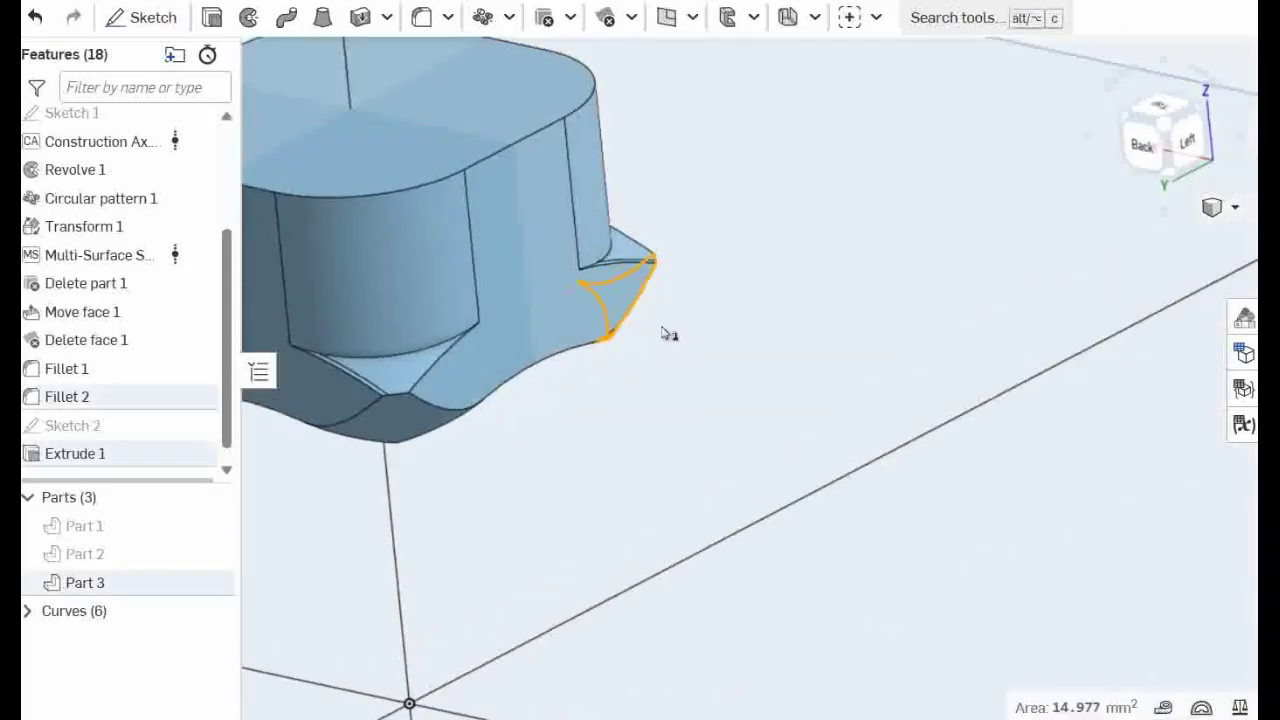
{"action": "mouse_move", "coordinate": [662, 334]}
{"action": "right_mouse_down"}
{"action": "mouse_move", "coordinate": [655, 303]}
{"action": "mouse_move", "coordinate": [669, 343]}
{"action": "mouse_move", "coordinate": [666, 329]}
{"action": "right_mouse_up"}
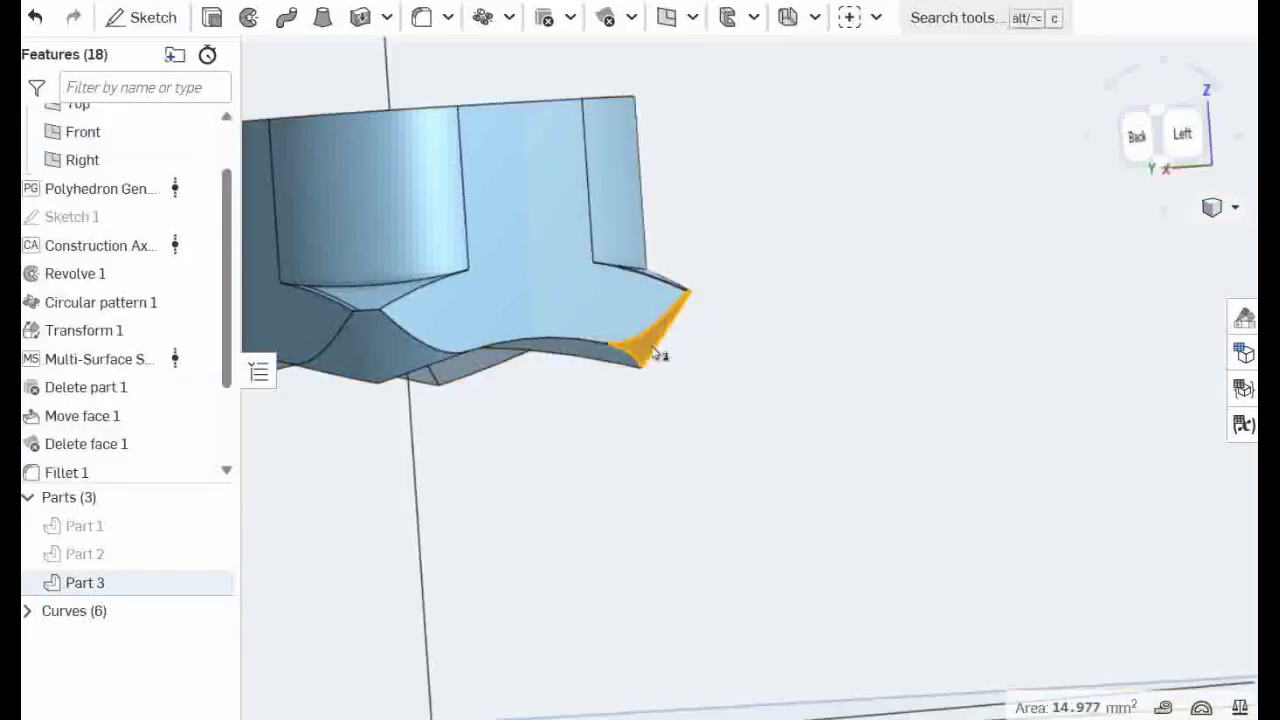
{"action": "scroll", "coordinate": [676, 318], "scroll_direction": "down", "scroll_amount": 10}
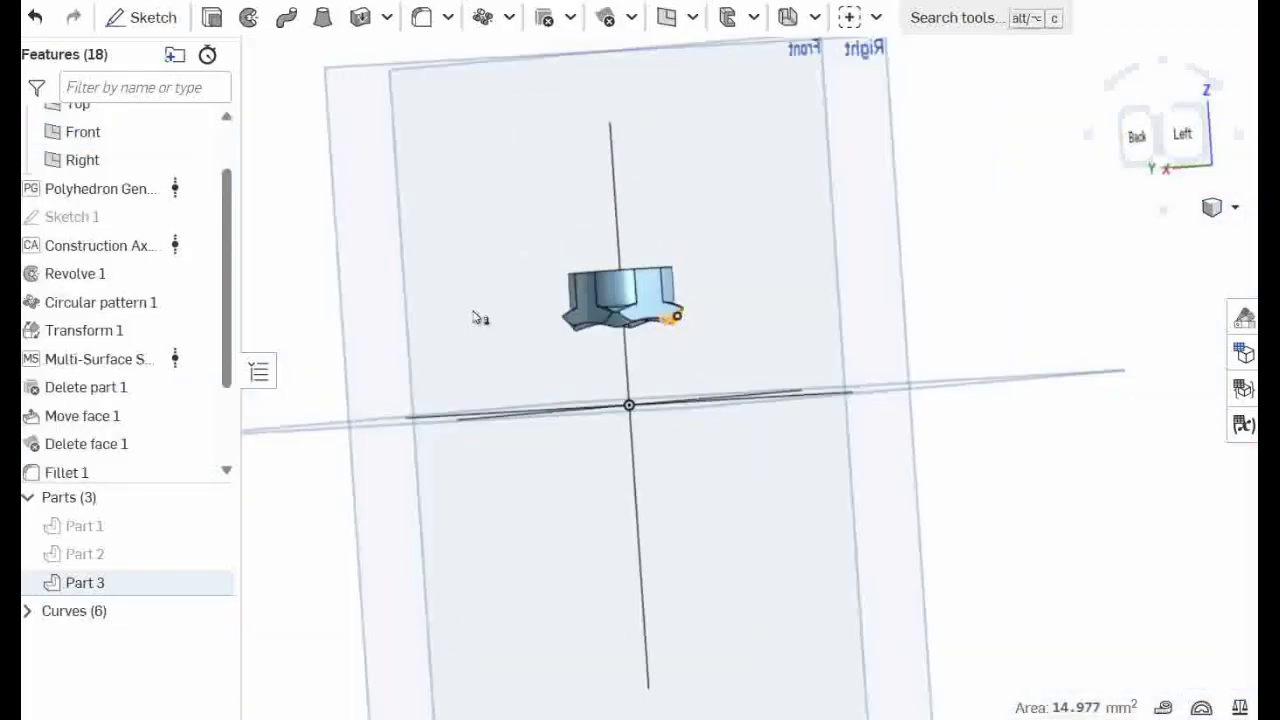
- Clear the selection and show the hidden parts around the centre piece again
{"action": "right_click", "coordinate": [955, 263]}
{"action": "left_click", "coordinate": [922, 212]}
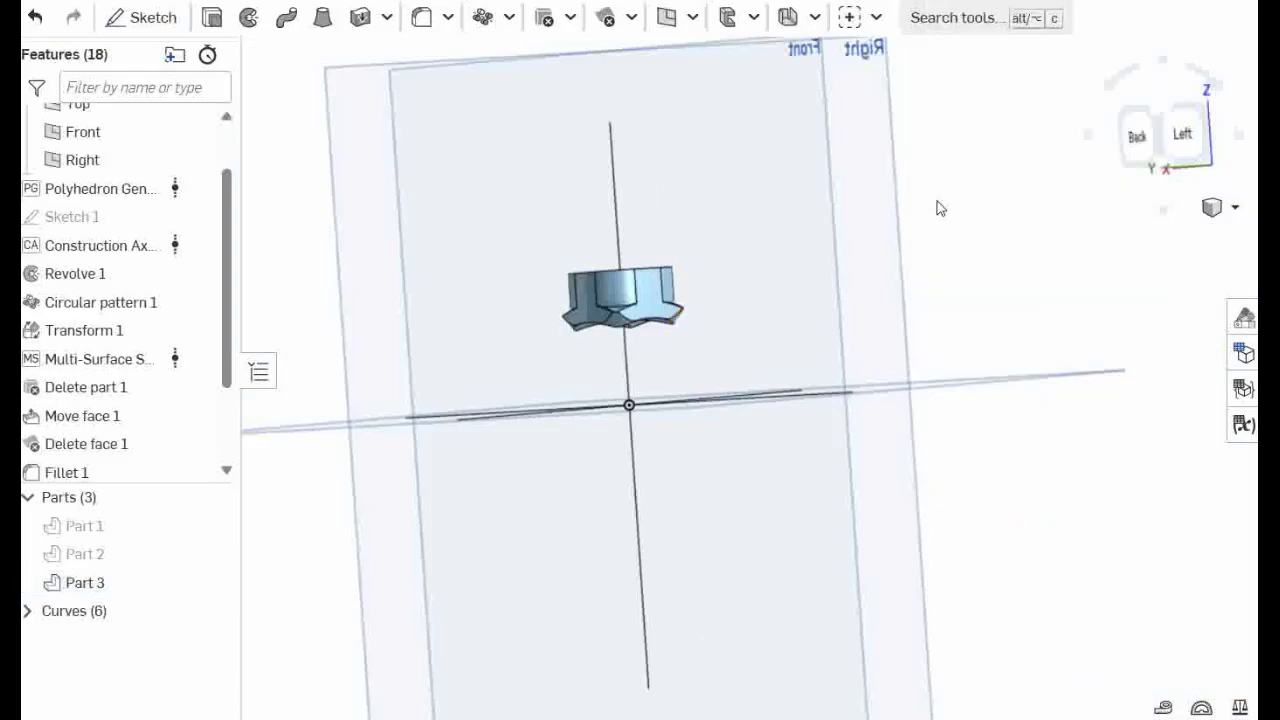
{"action": "right_click", "coordinate": [964, 211]}
{"action": "left_click", "coordinate": [998, 242]}
- Inspect how the centre piece's trimmed foot corner fits against the neighbouring pieces, checking the contact faces from above and below
{"action": "scroll", "coordinate": [614, 318], "scroll_direction": "up", "scroll_amount": 6}
{"action": "right_click_drag", "start_coordinate": [859, 322], "coordinate": [760, 342]}
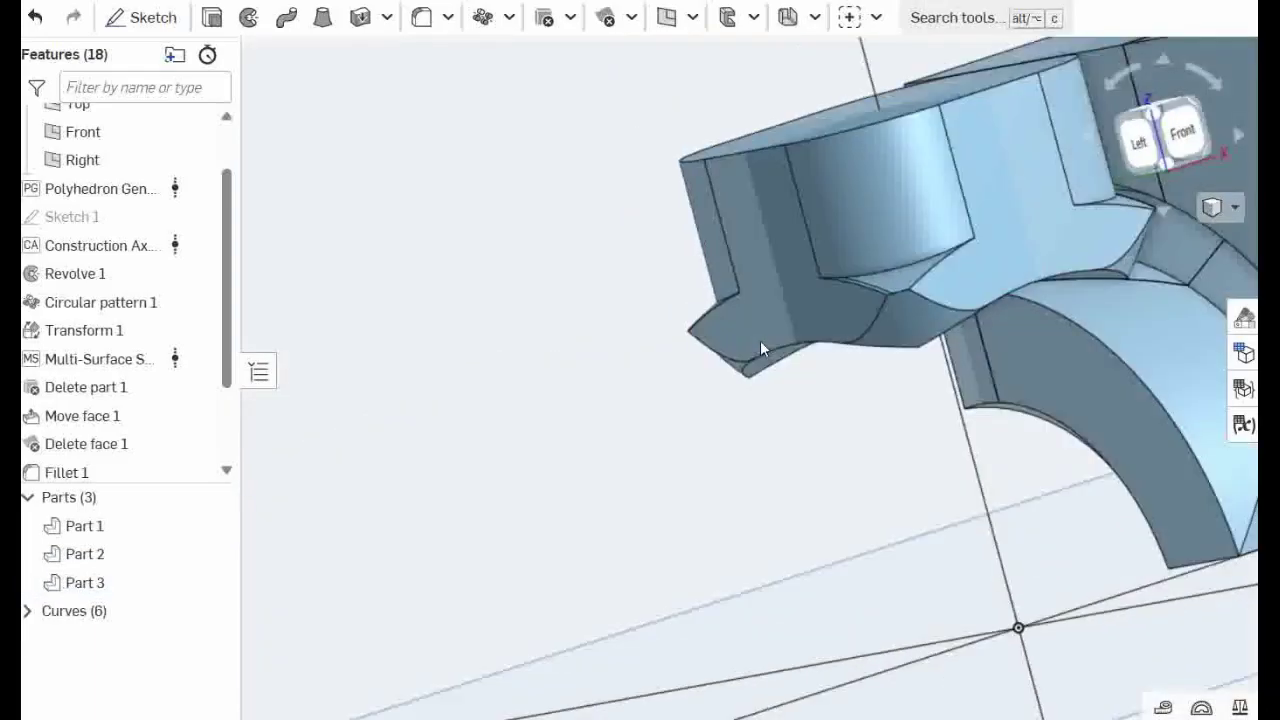
{"action": "middle_click_drag", "start_coordinate": [1127, 290], "coordinate": [737, 335]}
{"action": "scroll", "coordinate": [748, 310], "scroll_direction": "up", "scroll_amount": 5}
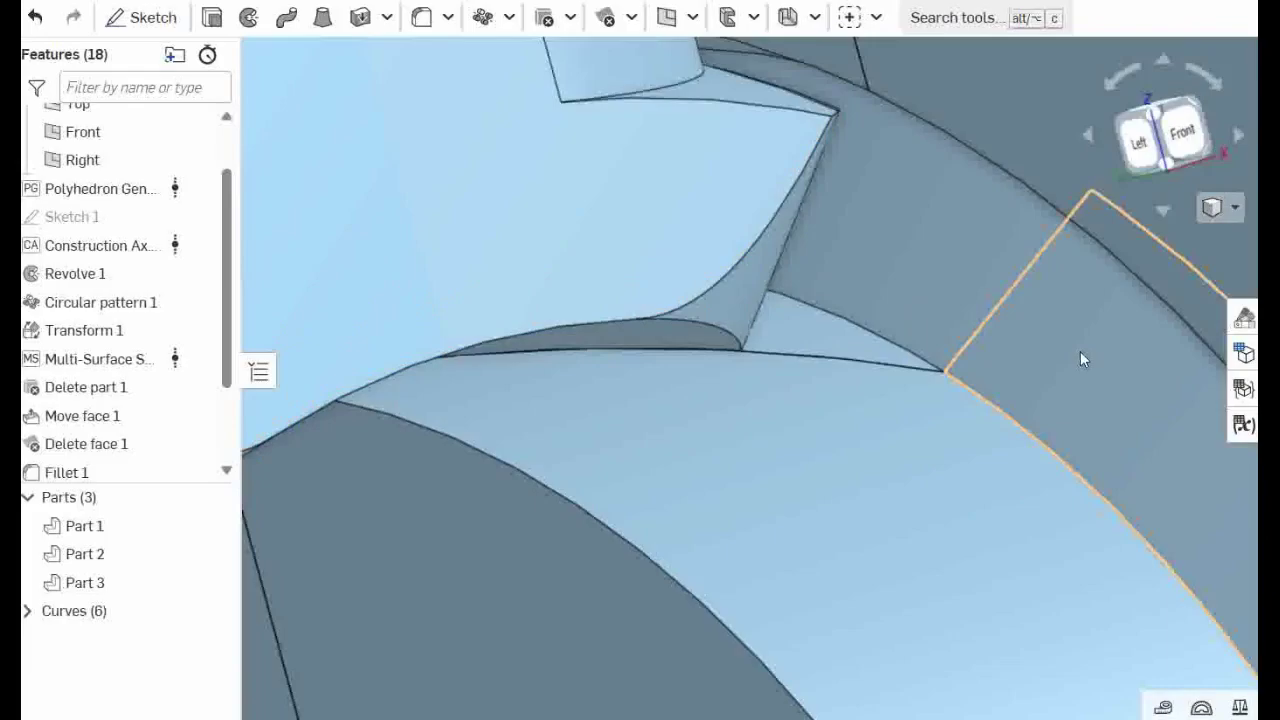
{"action": "left_click", "coordinate": [726, 304]}
{"action": "left_click", "coordinate": [726, 304]}
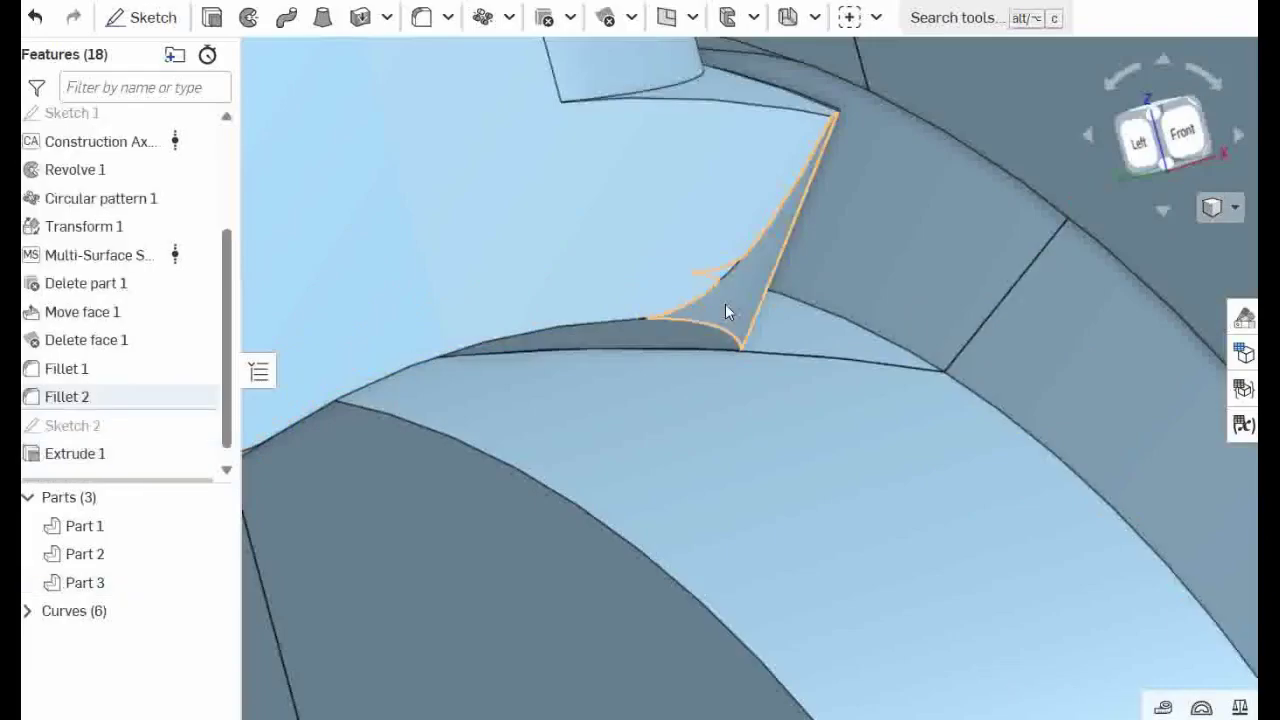
{"action": "left_click", "coordinate": [1075, 382]}
{"action": "left_click", "coordinate": [1075, 382]}
{"action": "scroll", "coordinate": [1013, 377], "scroll_direction": "down", "scroll_amount": 3}
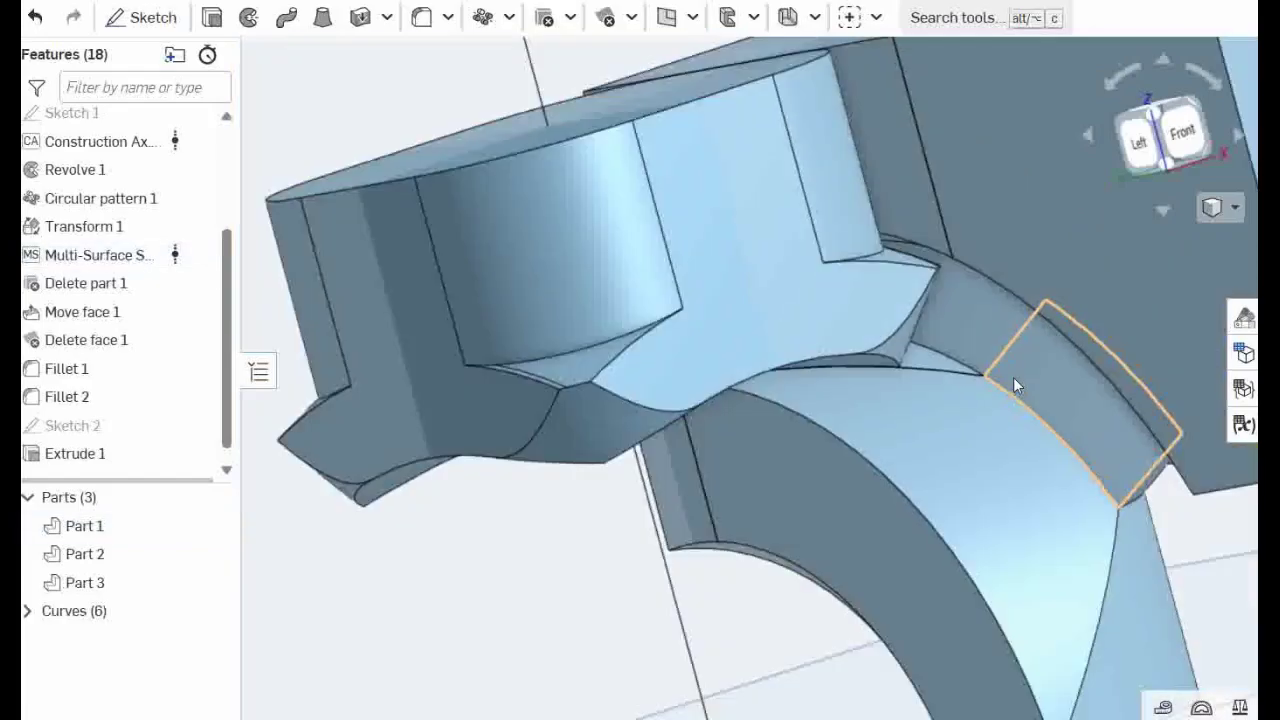
{"action": "right_click_drag", "start_coordinate": [1013, 377], "coordinate": [1026, 354]}
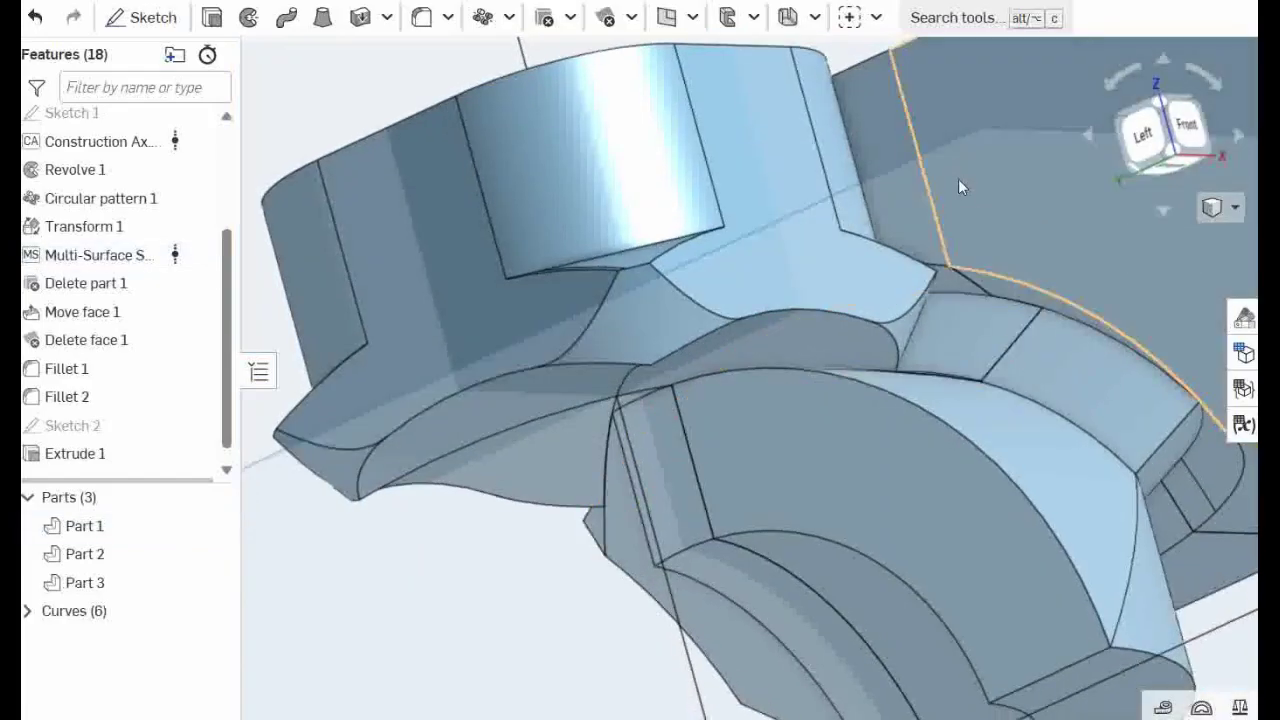
{"action": "right_click_drag", "start_coordinate": [902, 344], "coordinate": [934, 306]}
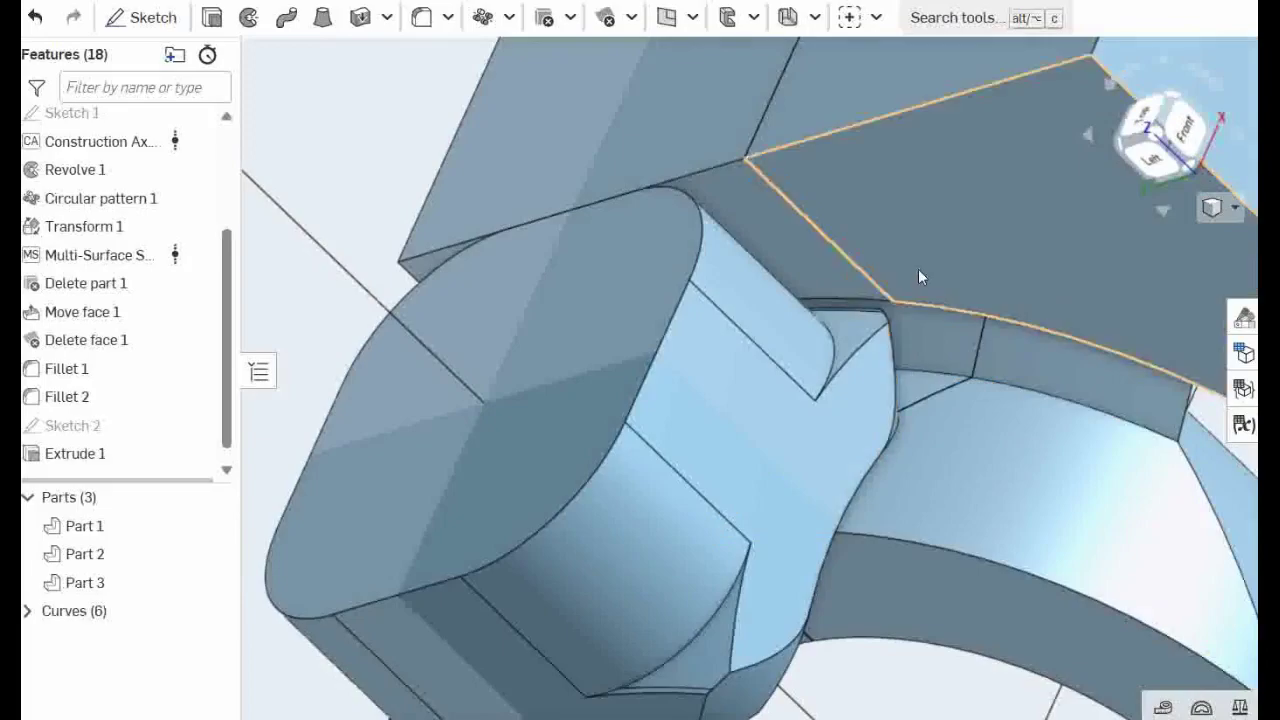
{"action": "left_click", "coordinate": [918, 270]}
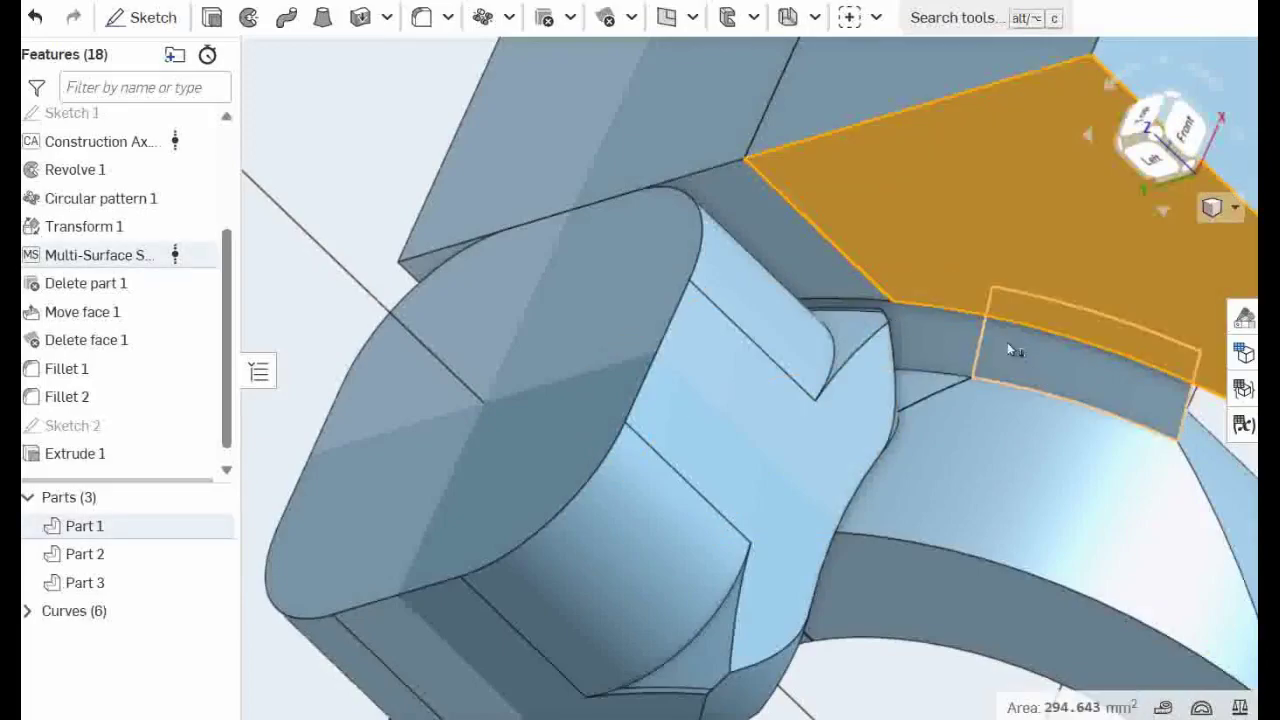
{"action": "left_click", "coordinate": [990, 276]}
{"action": "right_click_drag", "start_coordinate": [1052, 398], "coordinate": [1063, 368]}
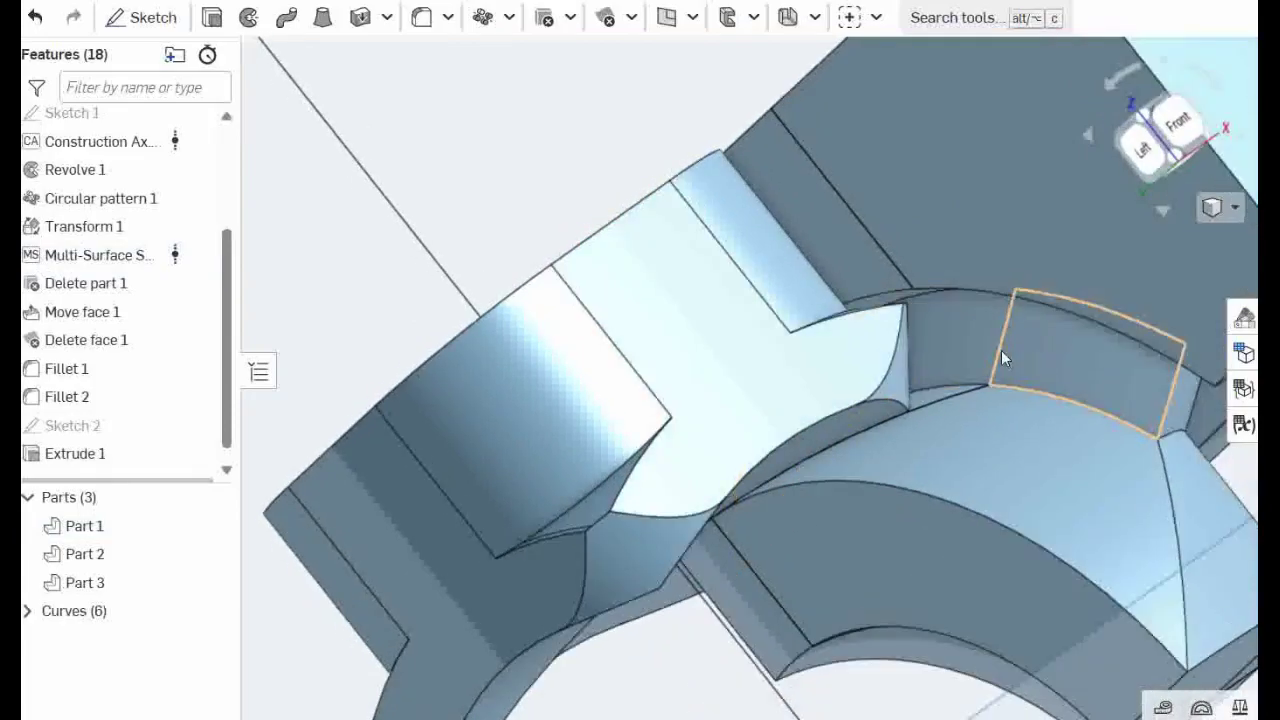
{"action": "right_click_drag", "start_coordinate": [1001, 386], "coordinate": [1028, 410]}
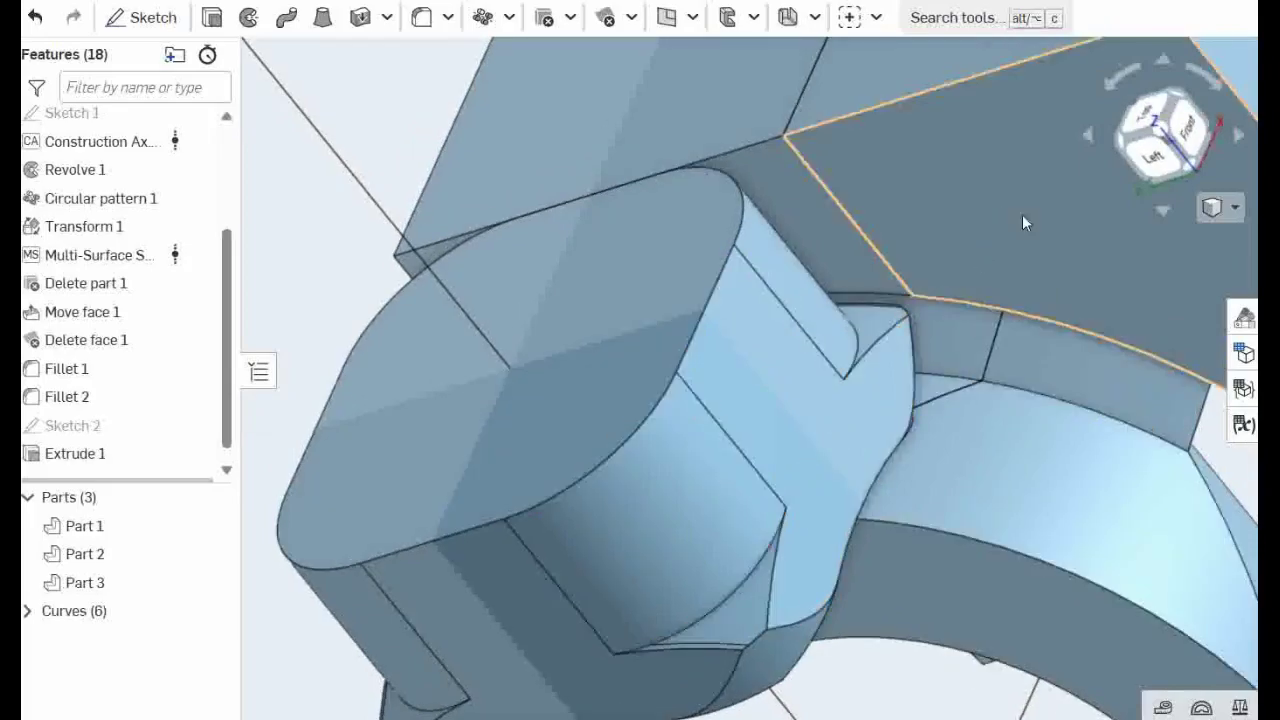
- Hide every part except the edge piece, then clear the selection
{"action": "scroll", "coordinate": [732, 467], "scroll_direction": "down", "scroll_amount": 5}
{"action": "right_click_drag", "start_coordinate": [732, 467], "coordinate": [889, 429]}
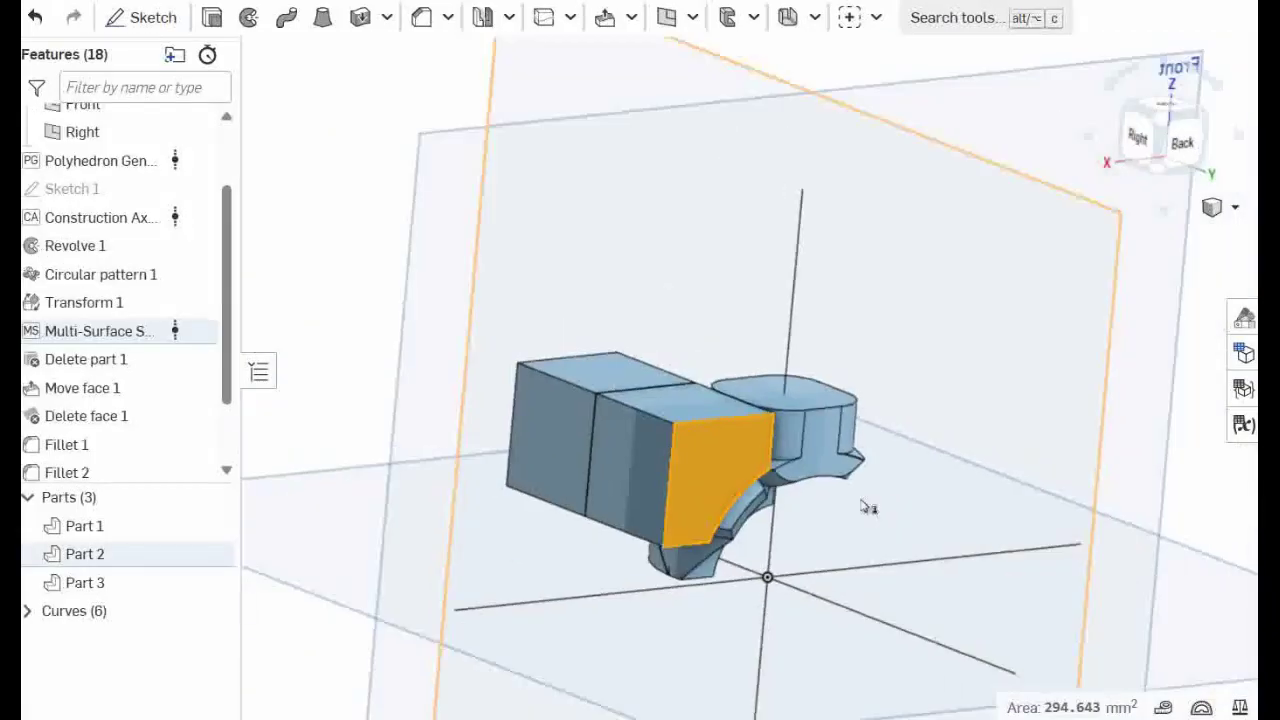
{"action": "middle_click_drag", "start_coordinate": [814, 501], "coordinate": [954, 419]}
{"action": "left_click", "coordinate": [420, 240]}
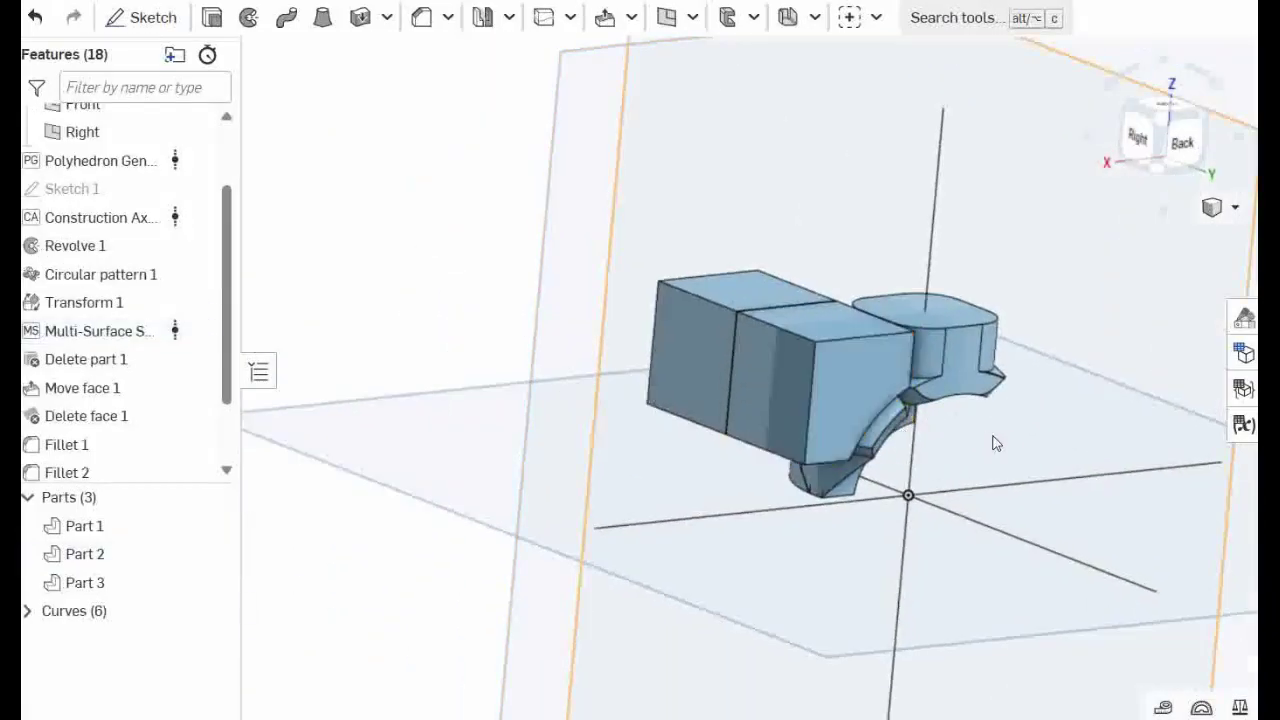
{"action": "scroll", "coordinate": [1068, 506], "scroll_direction": "up", "scroll_amount": 5}
{"action": "right_click_drag", "start_coordinate": [895, 443], "coordinate": [929, 410]}
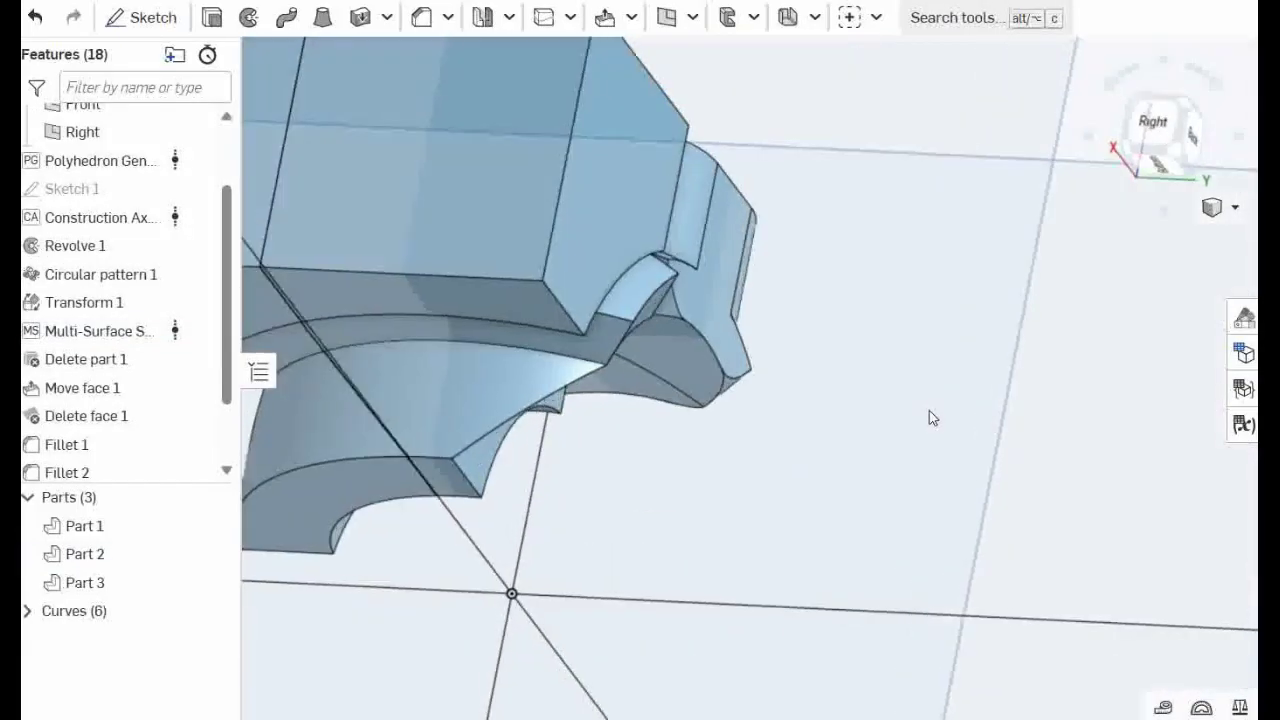
{"action": "left_click", "coordinate": [577, 229]}
{"action": "right_click", "coordinate": [577, 229]}
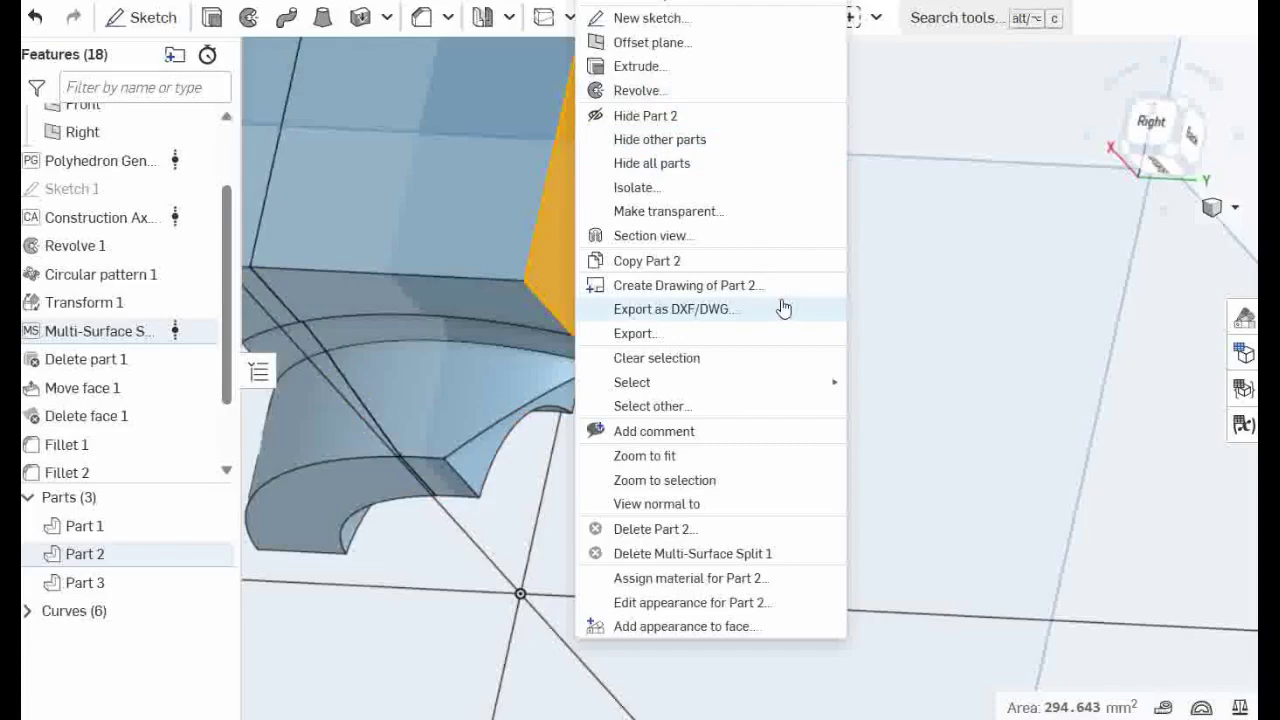
{"action": "left_click", "coordinate": [688, 141]}
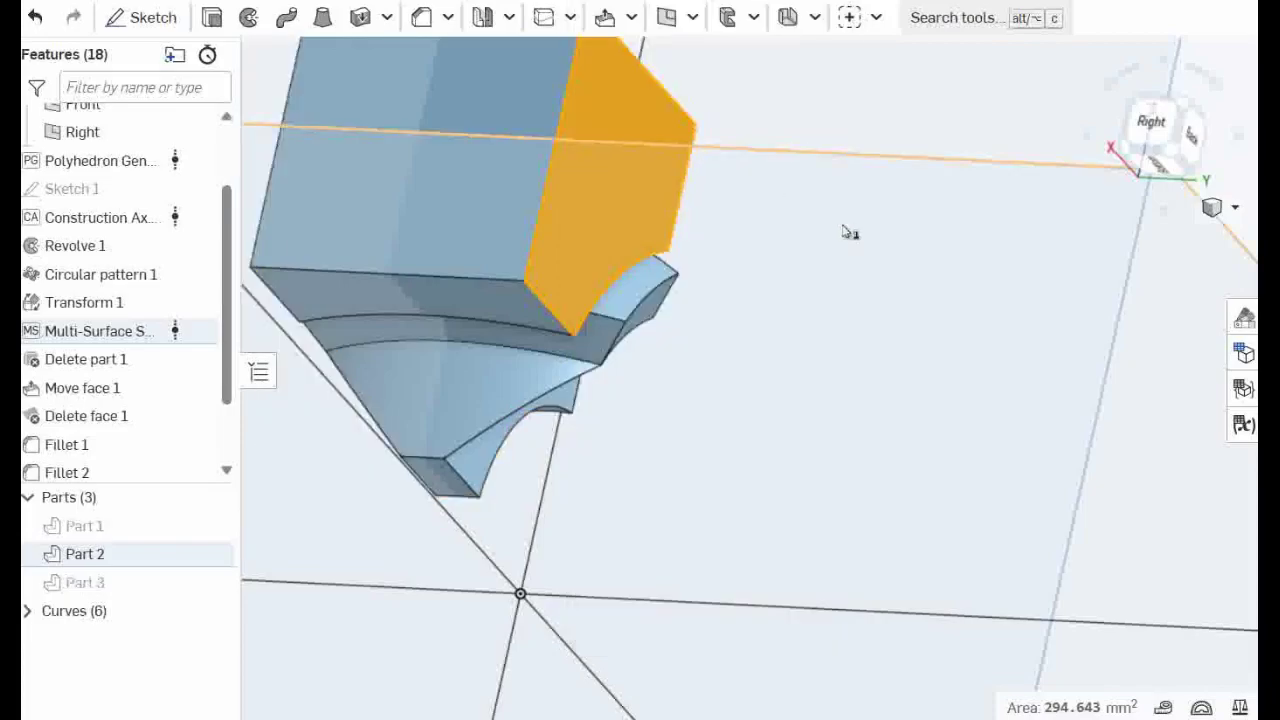
{"action": "scroll", "coordinate": [846, 291], "scroll_direction": "down", "scroll_amount": 5}
{"action": "left_click", "coordinate": [368, 406]}
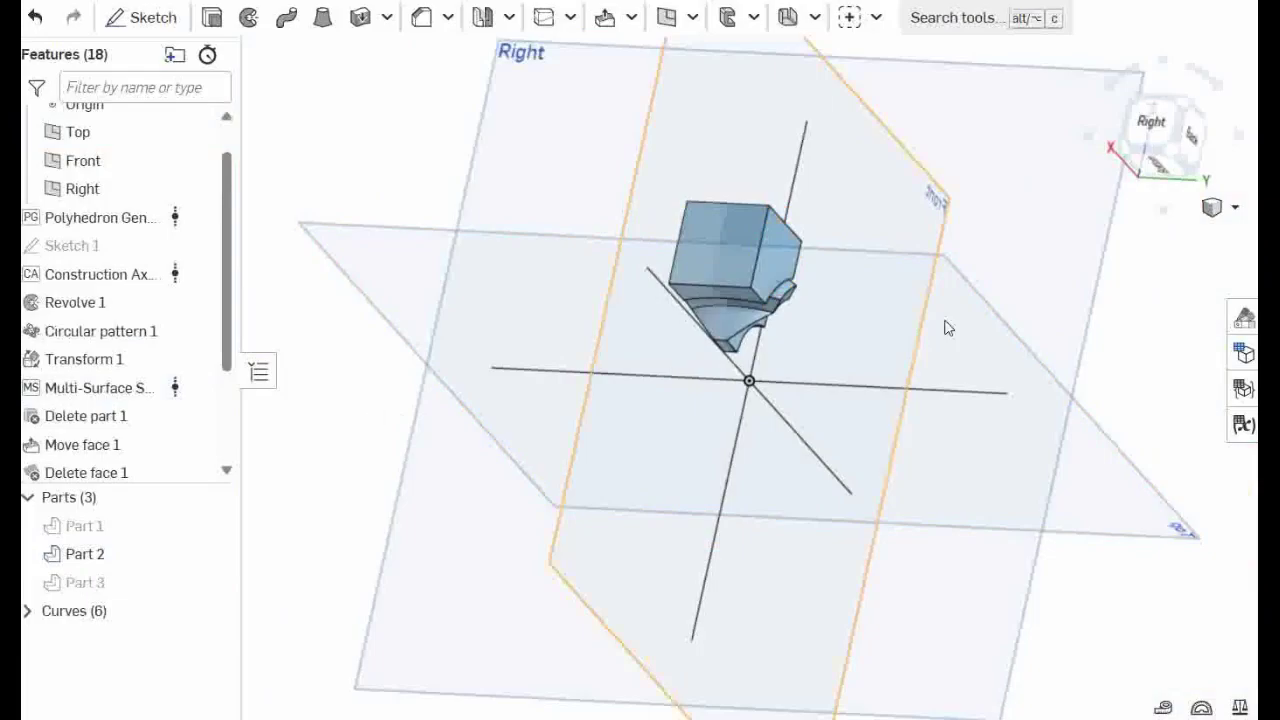
- Delete the two narrow curved step faces beneath the edge piece's outer block with Heal and Delete fillet faces enabled
{"action": "right_click_drag", "start_coordinate": [944, 320], "coordinate": [854, 308]}
{"action": "scroll", "coordinate": [771, 303], "scroll_direction": "up", "scroll_amount": 5}
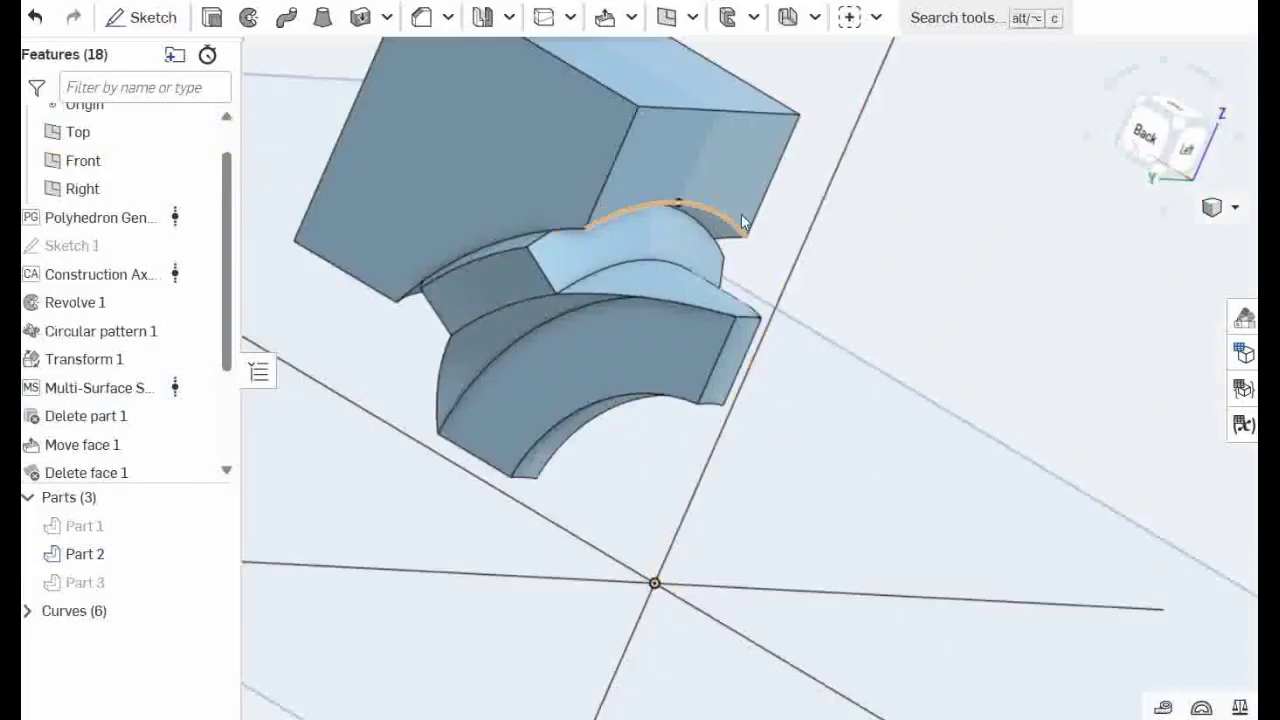
{"action": "right_click_drag", "start_coordinate": [743, 217], "coordinate": [686, 189]}
{"action": "mouse_move", "coordinate": [686, 126]}
{"action": "right_mouse_down"}
{"action": "mouse_move", "coordinate": [783, 180]}
{"action": "mouse_move", "coordinate": [700, 111]}
{"action": "right_mouse_up"}
{"action": "middle_click_drag", "start_coordinate": [670, 70], "coordinate": [736, 255]}
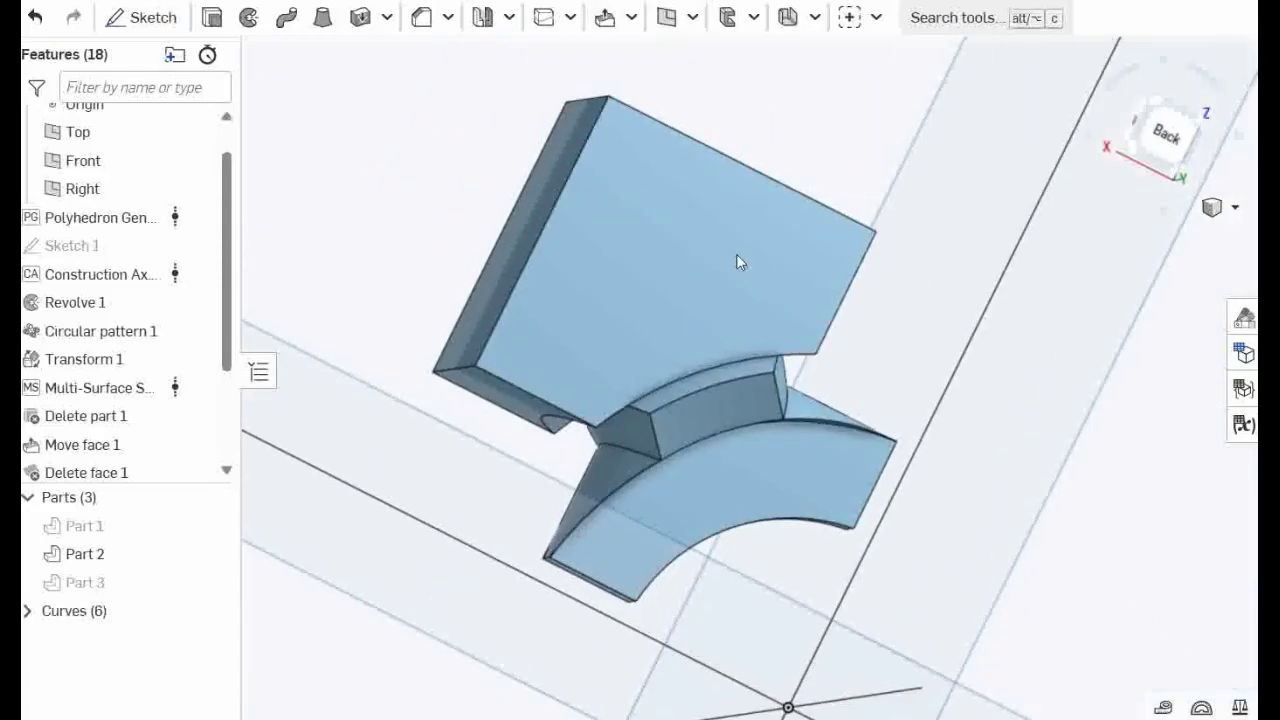
{"action": "left_click", "coordinate": [631, 17]}
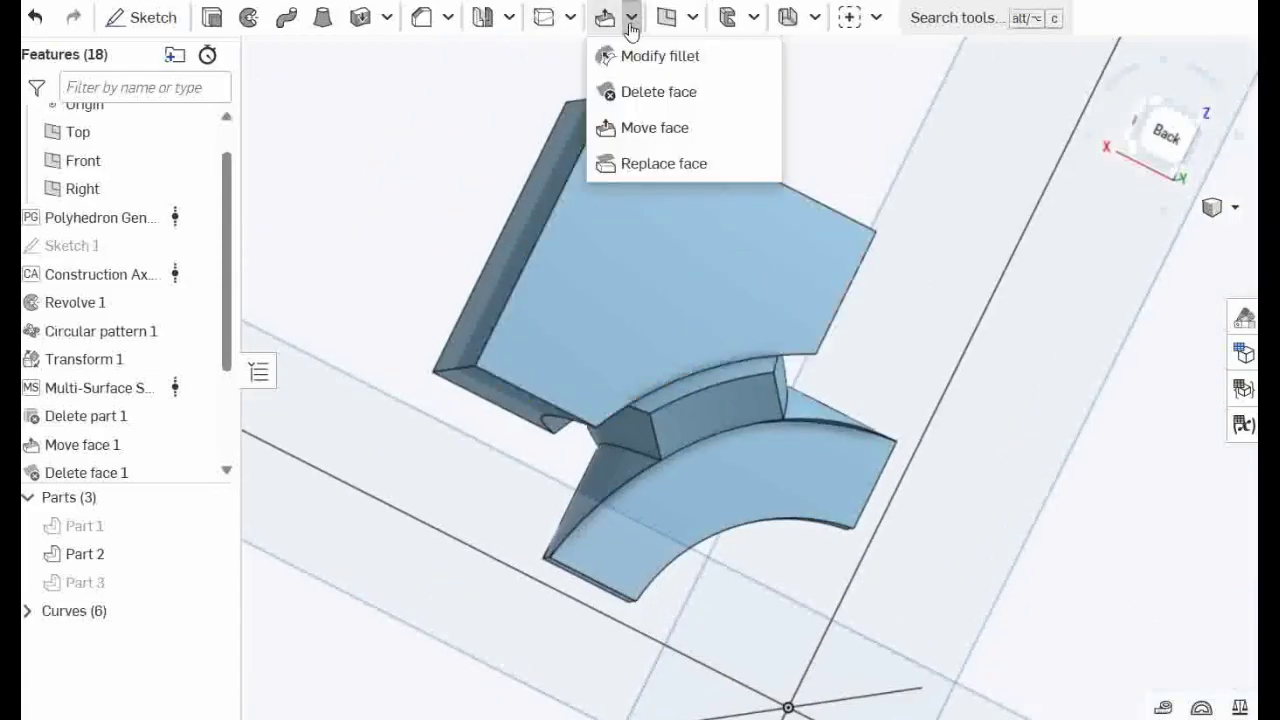
{"action": "left_click", "coordinate": [658, 92]}
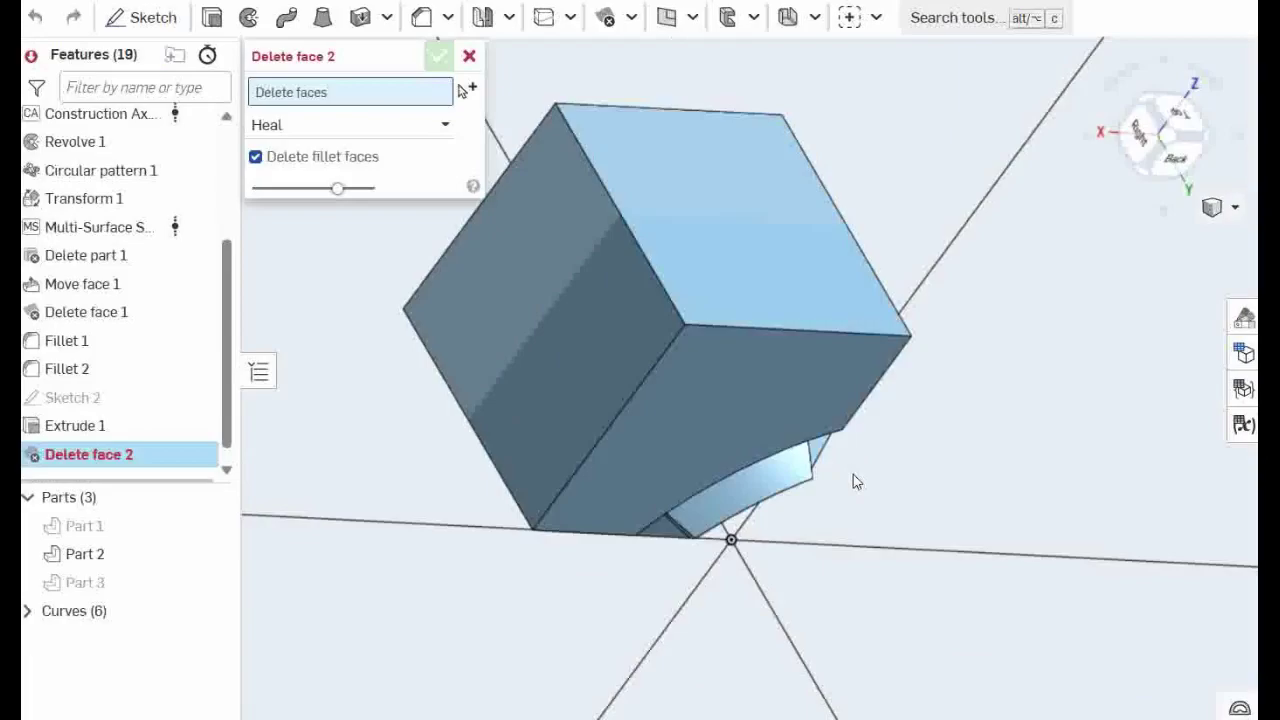
{"action": "left_click", "coordinate": [730, 526]}
{"action": "right_click_drag", "start_coordinate": [730, 530], "coordinate": [491, 303]}
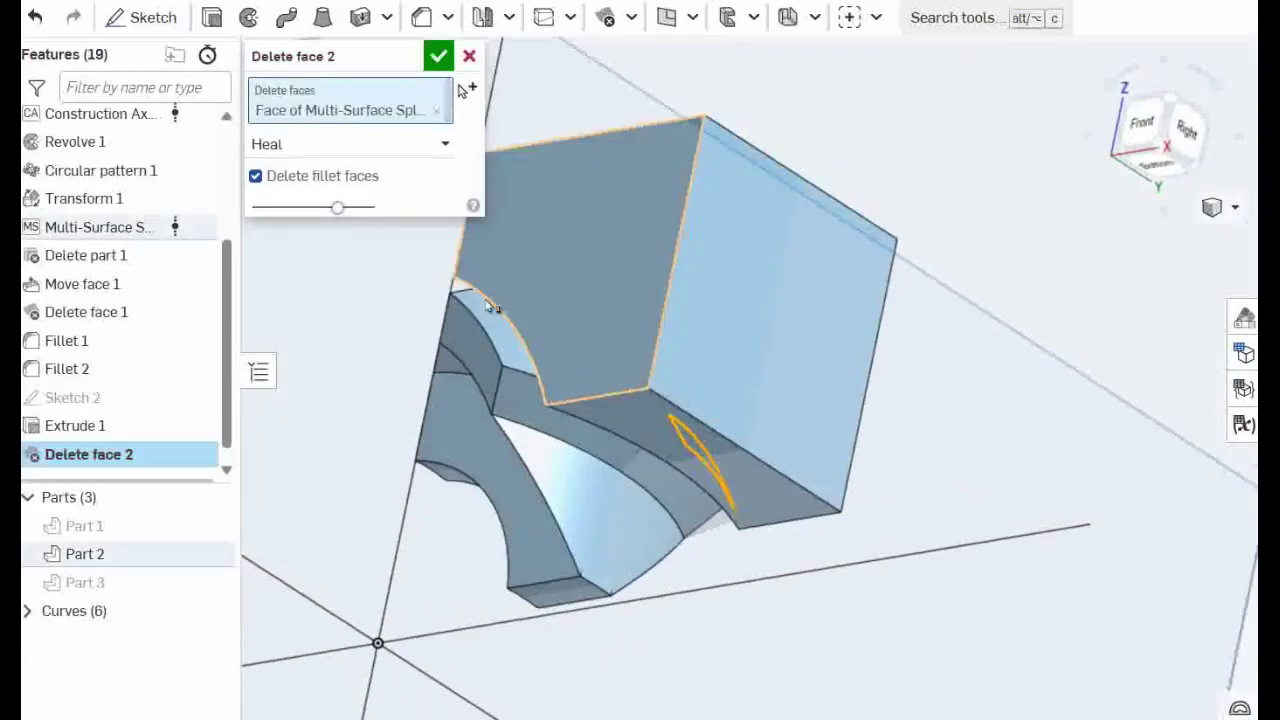
{"action": "left_click", "coordinate": [491, 303]}
{"action": "right_click_drag", "start_coordinate": [697, 371], "coordinate": [641, 320]}
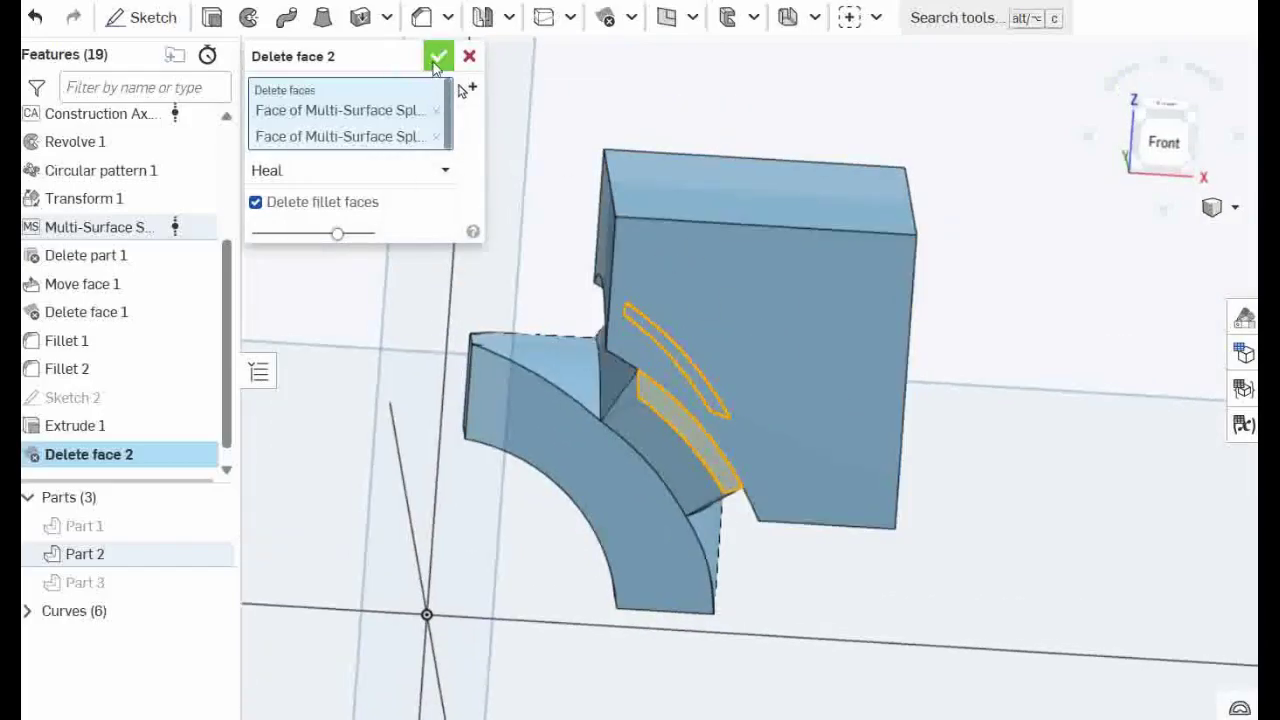
{"action": "left_click", "coordinate": [437, 58]}
- Set up a Move face blind offset of 5 mm on the curved ledge face beneath the edge piece's outer block
{"action": "right_click_drag", "start_coordinate": [851, 475], "coordinate": [951, 534]}
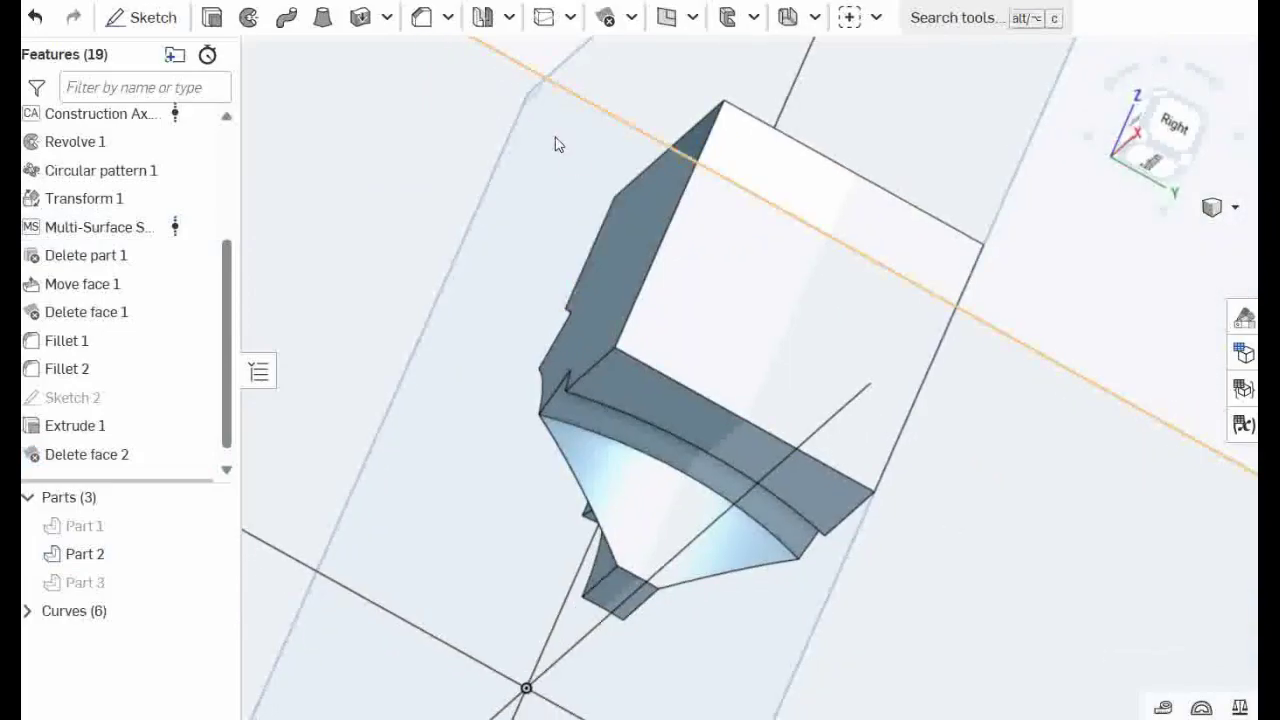
{"action": "right_click_drag", "start_coordinate": [706, 251], "coordinate": [815, 263]}
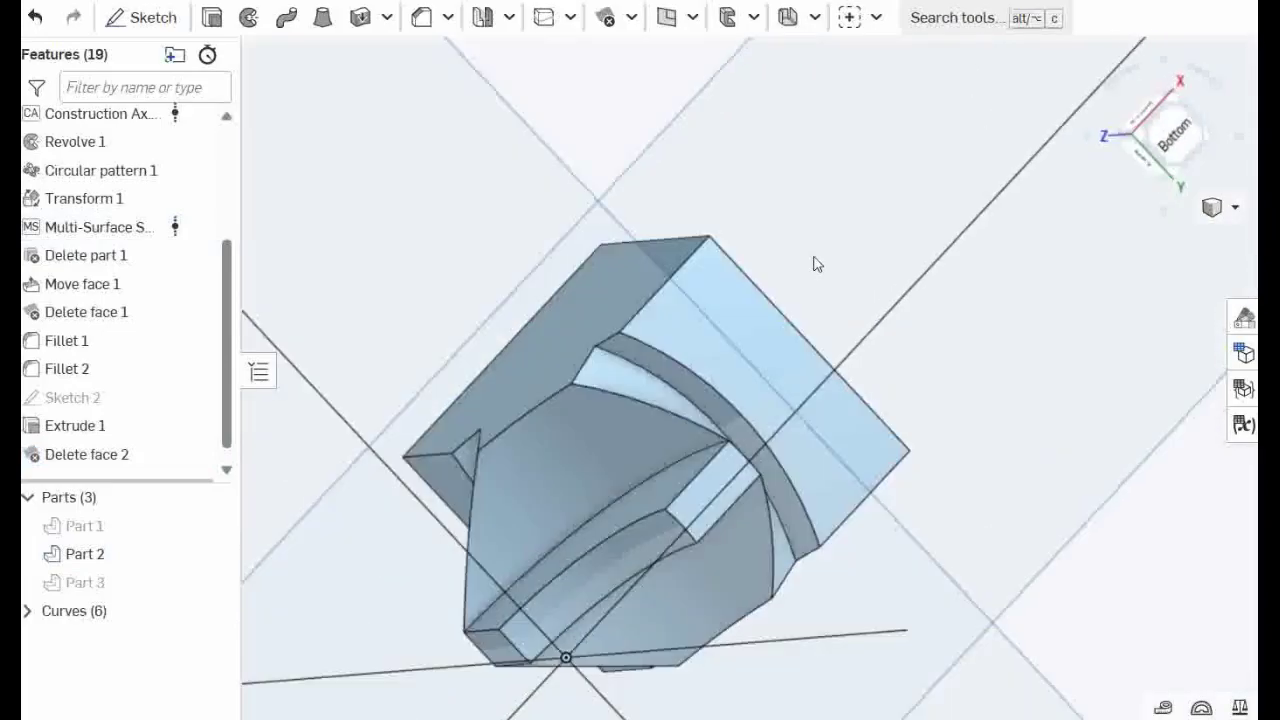
{"action": "scroll", "coordinate": [685, 353], "scroll_direction": "up", "scroll_amount": 3}
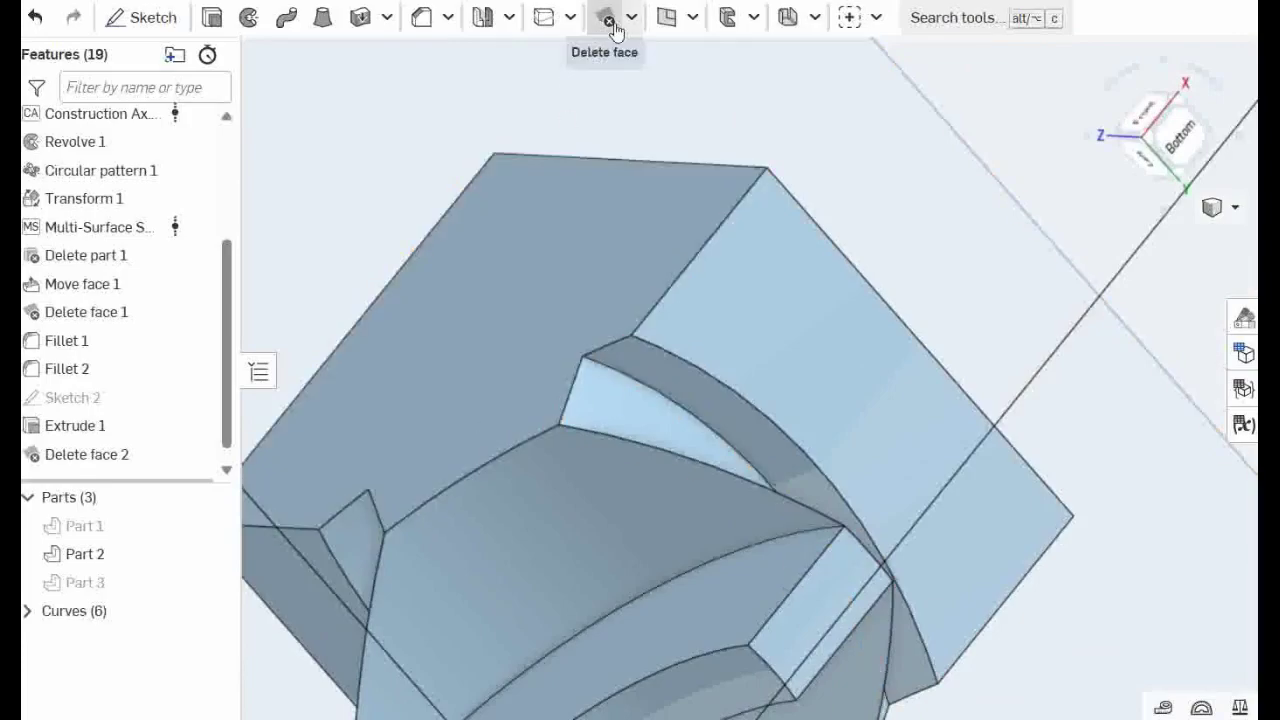
{"action": "left_click", "coordinate": [631, 17]}
{"action": "left_click", "coordinate": [677, 128]}
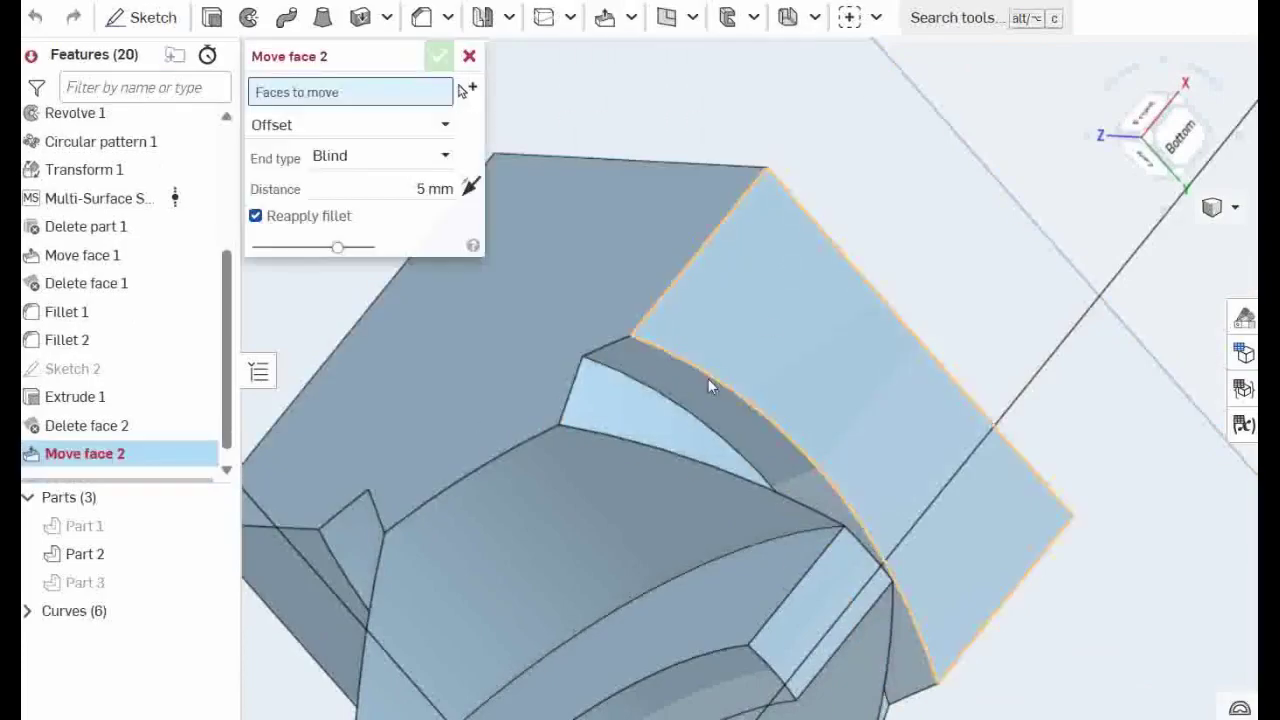
{"action": "left_click", "coordinate": [700, 389]}
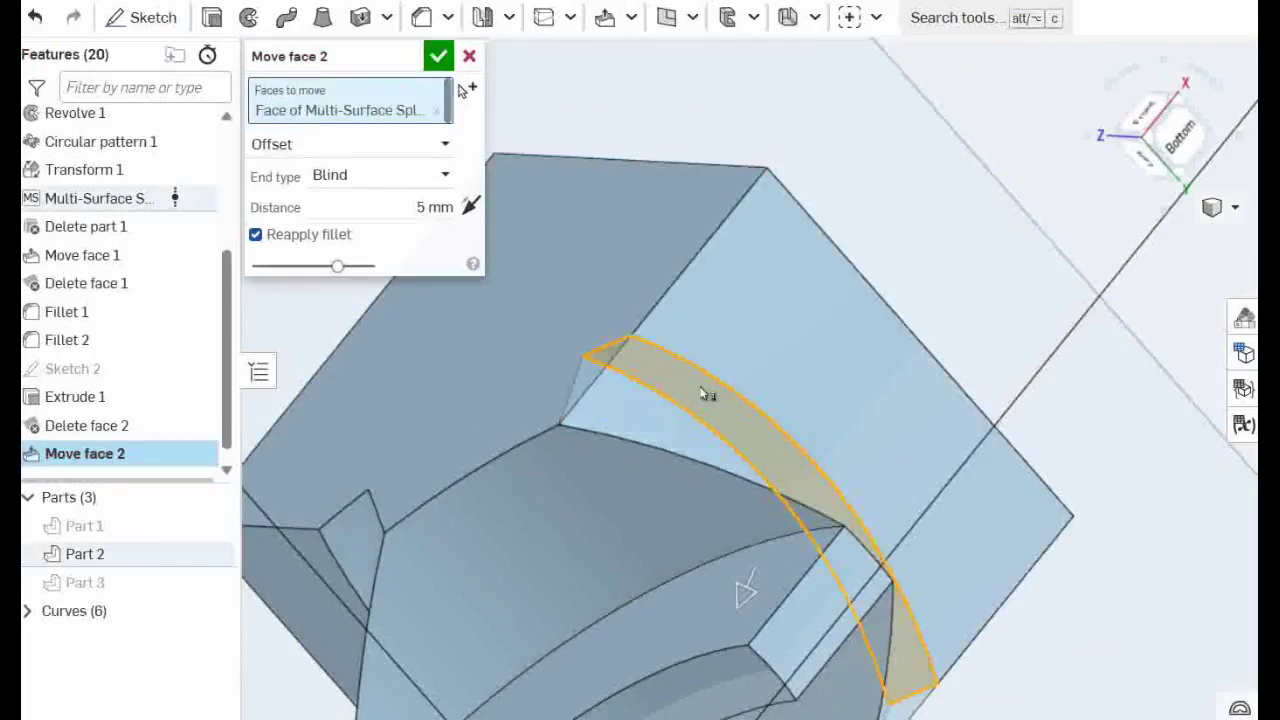
{"action": "mouse_move", "coordinate": [700, 389]}
{"action": "right_mouse_down"}
{"action": "mouse_move", "coordinate": [746, 440]}
{"action": "mouse_move", "coordinate": [701, 396]}
{"action": "right_mouse_up"}
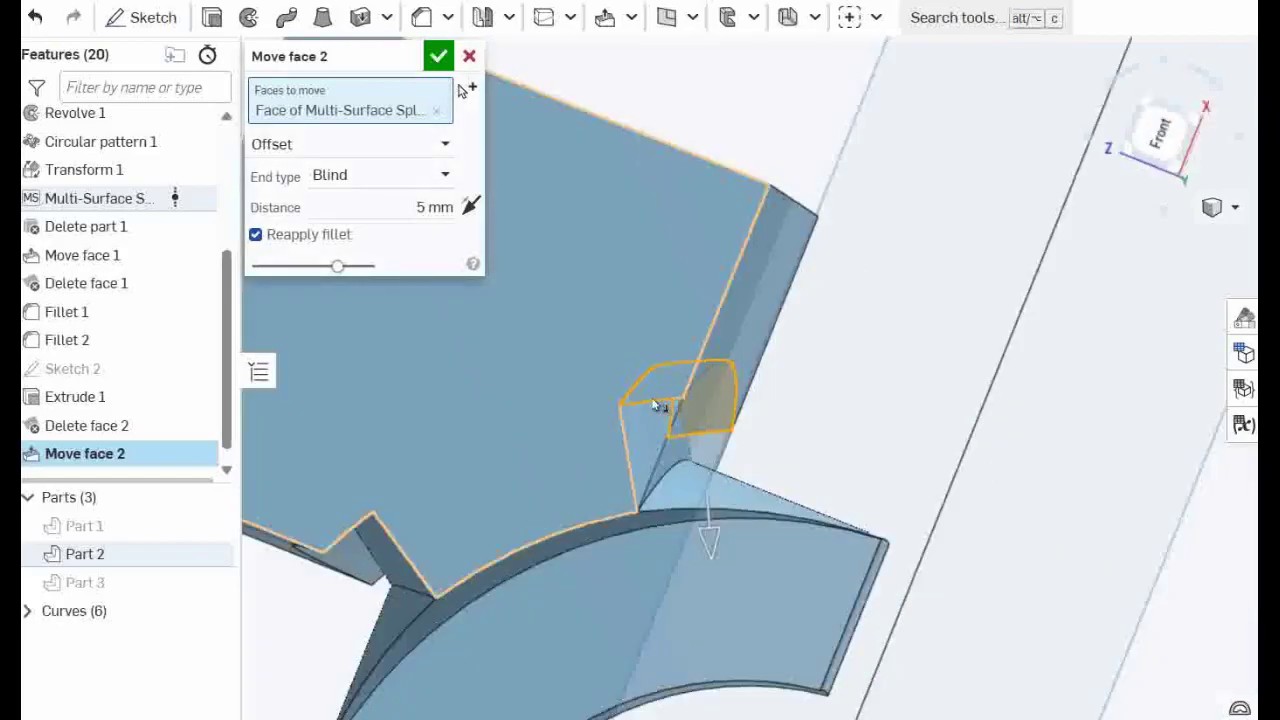
{"action": "left_click", "coordinate": [441, 208]}
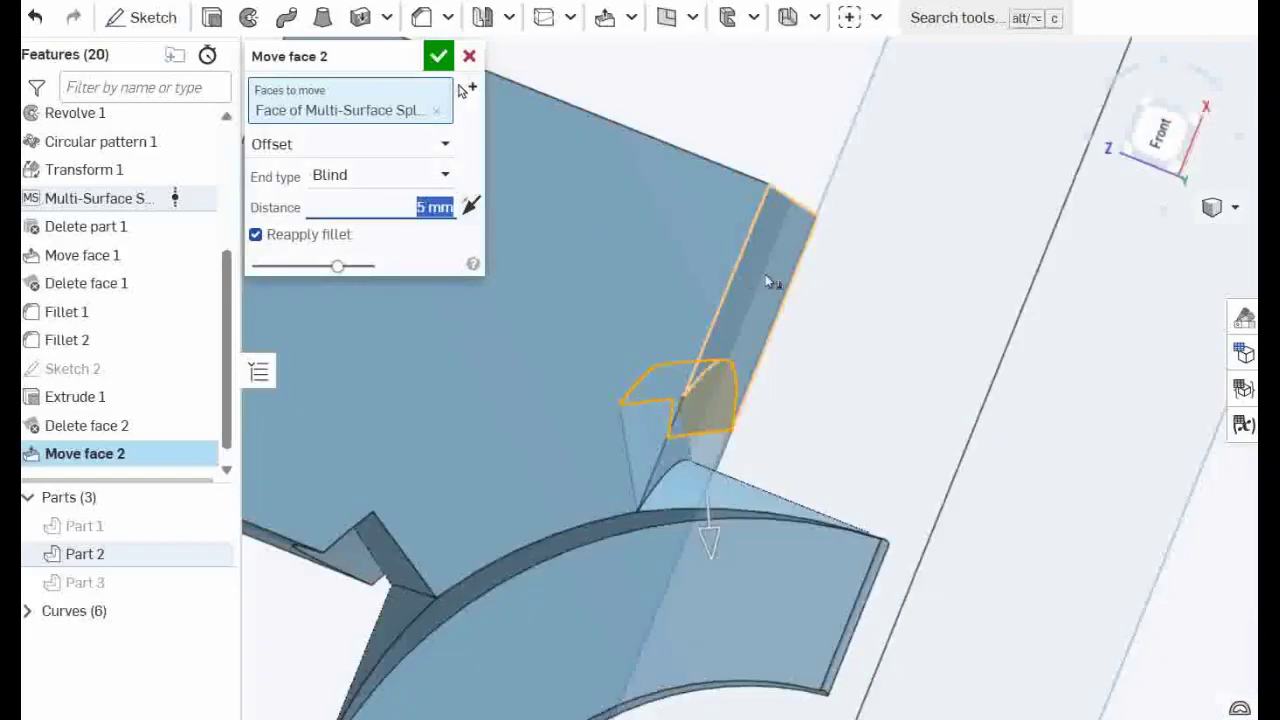
{"action": "type", "text": "3"}
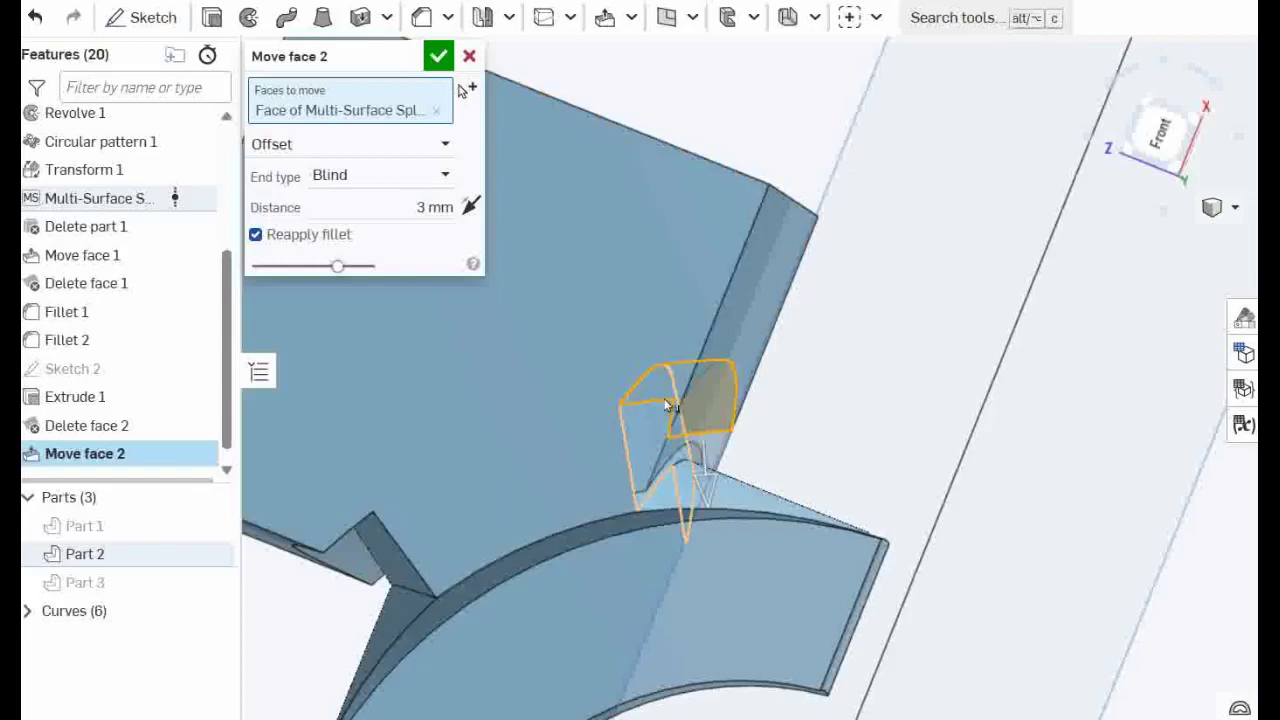
{"action": "left_click", "coordinate": [419, 210]}
{"action": "type", "text": "5"}
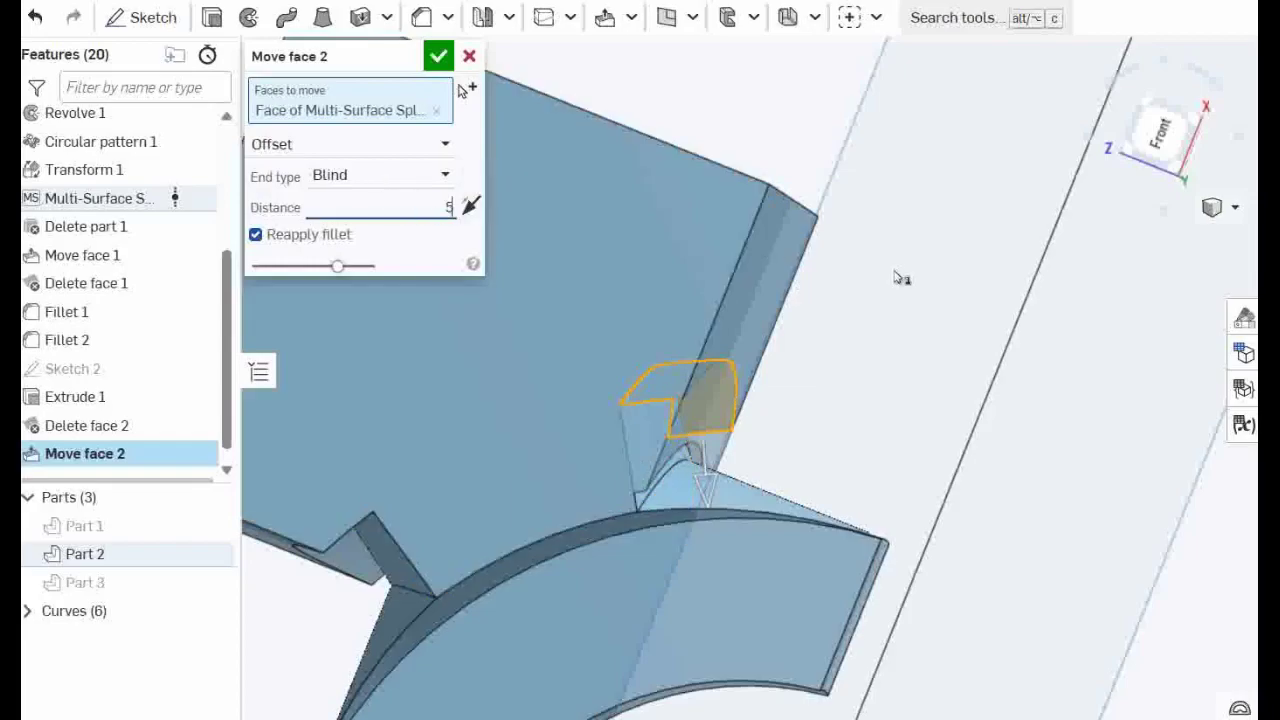
- Add the matching curved ledge face under the block's other inner side to the face offset and apply it
{"action": "right_click_drag", "start_coordinate": [920, 410], "coordinate": [1000, 357]}
{"action": "scroll", "coordinate": [618, 402], "scroll_direction": "down", "scroll_amount": 5}
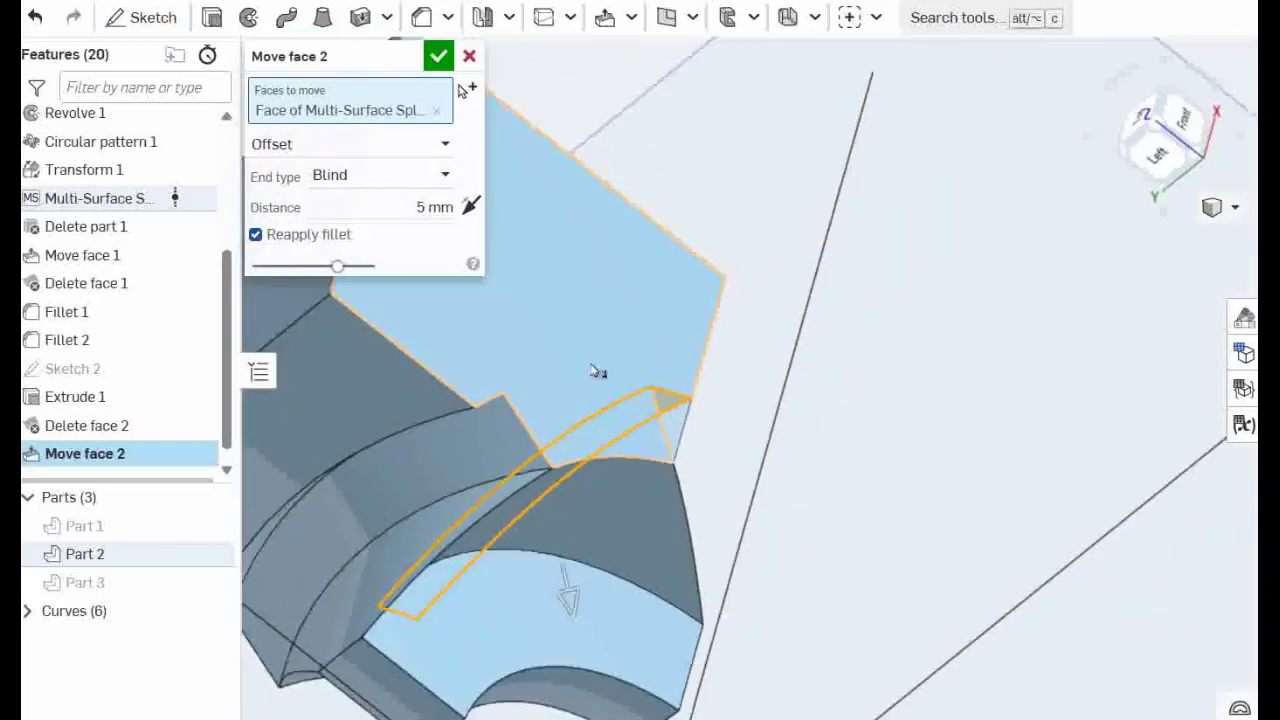
{"action": "left_click", "coordinate": [405, 427]}
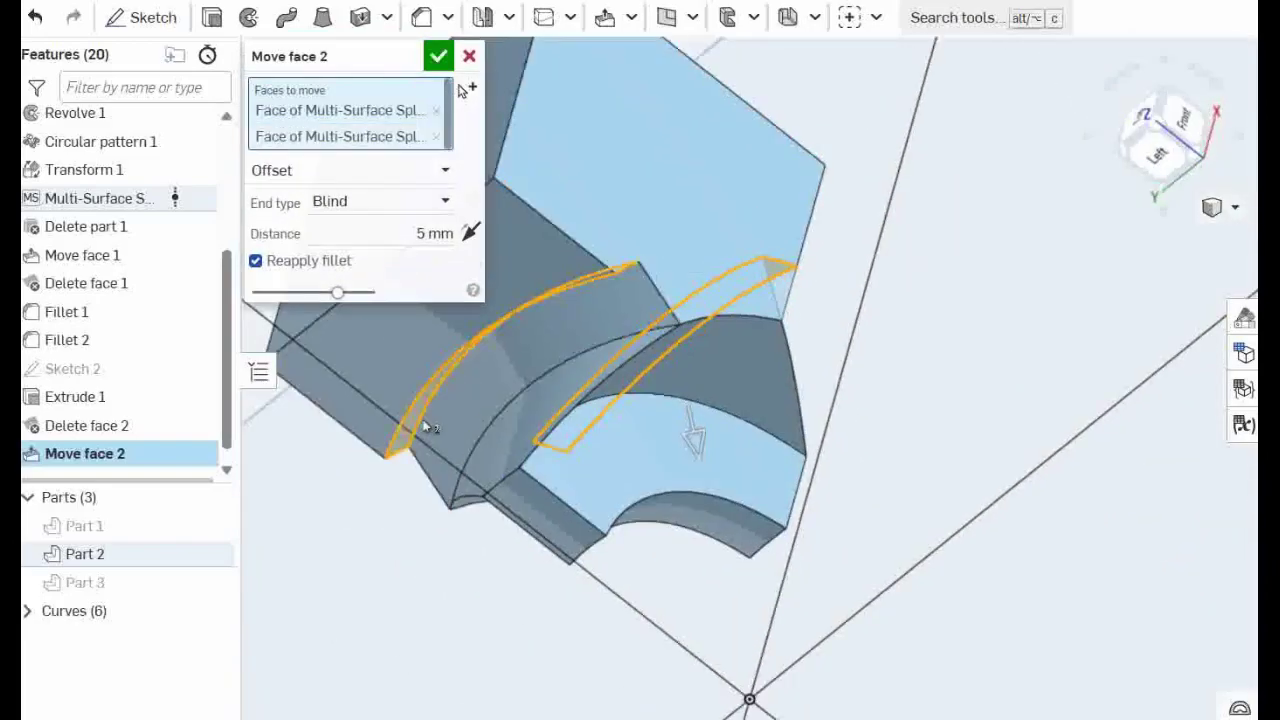
{"action": "right_click_drag", "start_coordinate": [723, 357], "coordinate": [843, 258]}
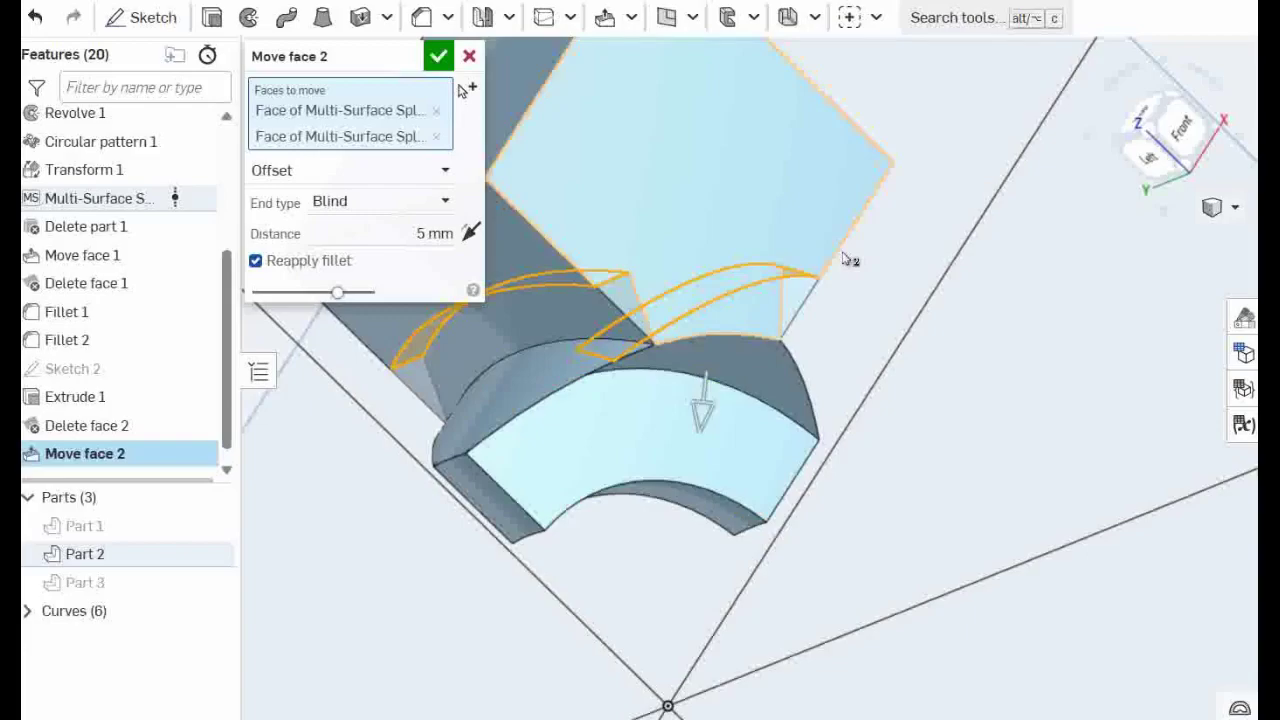
{"action": "right_click_drag", "start_coordinate": [791, 337], "coordinate": [740, 290]}
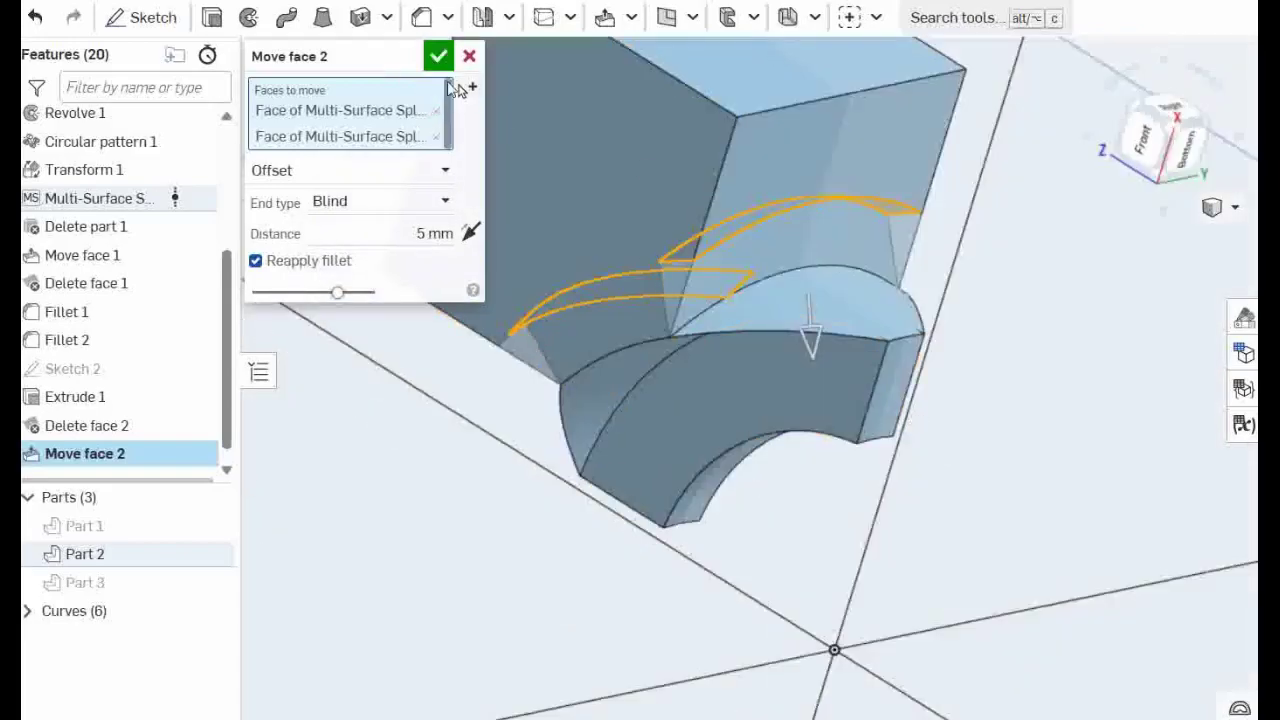
{"action": "left_click", "coordinate": [437, 58]}
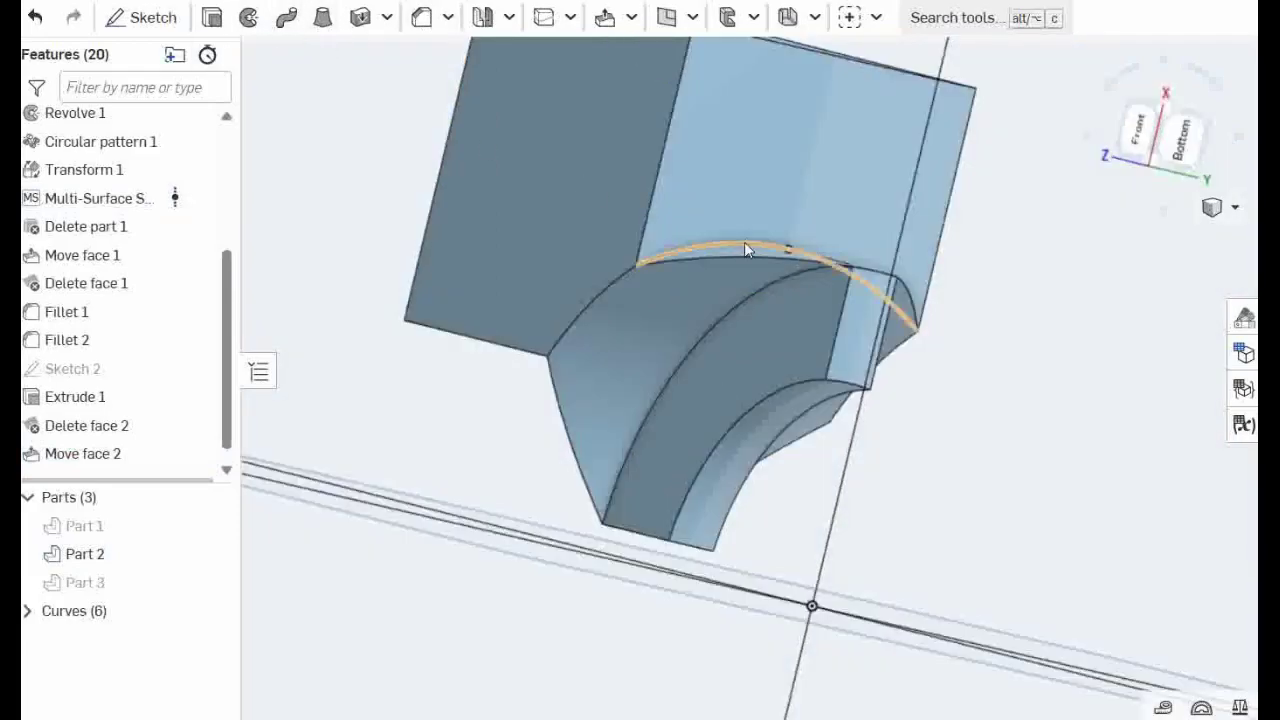
- Set up a 4 mm radius fillet on the two side edges of the outer block's first inner face
{"action": "right_click_drag", "start_coordinate": [744, 241], "coordinate": [696, 257]}
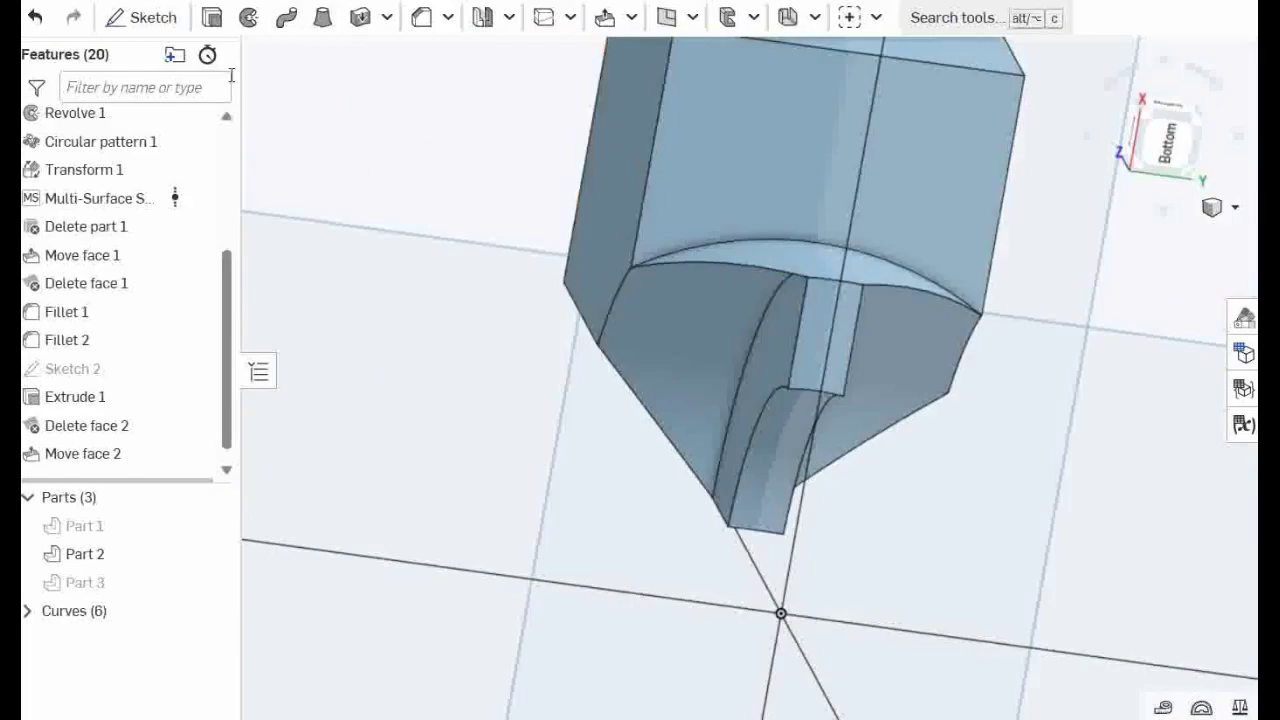
{"action": "right_click_drag", "start_coordinate": [700, 290], "coordinate": [640, 305]}
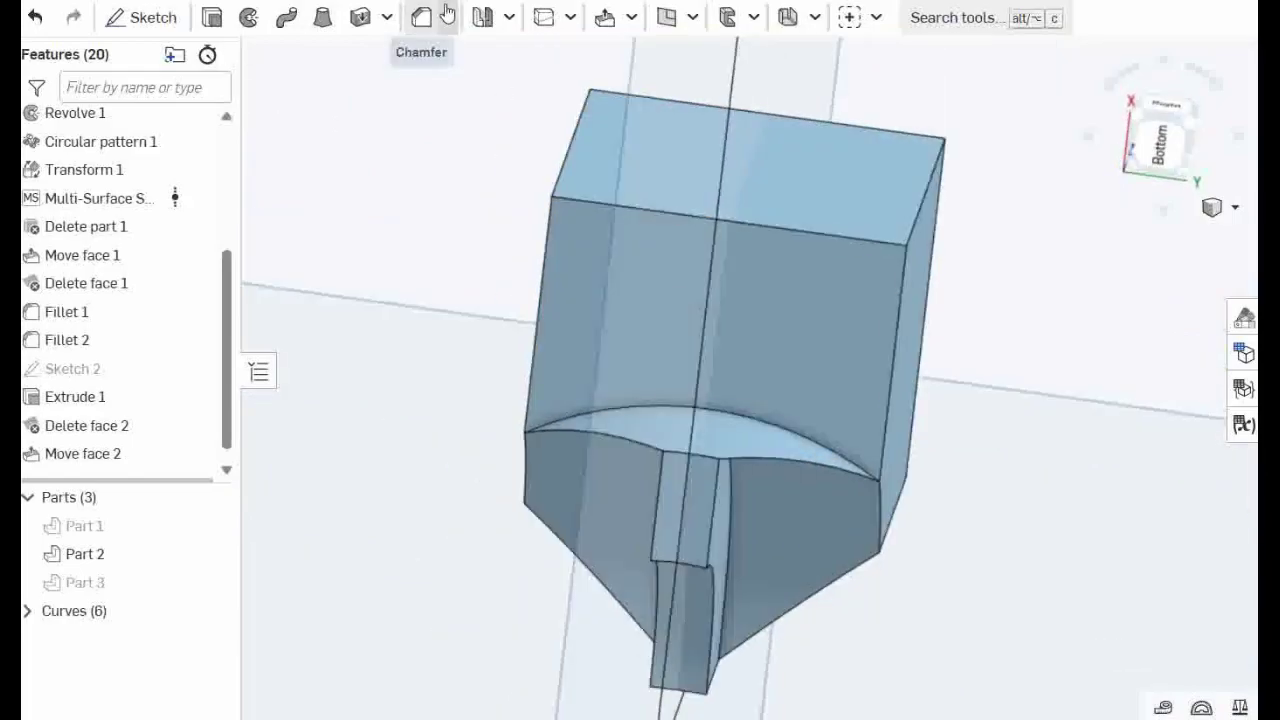
{"action": "left_click", "coordinate": [450, 18]}
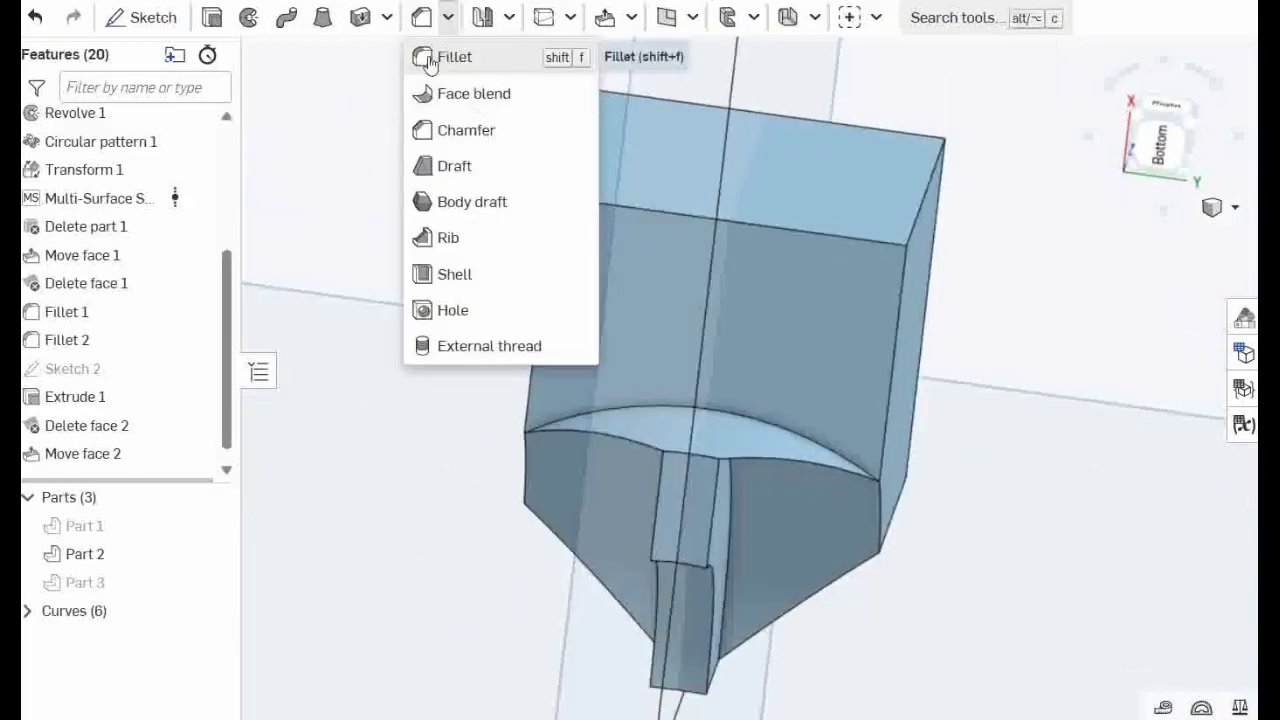
{"action": "left_click", "coordinate": [424, 56]}
{"action": "left_click", "coordinate": [546, 240]}
{"action": "left_click", "coordinate": [935, 358]}
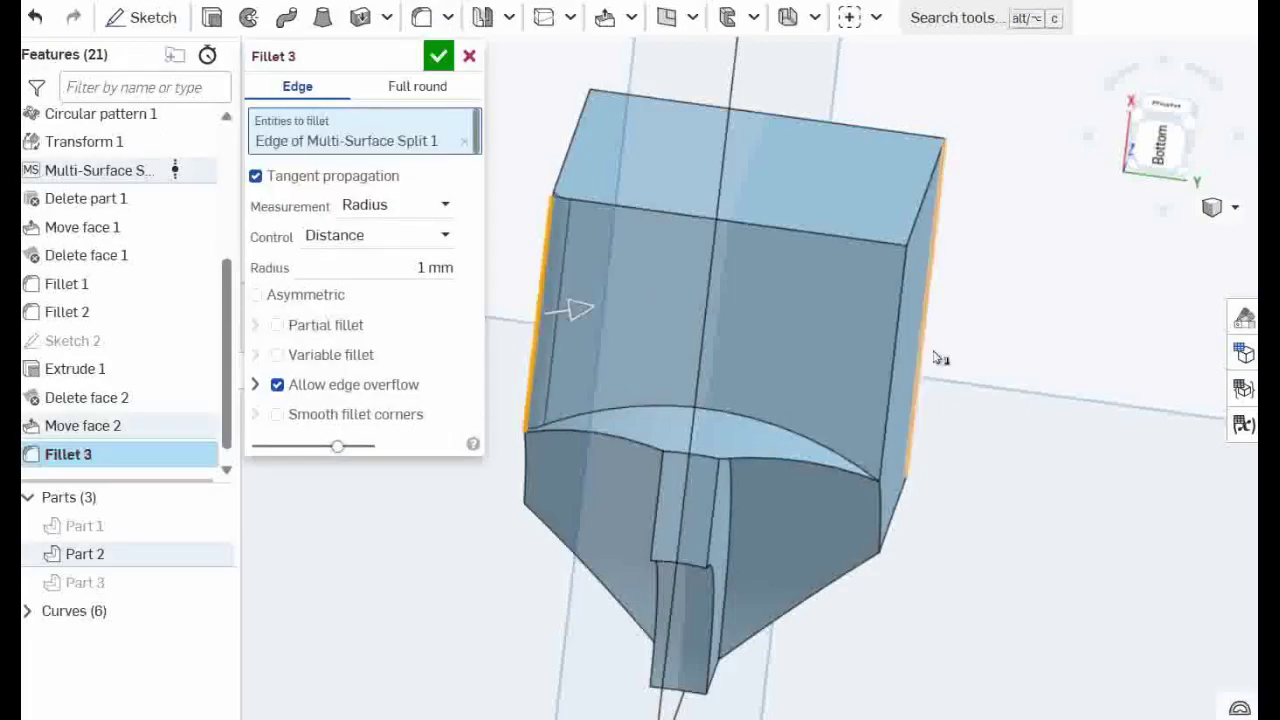
{"action": "left_click", "coordinate": [892, 360]}
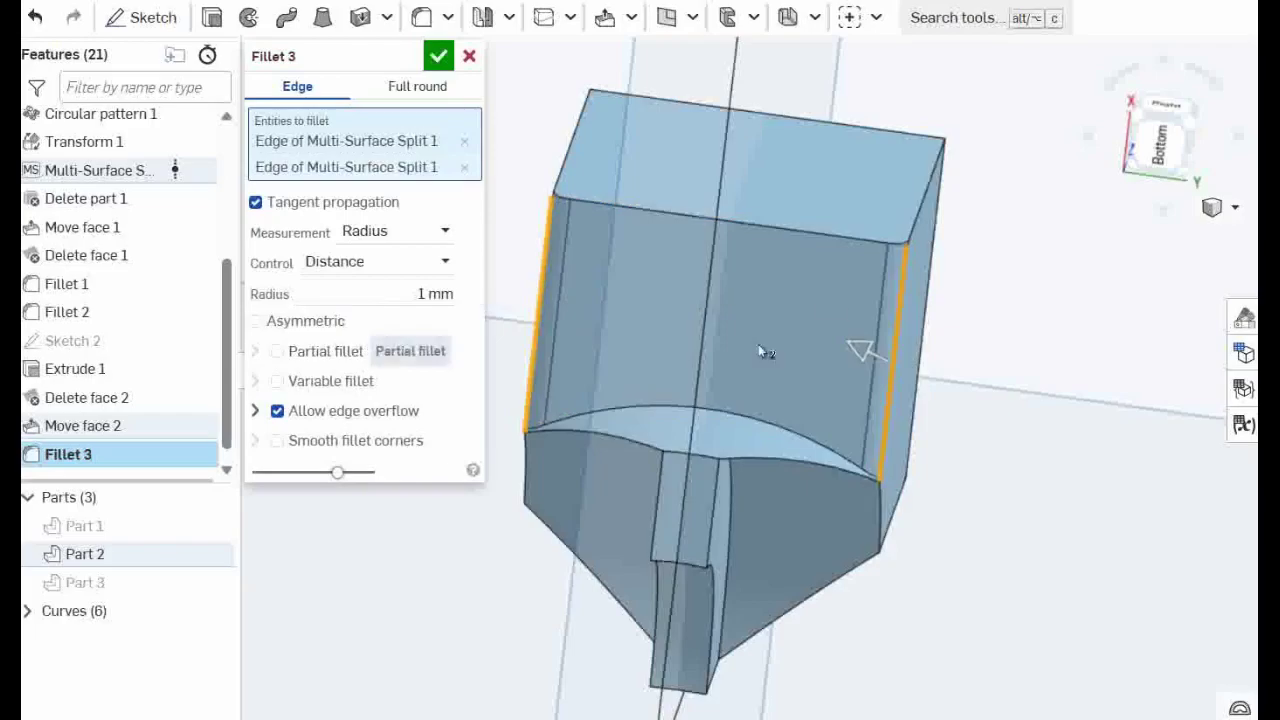
{"action": "right_click_drag", "start_coordinate": [760, 346], "coordinate": [834, 375]}
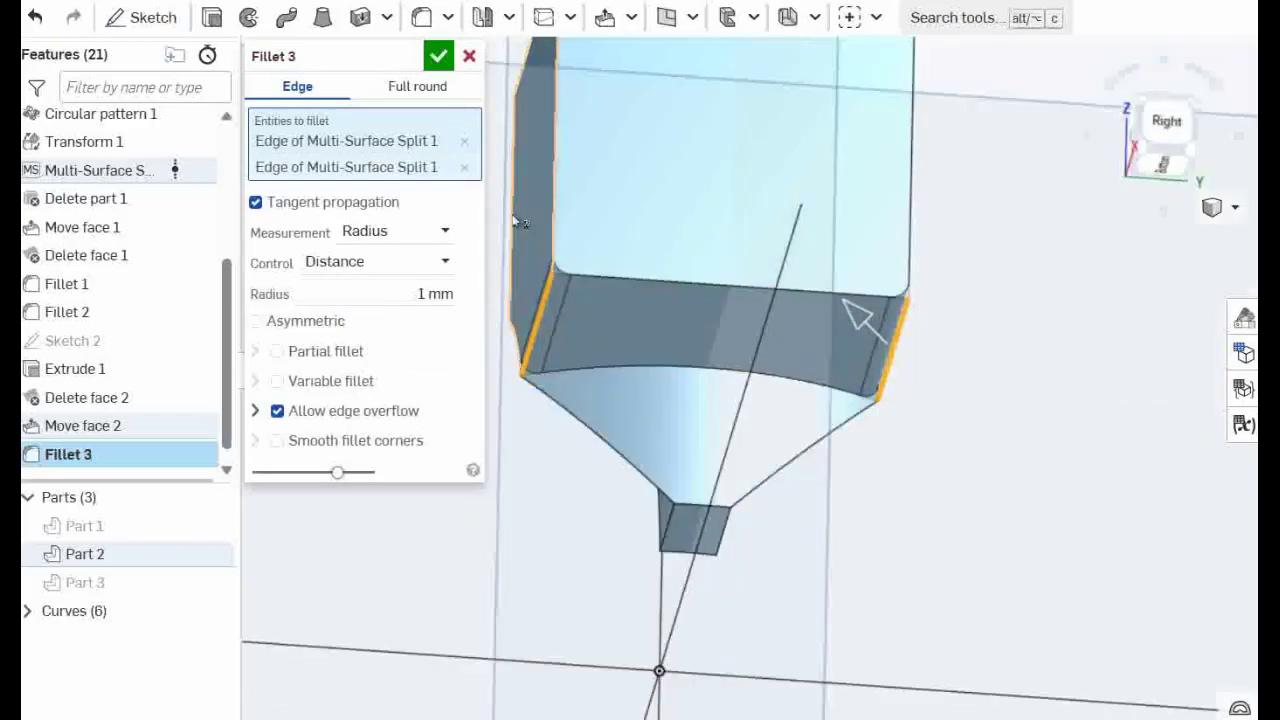
{"action": "left_click", "coordinate": [423, 295]}
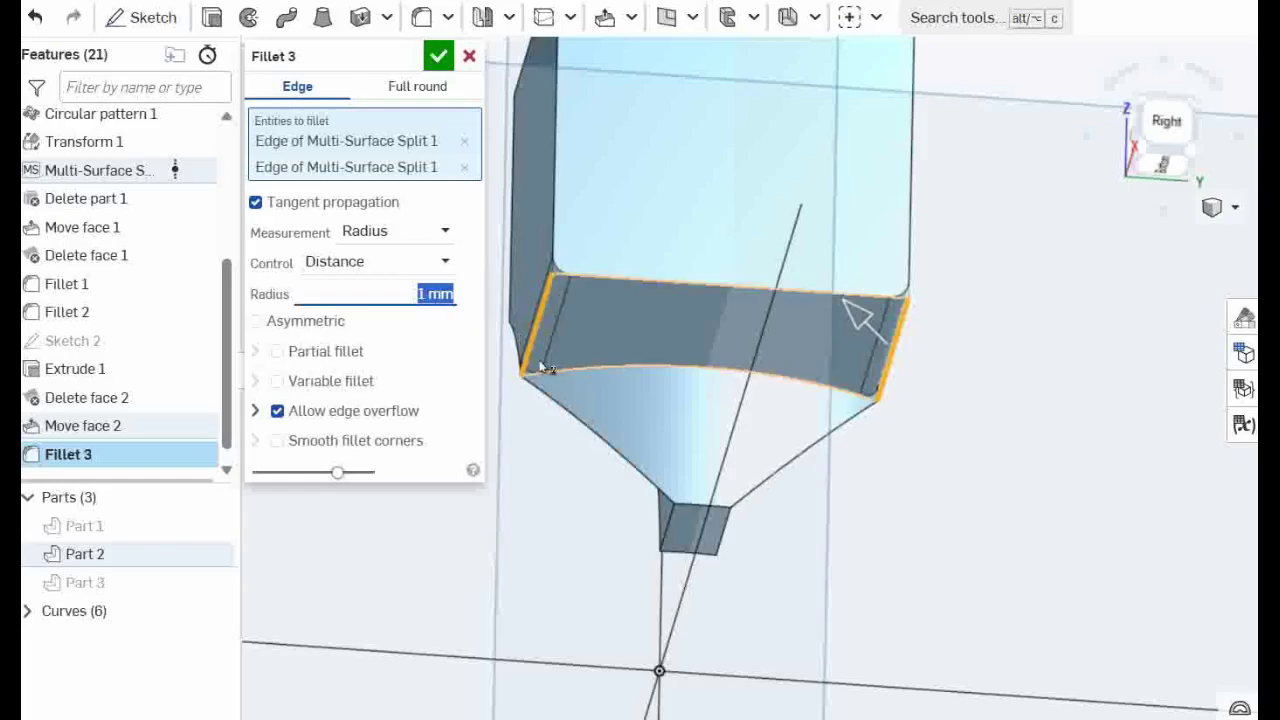
{"action": "key", "text": "Return"}
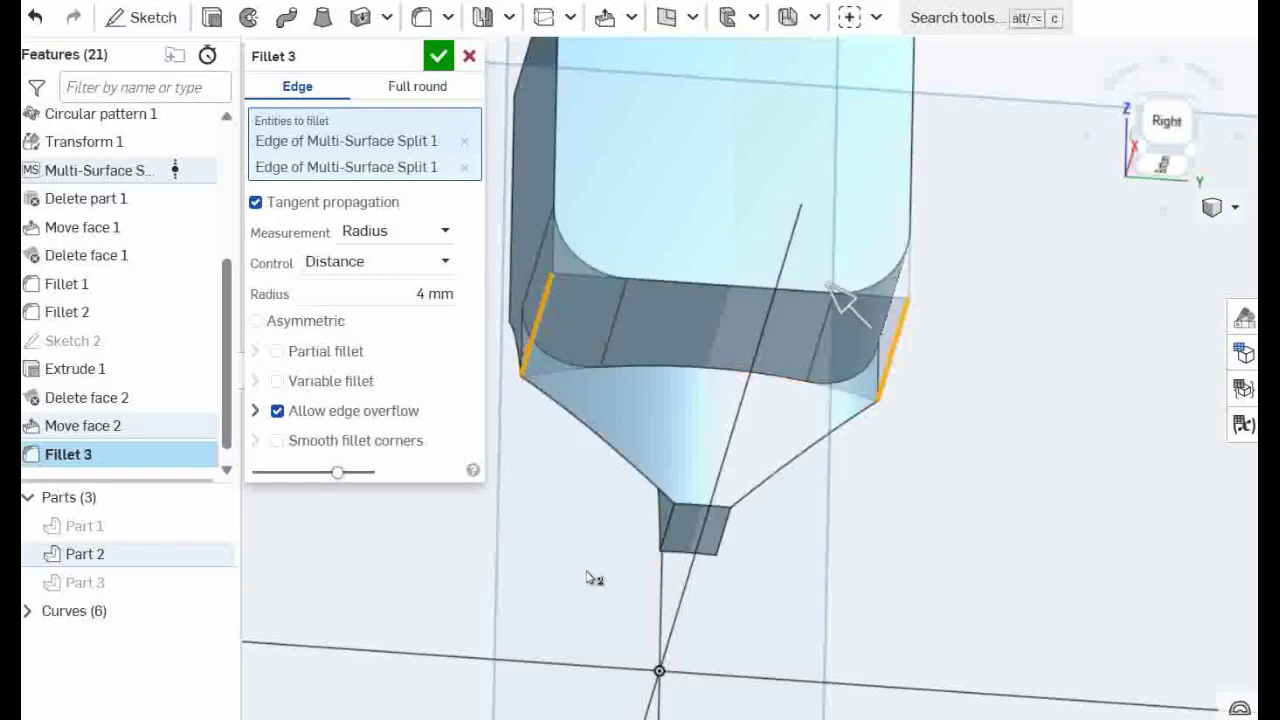
- Make the fillet asymmetric with a 7 mm second radius, flip its direction and apply it
{"action": "left_click", "coordinate": [256, 321]}
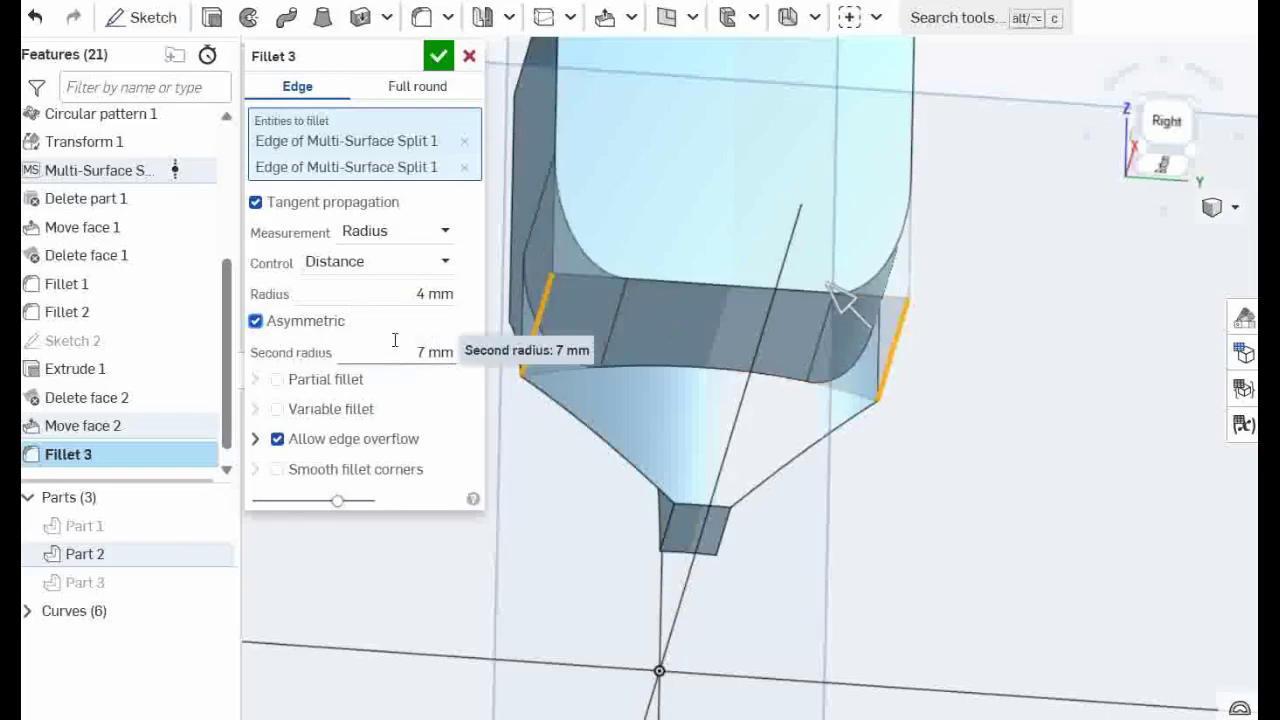
{"action": "middle_click_drag", "start_coordinate": [731, 230], "coordinate": [731, 276]}
{"action": "right_click_drag", "start_coordinate": [731, 276], "coordinate": [710, 320]}
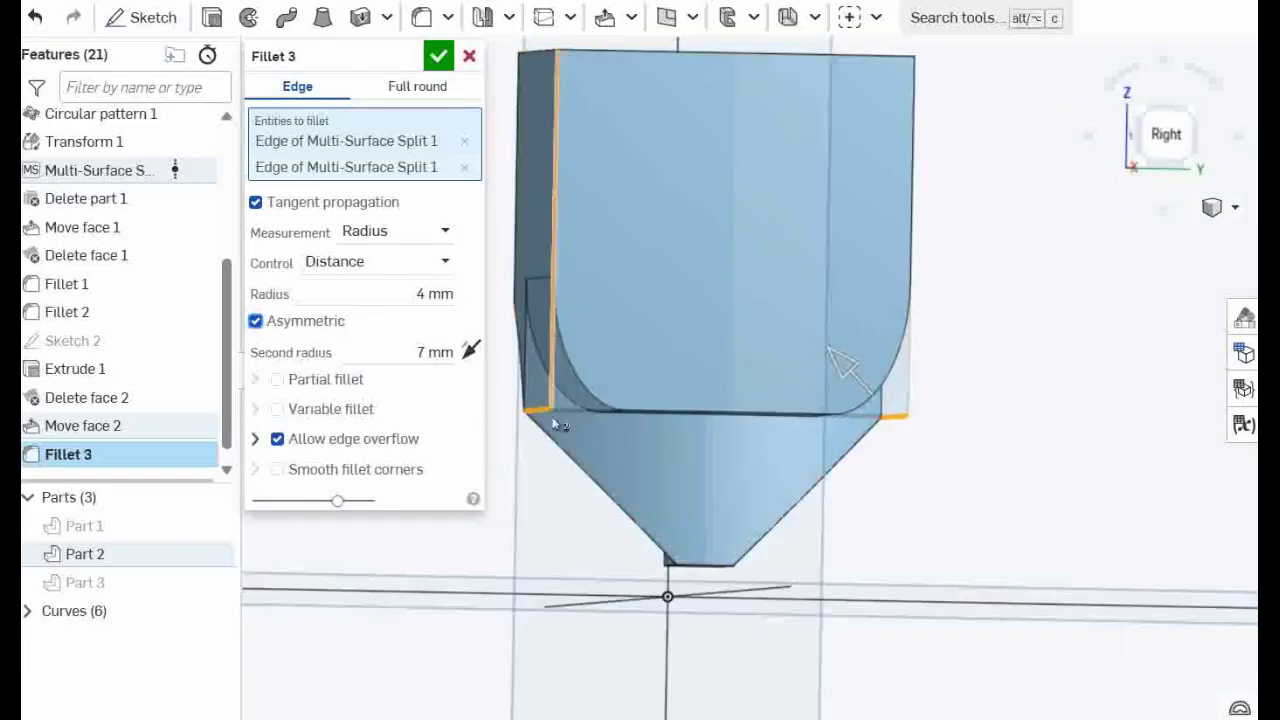
{"action": "left_click", "coordinate": [470, 354]}
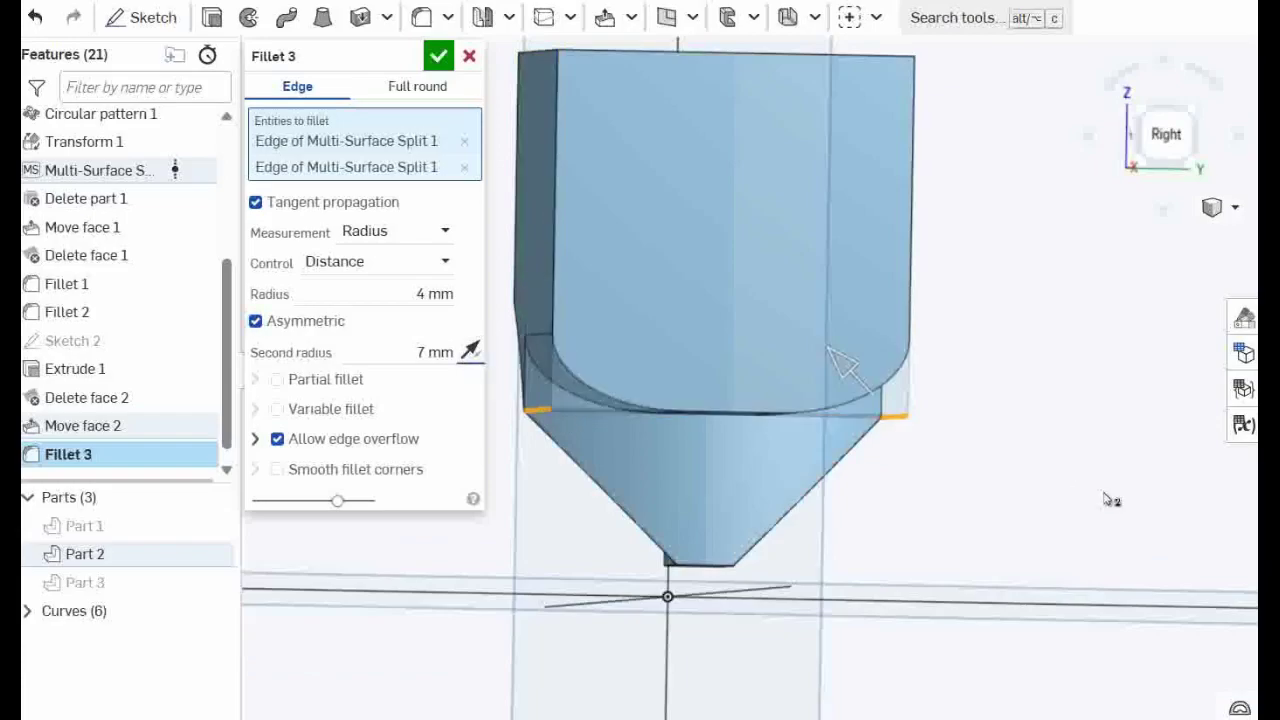
{"action": "mouse_move", "coordinate": [1109, 498]}
{"action": "right_mouse_down"}
{"action": "mouse_move", "coordinate": [1084, 397]}
{"action": "mouse_move", "coordinate": [1114, 452]}
{"action": "mouse_move", "coordinate": [1105, 485]}
{"action": "right_mouse_up"}
{"action": "left_click", "coordinate": [438, 56]}
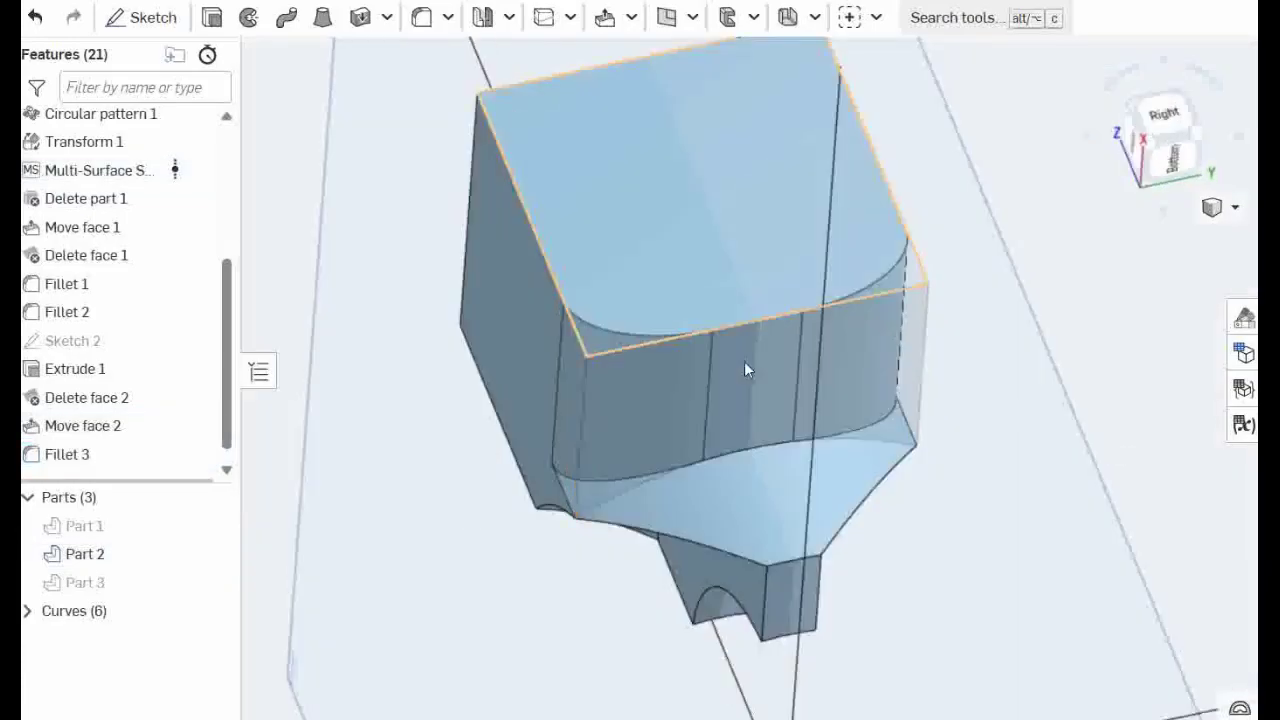
- Fillet the two matching side edges of the block's other inner face with a 4 mm asymmetric fillet
{"action": "right_click_drag", "start_coordinate": [743, 490], "coordinate": [848, 427]}
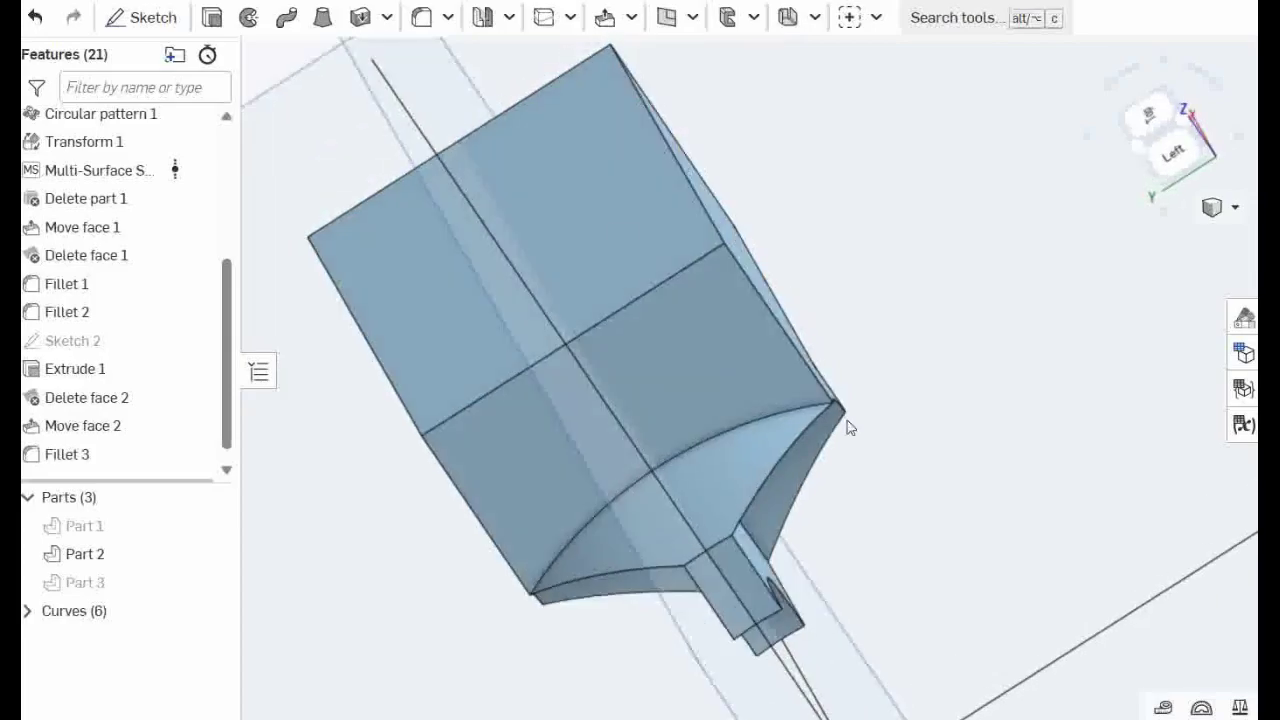
{"action": "left_click", "coordinate": [416, 30]}
{"action": "left_click", "coordinate": [753, 288]}
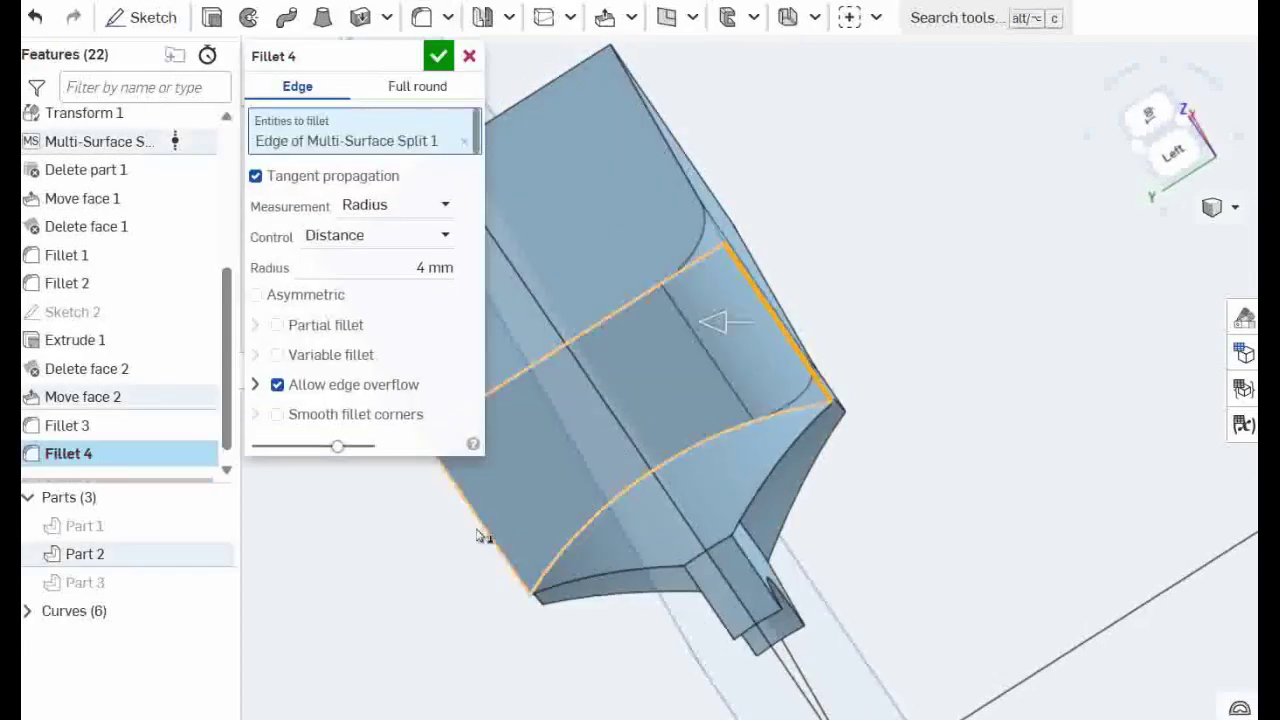
{"action": "left_click", "coordinate": [490, 543]}
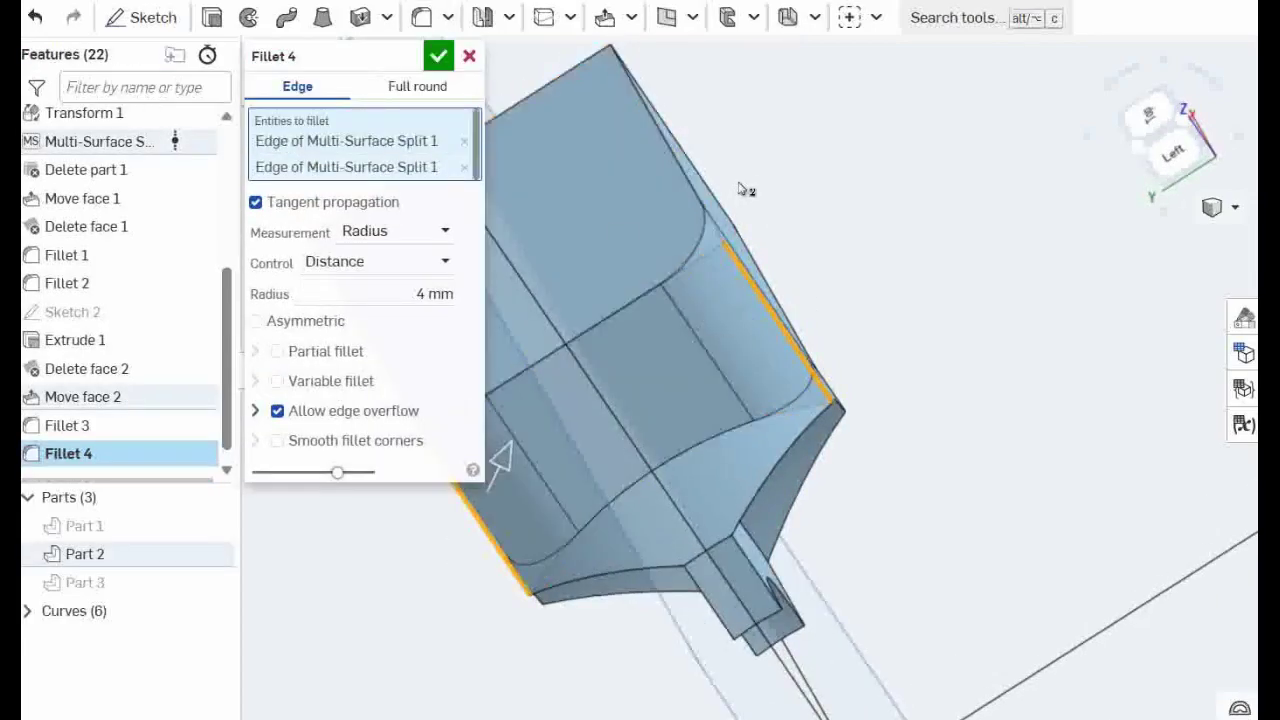
{"action": "right_click_drag", "start_coordinate": [830, 216], "coordinate": [860, 300]}
{"action": "left_click", "coordinate": [256, 321]}
{"action": "left_click", "coordinate": [438, 56]}
- Set up a 1 mm radius fillet on one curved edge of the foot beneath the edge piece's outer block
{"action": "right_click_drag", "start_coordinate": [687, 539], "coordinate": [711, 504]}
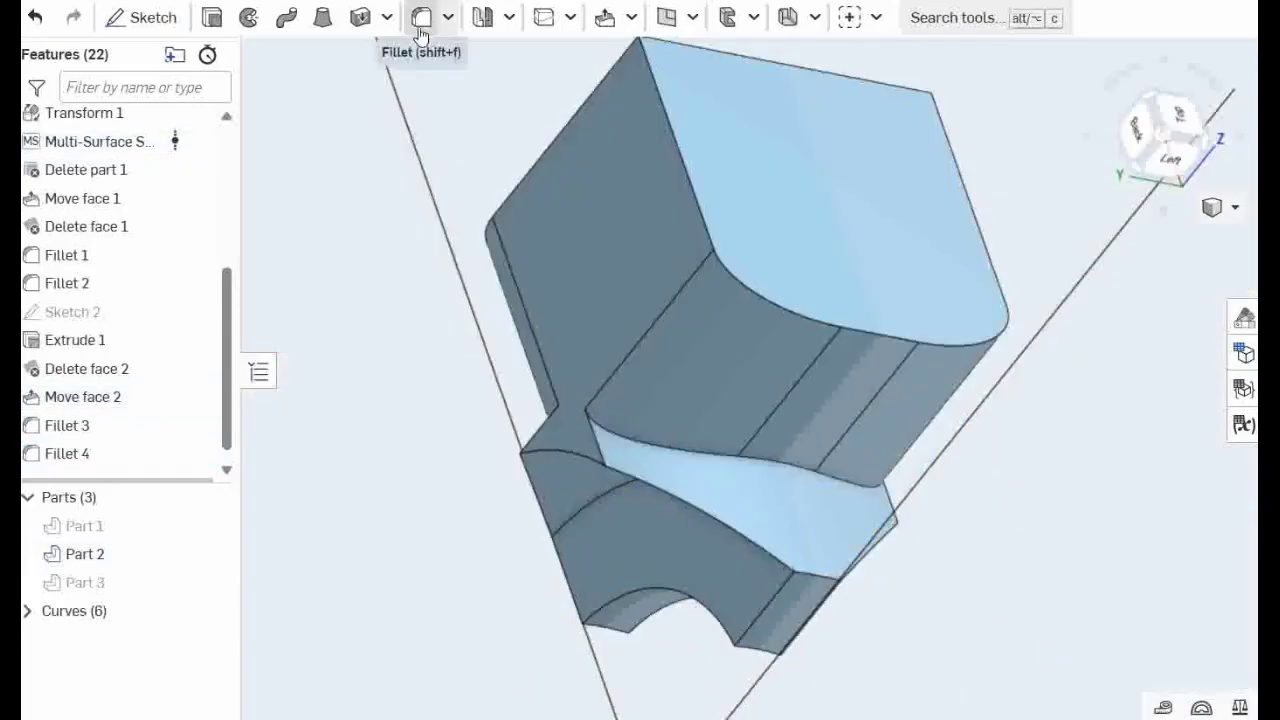
{"action": "left_click", "coordinate": [421, 17]}
{"action": "left_click", "coordinate": [675, 495]}
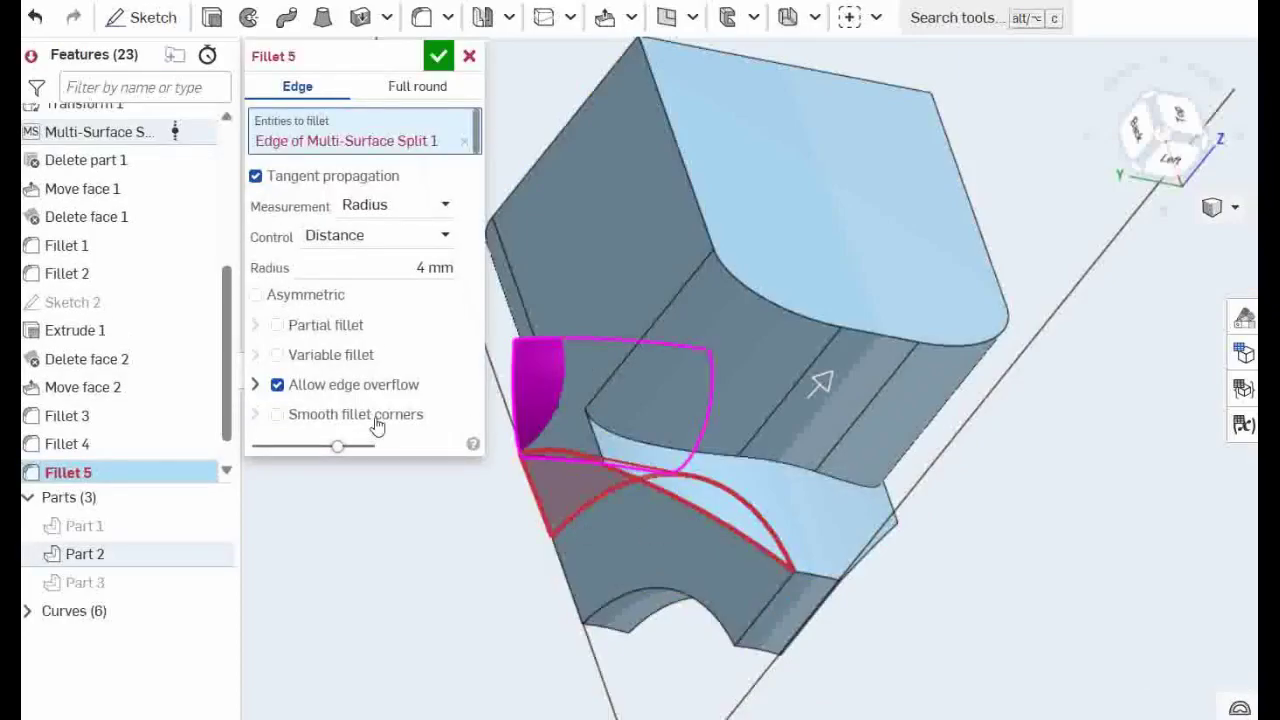
{"action": "left_click", "coordinate": [422, 266]}
{"action": "type", "text": "1"}
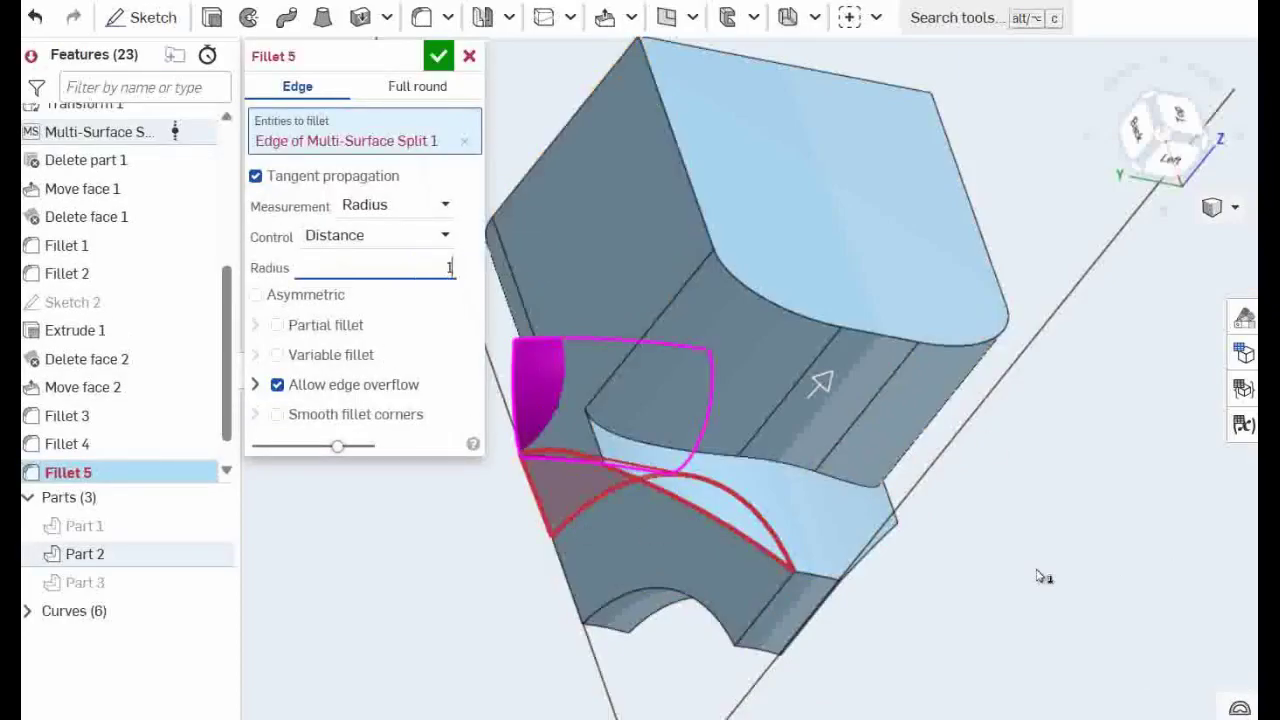
{"action": "key", "text": "Return"}
- Add the other three matching curved edges of the foot to the 1 mm fillet and apply it
{"action": "right_click_drag", "start_coordinate": [982, 591], "coordinate": [916, 589]}
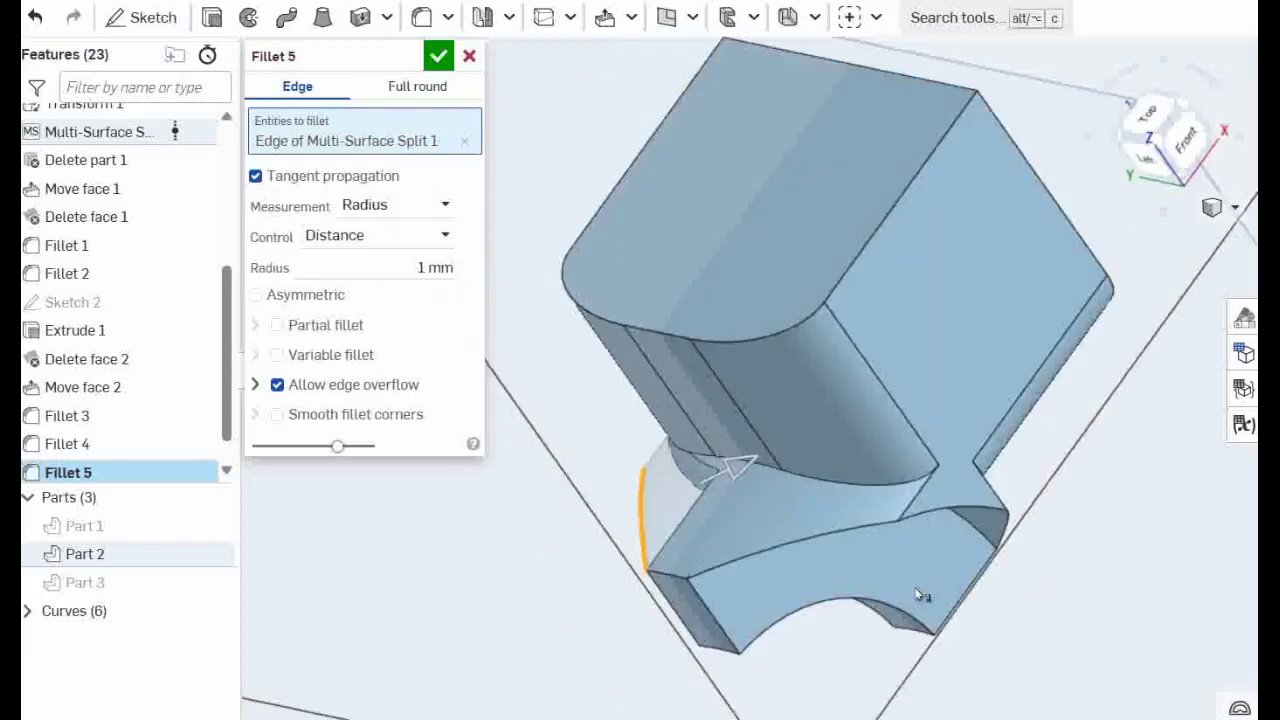
{"action": "left_click", "coordinate": [860, 541]}
{"action": "right_click_drag", "start_coordinate": [1086, 591], "coordinate": [950, 521]}
{"action": "left_click", "coordinate": [950, 521]}
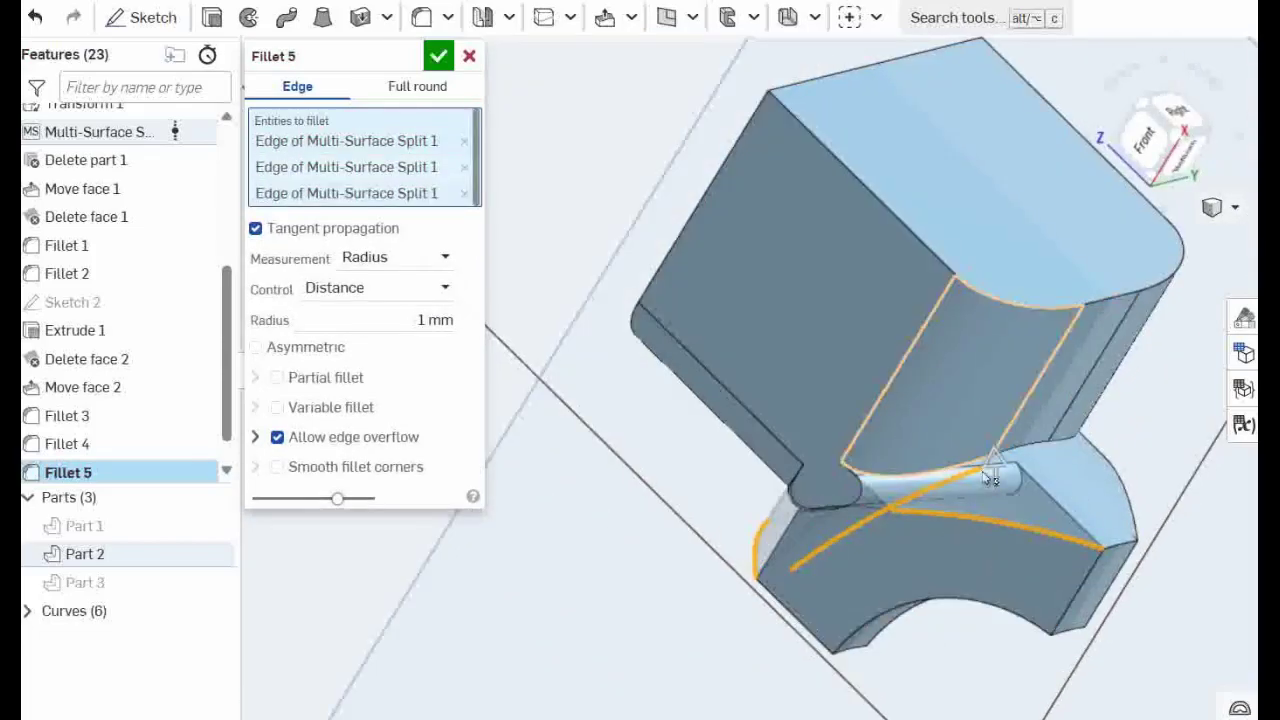
{"action": "right_click_drag", "start_coordinate": [1078, 440], "coordinate": [1110, 518]}
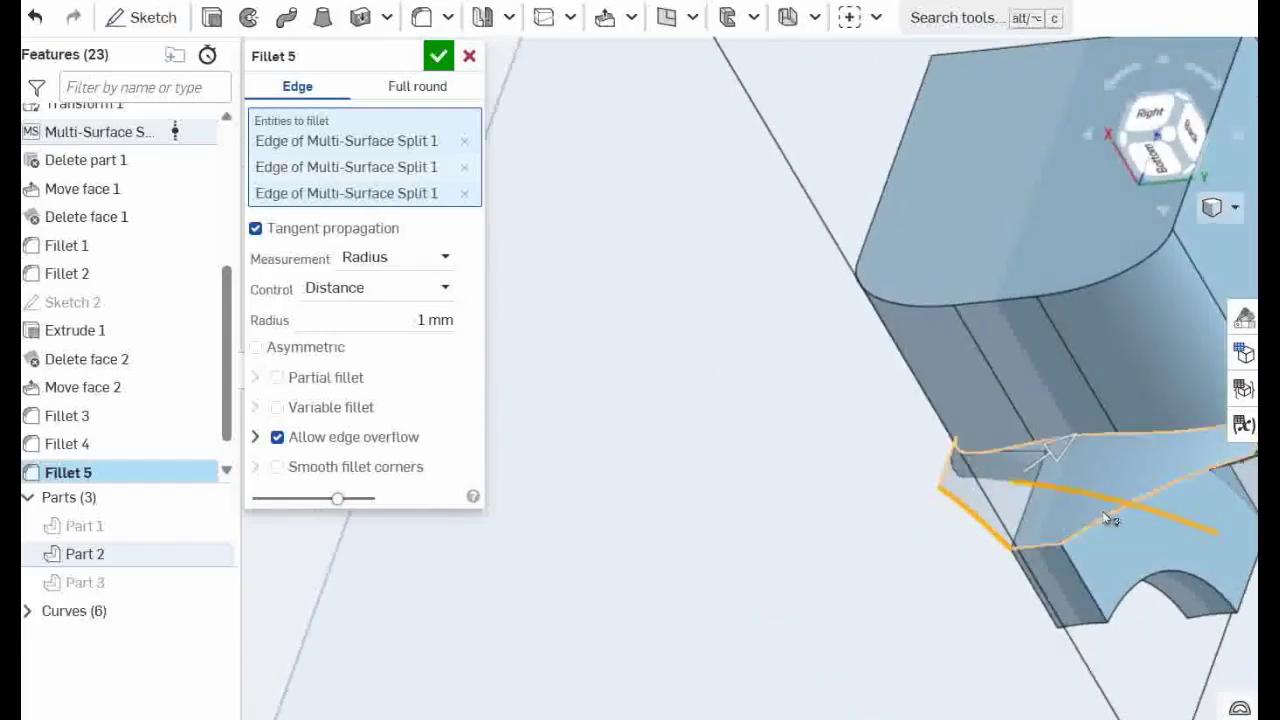
{"action": "left_click", "coordinate": [1139, 504]}
{"action": "middle_click_drag", "start_coordinate": [1109, 426], "coordinate": [694, 498]}
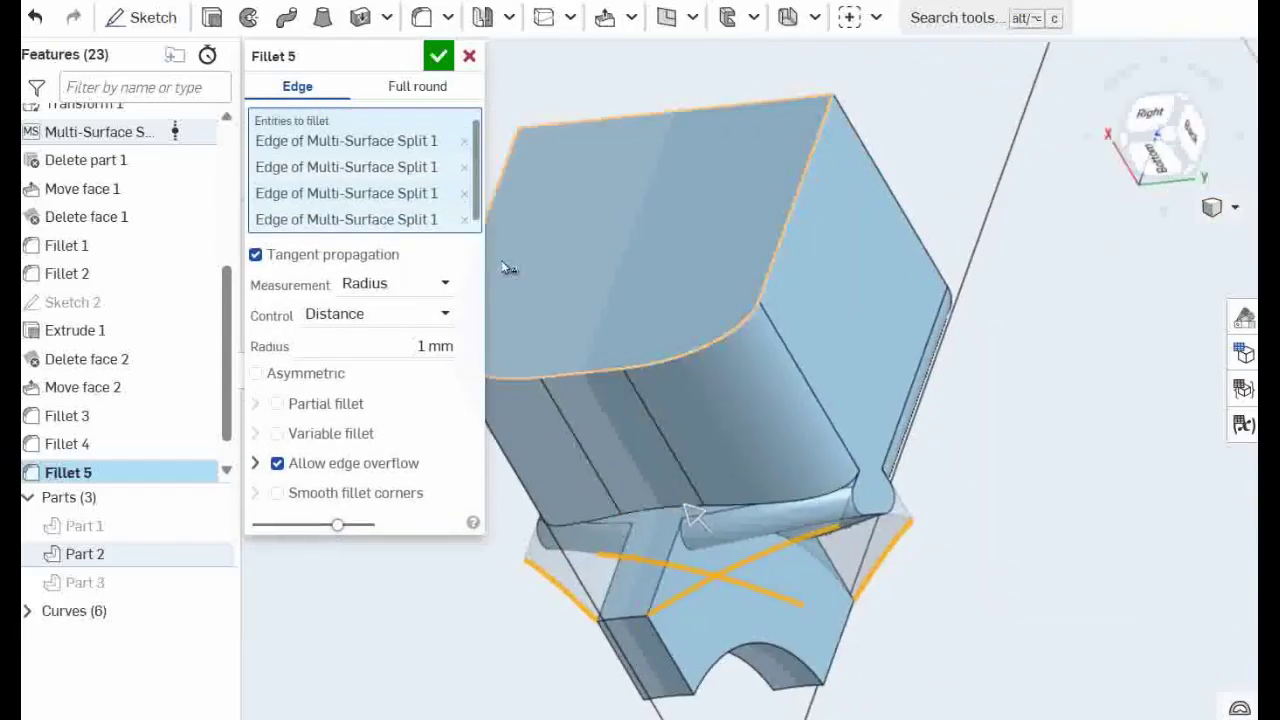
{"action": "left_click", "coordinate": [440, 58]}
- Create a three-point plane through the two end vertices of the block's outermost edge and the origin
{"action": "scroll", "coordinate": [829, 480], "scroll_direction": "up", "scroll_amount": 5}
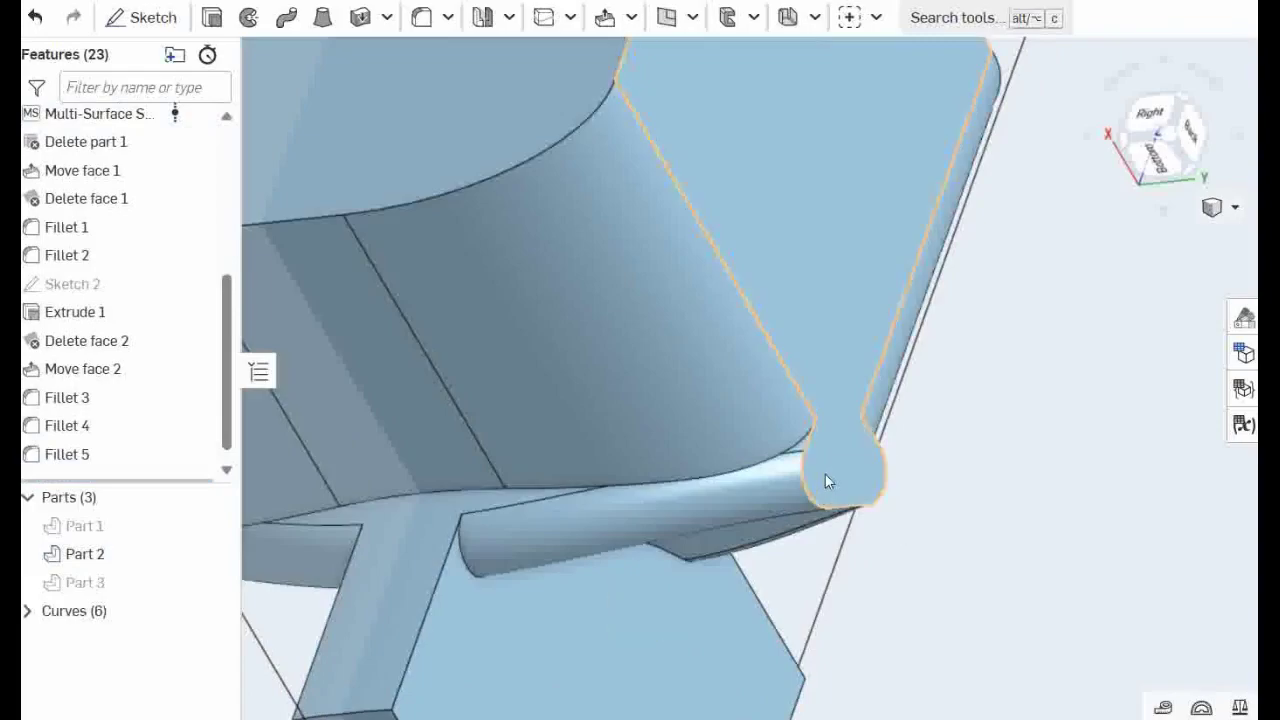
{"action": "scroll", "coordinate": [858, 474], "scroll_direction": "down", "scroll_amount": 6}
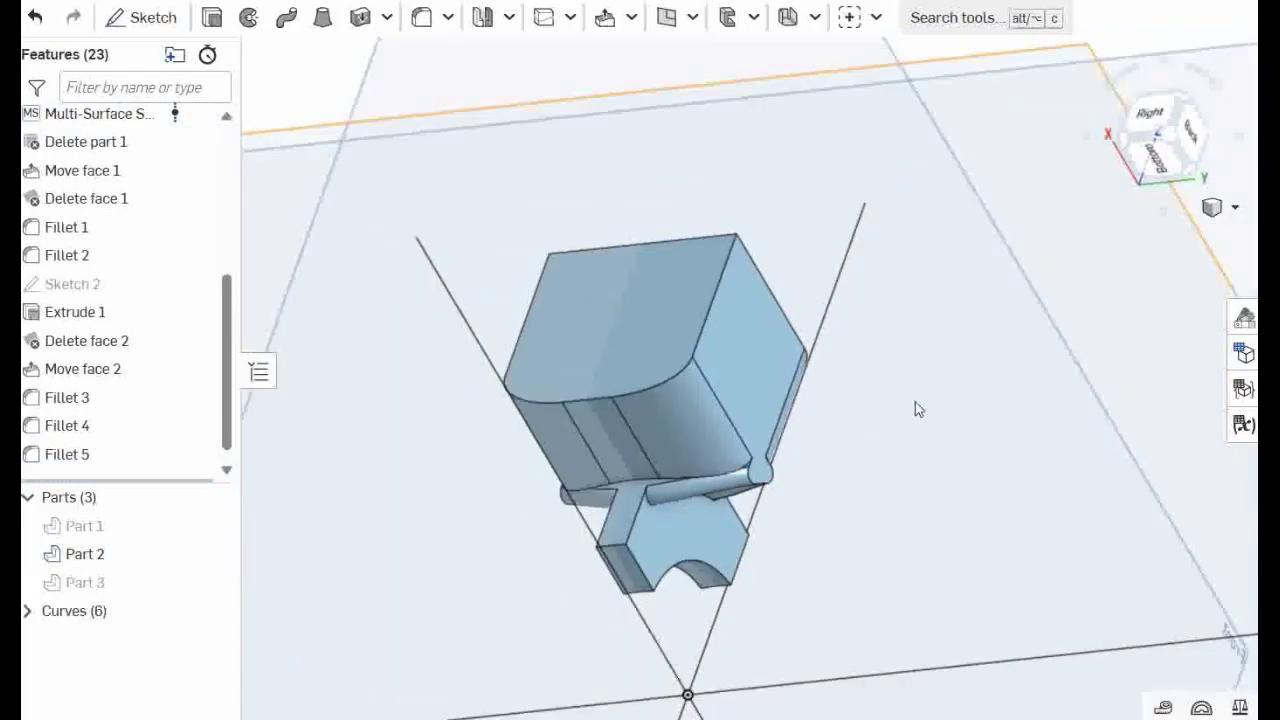
{"action": "left_click", "coordinate": [735, 237]}
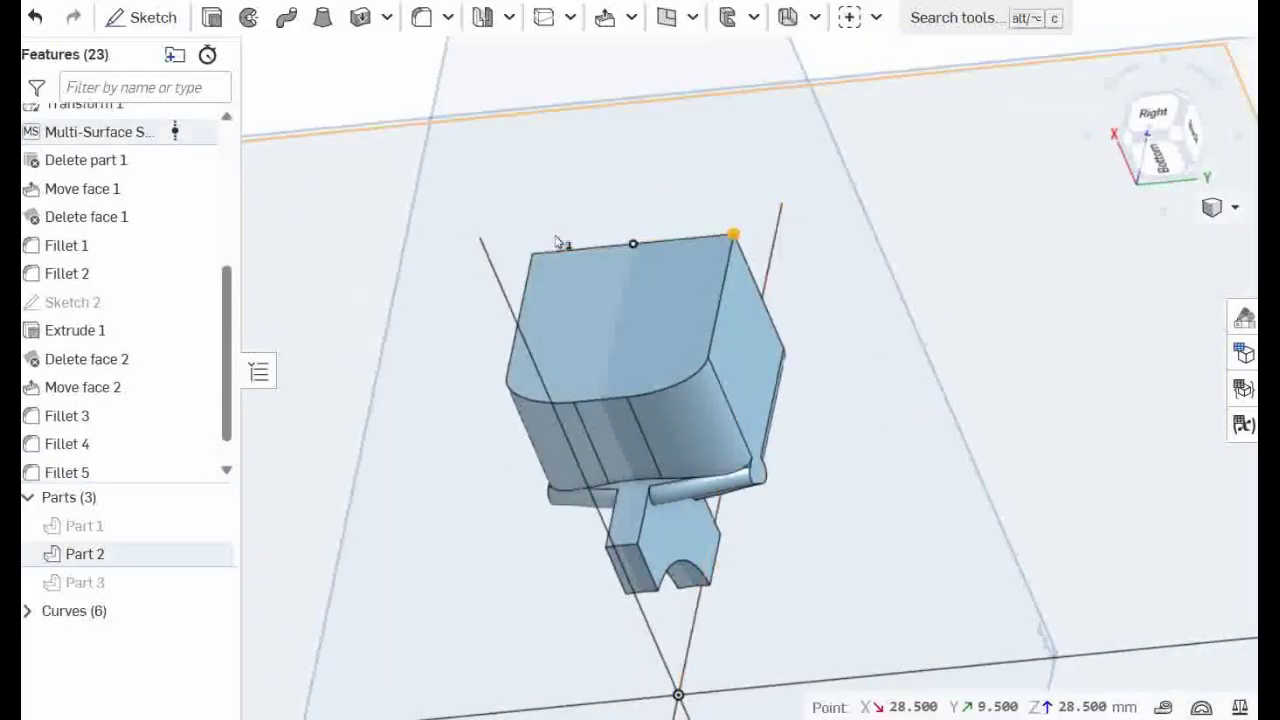
{"action": "left_click", "coordinate": [532, 254]}
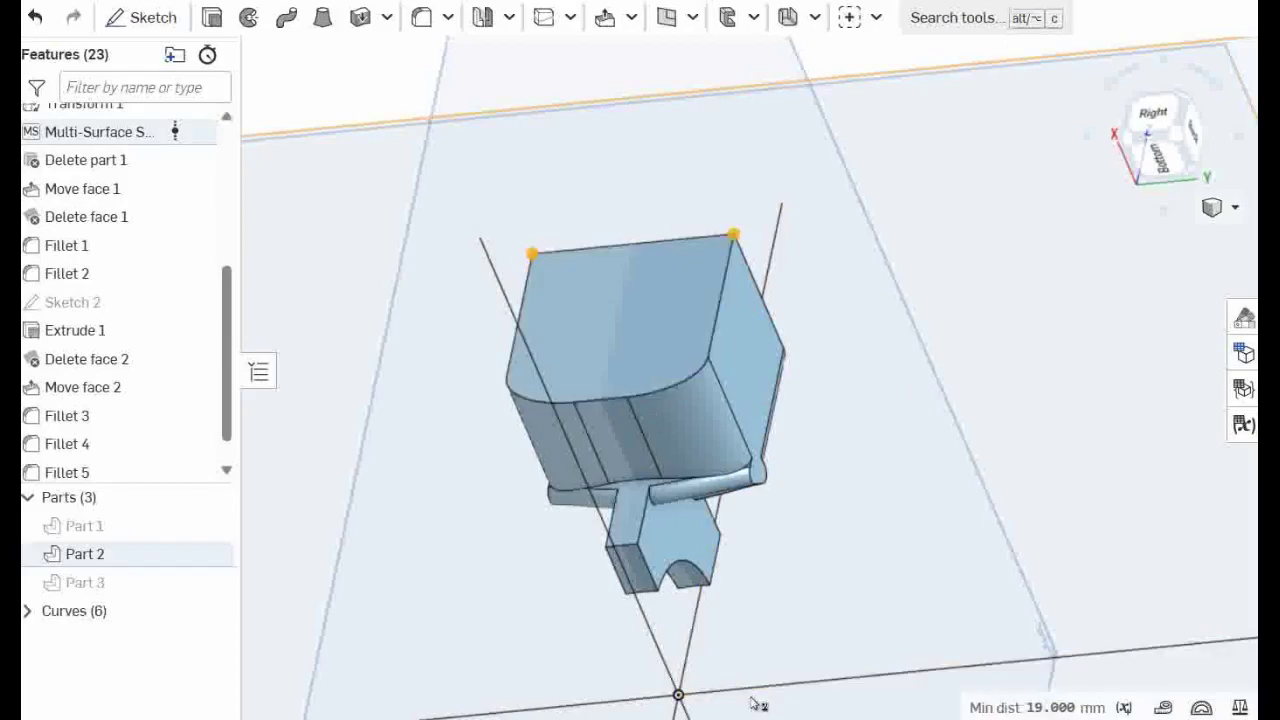
{"action": "left_click_drag", "start_coordinate": [226, 395], "coordinate": [226, 257]}
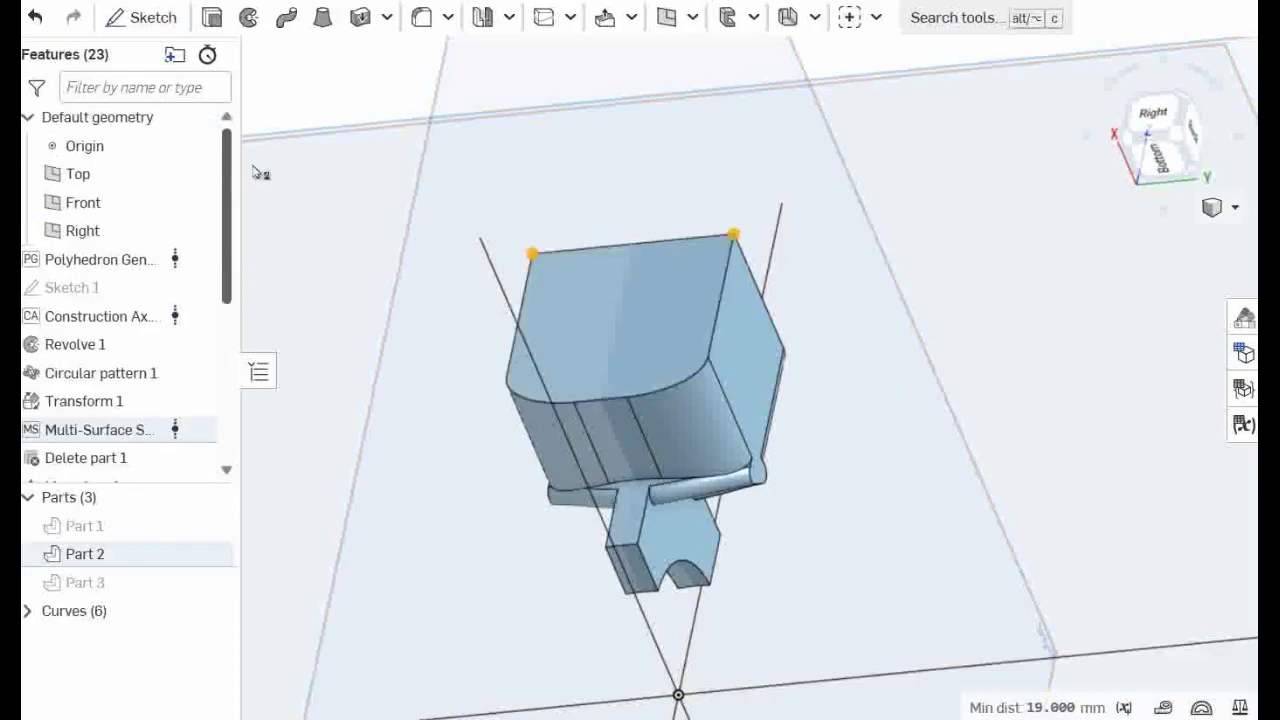
{"action": "left_click", "coordinate": [85, 146]}
{"action": "scroll", "coordinate": [818, 400], "scroll_direction": "down", "scroll_amount": 5}
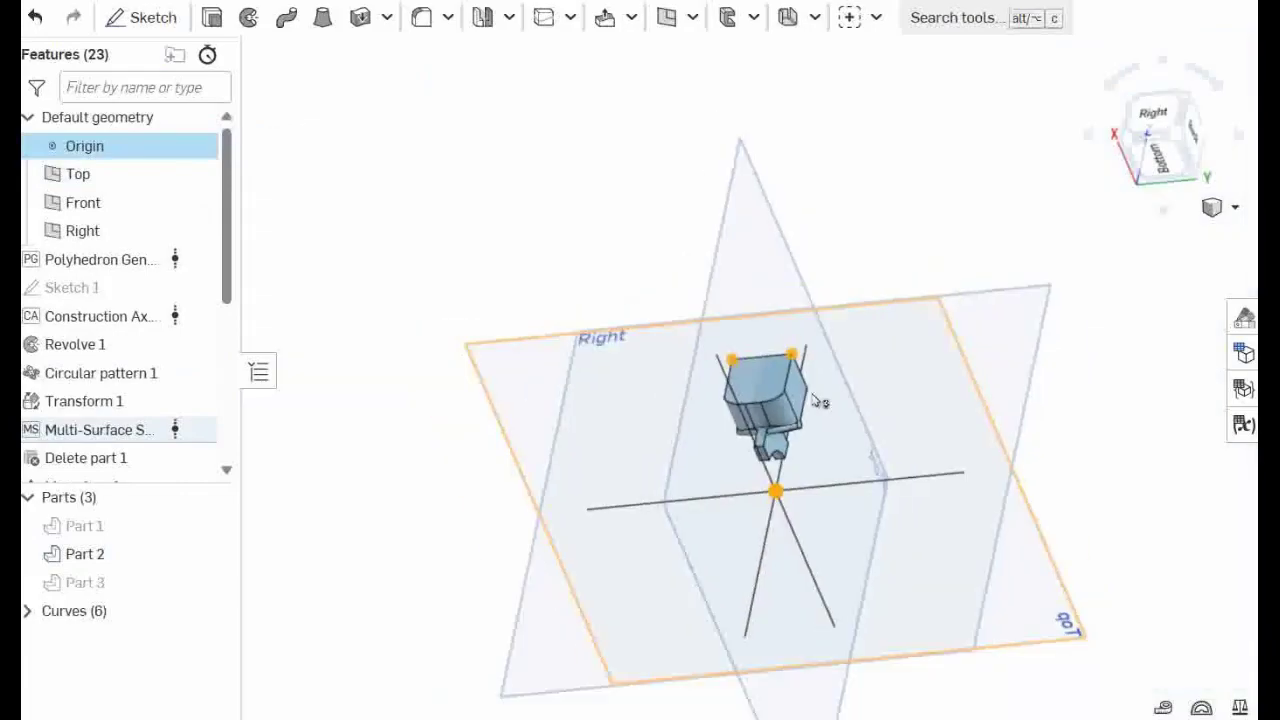
{"action": "left_click", "coordinate": [667, 17]}
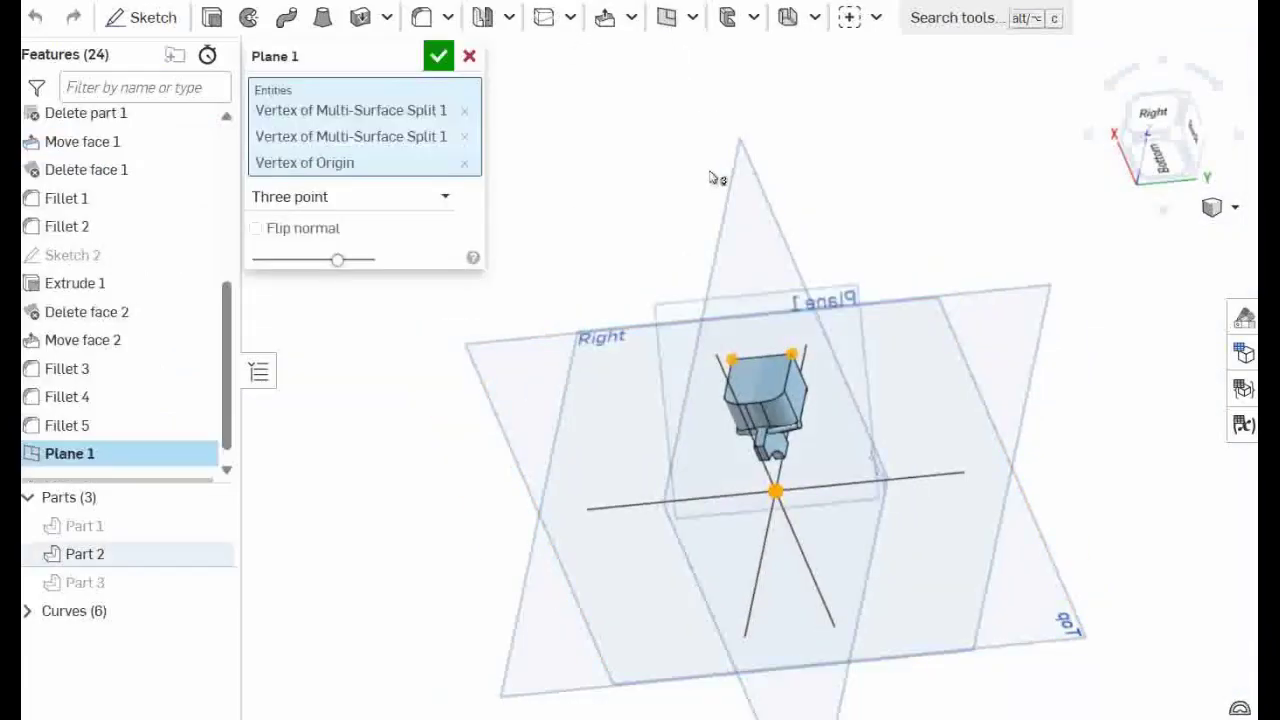
{"action": "left_click", "coordinate": [440, 56]}
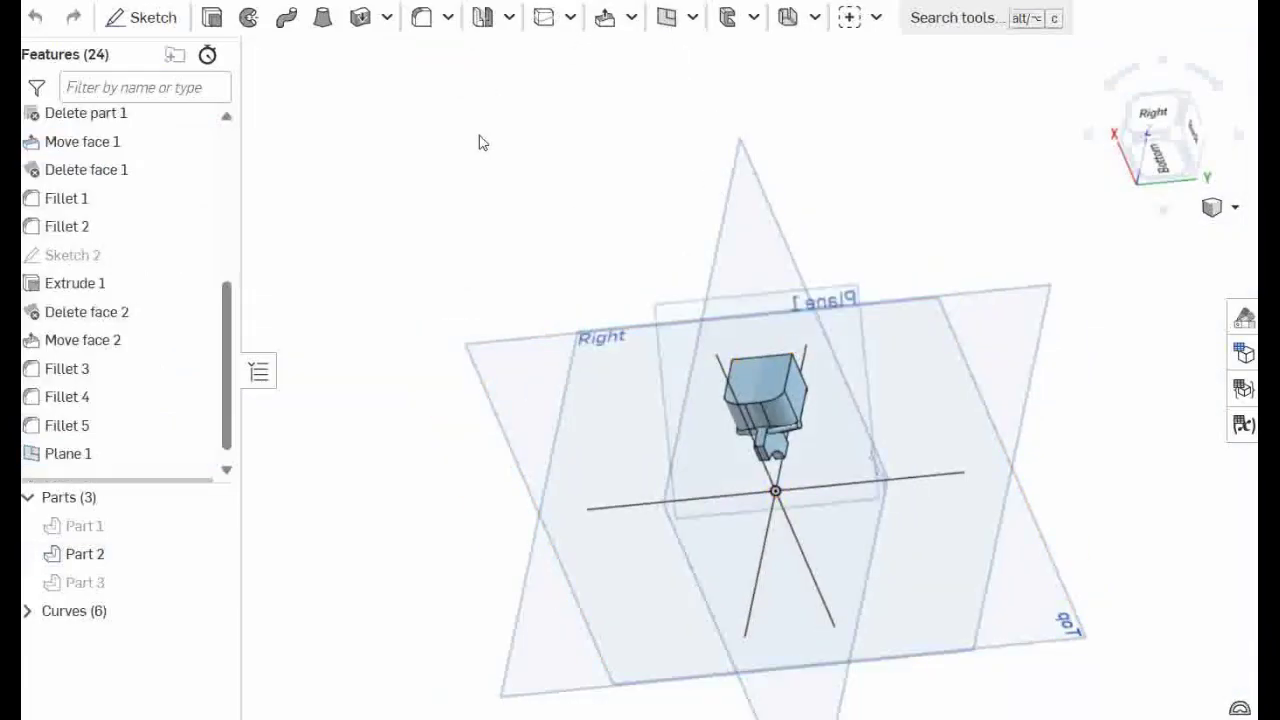
- Section the view of the edge piece along the new diagonal plane
{"action": "left_click", "coordinate": [704, 308]}
{"action": "left_click", "coordinate": [1220, 207]}
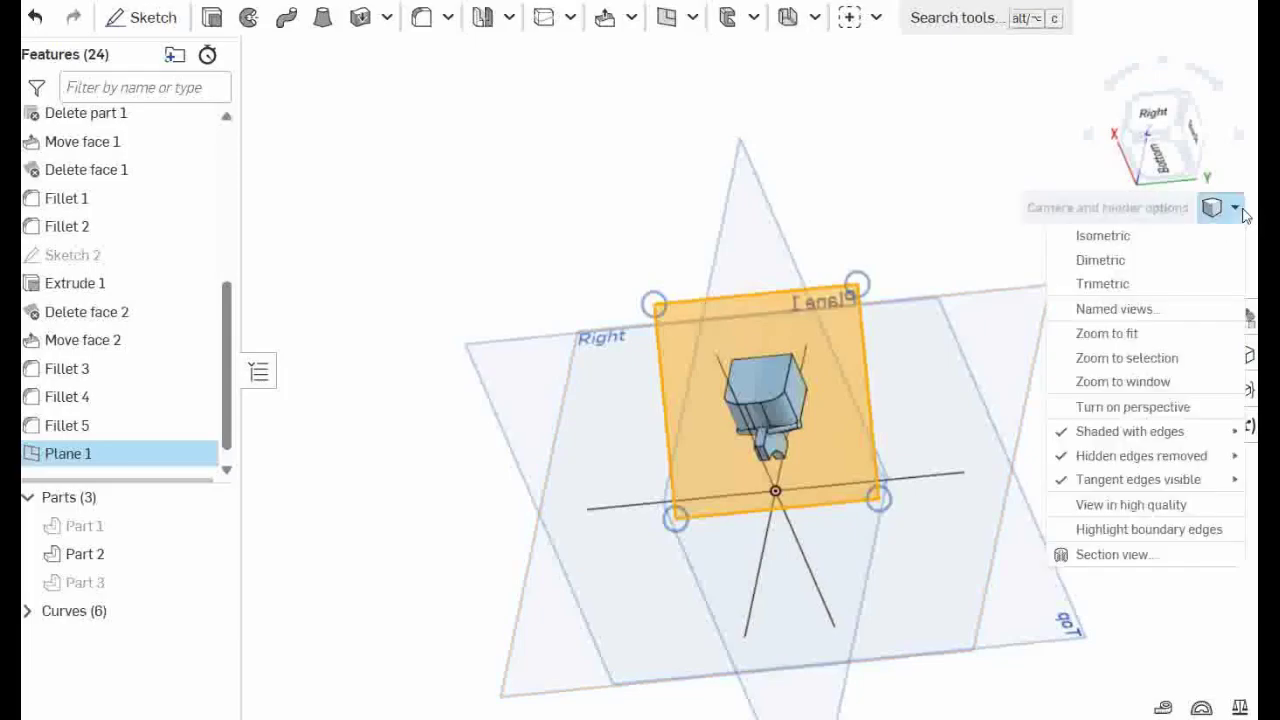
{"action": "left_click", "coordinate": [1100, 554]}
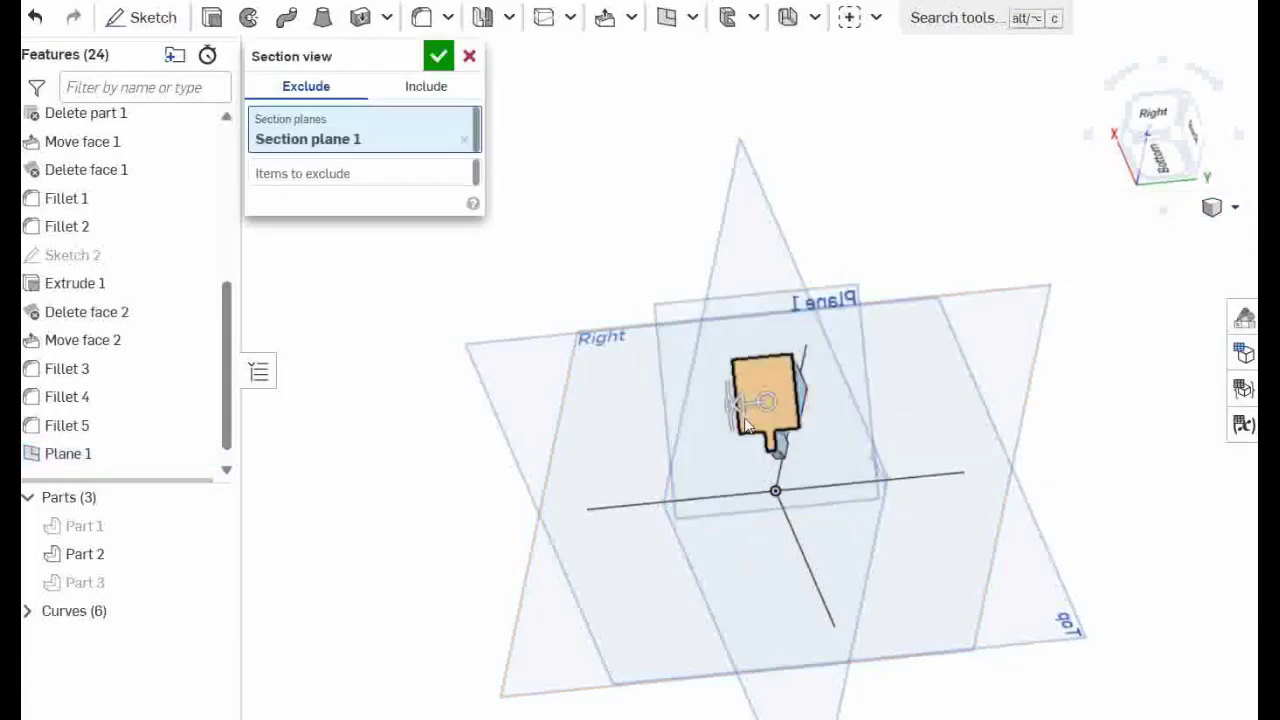
{"action": "left_click", "coordinate": [440, 57]}
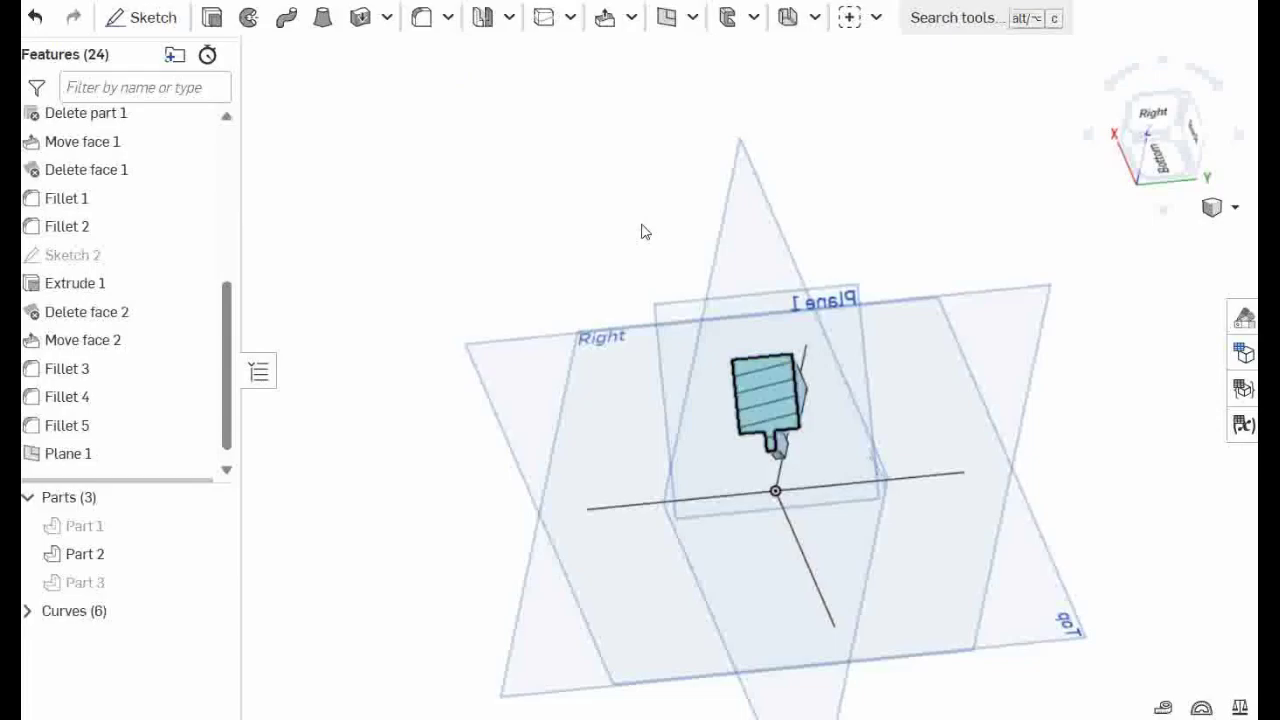
- Start a sketch on the diagonal three-point plane, viewed normal to it
{"action": "left_click", "coordinate": [846, 296]}
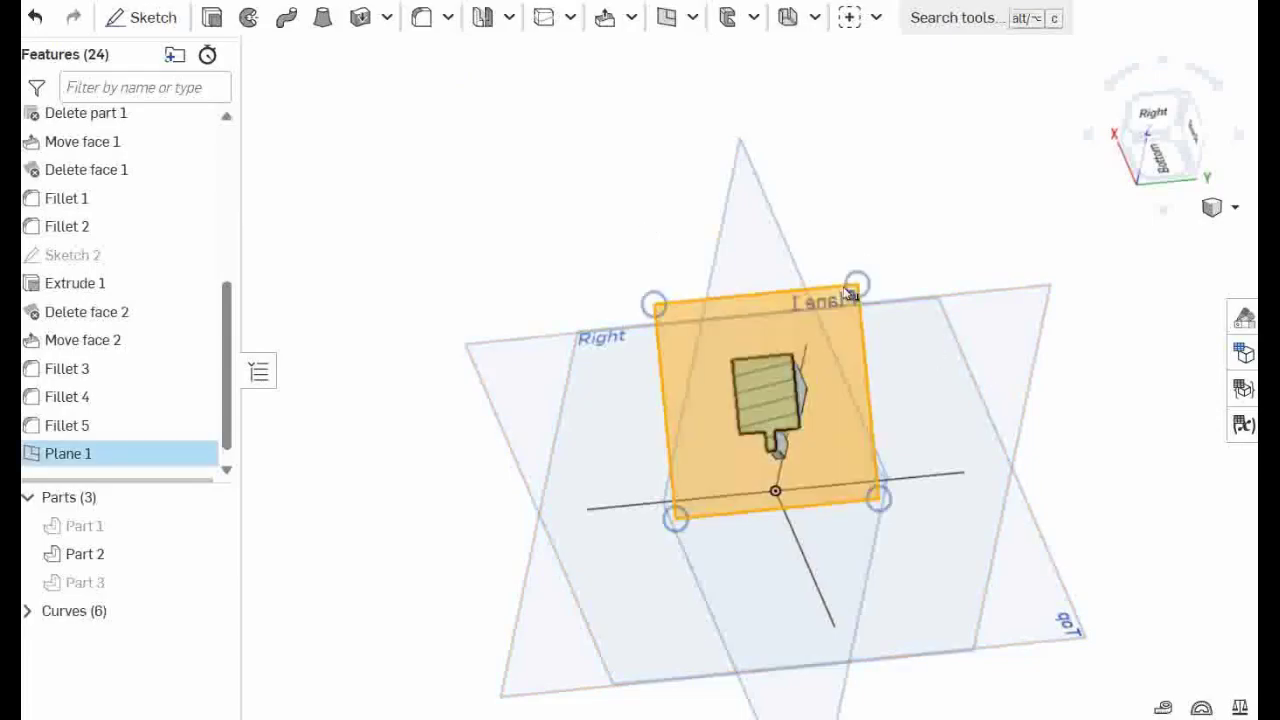
{"action": "key", "text": "n"}
{"action": "left_click", "coordinate": [152, 22]}
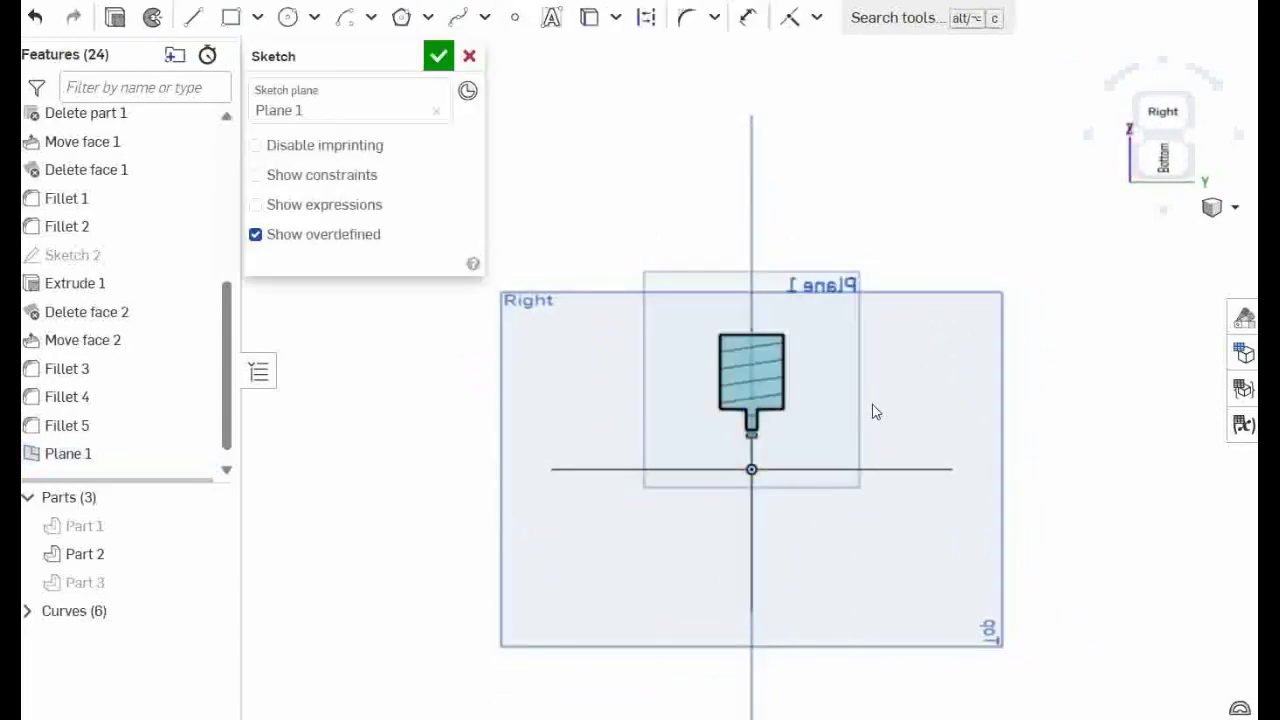
- Sketch two slanted lines, about 6 and 8 mm long, crossing the two inner corners of the block on either side of the foot
{"action": "left_click", "coordinate": [192, 22]}
{"action": "scroll", "coordinate": [571, 400], "scroll_direction": "up", "scroll_amount": 5}
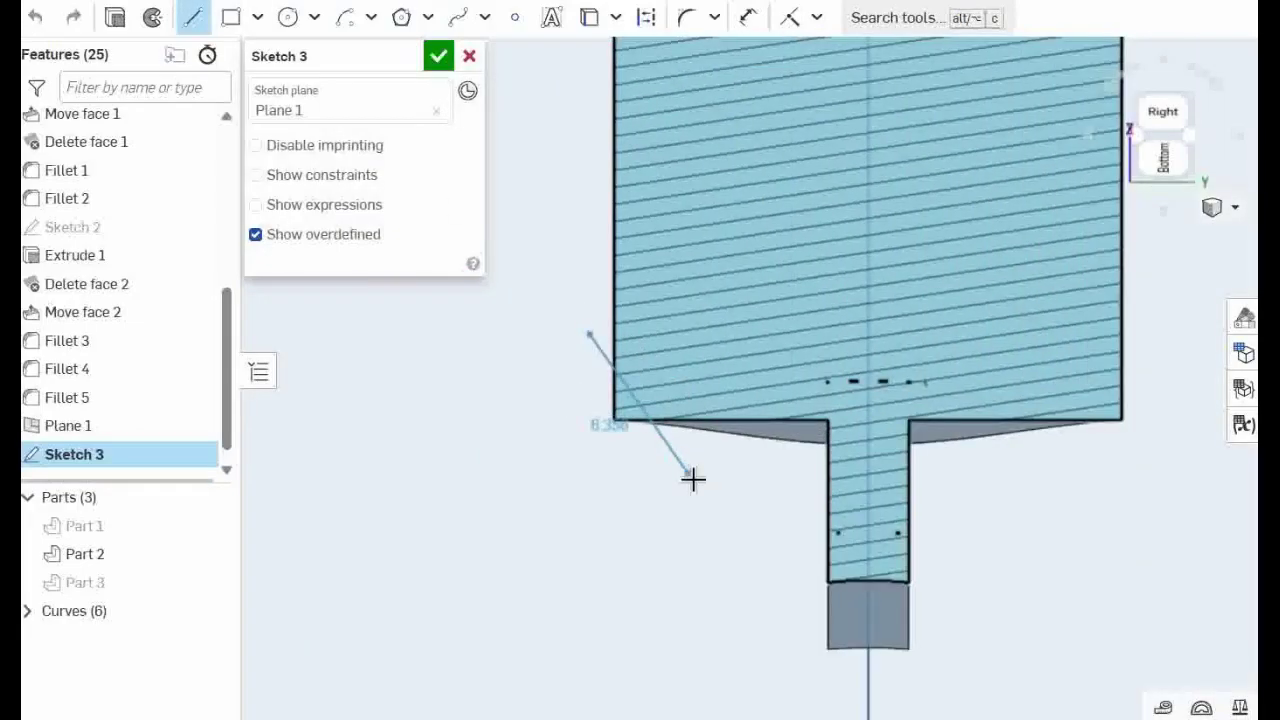
{"action": "left_click", "coordinate": [690, 475]}
{"action": "left_click", "coordinate": [194, 22]}
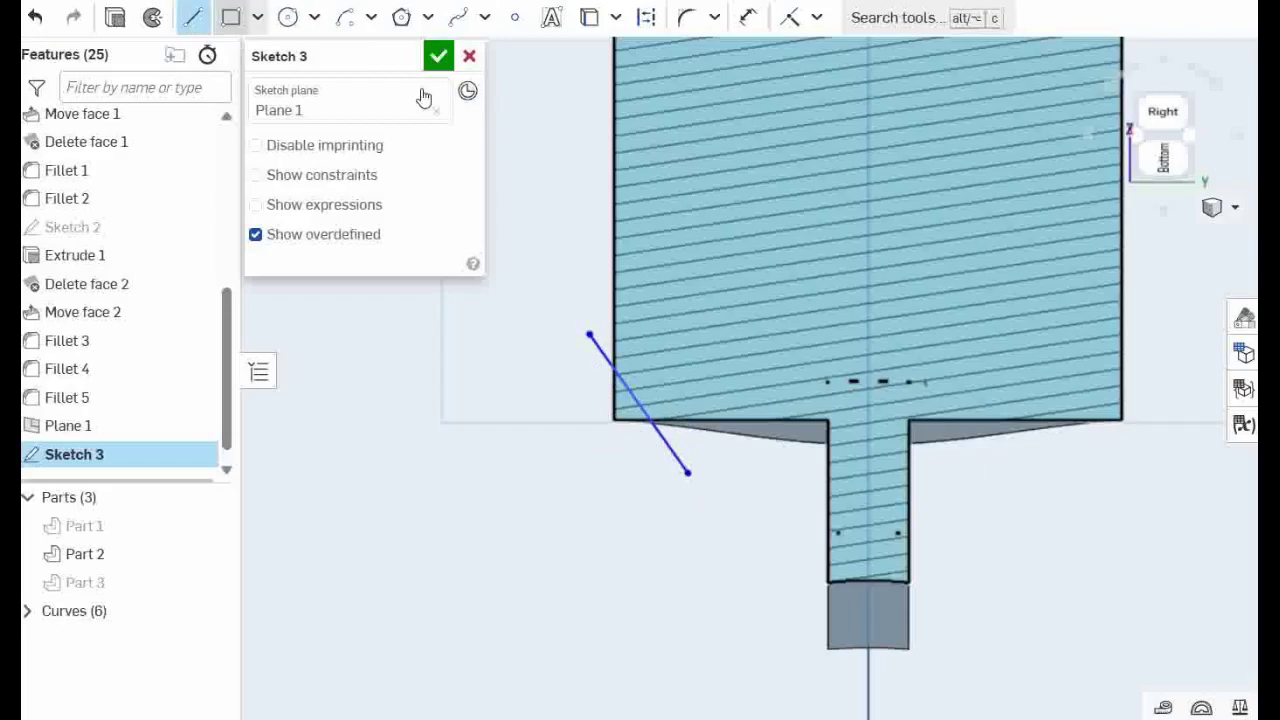
{"action": "left_click", "coordinate": [1150, 317]}
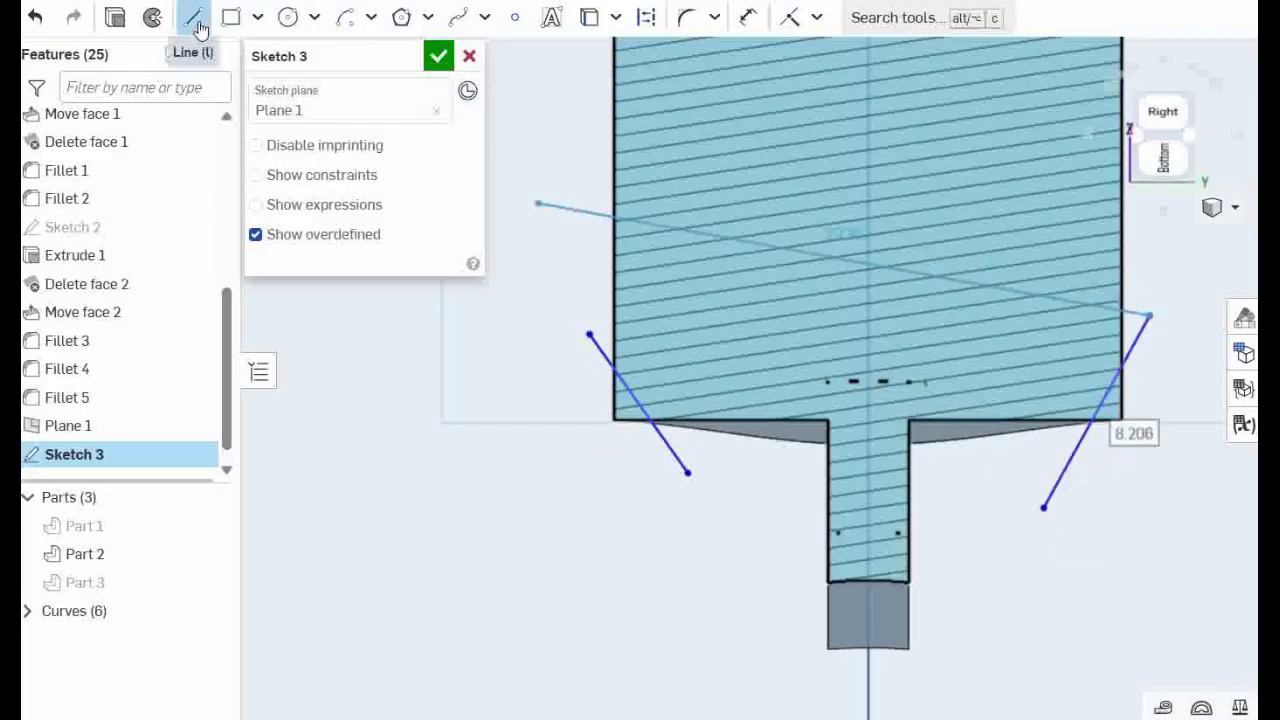
- Sketch the inner outline up one side of the block, across above its outer end and down to the opposite slanted line's upper end
{"action": "left_click", "coordinate": [198, 22]}
{"action": "scroll", "coordinate": [592, 315], "scroll_direction": "up", "scroll_amount": 3}
{"action": "scroll", "coordinate": [740, 640], "scroll_direction": "down", "scroll_amount": 4}
{"action": "left_click", "coordinate": [718, 627]}
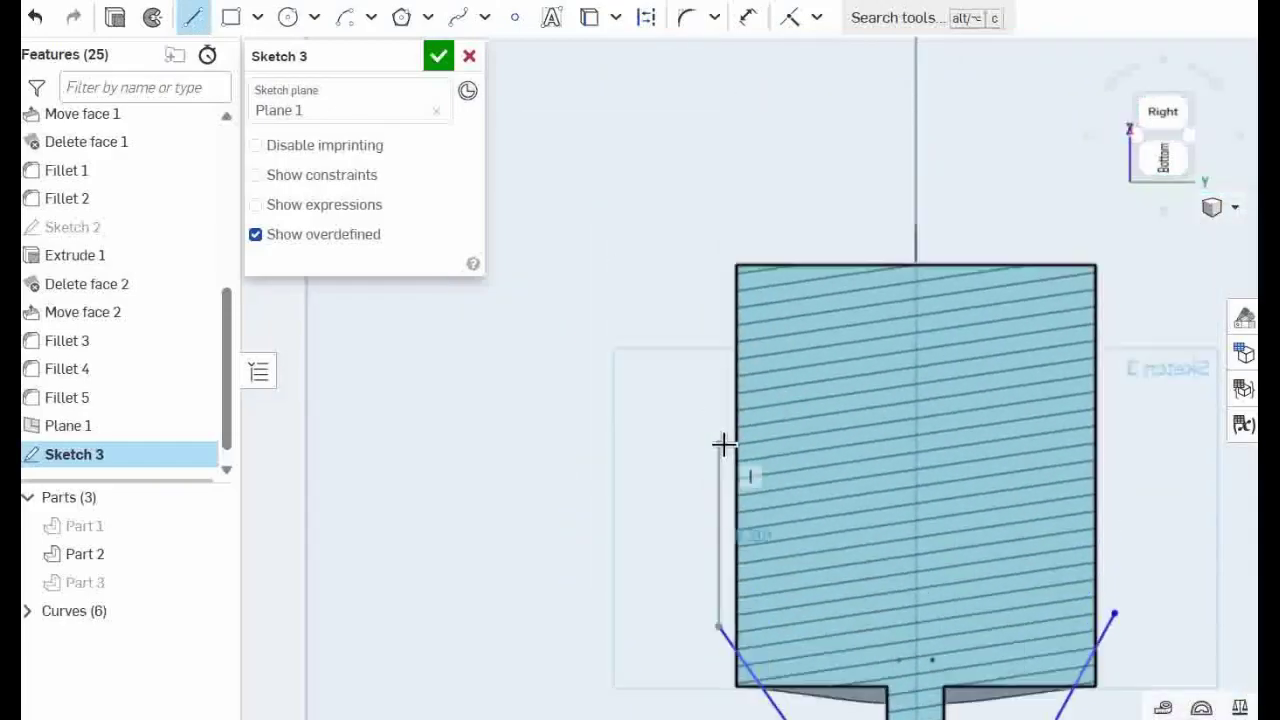
{"action": "left_click", "coordinate": [719, 246]}
{"action": "left_click", "coordinate": [1114, 246]}
- Close the profile with an outer outline starting about 10 mm outward, rising about 31 mm, and passing around the block to the other slanted line
{"action": "scroll", "coordinate": [1088, 567], "scroll_direction": "down", "scroll_amount": 4}
{"action": "left_click", "coordinate": [1068, 644]}
{"action": "left_click", "coordinate": [1147, 644]}
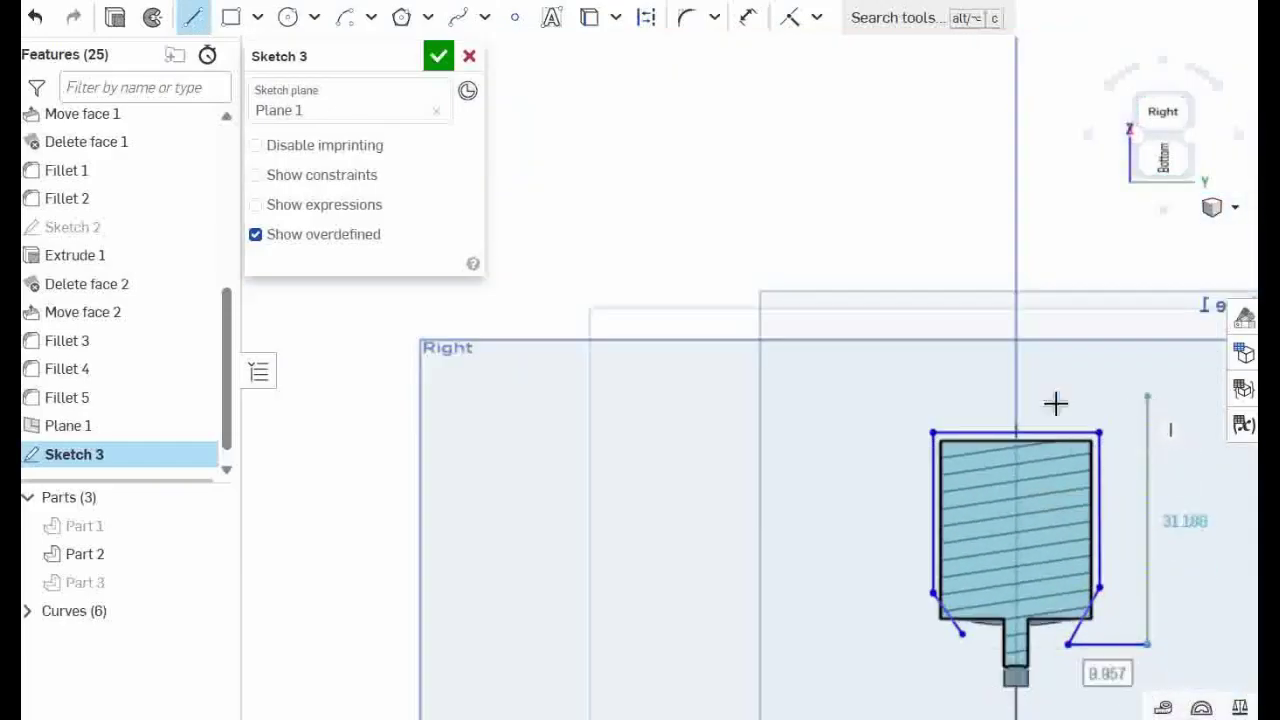
{"action": "left_click", "coordinate": [1147, 398]}
{"action": "left_click", "coordinate": [877, 398]}
{"action": "left_click", "coordinate": [878, 644]}
{"action": "left_click", "coordinate": [962, 634]}
{"action": "left_click", "coordinate": [194, 20]}
- Make the first upper corner of the inner outline coincident with the end of the block's outermost edge
{"action": "scroll", "coordinate": [1104, 499], "scroll_direction": "up", "scroll_amount": 4}
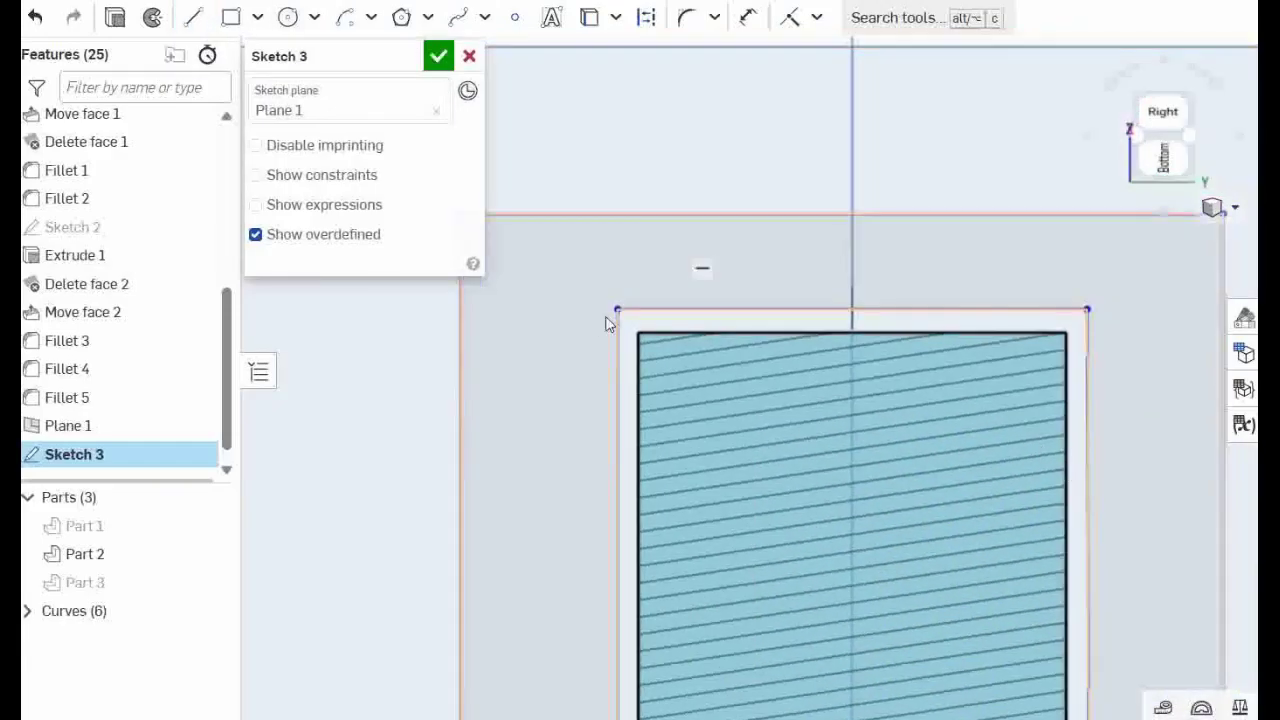
{"action": "left_click", "coordinate": [617, 309]}
{"action": "right_click_drag", "start_coordinate": [617, 309], "coordinate": [908, 527]}
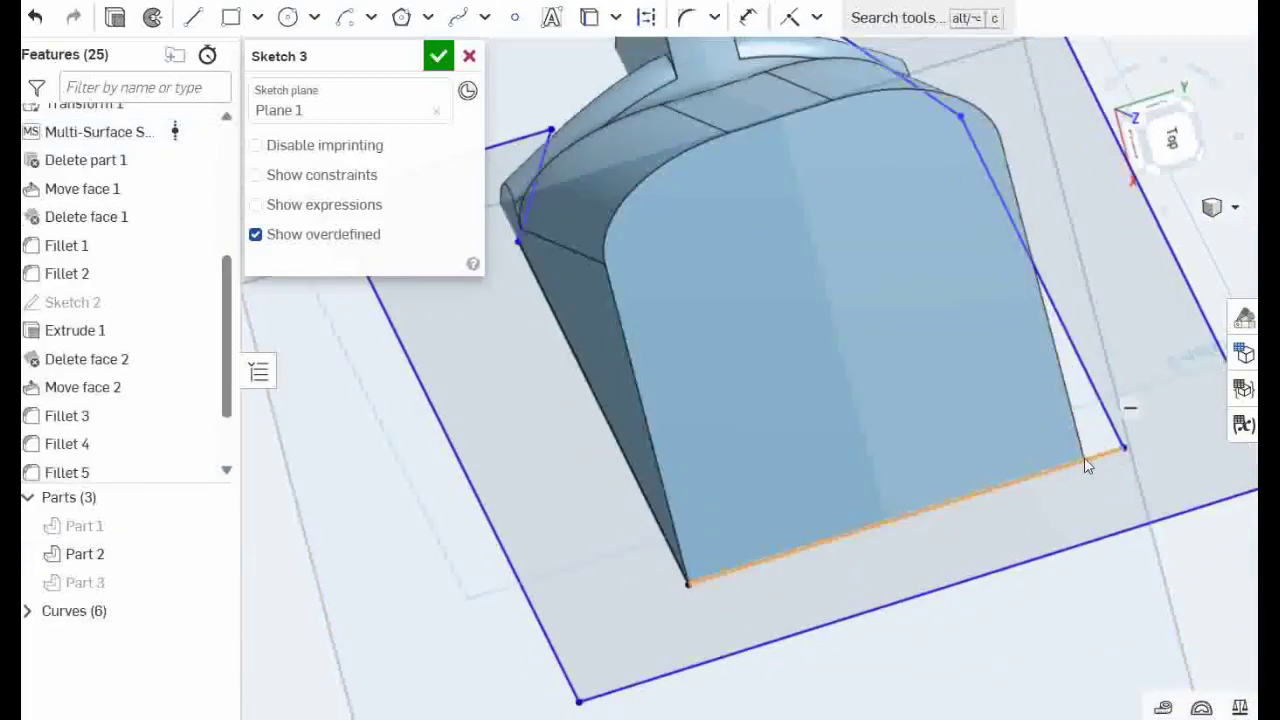
{"action": "scroll", "coordinate": [1086, 463], "scroll_direction": "up", "scroll_amount": 5}
{"action": "mouse_move", "coordinate": [958, 390]}
{"action": "right_mouse_down"}
{"action": "mouse_move", "coordinate": [947, 419]}
{"action": "mouse_move", "coordinate": [962, 414]}
{"action": "right_mouse_up"}
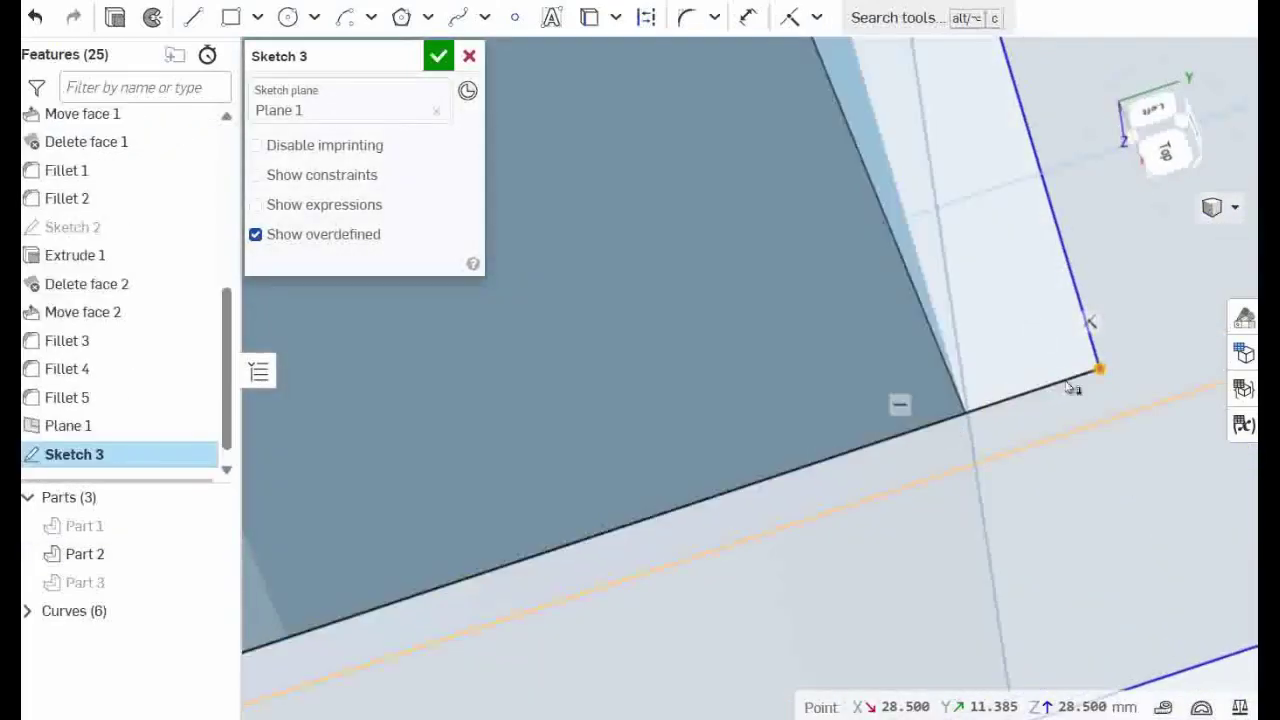
{"action": "left_click", "coordinate": [1100, 370]}
{"action": "right_click_drag", "start_coordinate": [1085, 374], "coordinate": [978, 407]}
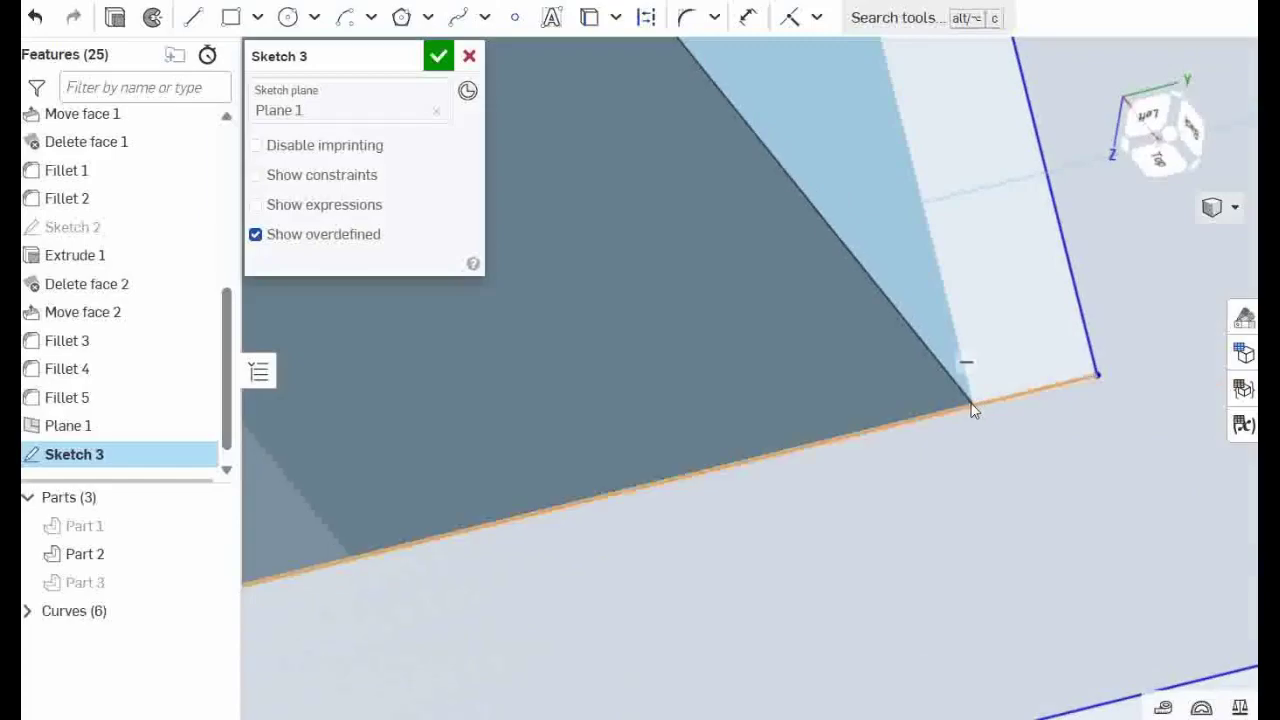
{"action": "scroll", "coordinate": [1023, 271], "scroll_direction": "down", "scroll_amount": 5}
- Turn off the section view and make the other upper corner of the inner outline coincident with the block's side edge
{"action": "right_click", "coordinate": [428, 422]}
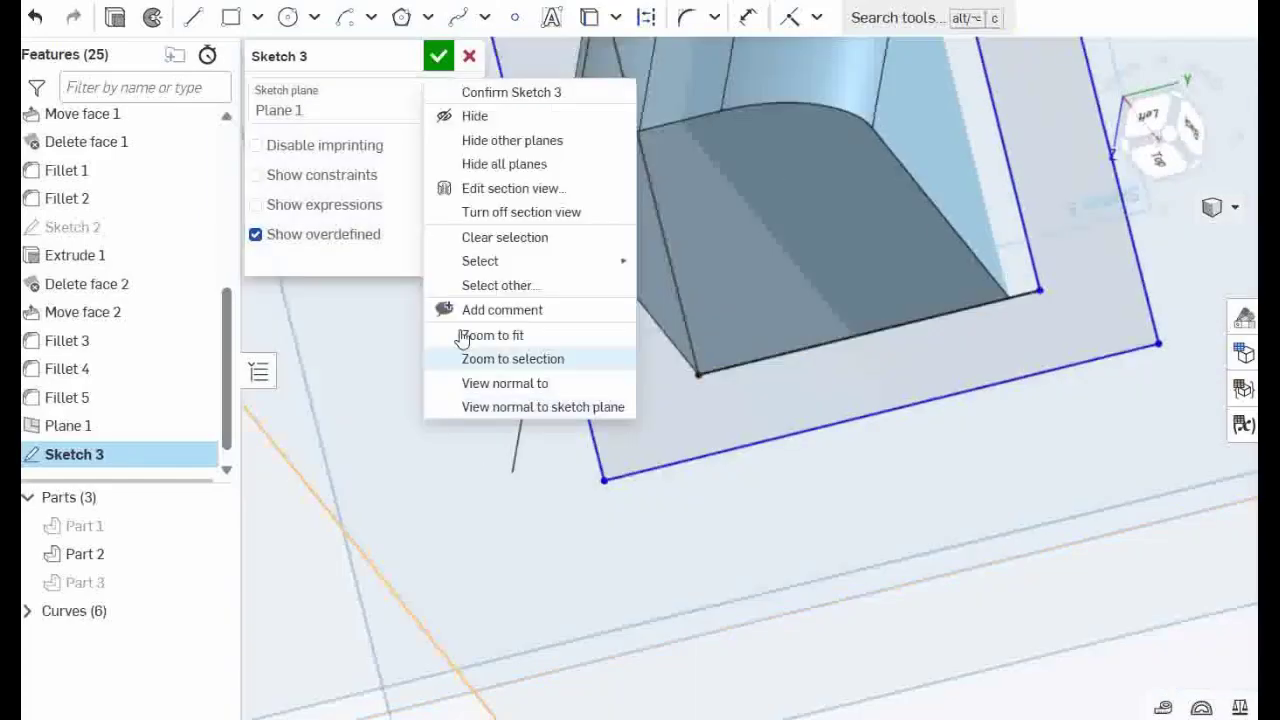
{"action": "left_click", "coordinate": [1216, 207]}
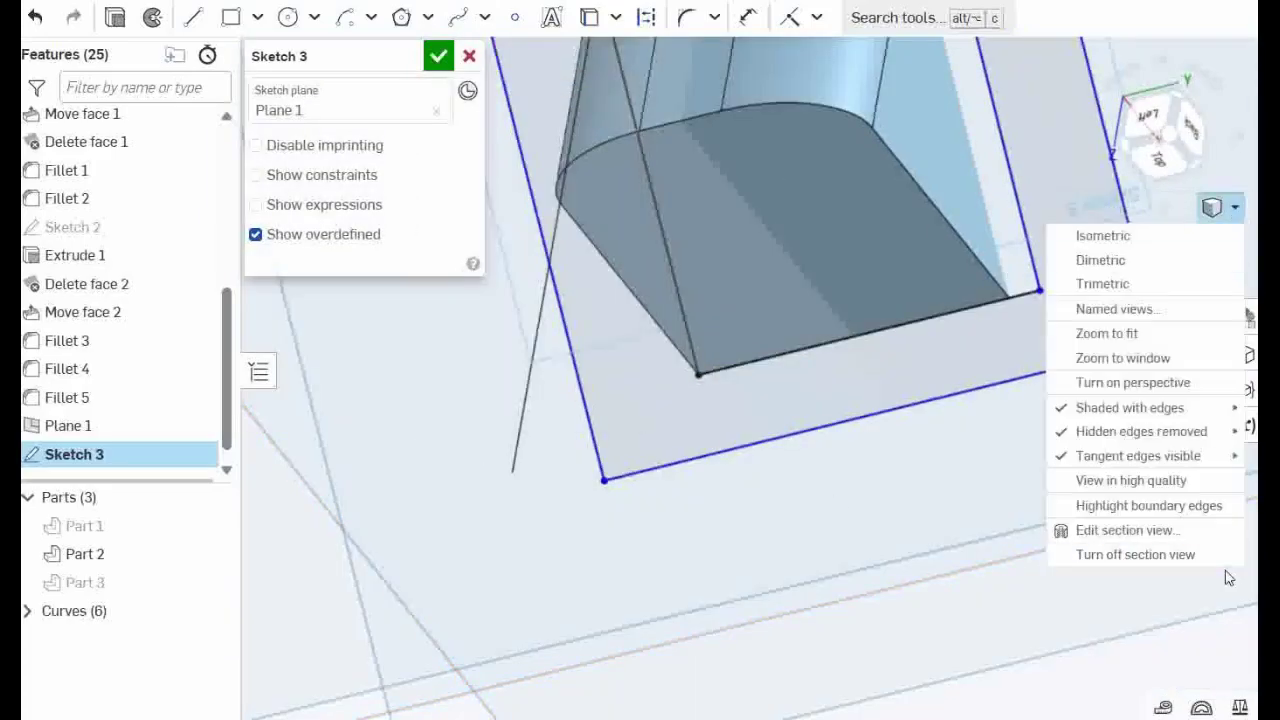
{"action": "left_click", "coordinate": [1225, 572]}
{"action": "scroll", "coordinate": [1046, 354], "scroll_direction": "up", "scroll_amount": 6}
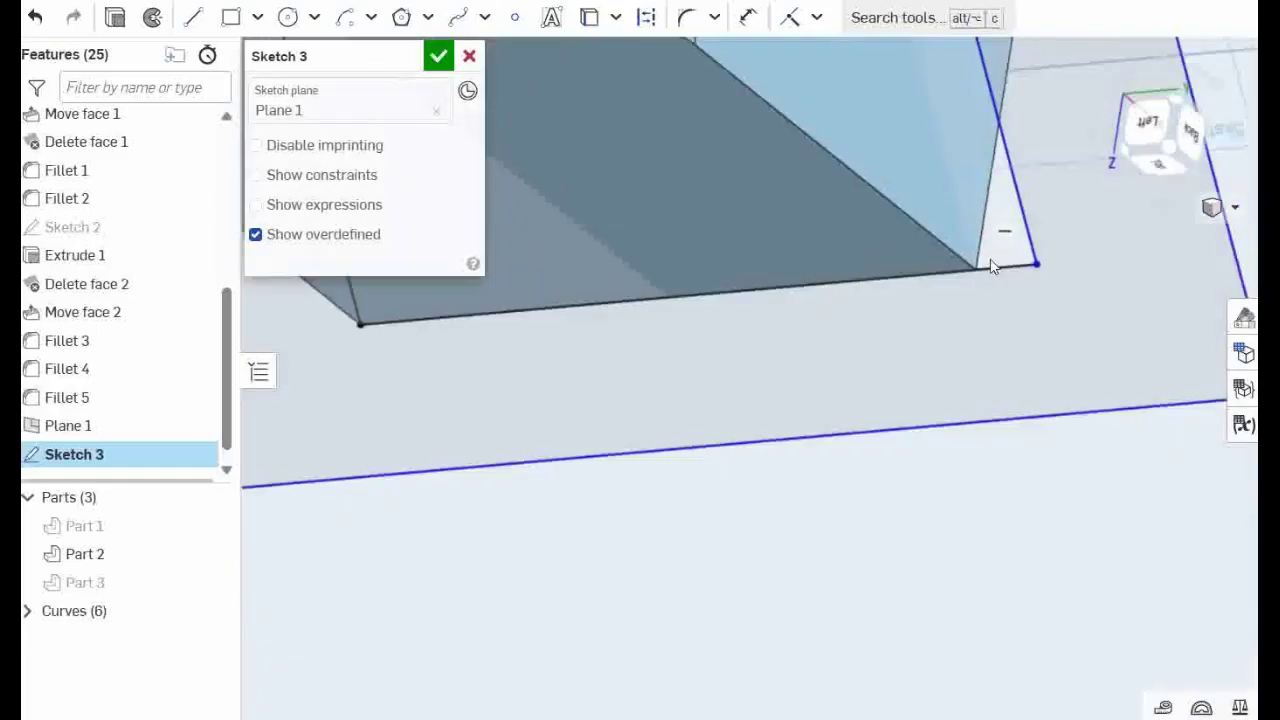
{"action": "right_click_drag", "start_coordinate": [993, 266], "coordinate": [908, 337]}
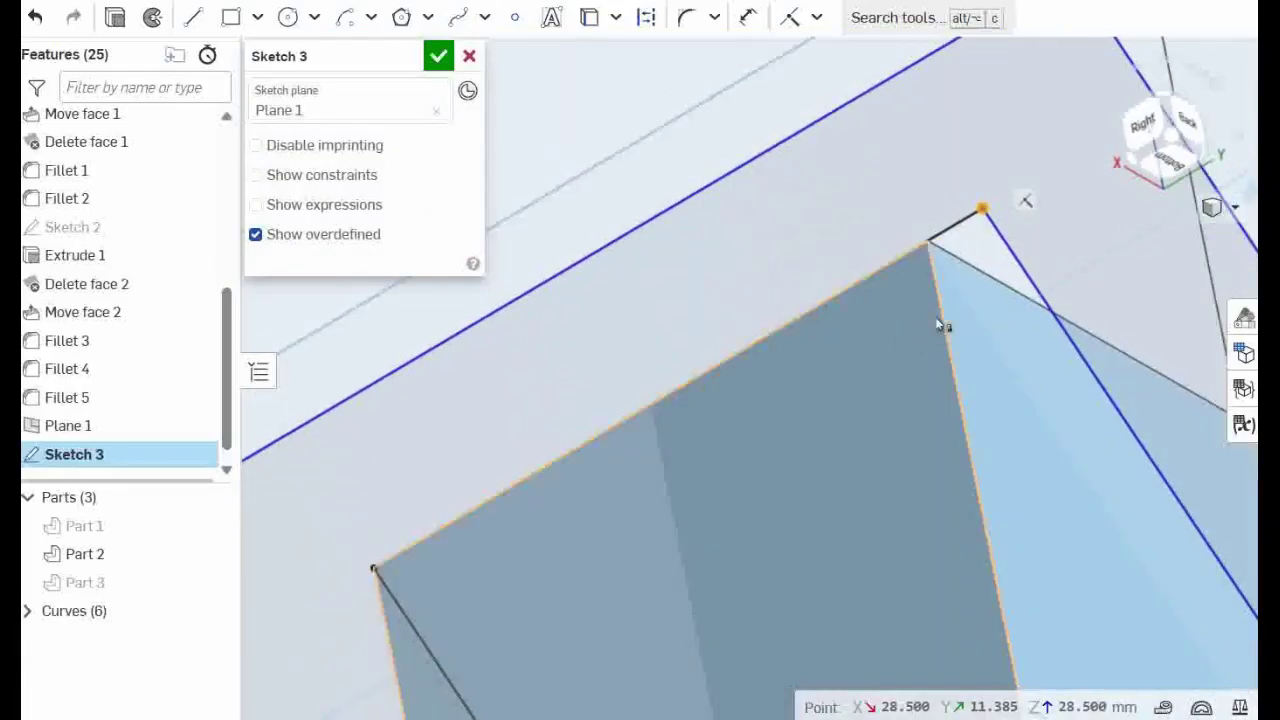
{"action": "left_click", "coordinate": [966, 445]}
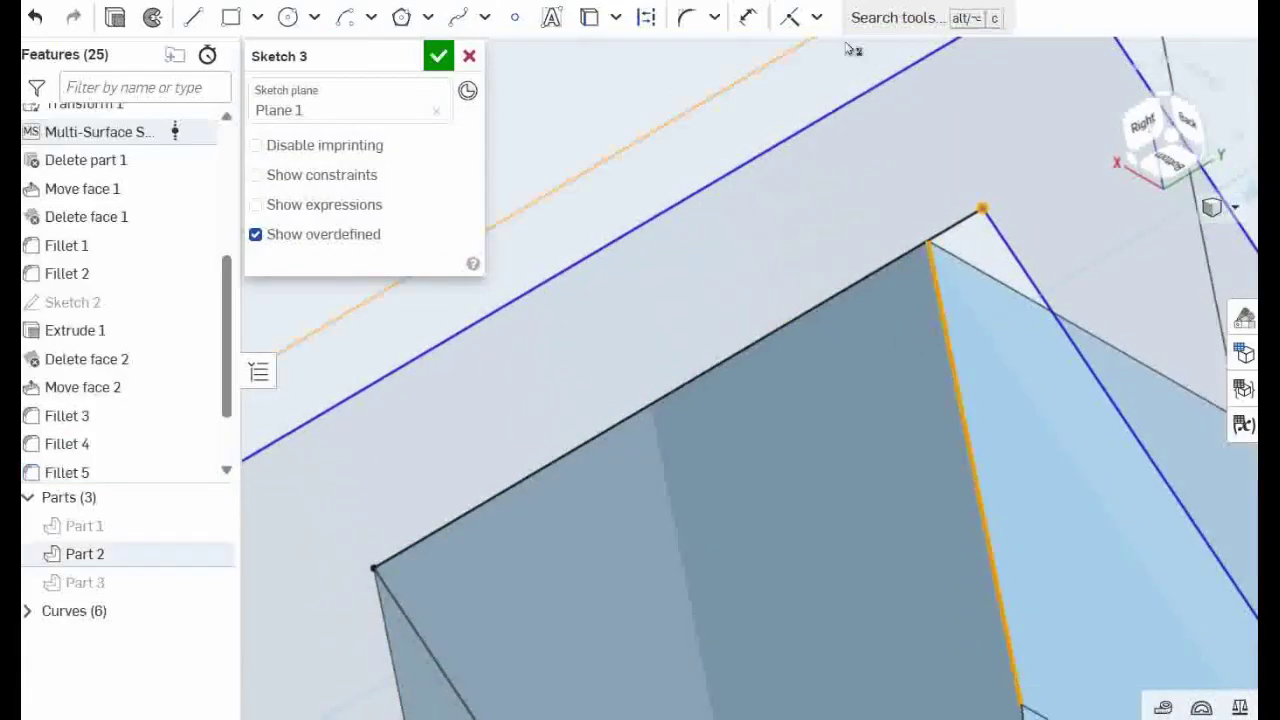
{"action": "left_click", "coordinate": [793, 22]}
- Dimension the left inner vertical line of the profile to 20 mm, viewed normal to the sketch plane
{"action": "scroll", "coordinate": [930, 271], "scroll_direction": "down", "scroll_amount": 5}
{"action": "mouse_move", "coordinate": [978, 401]}
{"action": "right_mouse_down"}
{"action": "mouse_move", "coordinate": [917, 357]}
{"action": "mouse_move", "coordinate": [931, 434]}
{"action": "mouse_move", "coordinate": [971, 443]}
{"action": "mouse_move", "coordinate": [1000, 431]}
{"action": "mouse_move", "coordinate": [1003, 510]}
{"action": "right_mouse_up"}
{"action": "key", "text": "n"}
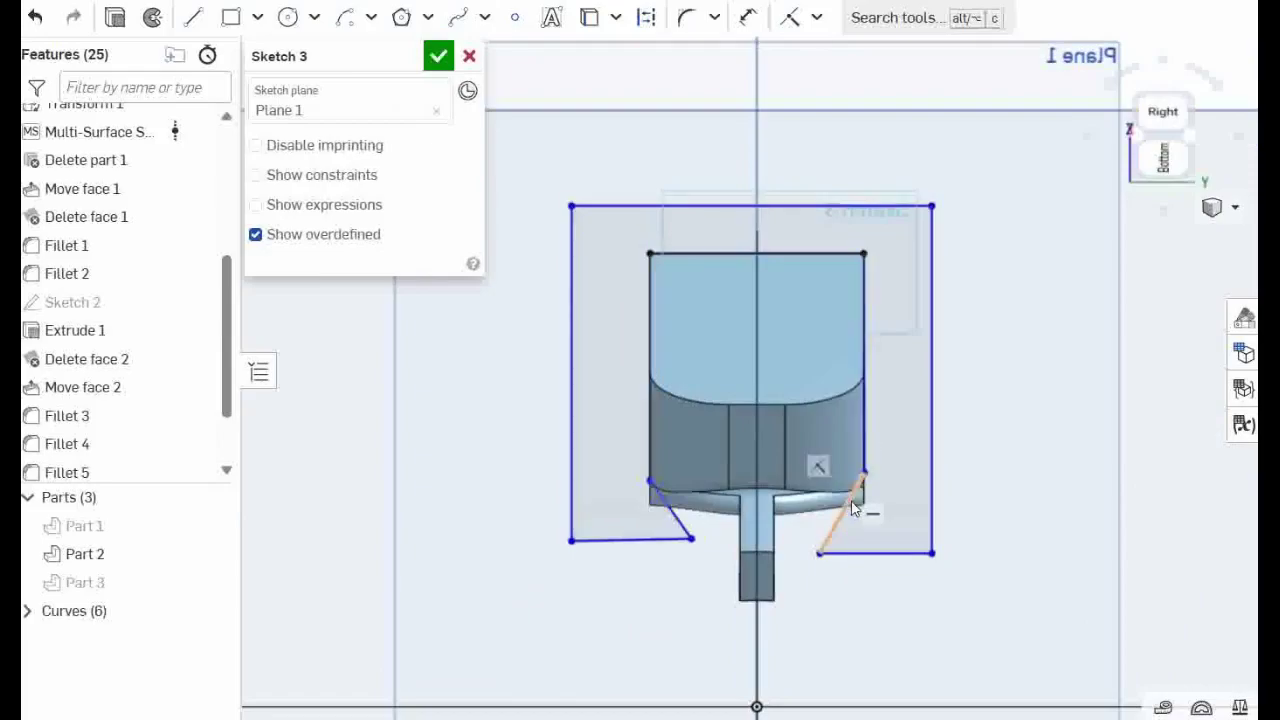
{"action": "scroll", "coordinate": [857, 508], "scroll_direction": "up", "scroll_amount": 5}
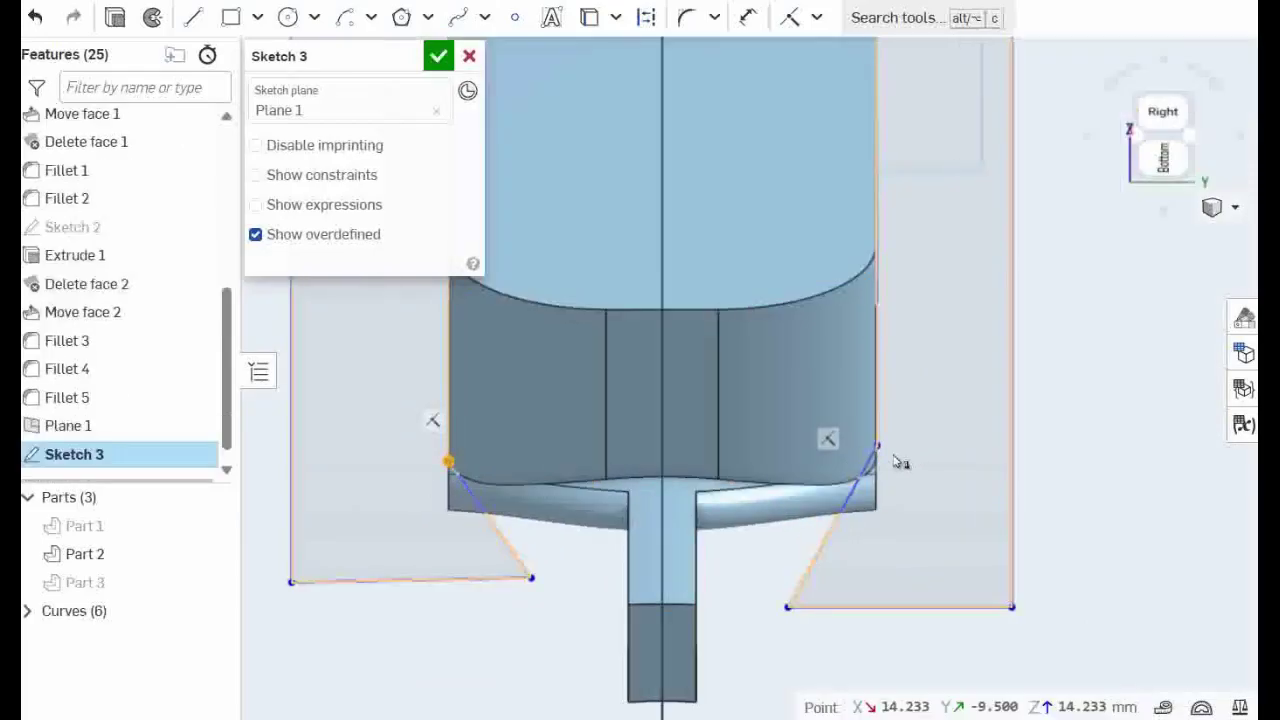
{"action": "scroll", "coordinate": [880, 349], "scroll_direction": "down", "scroll_amount": 5}
{"action": "left_click", "coordinate": [1028, 323]}
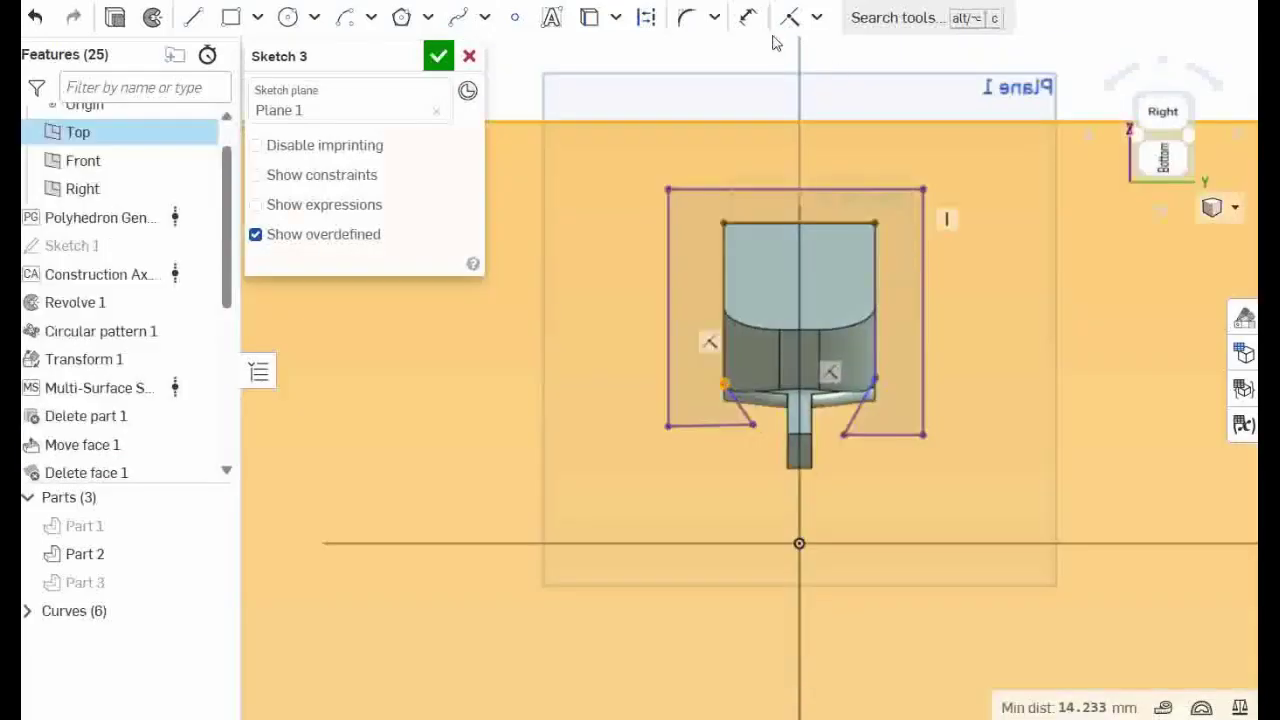
{"action": "left_click", "coordinate": [1031, 323]}
{"action": "left_click", "coordinate": [748, 17]}
{"action": "left_click", "coordinate": [752, 325]}
{"action": "key", "text": "d"}
{"action": "left_click", "coordinate": [723, 337]}
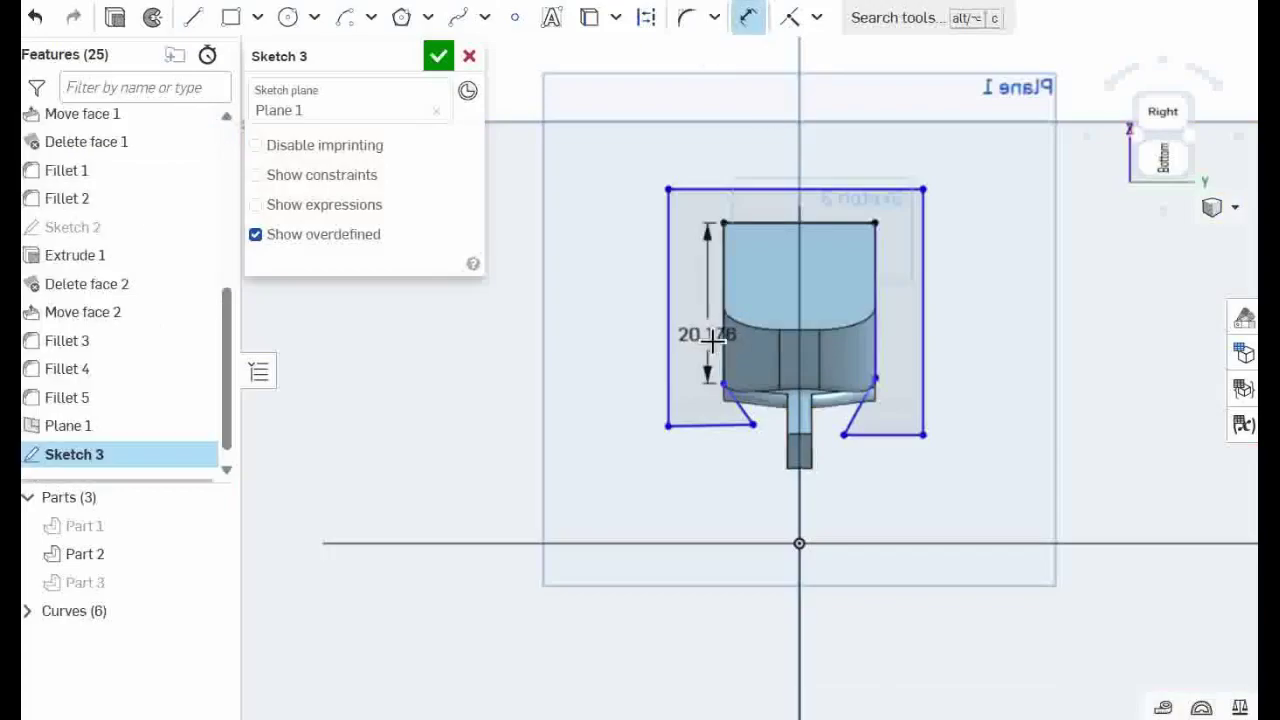
{"action": "left_click", "coordinate": [711, 338]}
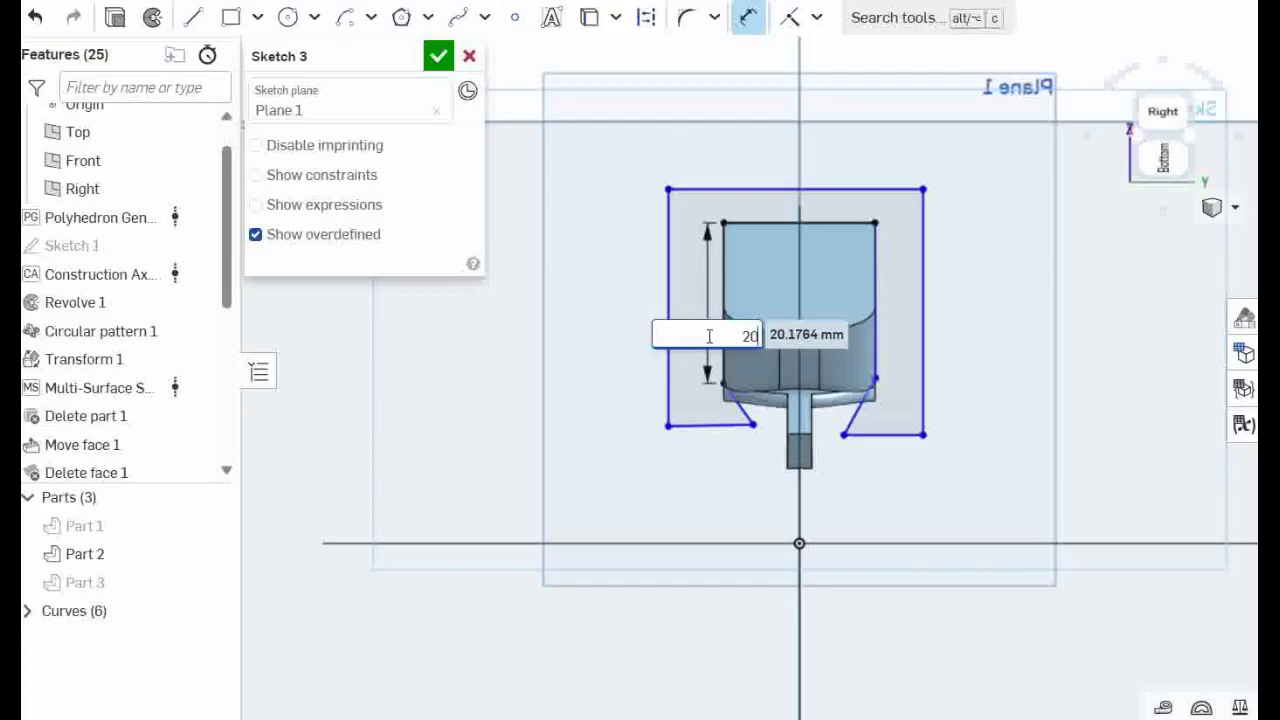
{"action": "type", "text": "20"}
{"action": "key", "text": "Return"}
- Accept the cutting-profile sketch and reopen it for editing
{"action": "scroll", "coordinate": [753, 440], "scroll_direction": "up", "scroll_amount": 10}
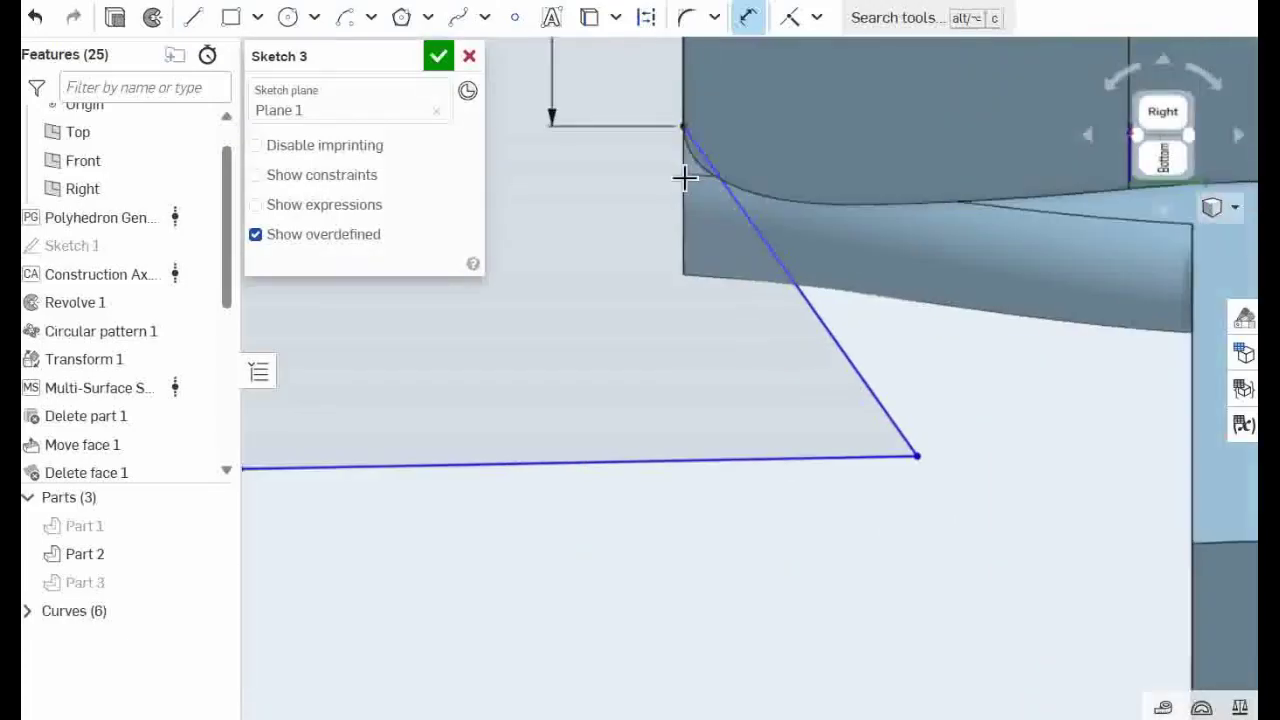
{"action": "mouse_move", "coordinate": [839, 288]}
{"action": "right_mouse_down"}
{"action": "mouse_move", "coordinate": [866, 280]}
{"action": "mouse_move", "coordinate": [834, 283]}
{"action": "right_mouse_up"}
{"action": "scroll", "coordinate": [830, 284], "scroll_direction": "down", "scroll_amount": 7}
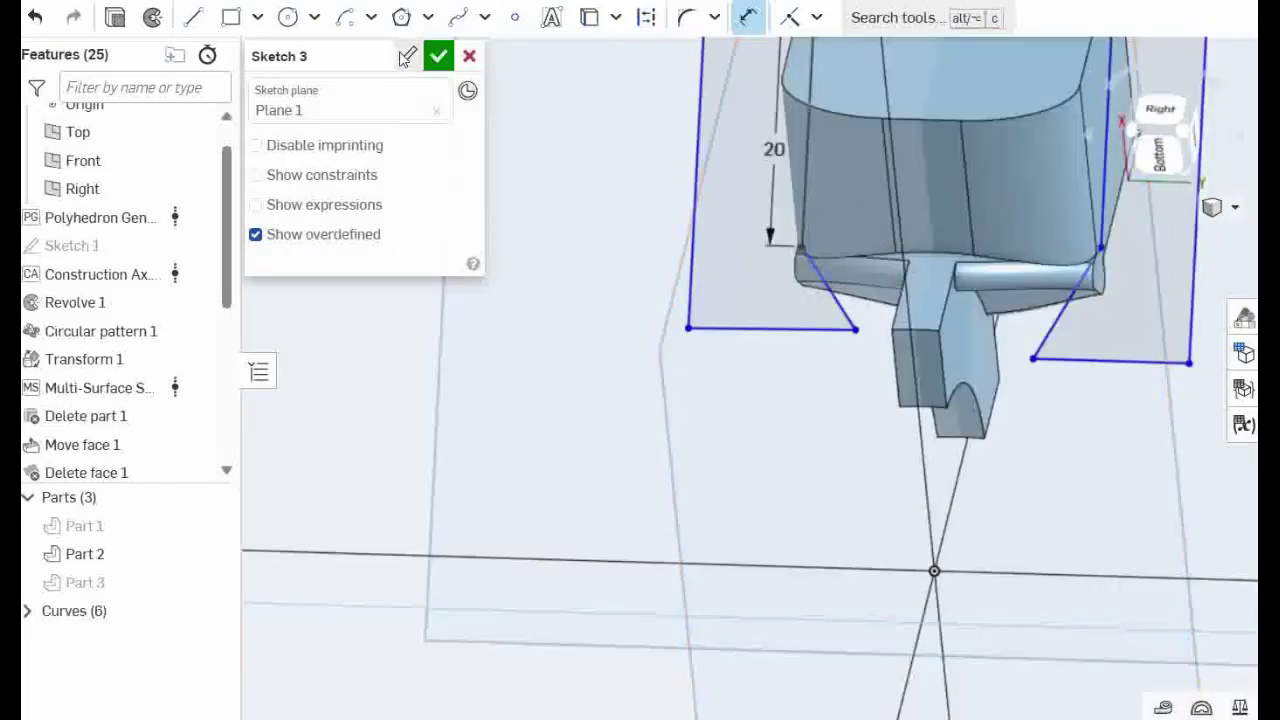
{"action": "key", "text": "Return"}
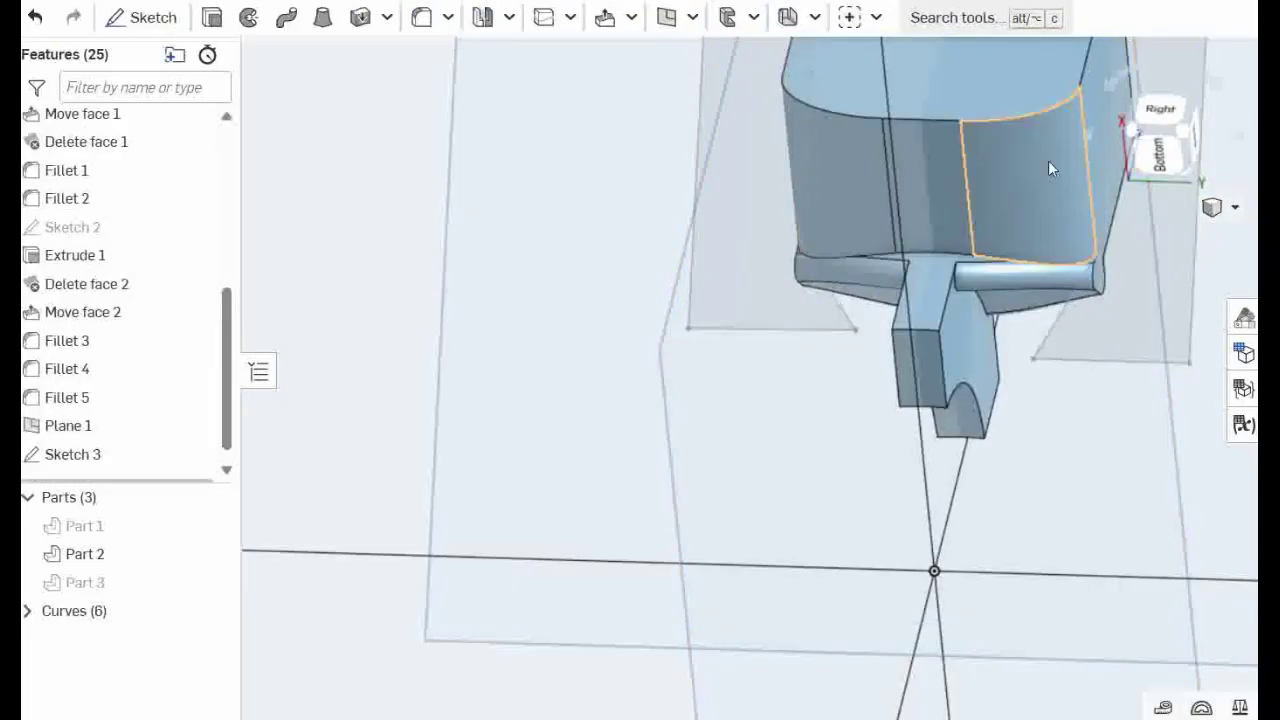
{"action": "right_click", "coordinate": [107, 457]}
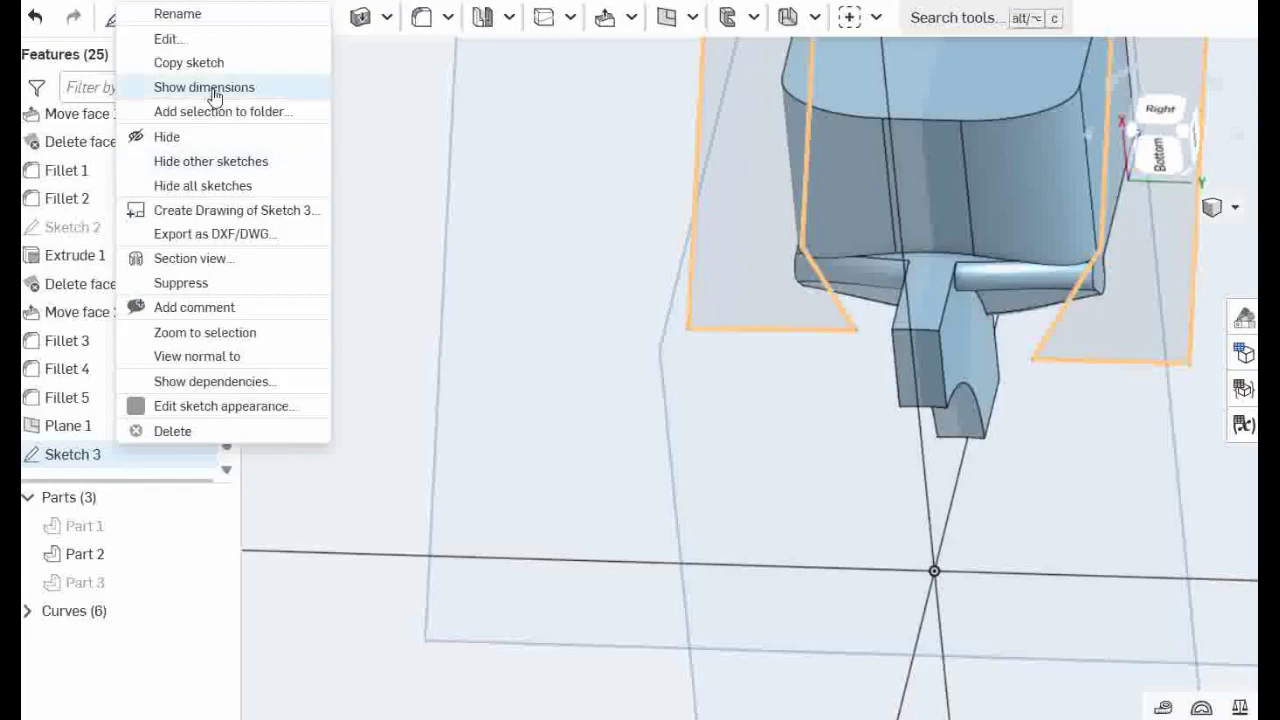
{"action": "left_click", "coordinate": [166, 40]}
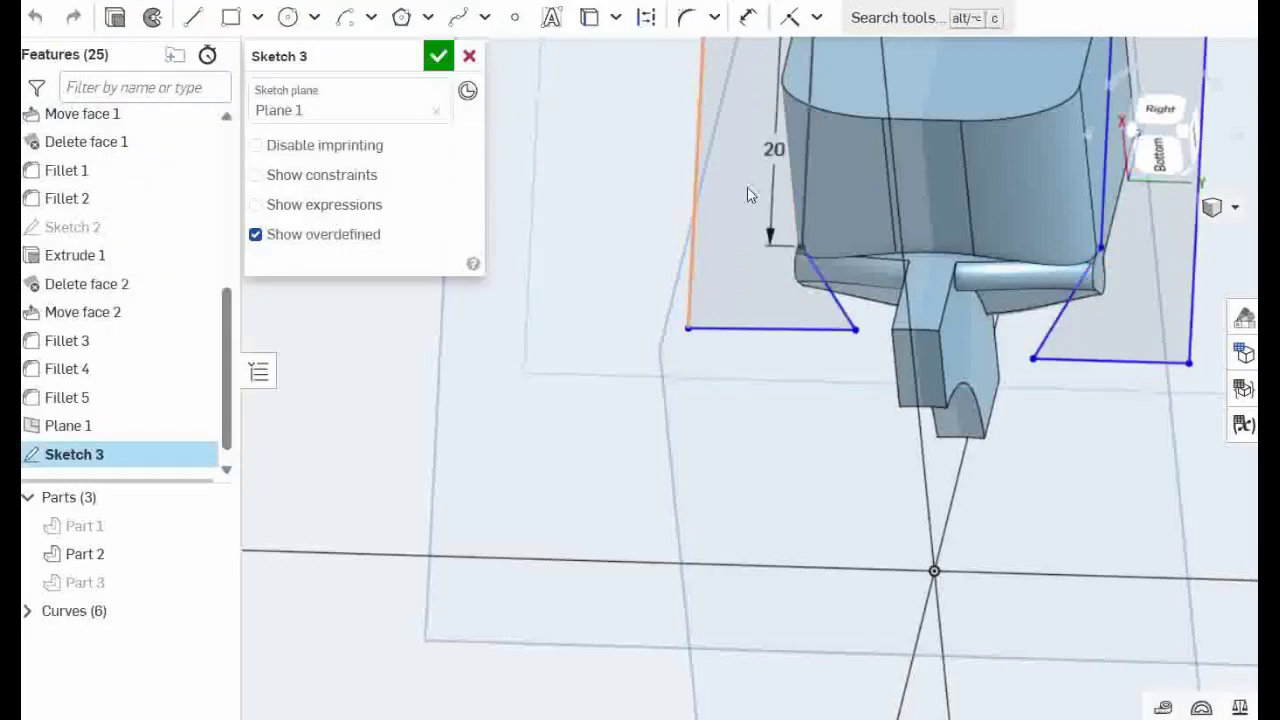
- Apply an Equal constraint to the two inner vertical lines along the block's sides
{"action": "left_click", "coordinate": [1104, 200]}
{"action": "left_click", "coordinate": [806, 94]}
{"action": "left_click", "coordinate": [816, 17]}
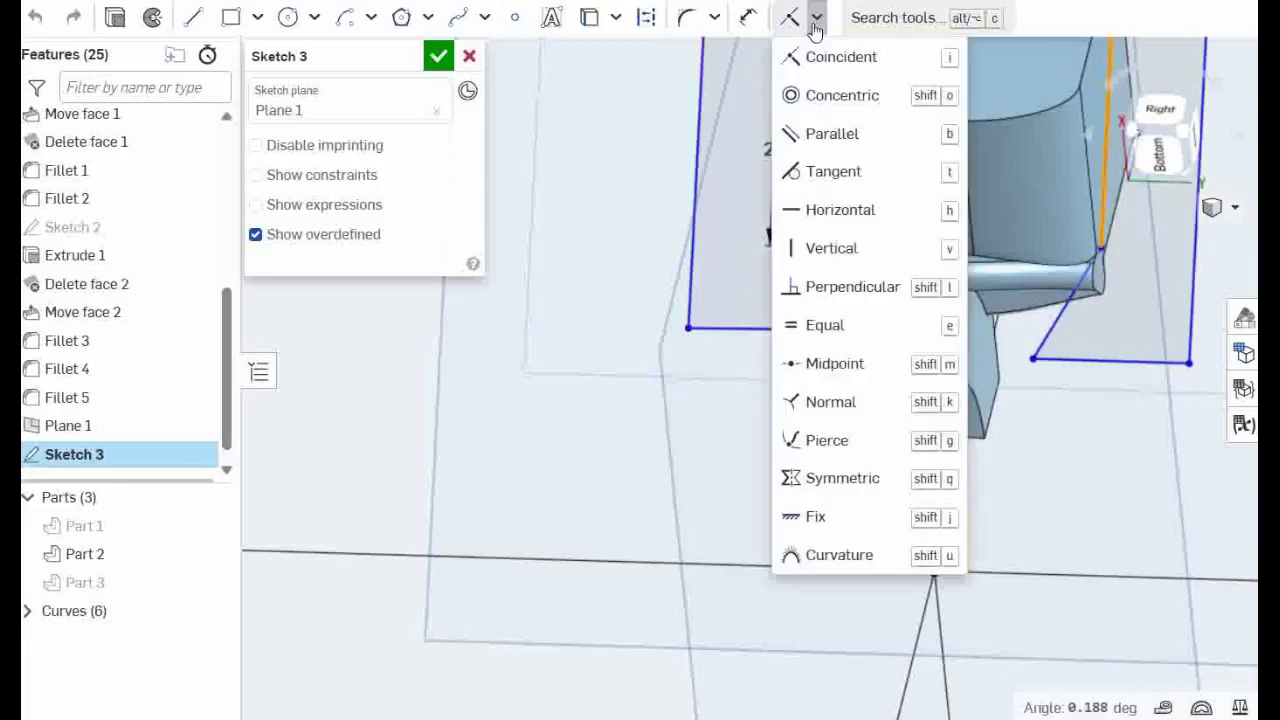
{"action": "left_click", "coordinate": [829, 329]}
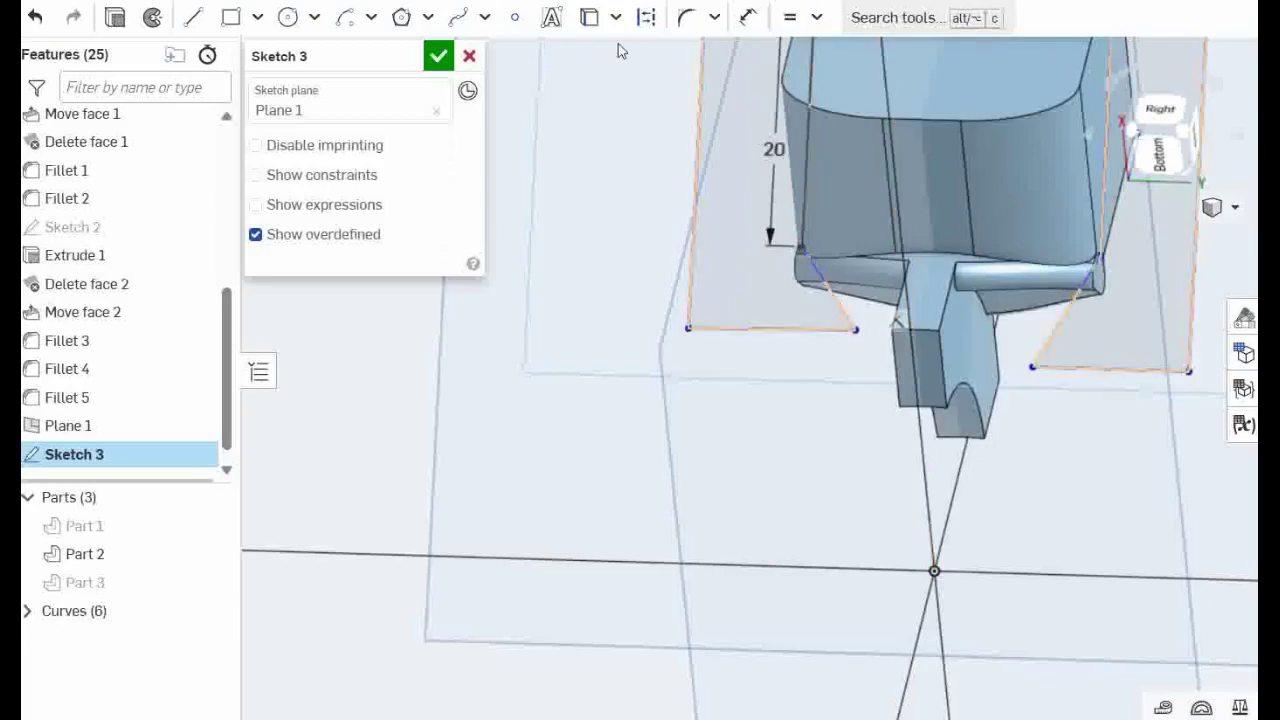
- Set the angle between the left slanted line and its inner vertical line to 135°
{"action": "left_click", "coordinate": [748, 17]}
{"action": "scroll", "coordinate": [849, 194], "scroll_direction": "up", "scroll_amount": 5}
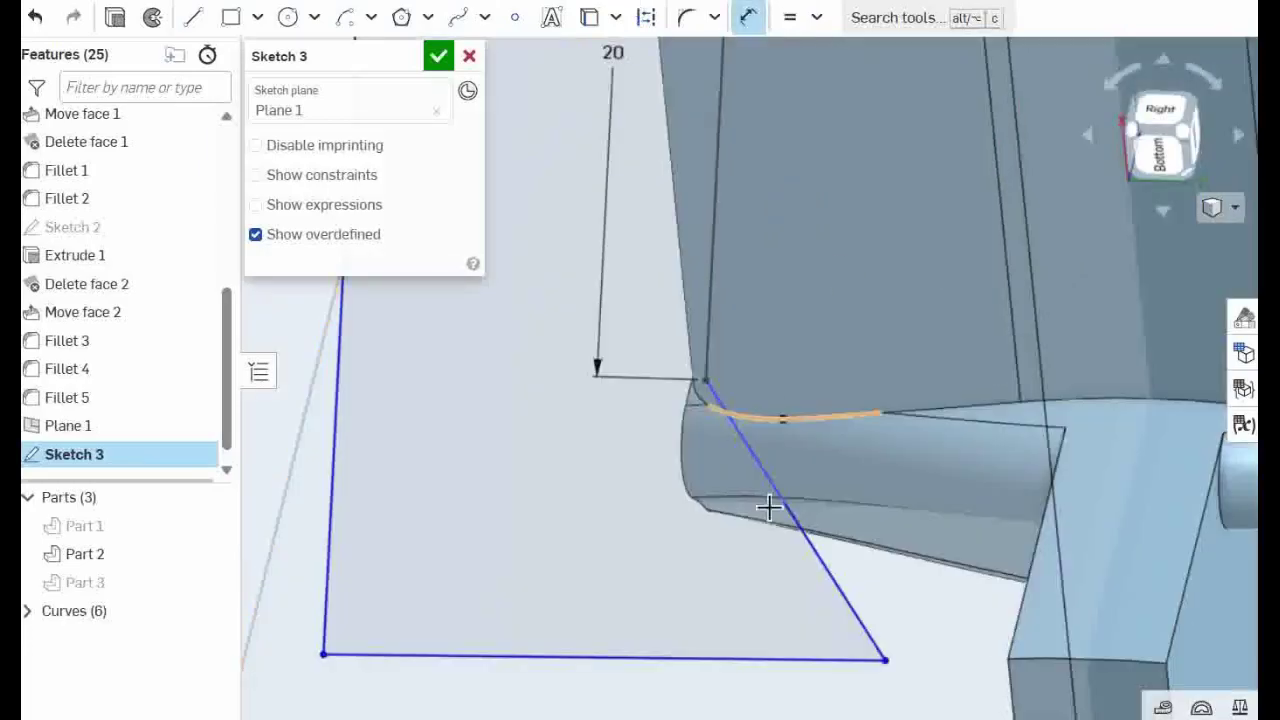
{"action": "left_click", "coordinate": [823, 565]}
{"action": "left_click", "coordinate": [713, 280]}
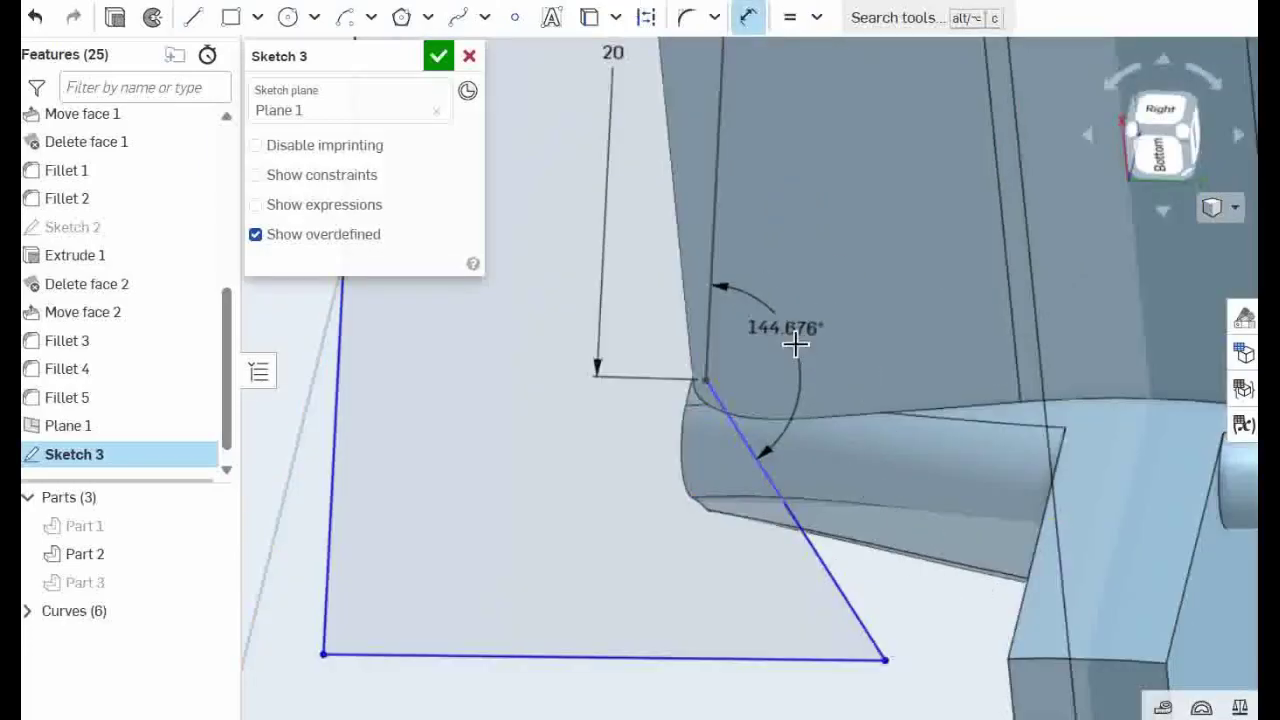
{"action": "left_click", "coordinate": [790, 342]}
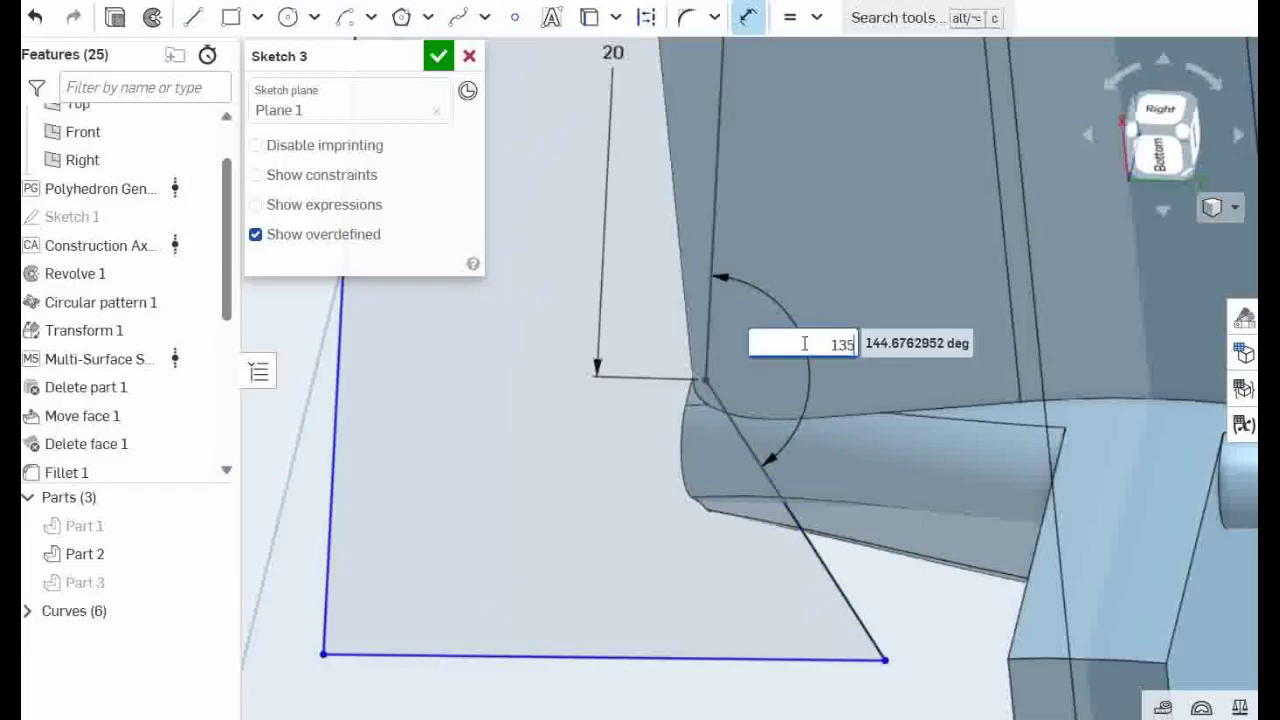
{"action": "key", "text": "Return"}
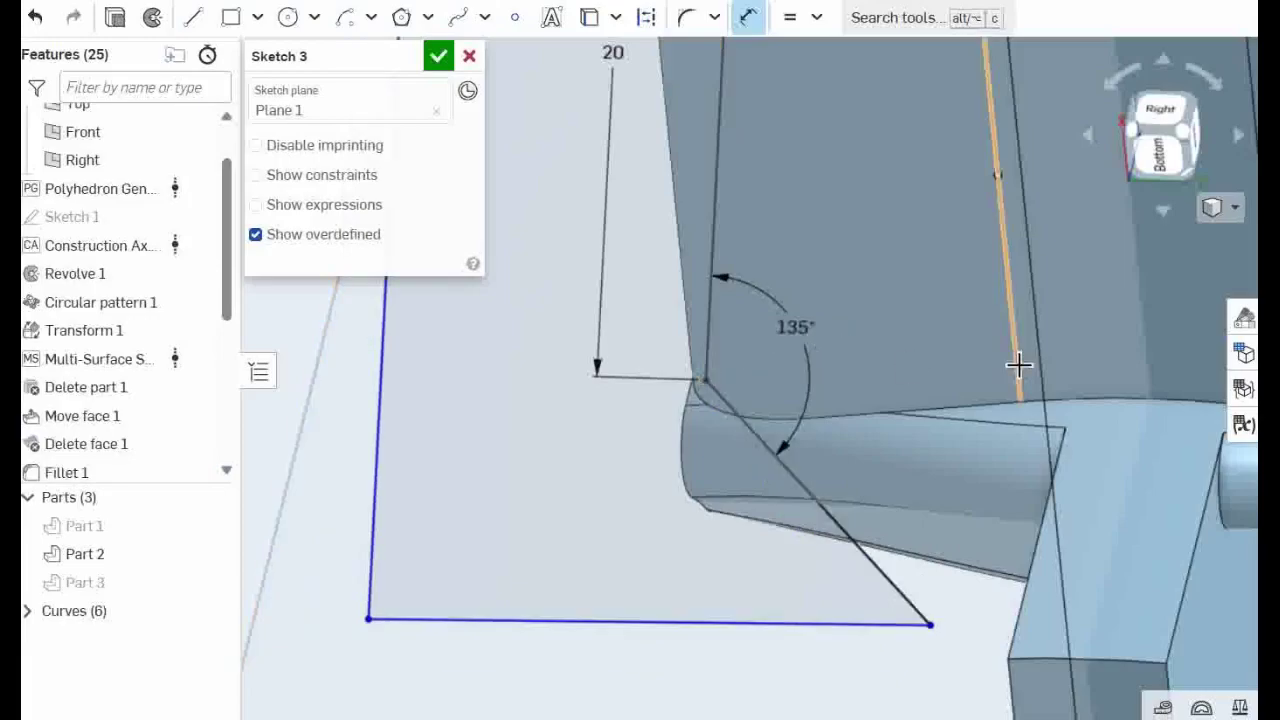
- Set the angle between the right slanted line and its inner vertical line to 135° and finish the sketch
{"action": "scroll", "coordinate": [931, 360], "scroll_direction": "down", "scroll_amount": 3}
{"action": "scroll", "coordinate": [586, 337], "scroll_direction": "down", "scroll_amount": 3}
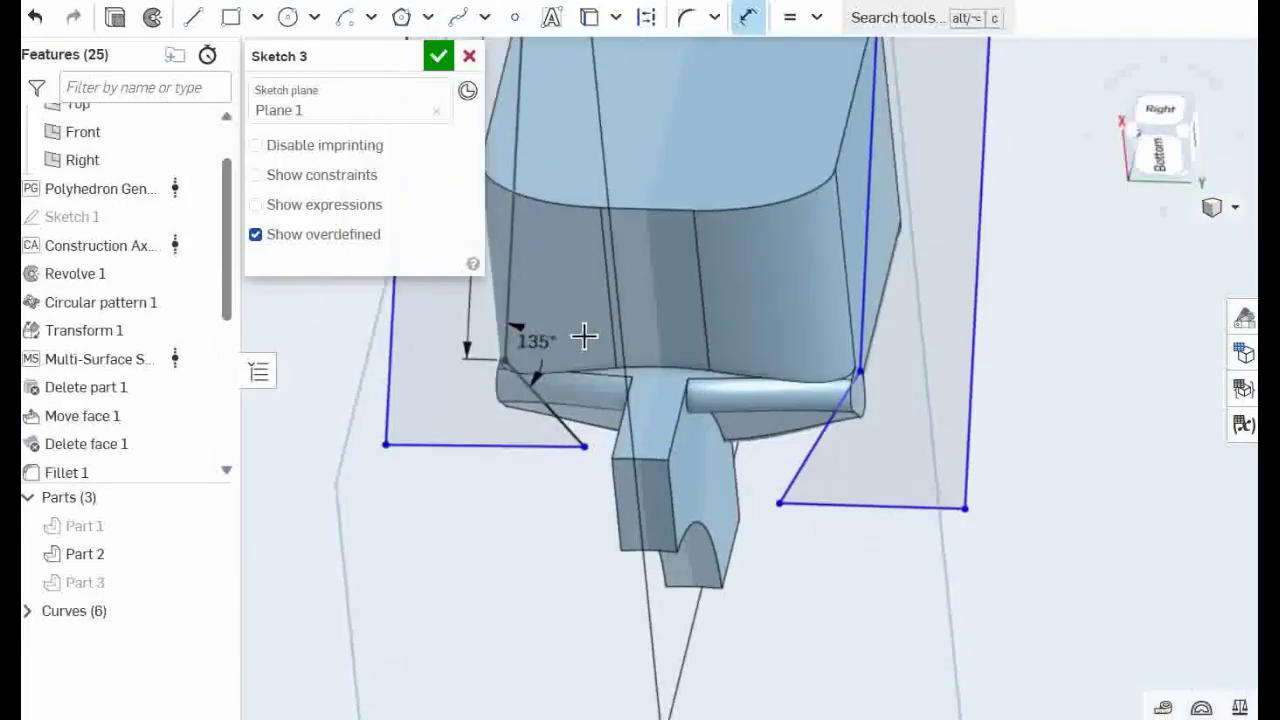
{"action": "left_click", "coordinate": [823, 437]}
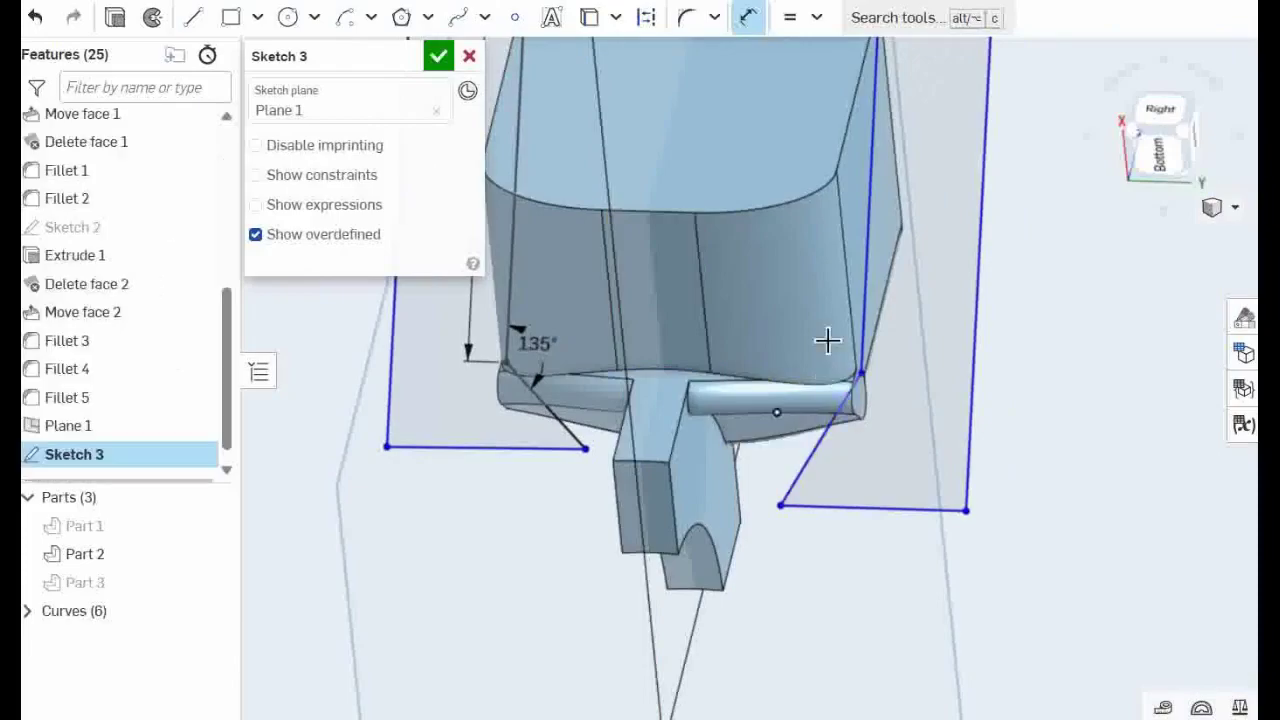
{"action": "left_click", "coordinate": [868, 294]}
{"action": "left_click", "coordinate": [767, 347]}
{"action": "type", "text": "135"}
{"action": "key", "text": "Return"}
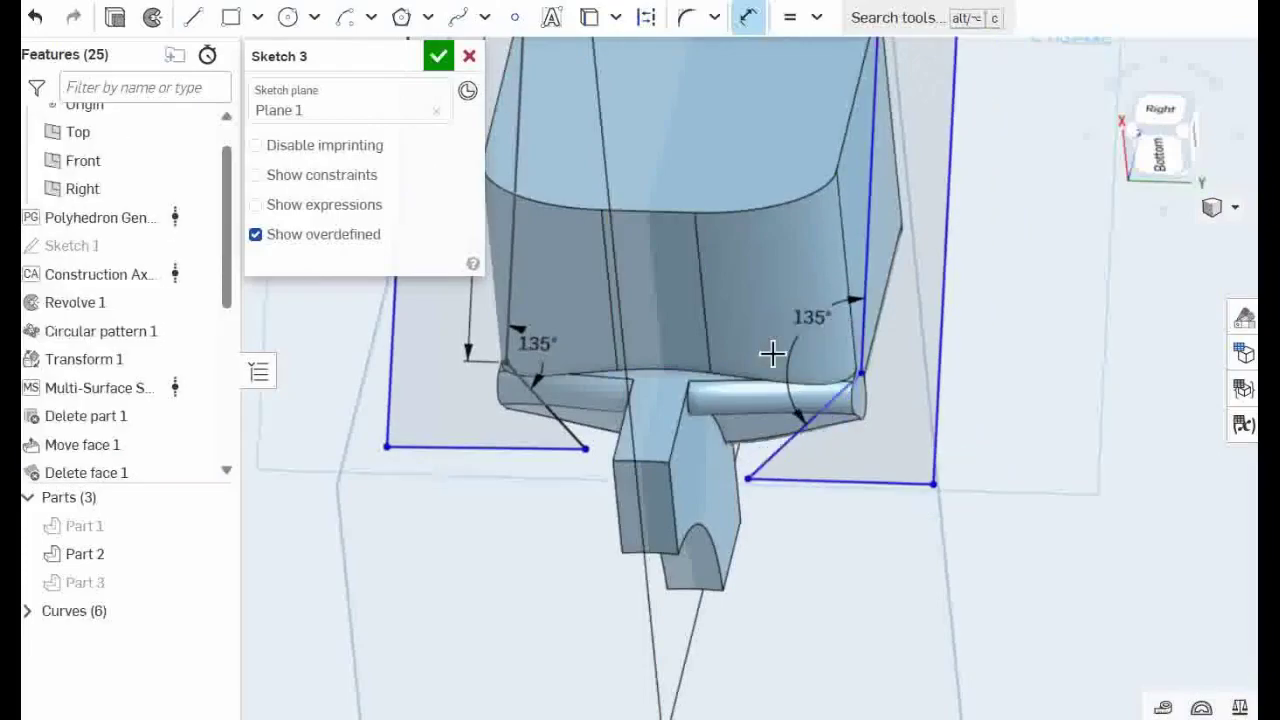
{"action": "key", "text": "n"}
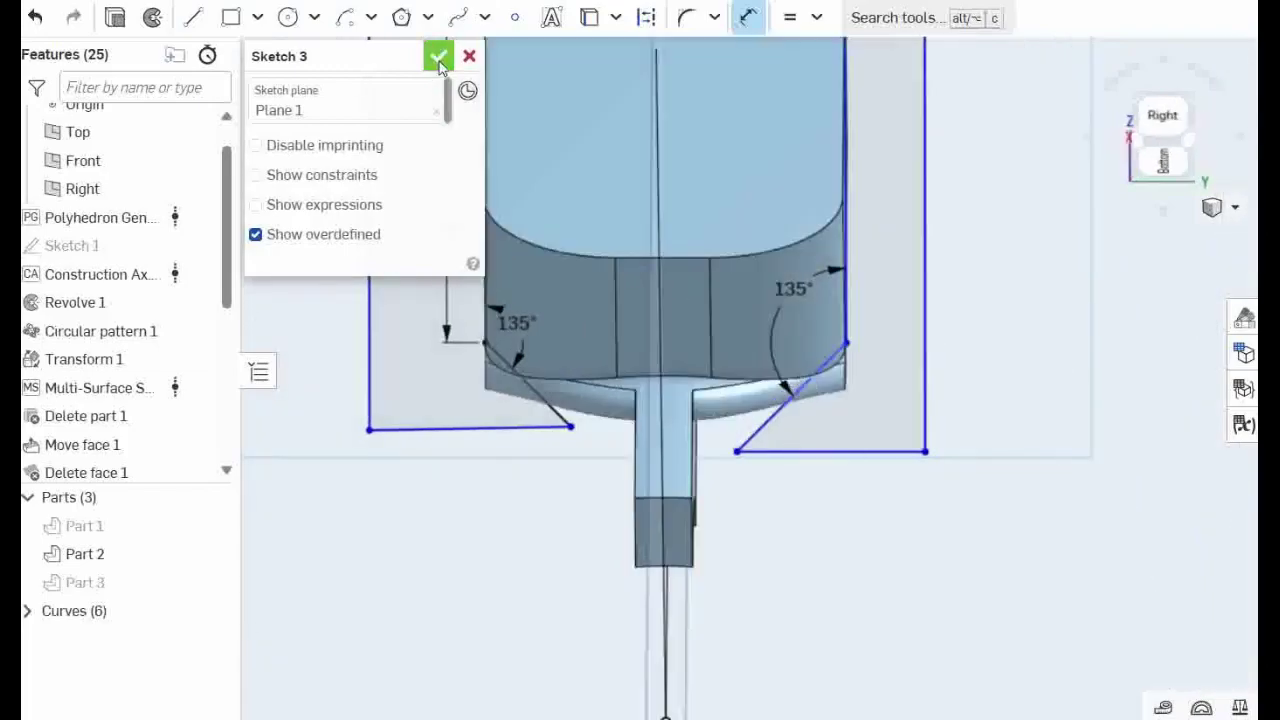
{"action": "left_click", "coordinate": [440, 58]}
{"action": "scroll", "coordinate": [560, 440], "scroll_direction": "down", "scroll_amount": 5}
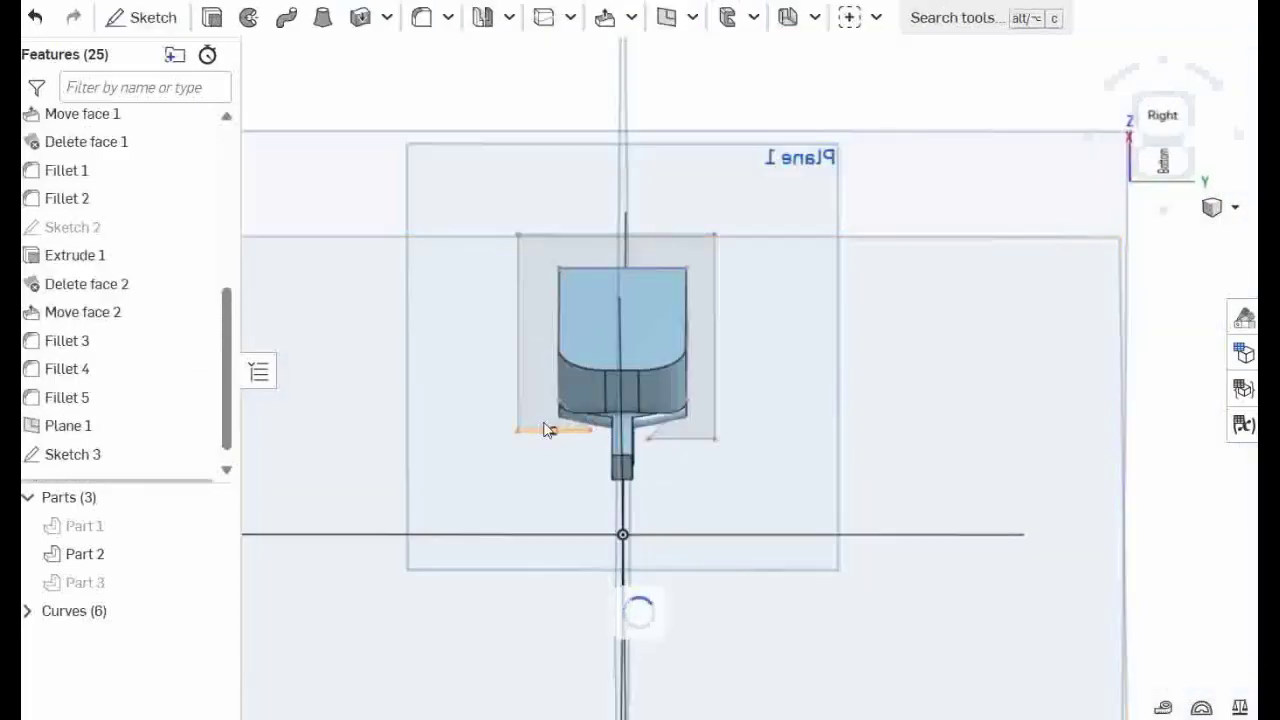
- Cut the edge piece, Part 2, with the Sketch 3 profile using a symmetric 25 mm Extrude set to Remove
{"action": "left_click", "coordinate": [212, 18]}
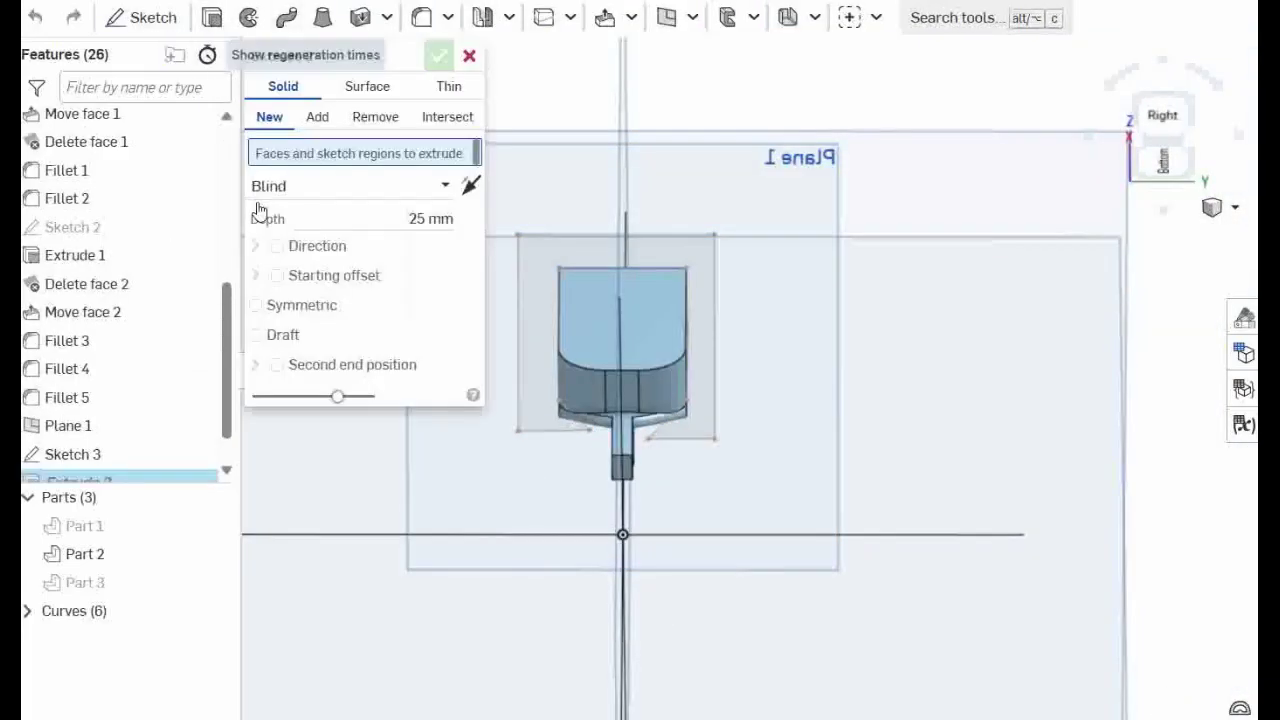
{"action": "left_click", "coordinate": [375, 118]}
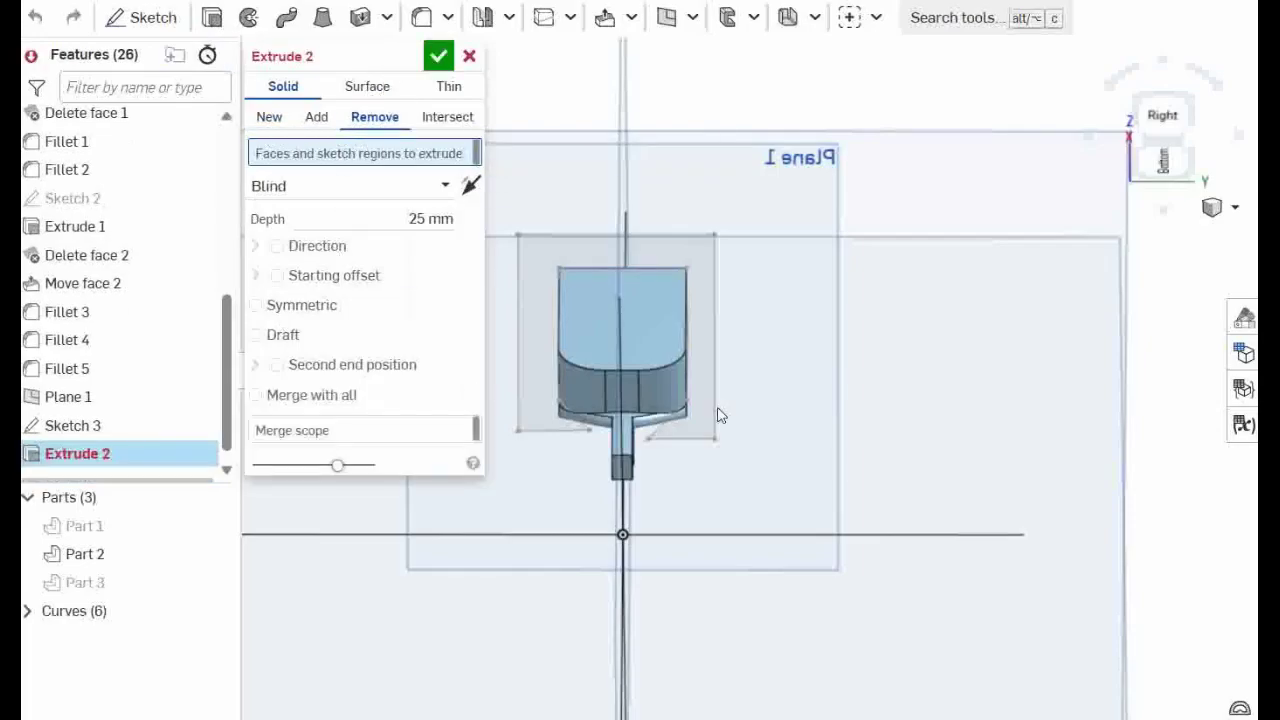
{"action": "left_click", "coordinate": [91, 425]}
{"action": "mouse_move", "coordinate": [894, 491]}
{"action": "right_mouse_down"}
{"action": "mouse_move", "coordinate": [814, 500]}
{"action": "mouse_move", "coordinate": [830, 467]}
{"action": "right_mouse_up"}
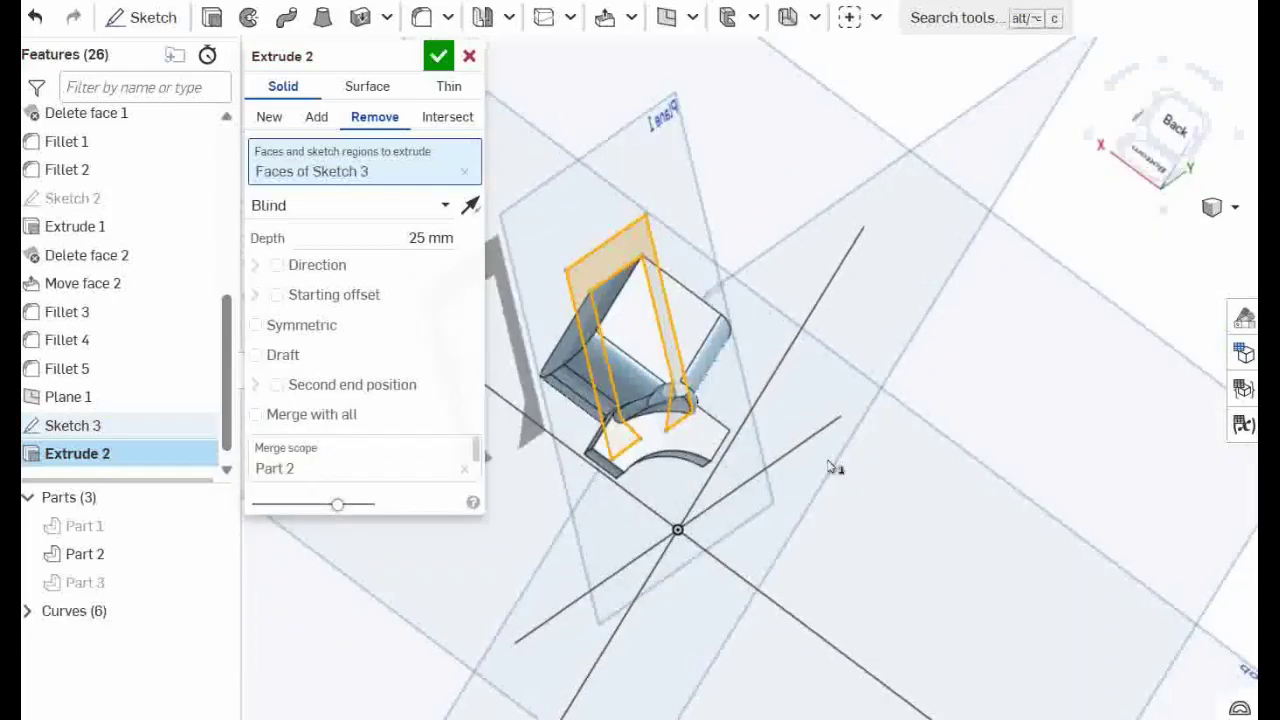
{"action": "left_click", "coordinate": [256, 325]}
{"action": "right_click_drag", "start_coordinate": [830, 378], "coordinate": [851, 357]}
{"action": "scroll", "coordinate": [656, 370], "scroll_direction": "up", "scroll_amount": 5}
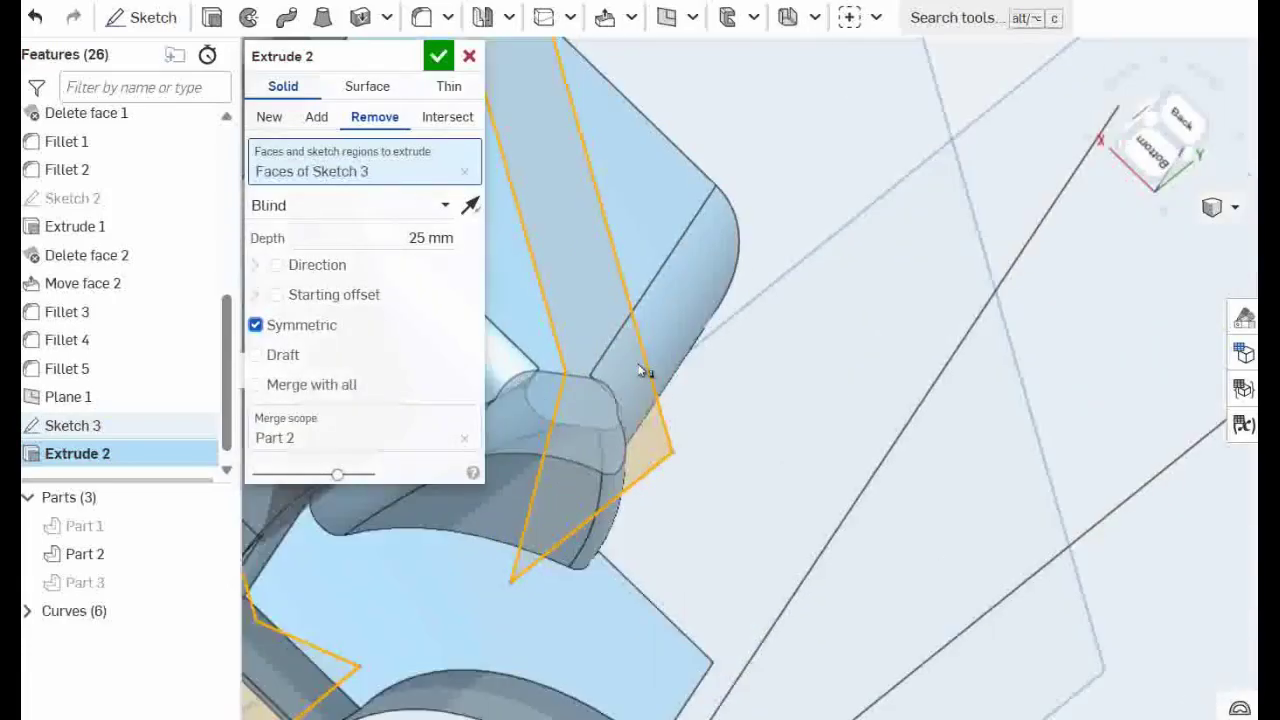
{"action": "right_click_drag", "start_coordinate": [637, 369], "coordinate": [672, 368]}
{"action": "right_click_drag", "start_coordinate": [536, 420], "coordinate": [488, 443]}
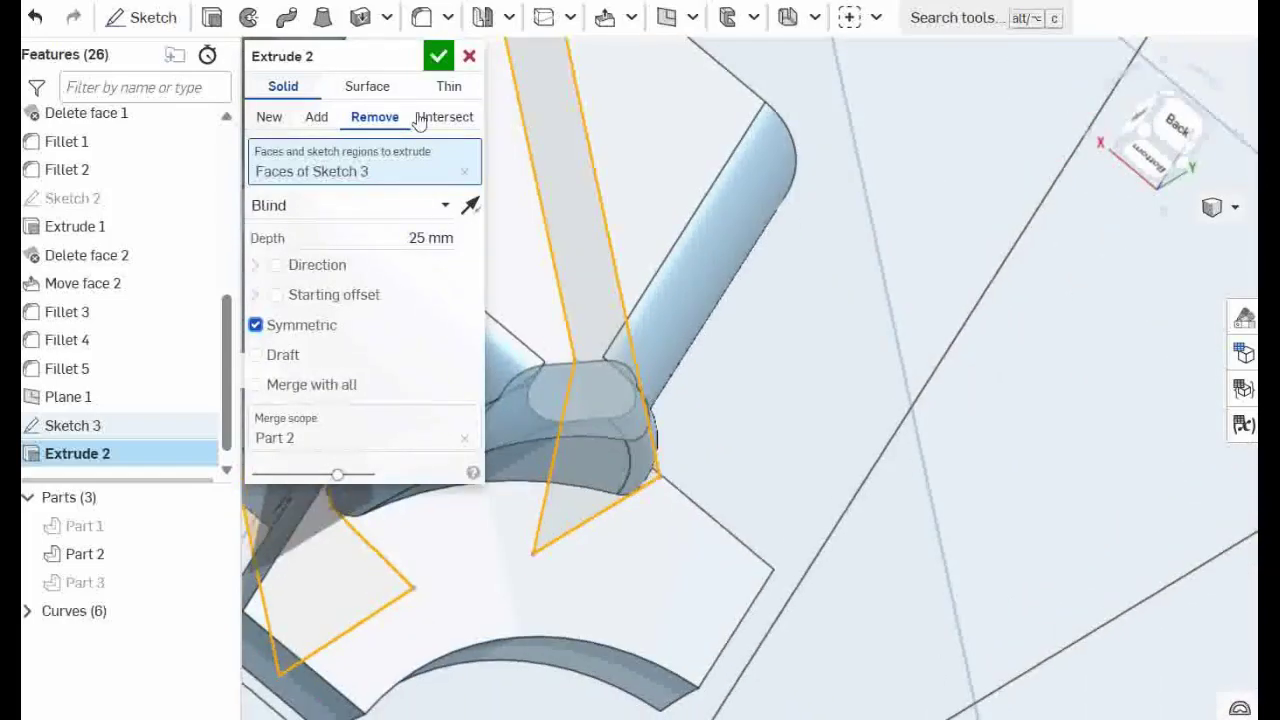
{"action": "left_click", "coordinate": [438, 55]}
- Start a Move face offset of 0.5 mm inward on the end face of one foot of the edge piece
{"action": "right_click_drag", "start_coordinate": [734, 306], "coordinate": [740, 272]}
{"action": "scroll", "coordinate": [604, 381], "scroll_direction": "down", "scroll_amount": 4}
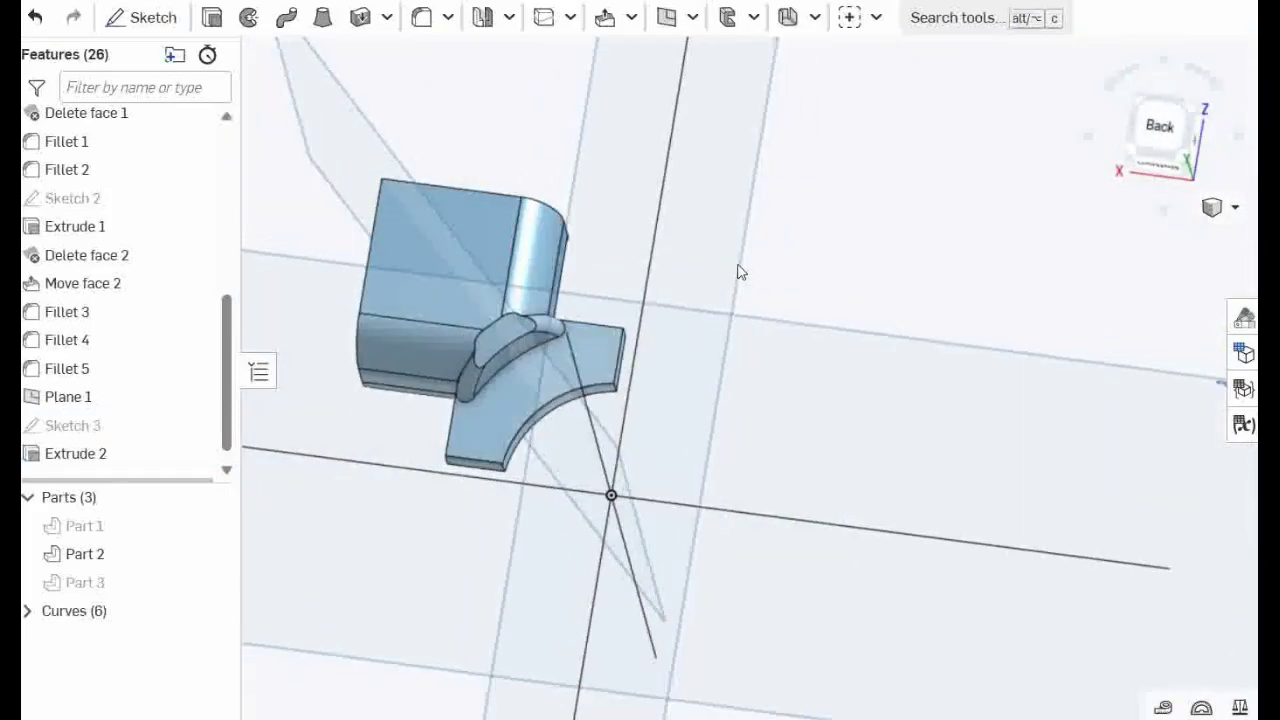
{"action": "right_click_drag", "start_coordinate": [640, 290], "coordinate": [496, 441]}
{"action": "scroll", "coordinate": [496, 441], "scroll_direction": "up", "scroll_amount": 3}
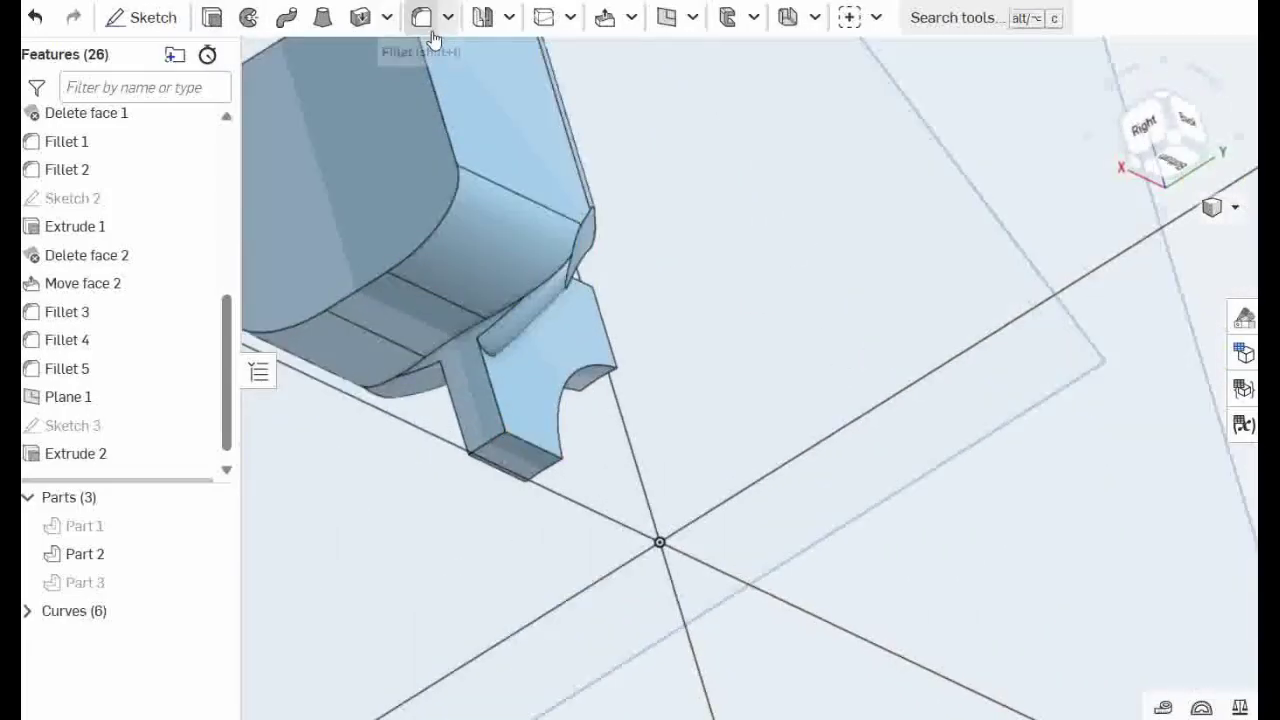
{"action": "right_click_drag", "start_coordinate": [815, 277], "coordinate": [717, 329]}
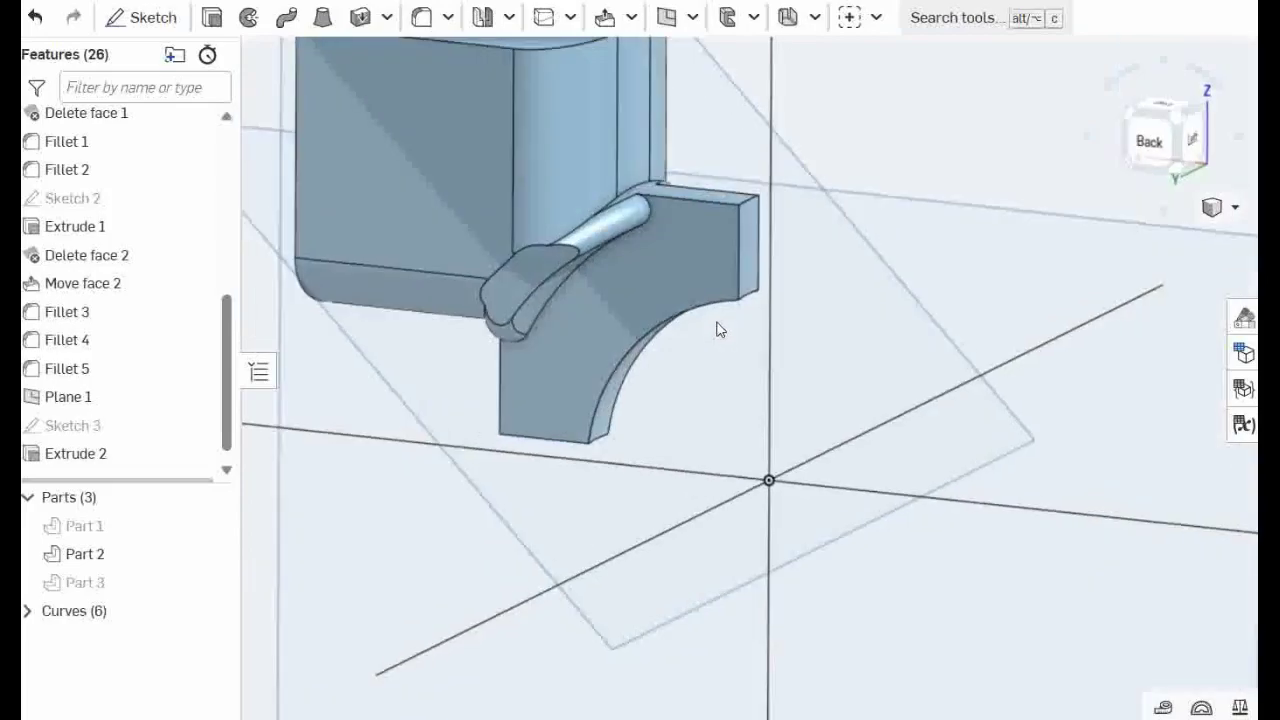
{"action": "left_click", "coordinate": [449, 18]}
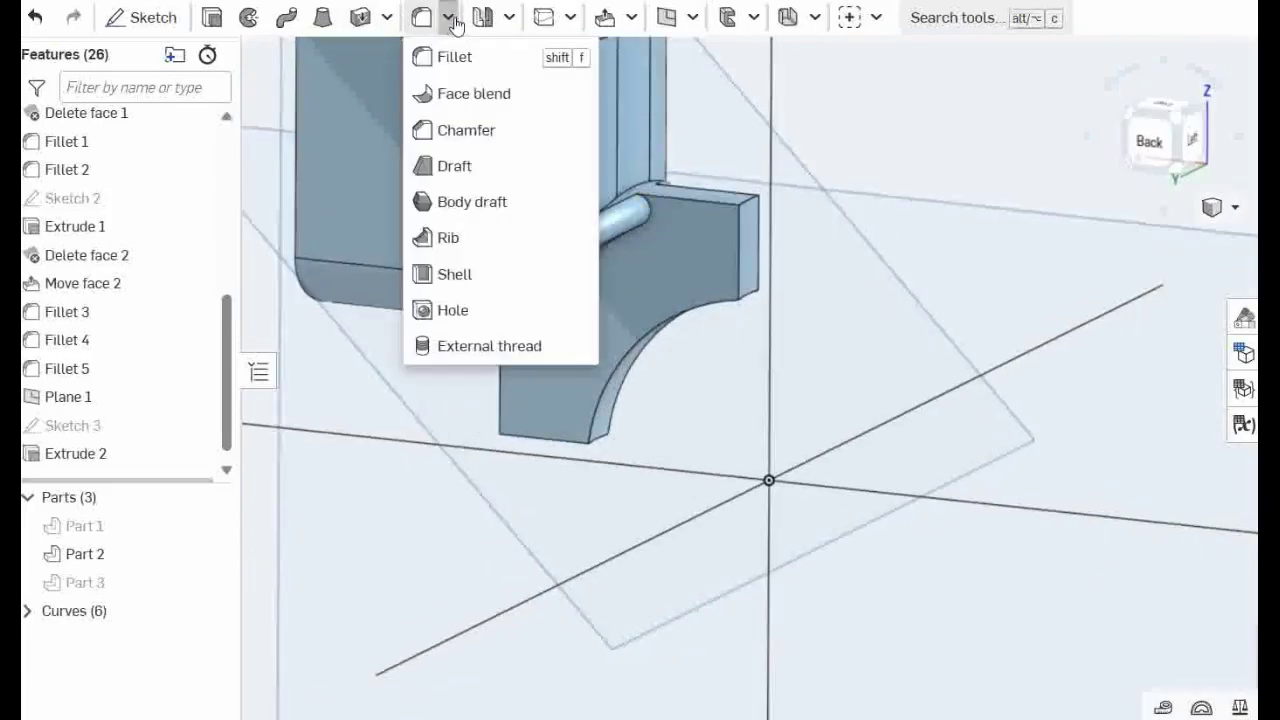
{"action": "left_click", "coordinate": [450, 20]}
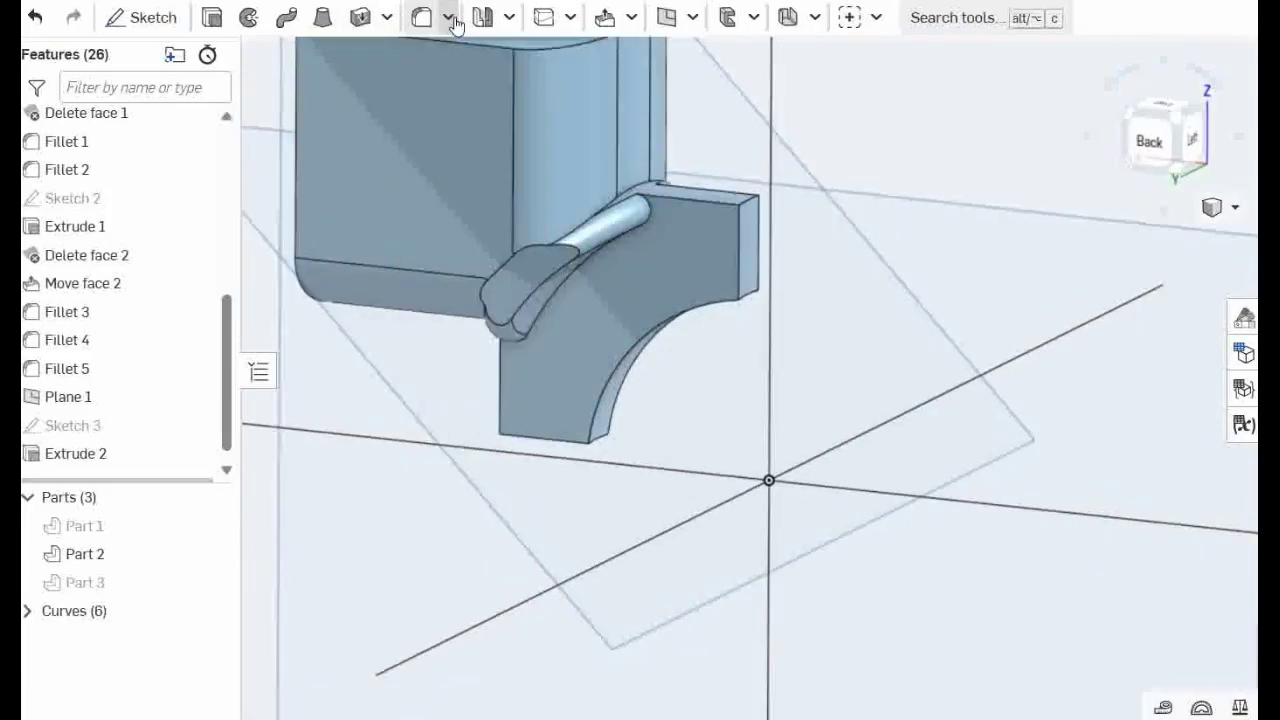
{"action": "left_click", "coordinate": [609, 24]}
{"action": "right_click_drag", "start_coordinate": [763, 277], "coordinate": [750, 285]}
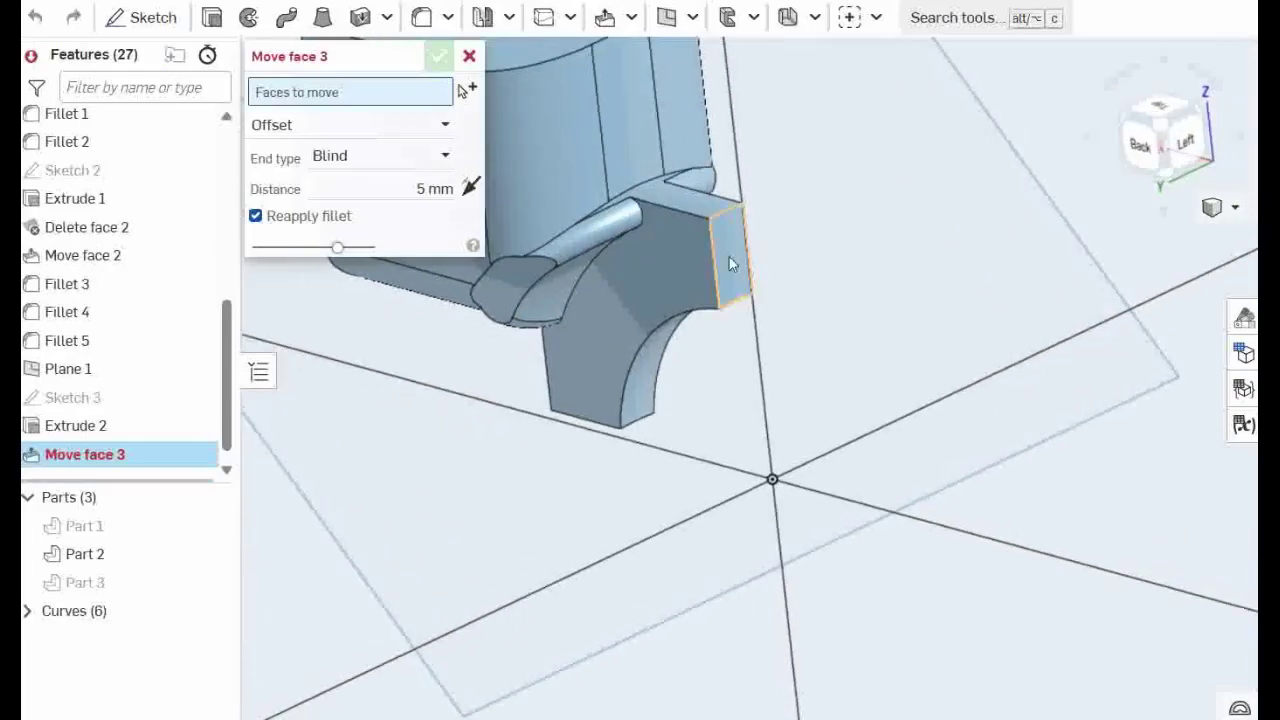
{"action": "left_click", "coordinate": [729, 262]}
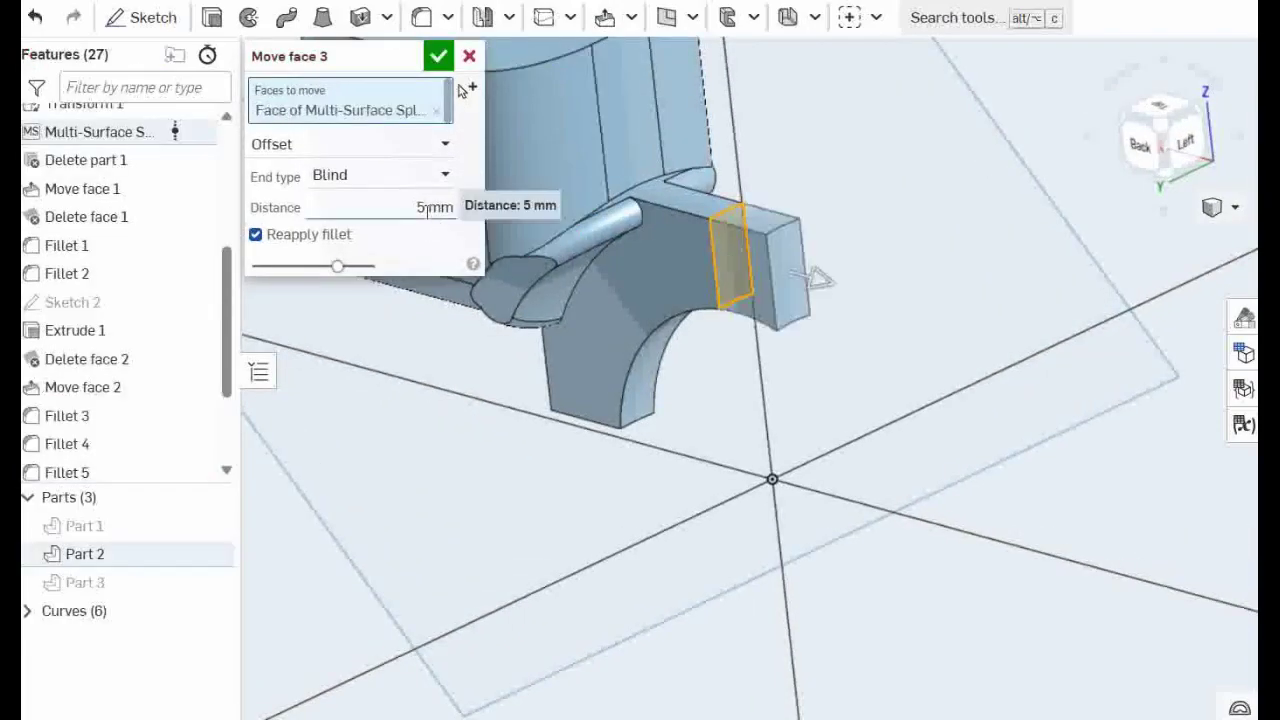
{"action": "left_click", "coordinate": [435, 207]}
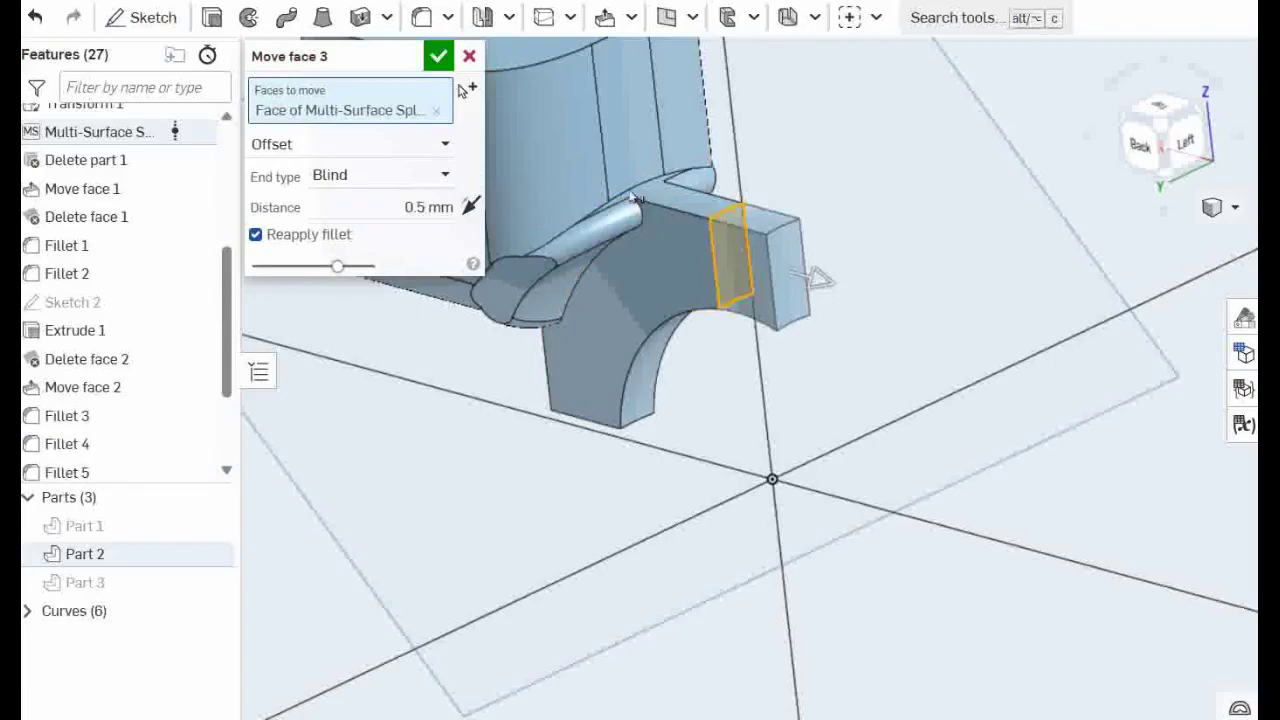
{"action": "left_click", "coordinate": [470, 207]}
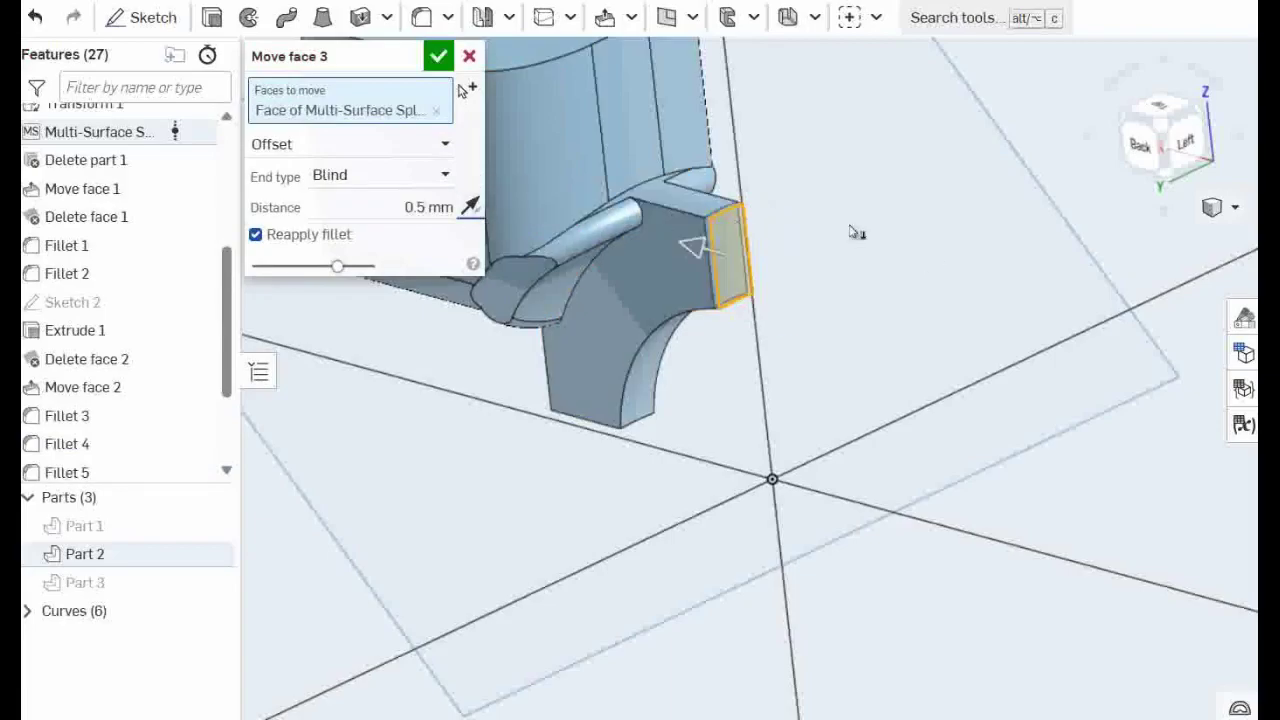
- Include the other foot's end face in the 0.5 mm inward offset and accept it
{"action": "scroll", "coordinate": [760, 230], "scroll_direction": "up", "scroll_amount": 2}
{"action": "right_click_drag", "start_coordinate": [763, 306], "coordinate": [851, 226]}
{"action": "left_click", "coordinate": [435, 335]}
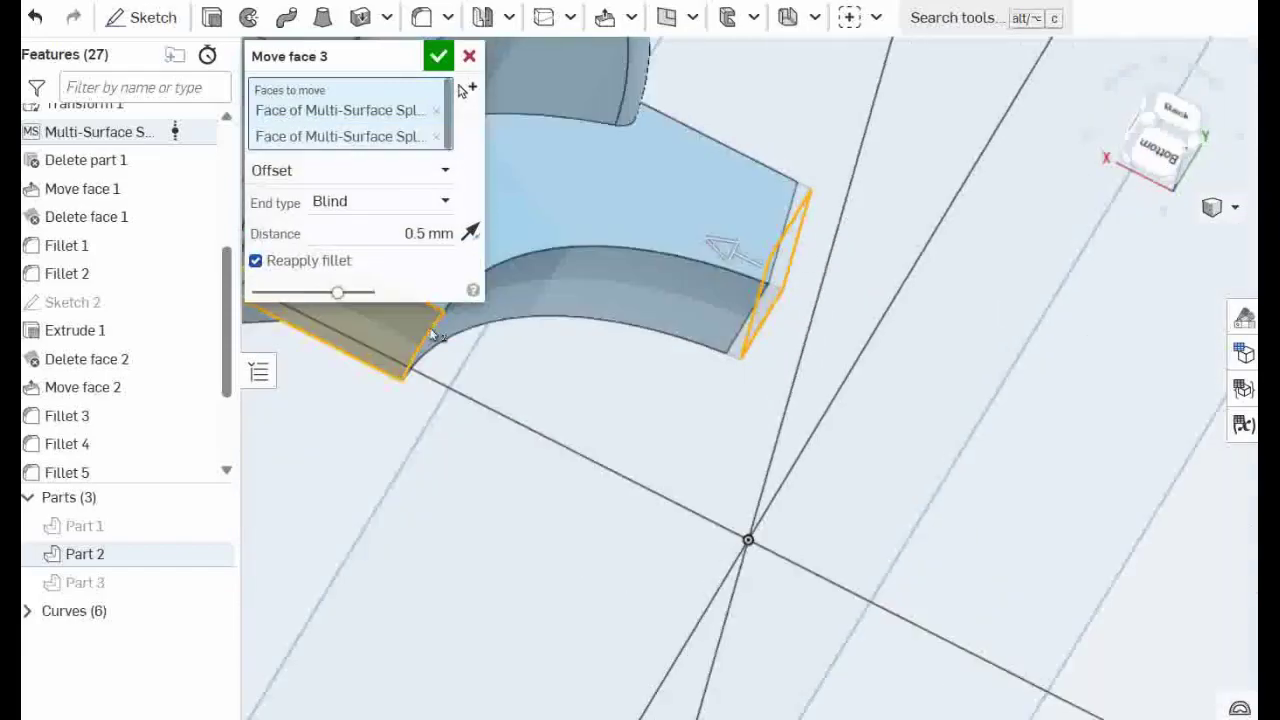
{"action": "right_click_drag", "start_coordinate": [716, 281], "coordinate": [737, 242]}
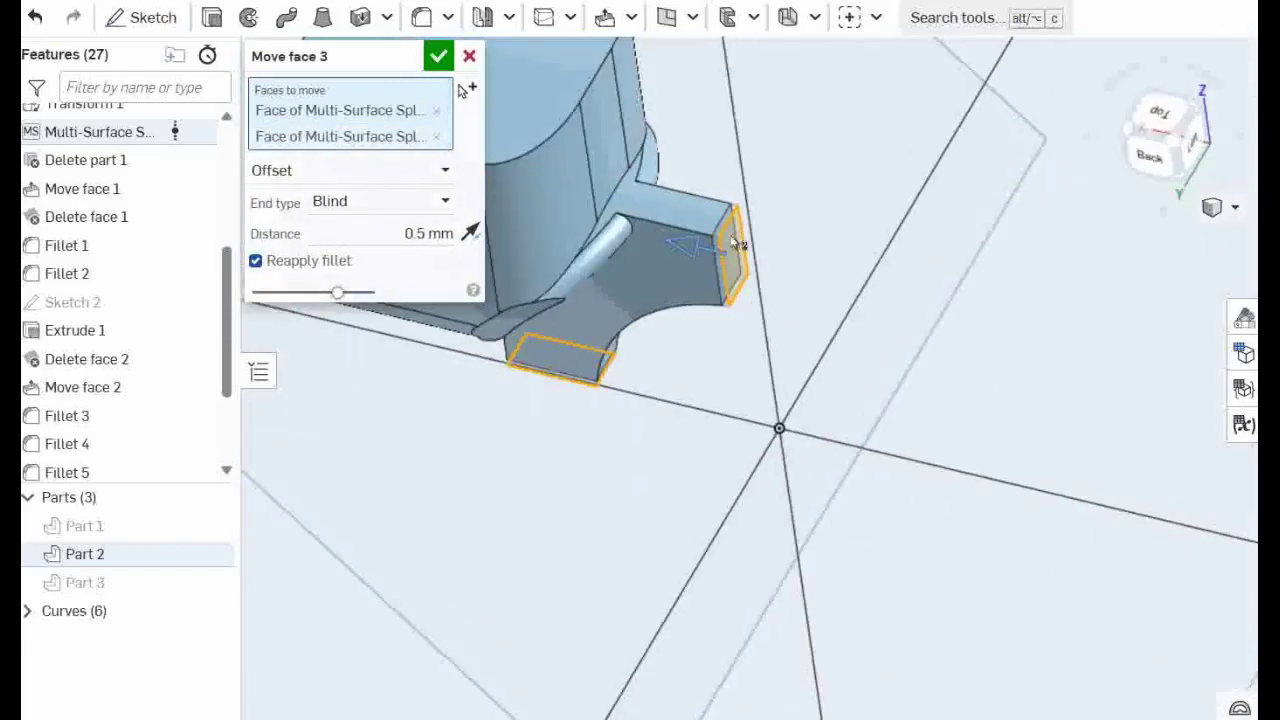
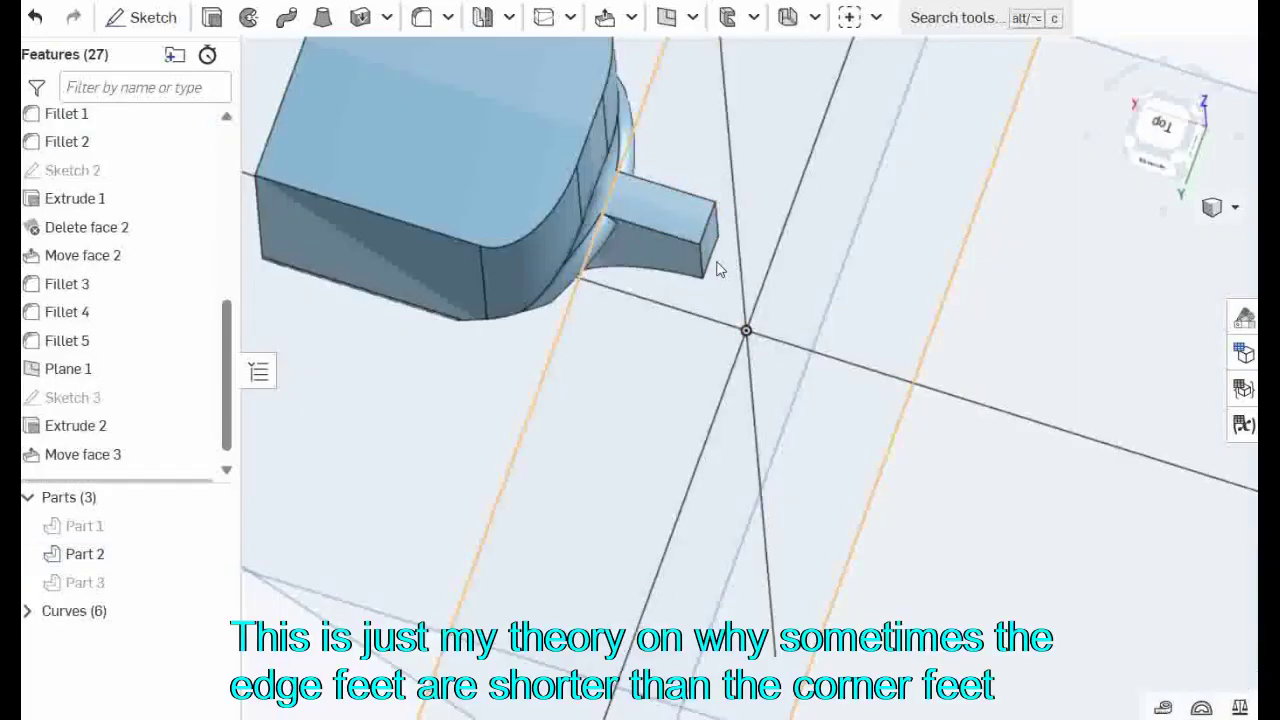
{"action": "mouse_move", "coordinate": [717, 265]}
{"action": "right_mouse_down"}
{"action": "mouse_move", "coordinate": [696, 232]}
{"action": "mouse_move", "coordinate": [708, 252]}
{"action": "right_mouse_up"}
{"action": "scroll", "coordinate": [708, 252], "scroll_direction": "up", "scroll_amount": 5}
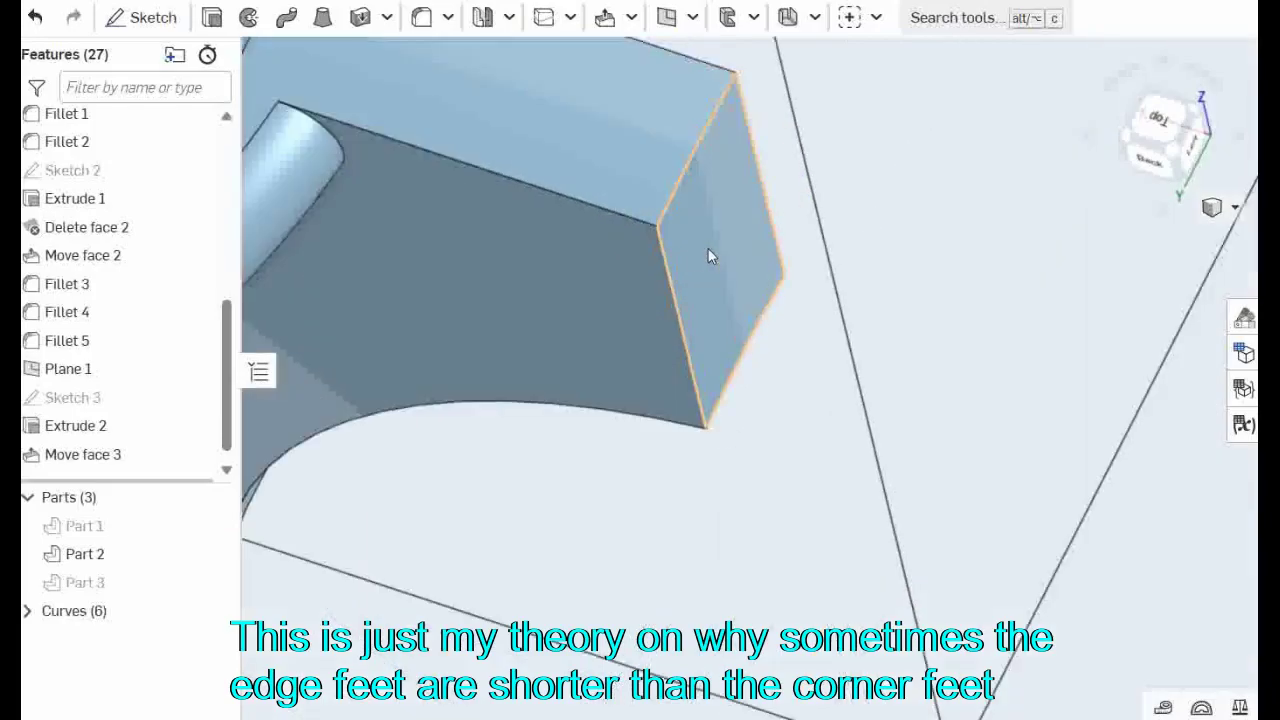
{"action": "left_click", "coordinate": [661, 273]}
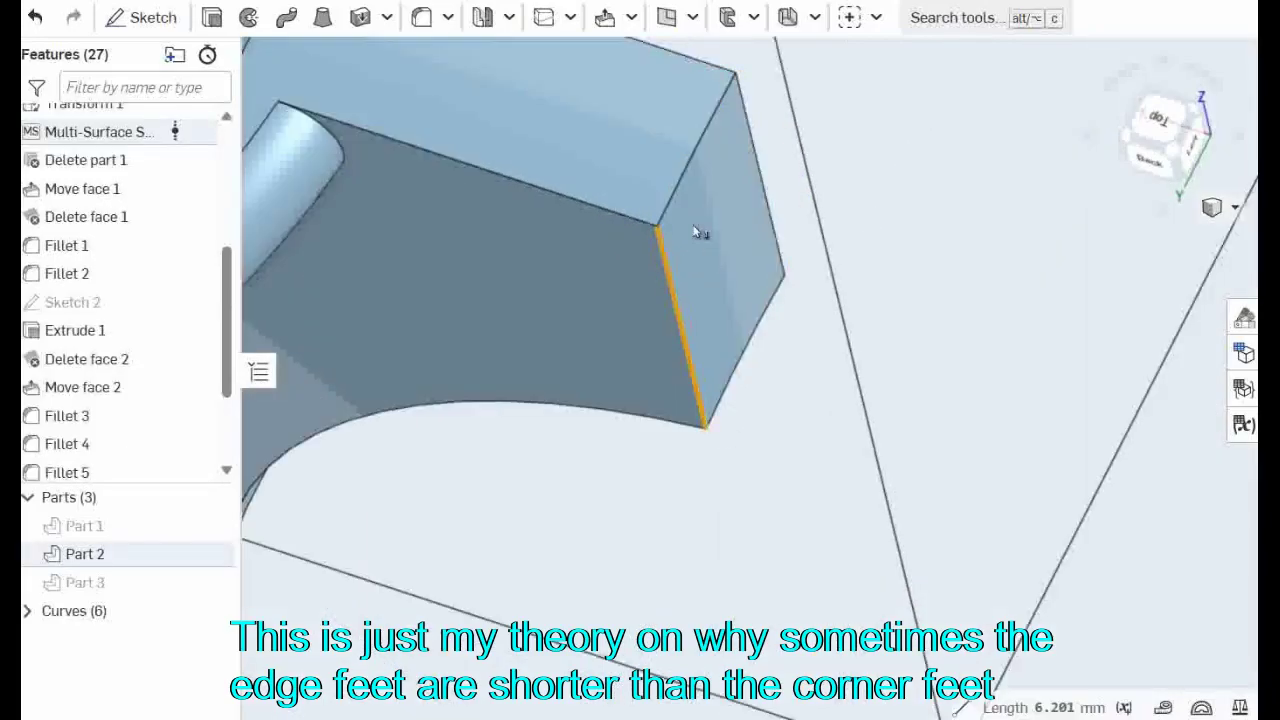
{"action": "left_click", "coordinate": [766, 549]}
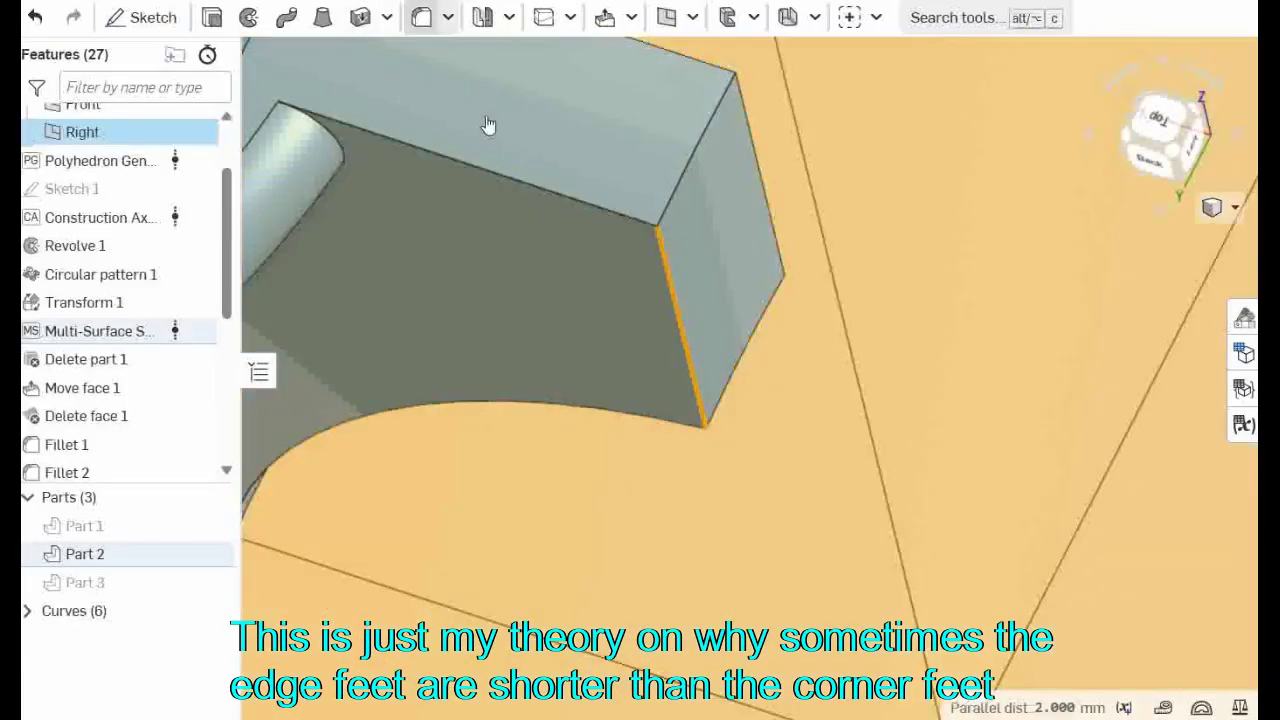
{"action": "left_click", "coordinate": [917, 408]}
{"action": "scroll", "coordinate": [909, 404], "scroll_direction": "down", "scroll_amount": 8}
{"action": "left_click", "coordinate": [432, 290]}
- Start a 1.5 mm radius fillet on the two outer edges at the end of one edge-piece foot
{"action": "left_click", "coordinate": [421, 17]}
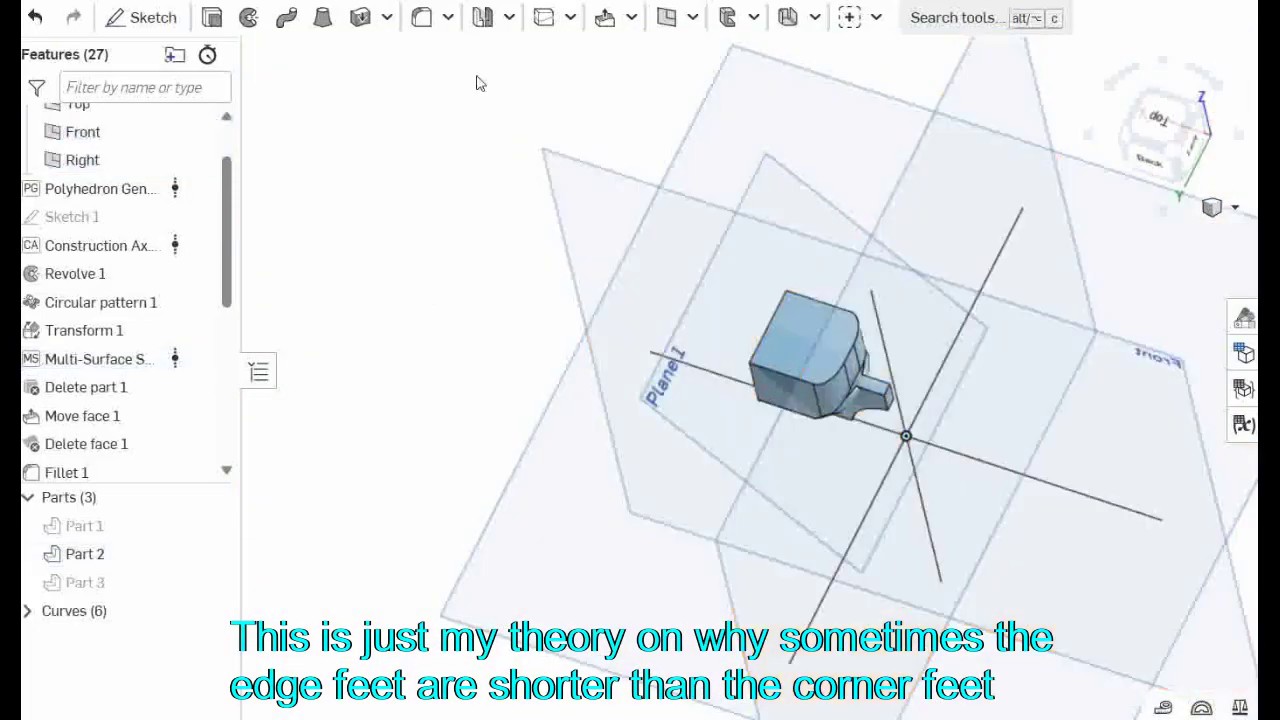
{"action": "left_click", "coordinate": [887, 405]}
{"action": "scroll", "coordinate": [885, 405], "scroll_direction": "up", "scroll_amount": 8}
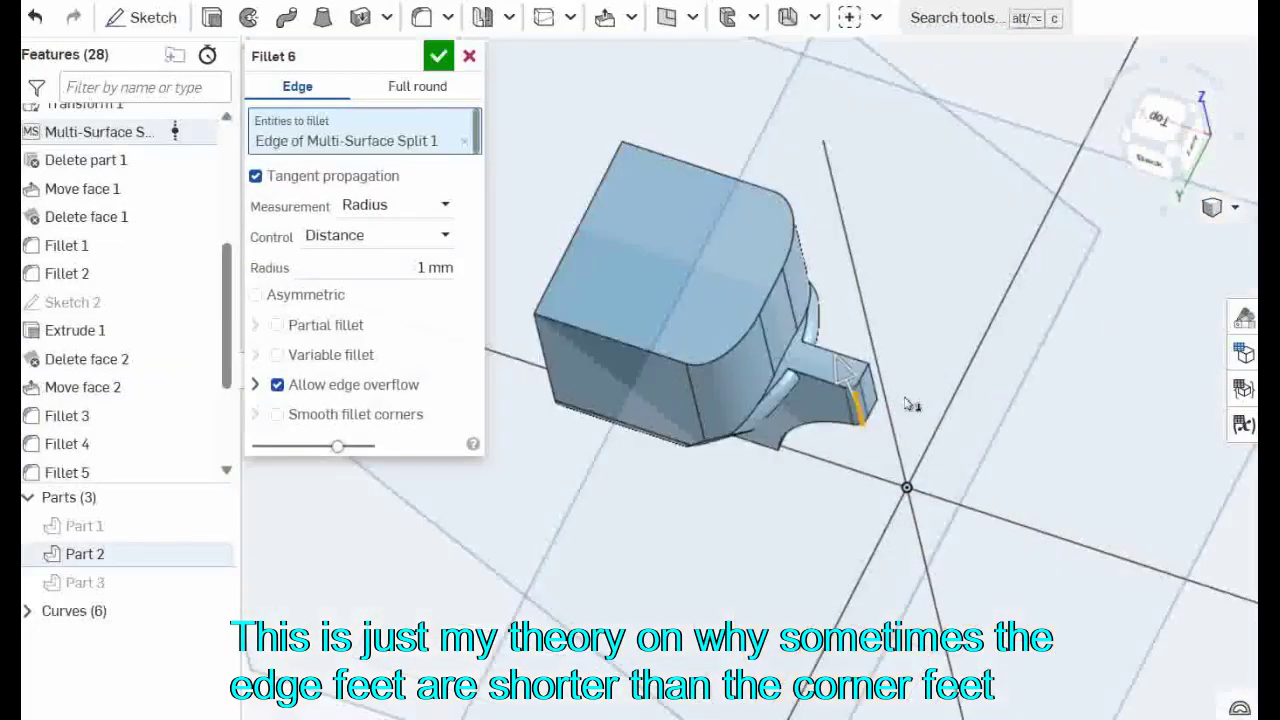
{"action": "type", "text": "1"}
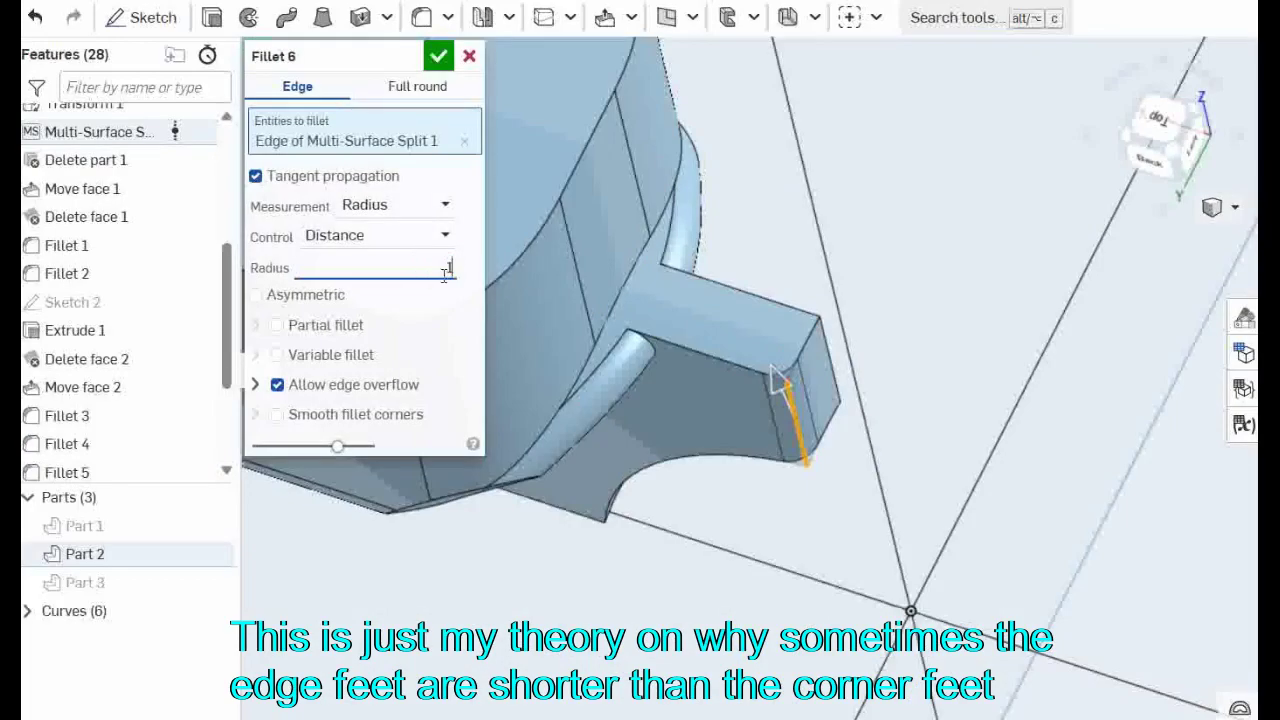
{"action": "type", "text": ".5"}
{"action": "left_click", "coordinate": [829, 352]}
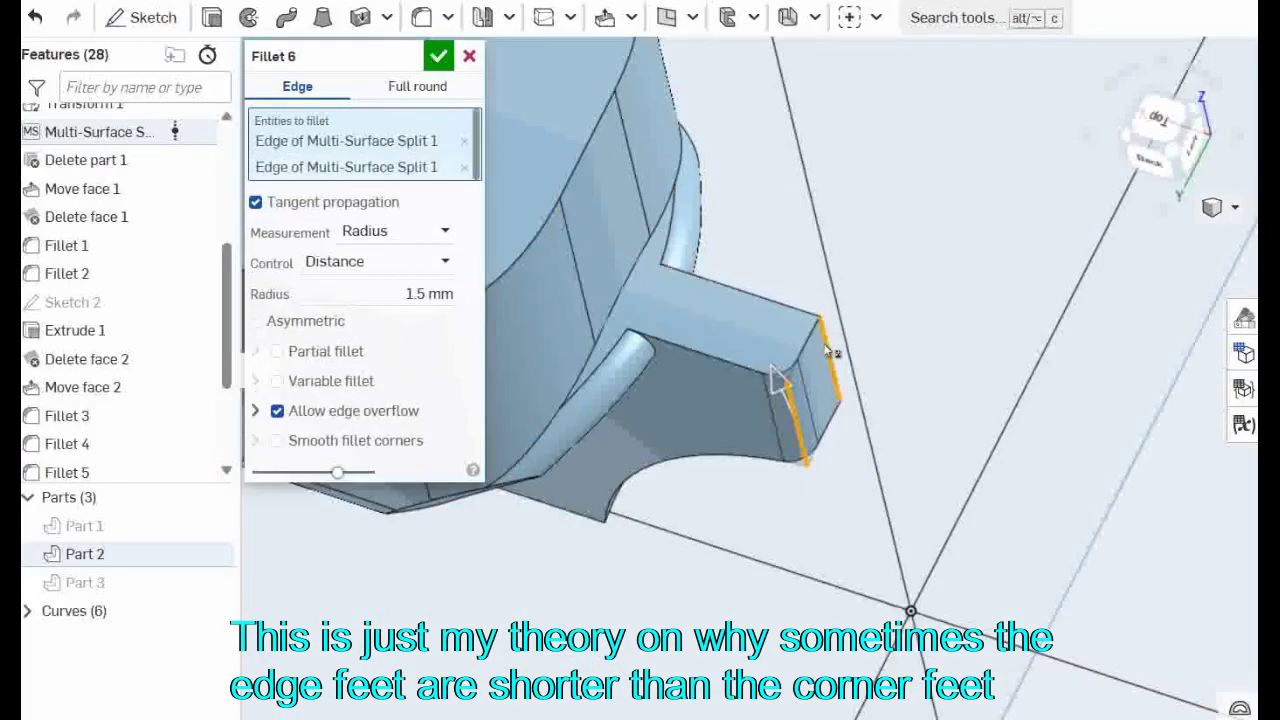
- Add the two end edges of the other foot to the 1.5 mm fillet and accept it
{"action": "scroll", "coordinate": [757, 400], "scroll_direction": "down", "scroll_amount": 4}
{"action": "right_click_drag", "start_coordinate": [754, 403], "coordinate": [802, 384]}
{"action": "left_click", "coordinate": [597, 467]}
{"action": "right_click_drag", "start_coordinate": [597, 467], "coordinate": [707, 474]}
{"action": "left_click", "coordinate": [707, 470]}
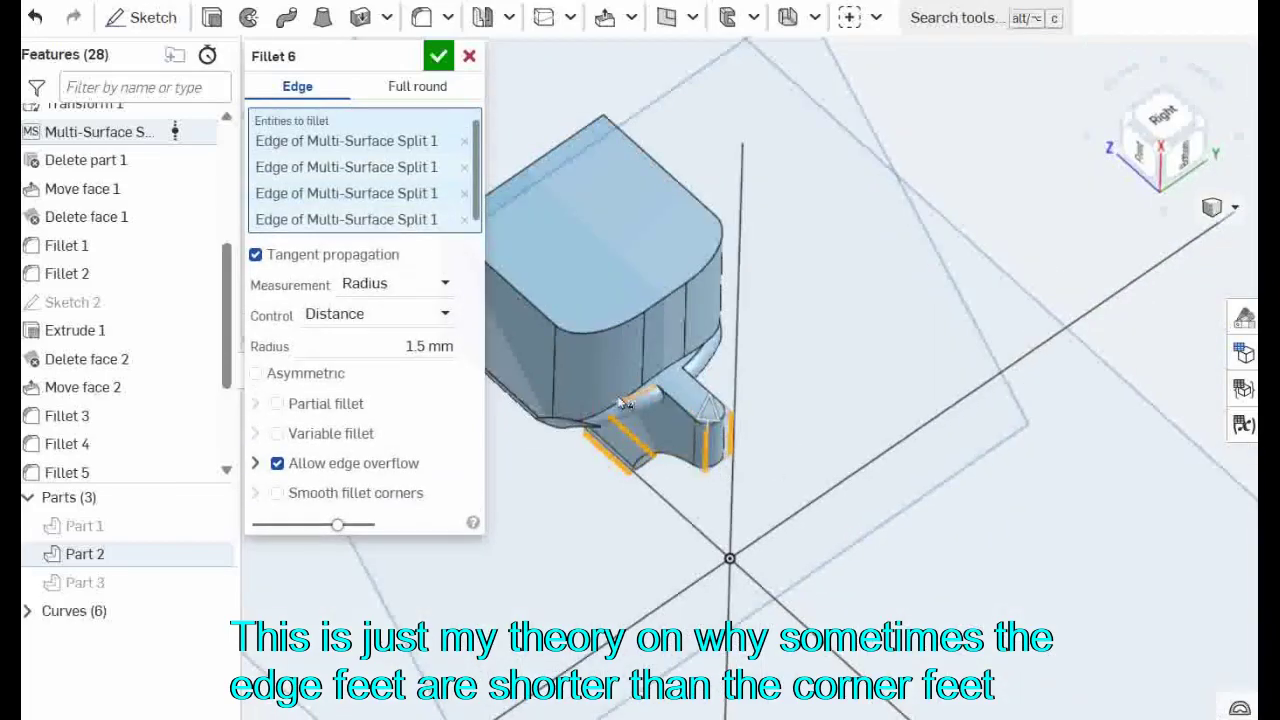
{"action": "scroll", "coordinate": [1000, 527], "scroll_direction": "up", "scroll_amount": 5}
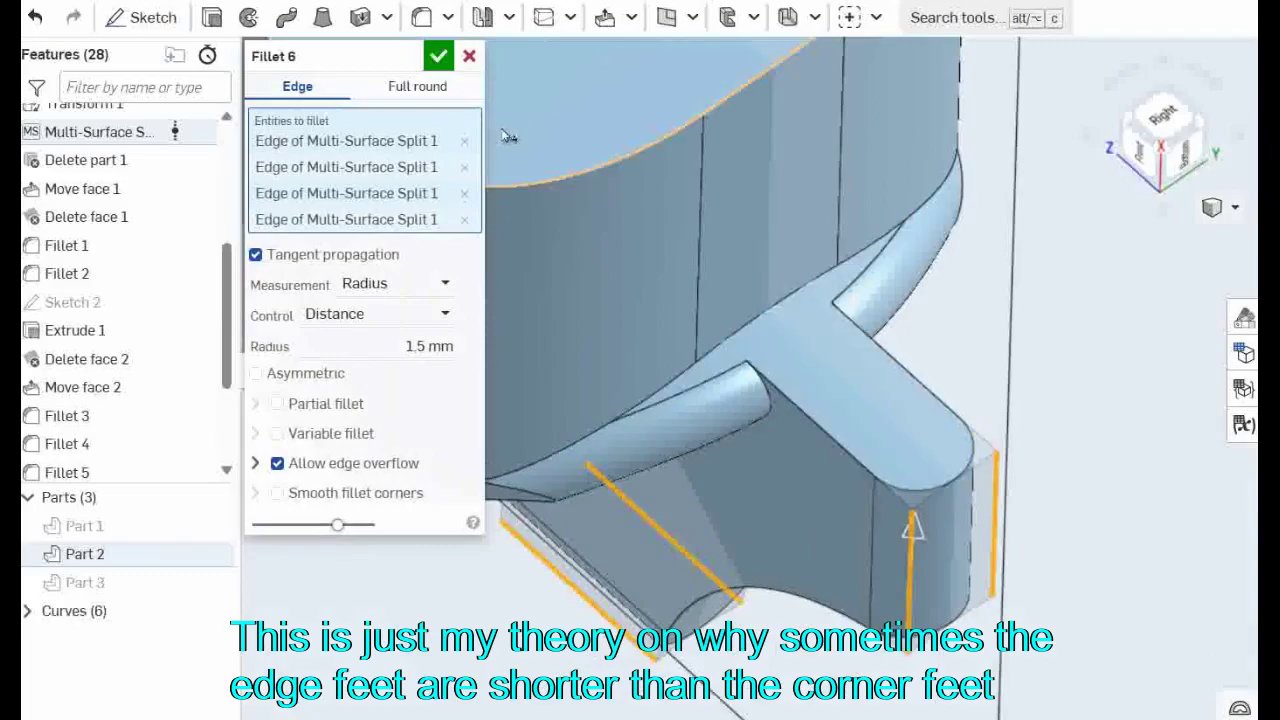
{"action": "left_click", "coordinate": [438, 57]}
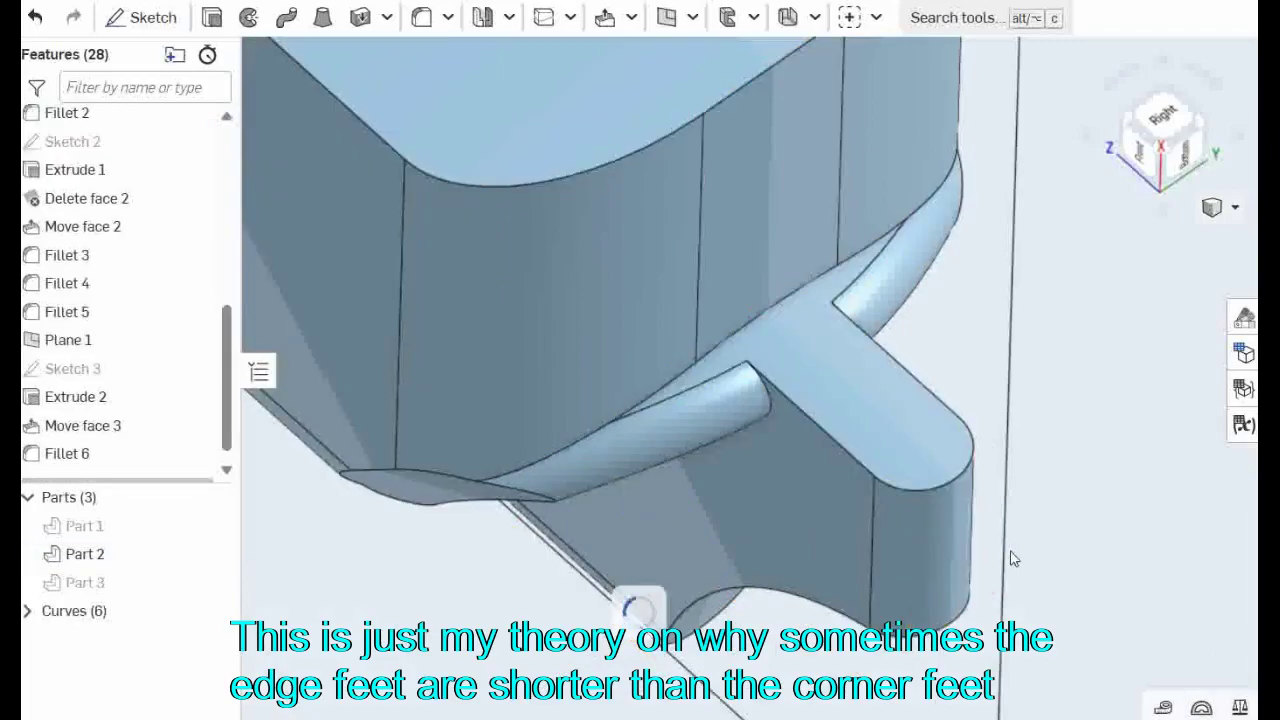
- Show all hidden parts so the corner and centre pieces appear together with the edge piece
{"action": "right_click_drag", "start_coordinate": [1009, 557], "coordinate": [986, 571]}
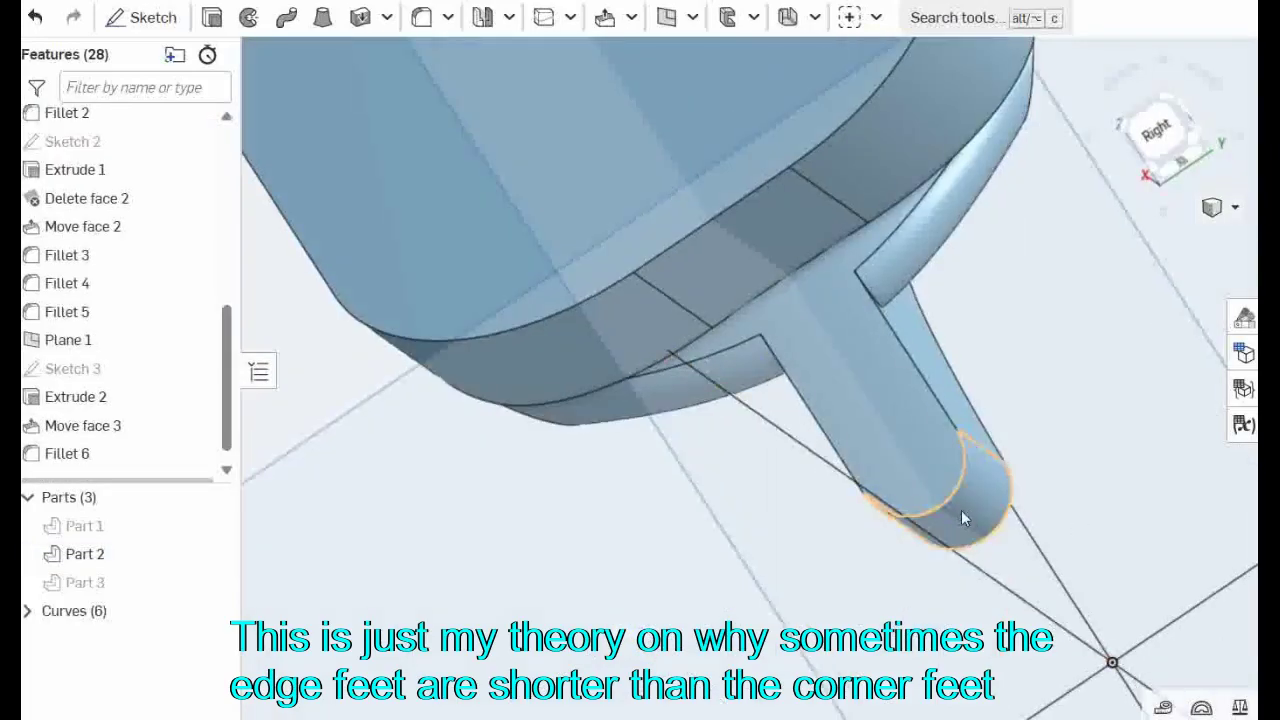
{"action": "scroll", "coordinate": [986, 440], "scroll_direction": "down", "scroll_amount": 5}
{"action": "scroll", "coordinate": [829, 436], "scroll_direction": "down", "scroll_amount": 4}
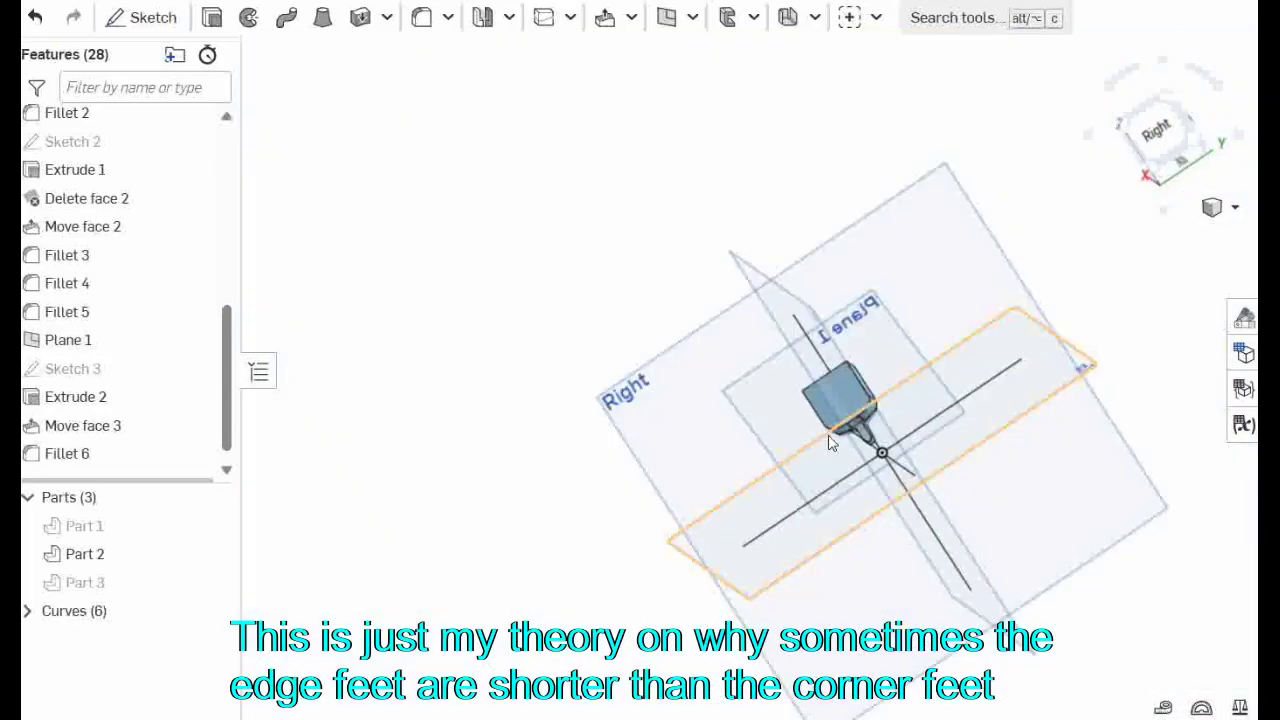
{"action": "scroll", "coordinate": [897, 474], "scroll_direction": "up", "scroll_amount": 6}
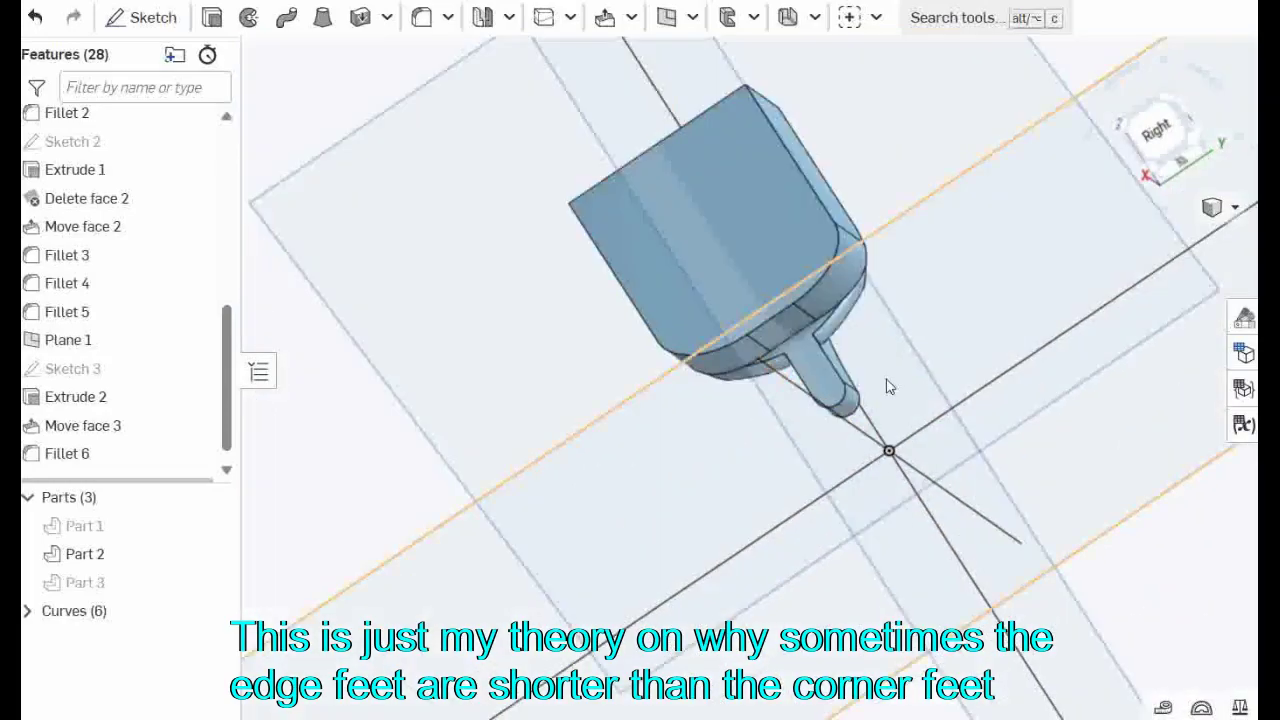
{"action": "right_click_drag", "start_coordinate": [908, 360], "coordinate": [912, 321]}
{"action": "scroll", "coordinate": [928, 309], "scroll_direction": "down", "scroll_amount": 5}
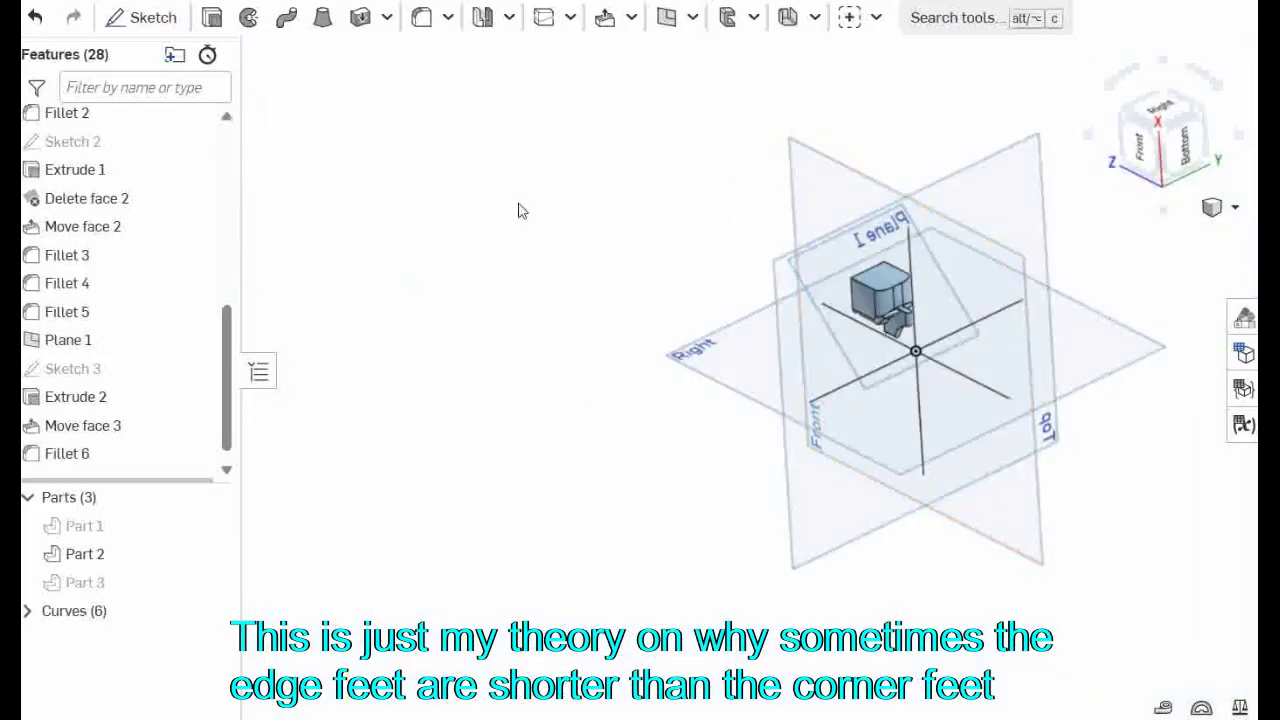
{"action": "right_click", "coordinate": [517, 209]}
{"action": "left_click", "coordinate": [545, 240]}
- Isolate the corner piece and start a 1.5 mm radius fillet on two of the edges along its narrow neck
{"action": "scroll", "coordinate": [876, 300], "scroll_direction": "up", "scroll_amount": 8}
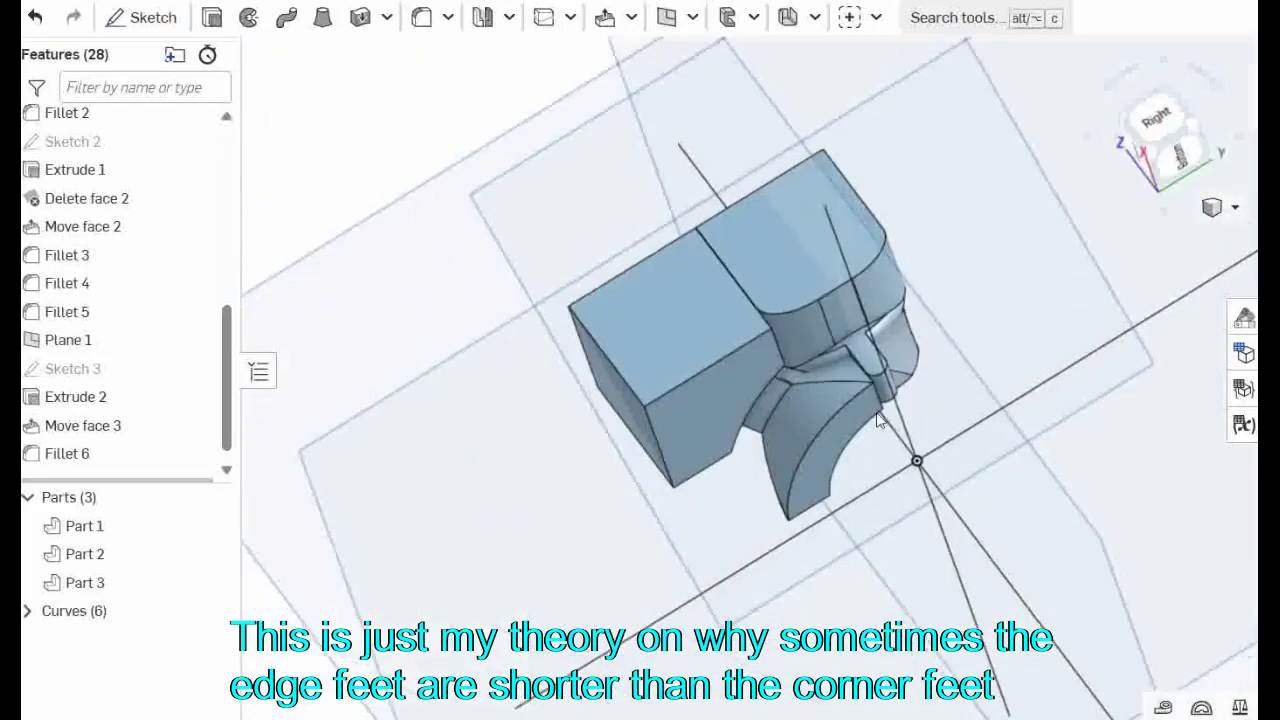
{"action": "right_click_drag", "start_coordinate": [852, 391], "coordinate": [960, 331]}
{"action": "scroll", "coordinate": [708, 398], "scroll_direction": "up", "scroll_amount": 5}
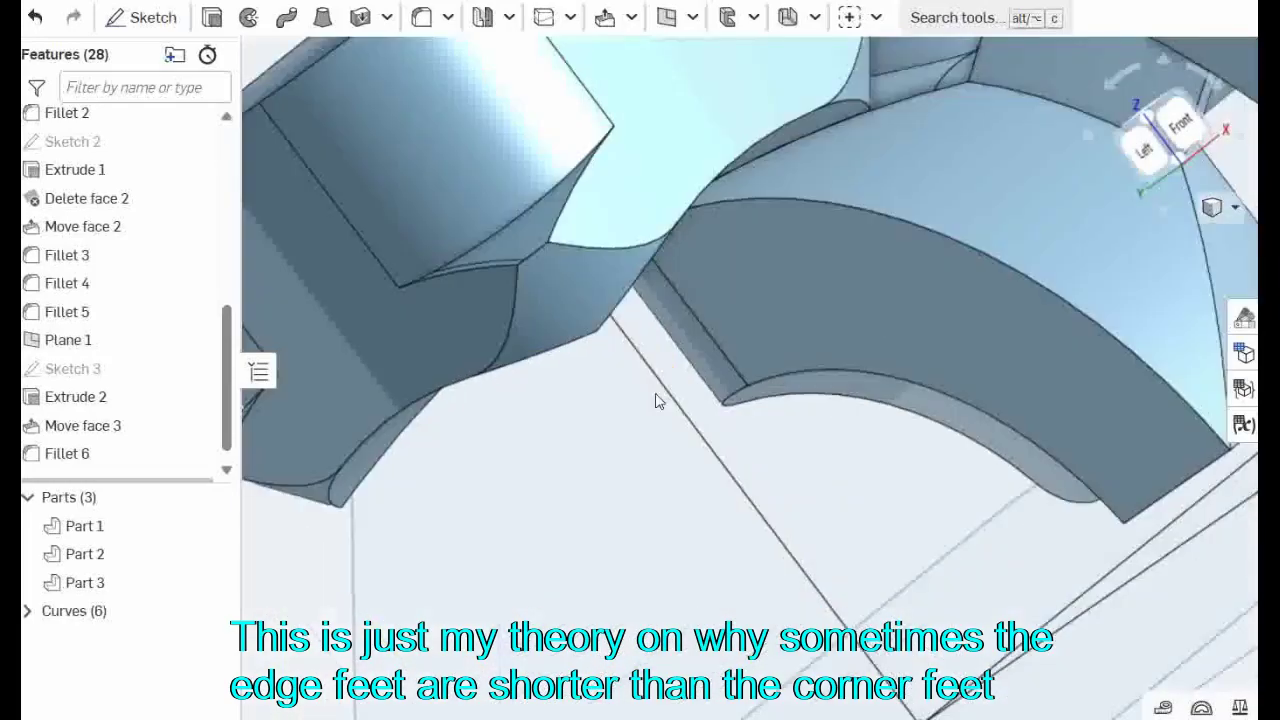
{"action": "scroll", "coordinate": [740, 340], "scroll_direction": "down", "scroll_amount": 5}
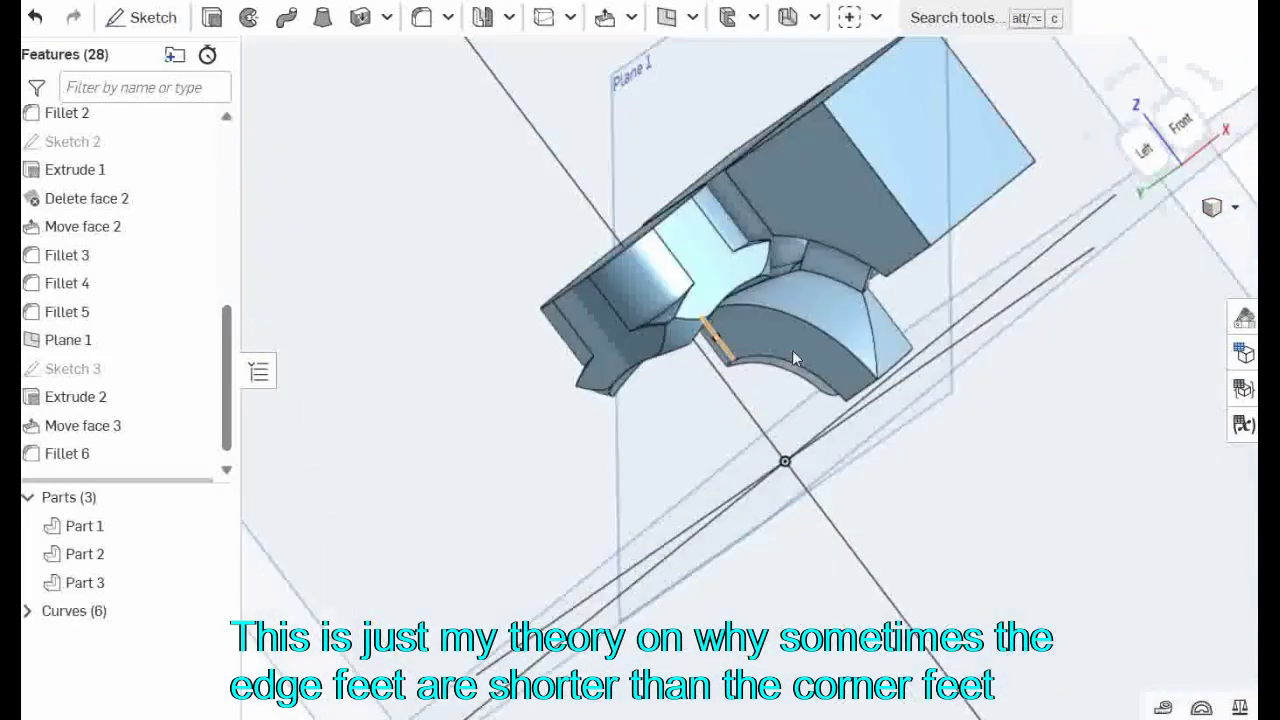
{"action": "left_click", "coordinate": [846, 216]}
{"action": "right_click_drag", "start_coordinate": [848, 209], "coordinate": [860, 260]}
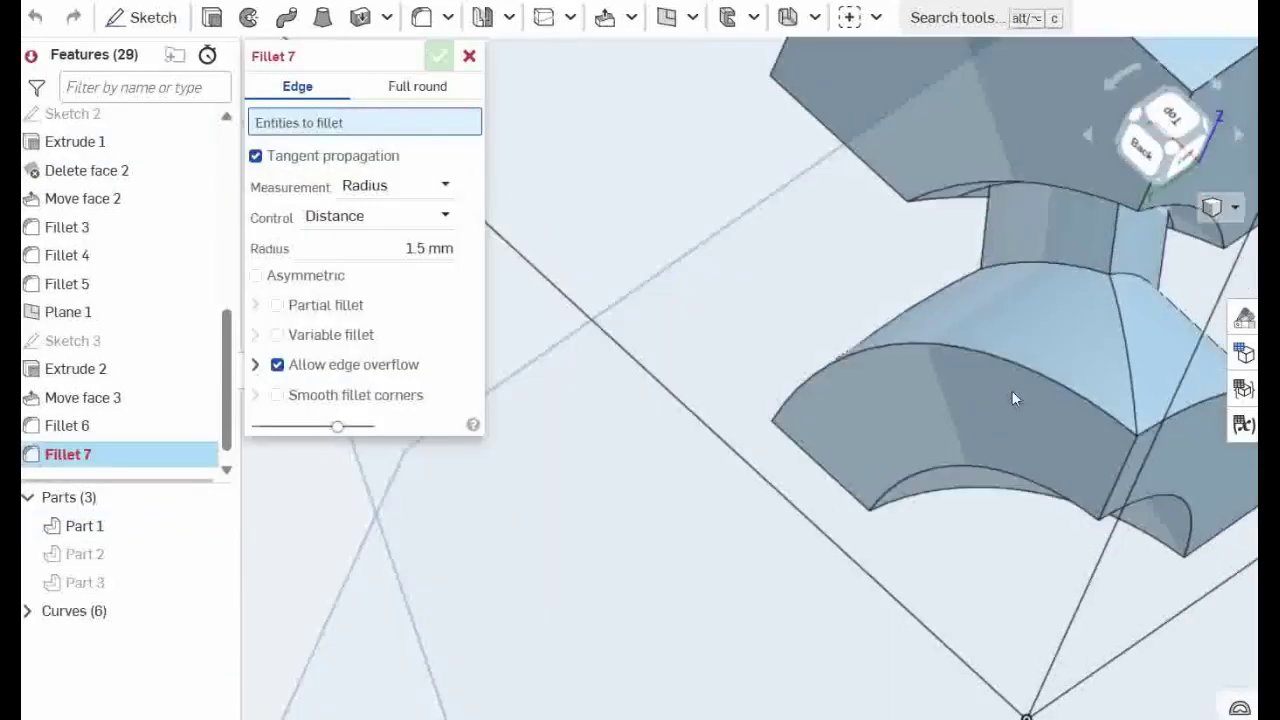
{"action": "right_click_drag", "start_coordinate": [1000, 410], "coordinate": [1031, 443]}
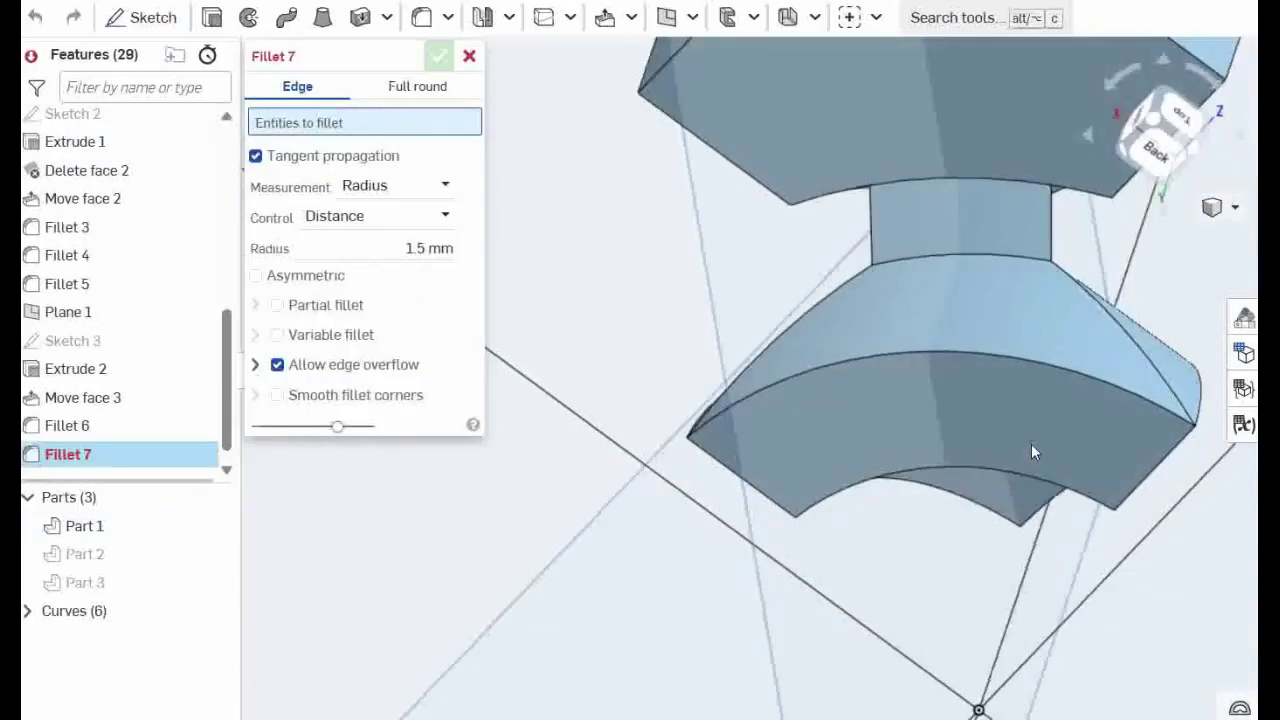
{"action": "left_click", "coordinate": [870, 242]}
{"action": "left_click", "coordinate": [1050, 232]}
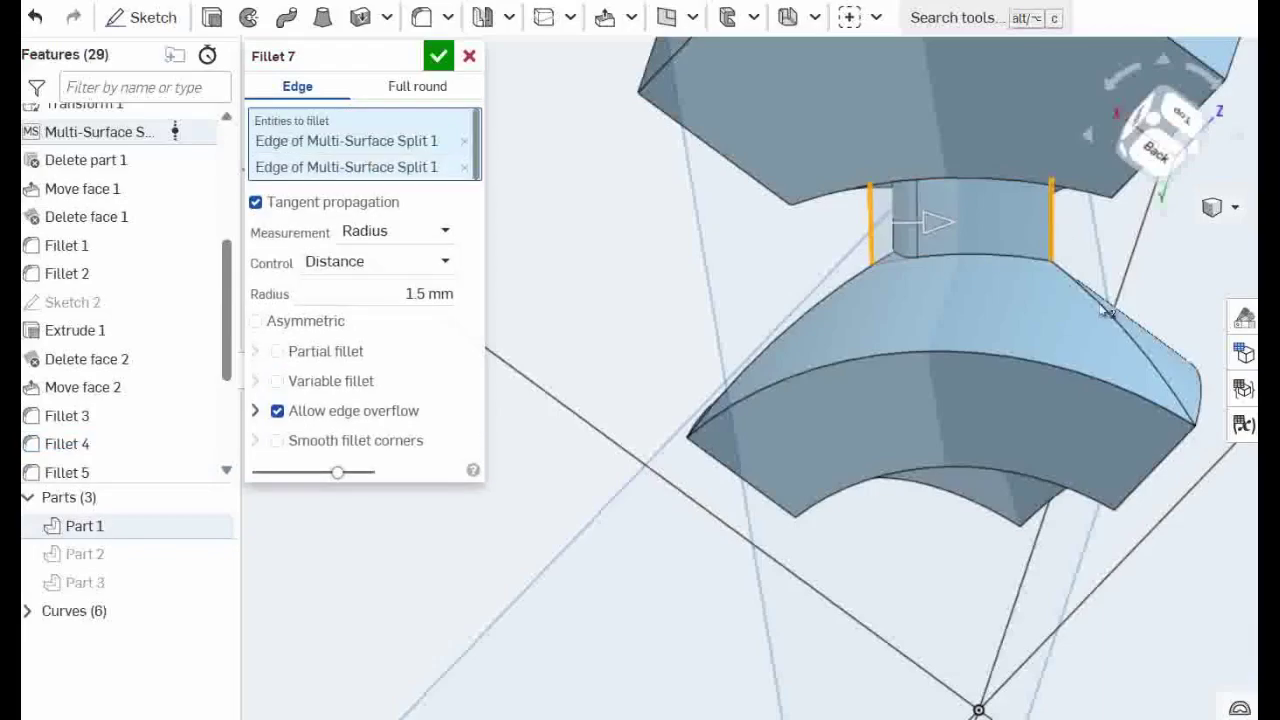
- Add the remaining neck edge of the corner piece to the 1.5 mm fillet and accept it
{"action": "right_click_drag", "start_coordinate": [1050, 232], "coordinate": [1036, 338]}
{"action": "scroll", "coordinate": [1032, 338], "scroll_direction": "down", "scroll_amount": 1}
{"action": "middle_click_drag", "start_coordinate": [1032, 338], "coordinate": [443, 400]}
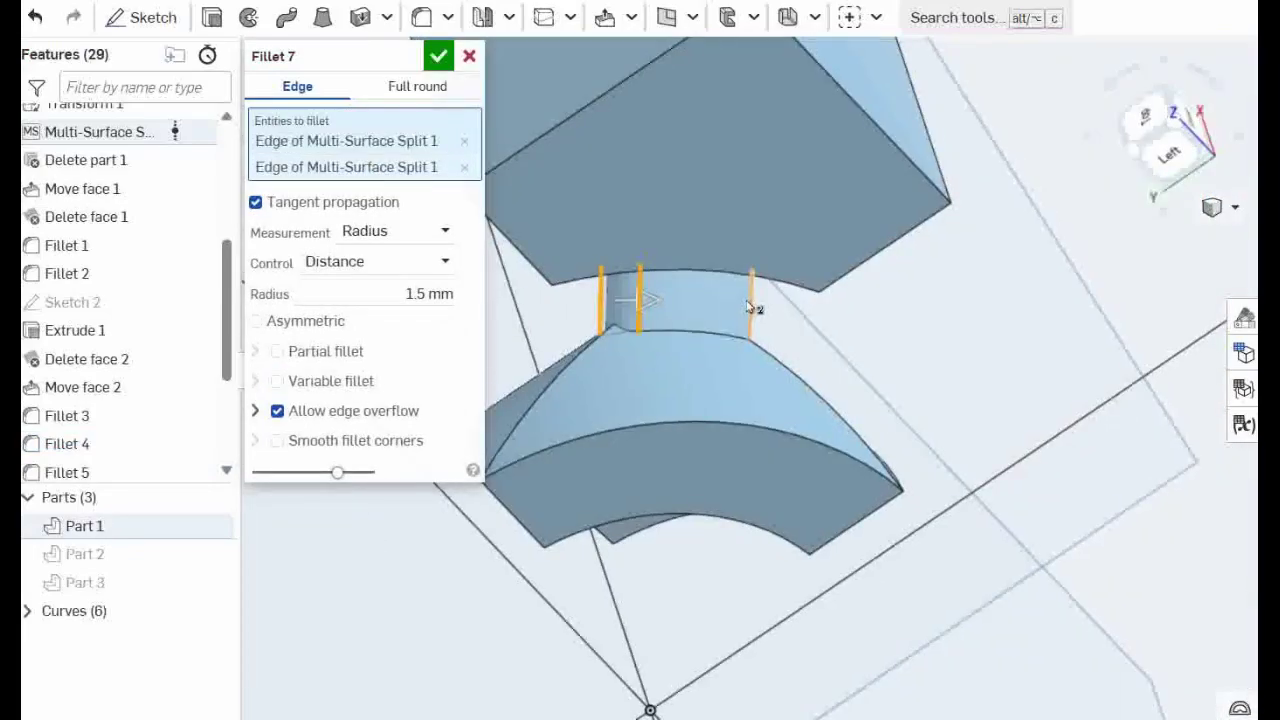
{"action": "left_click", "coordinate": [753, 312]}
{"action": "right_click_drag", "start_coordinate": [780, 400], "coordinate": [770, 354]}
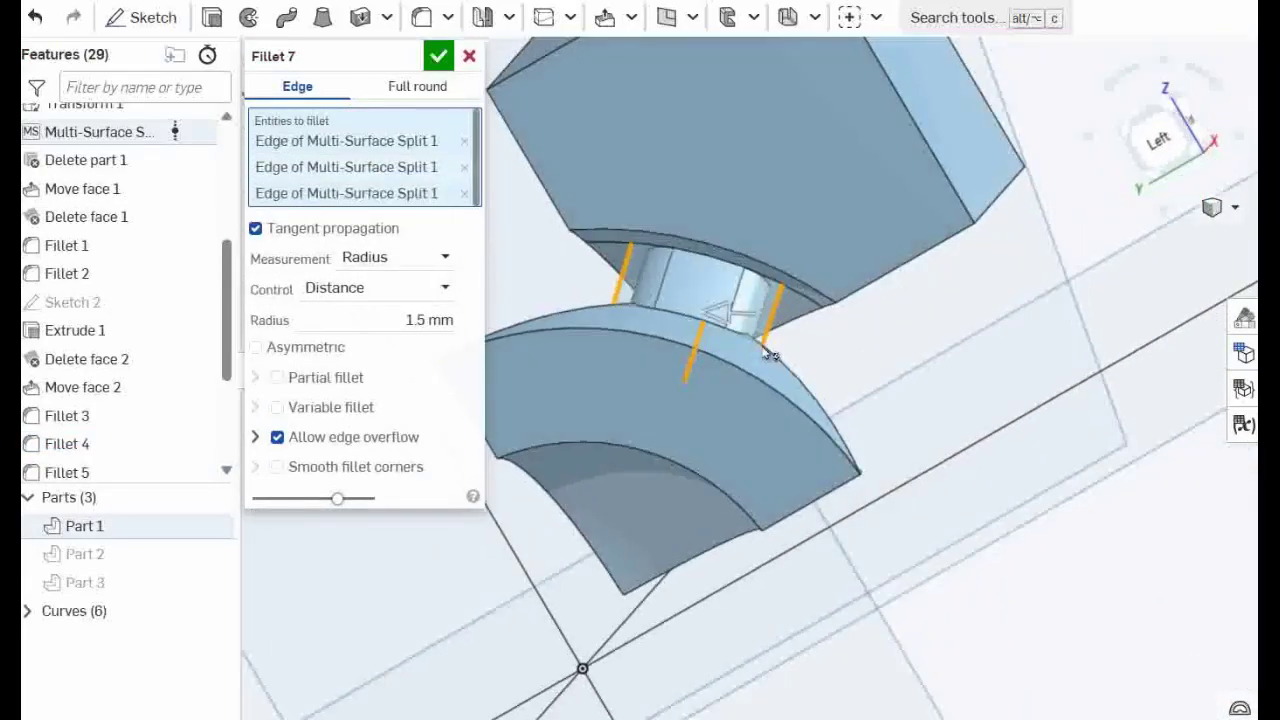
{"action": "left_click", "coordinate": [438, 56]}
- Start a 4 mm radius fillet on the three inner edges of the corner piece's cube-shaped body
{"action": "left_click", "coordinate": [422, 17]}
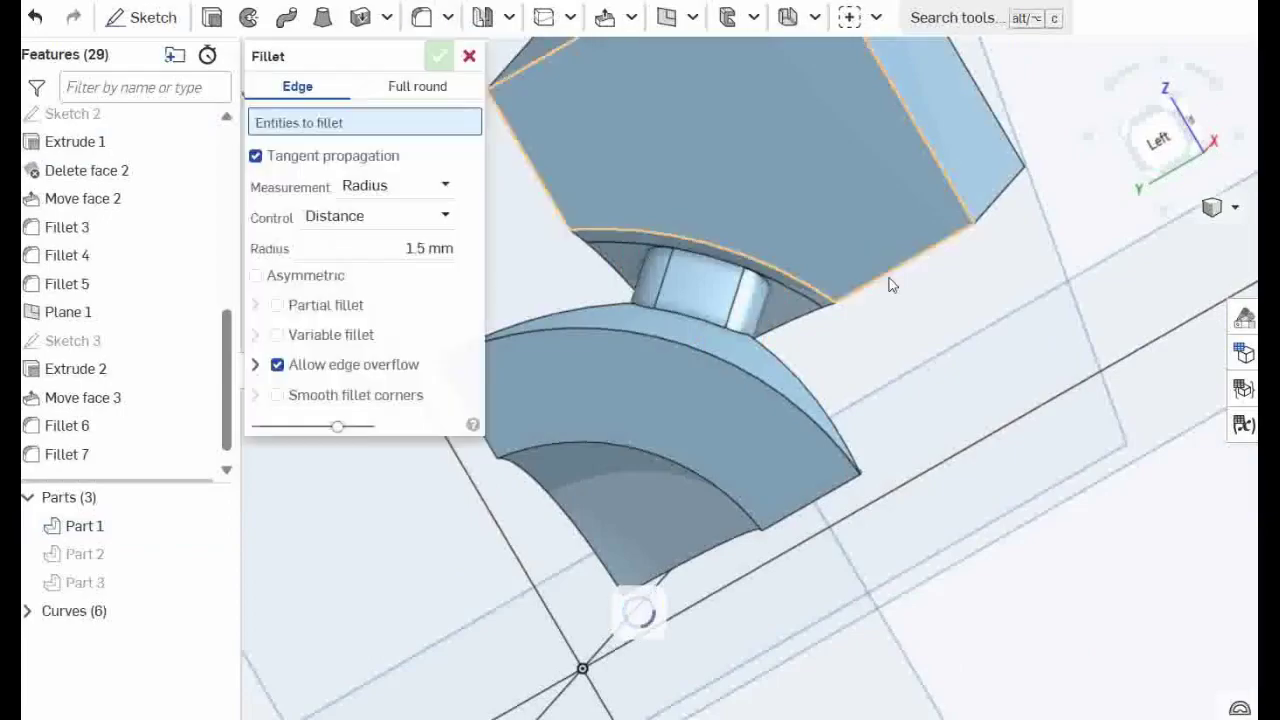
{"action": "left_click", "coordinate": [879, 274]}
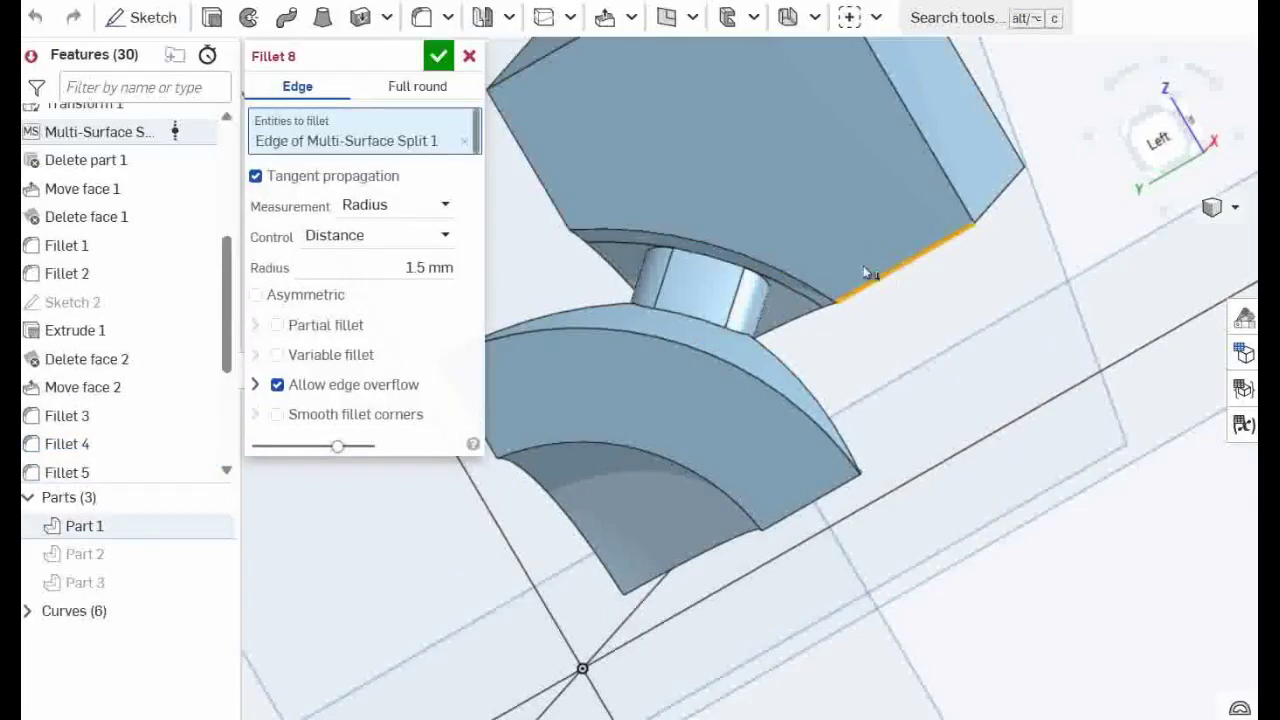
{"action": "left_click", "coordinate": [537, 178]}
{"action": "scroll", "coordinate": [894, 323], "scroll_direction": "down", "scroll_amount": 5}
{"action": "right_click_drag", "start_coordinate": [966, 349], "coordinate": [895, 335]}
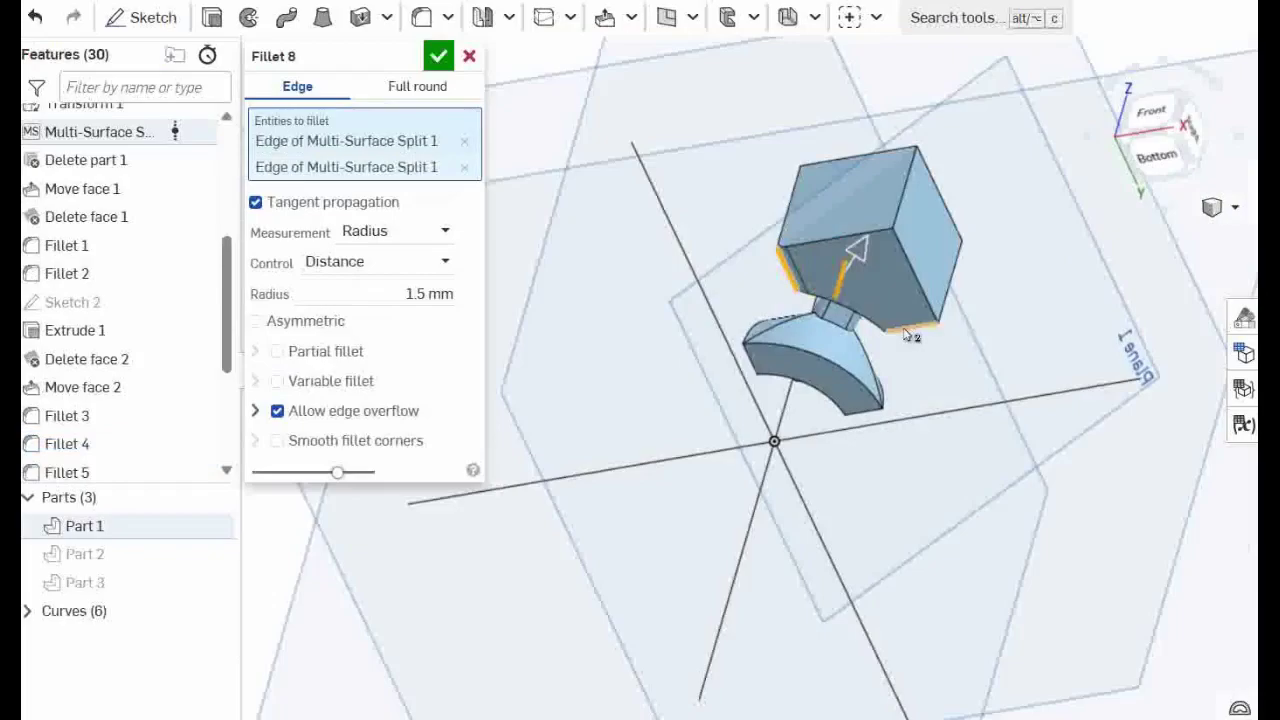
{"action": "left_click", "coordinate": [908, 333]}
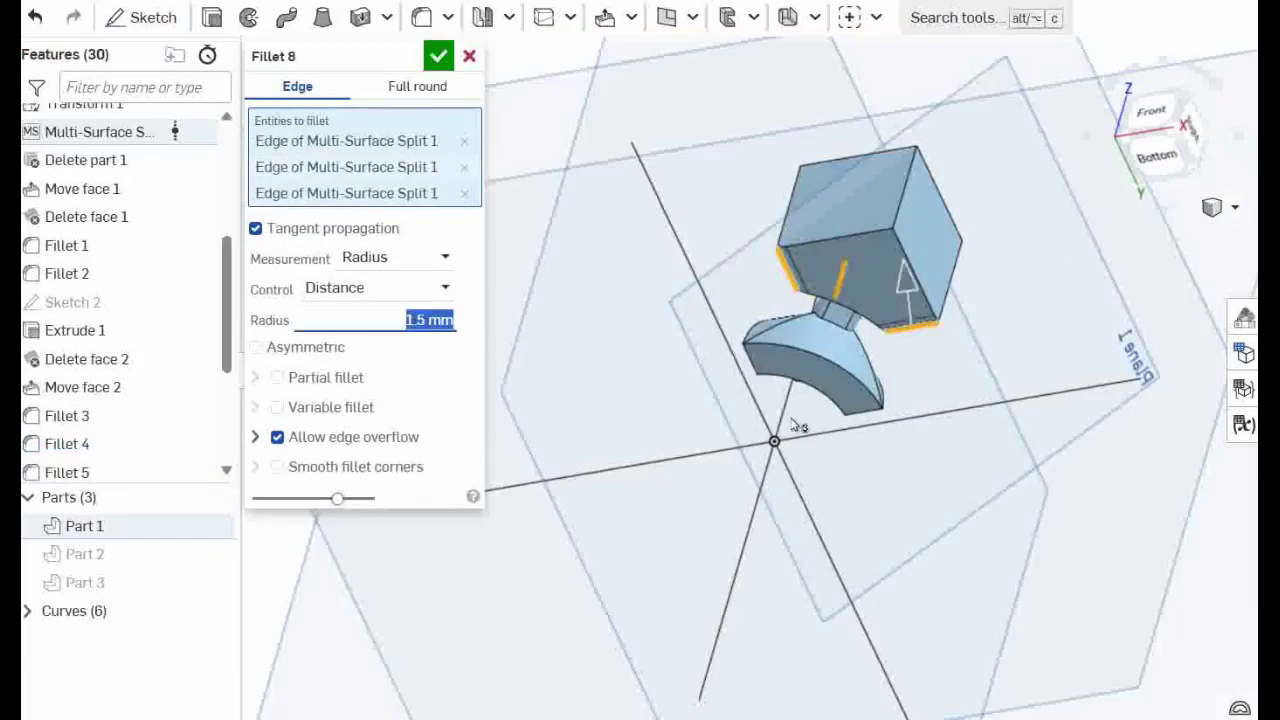
{"action": "right_click_drag", "start_coordinate": [1012, 479], "coordinate": [1001, 335]}
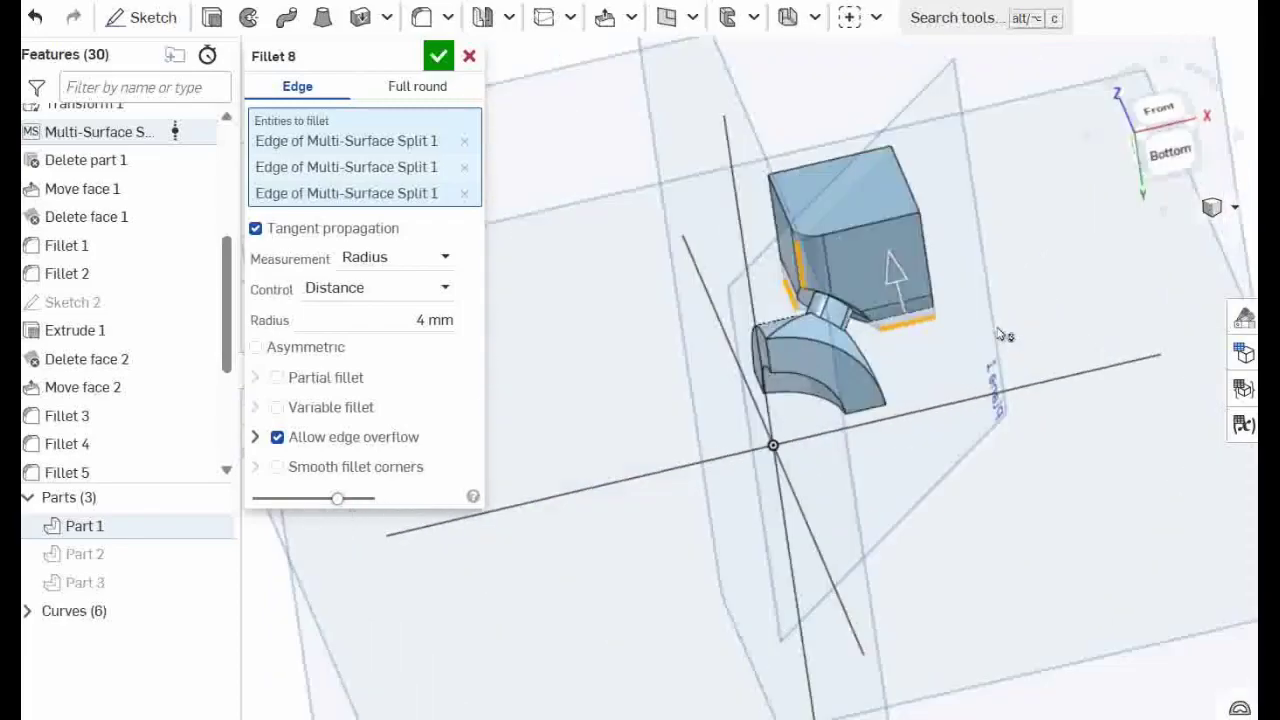
{"action": "left_click", "coordinate": [256, 347]}
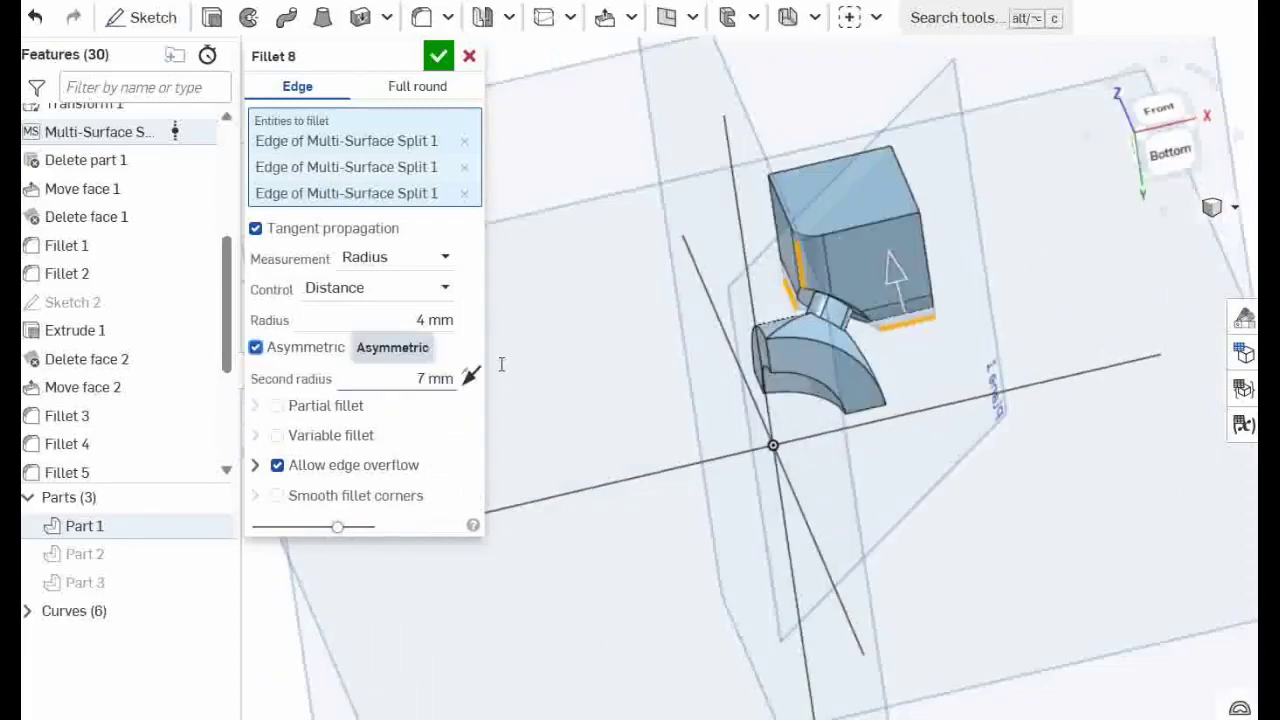
{"action": "scroll", "coordinate": [735, 305], "scroll_direction": "up", "scroll_amount": 5}
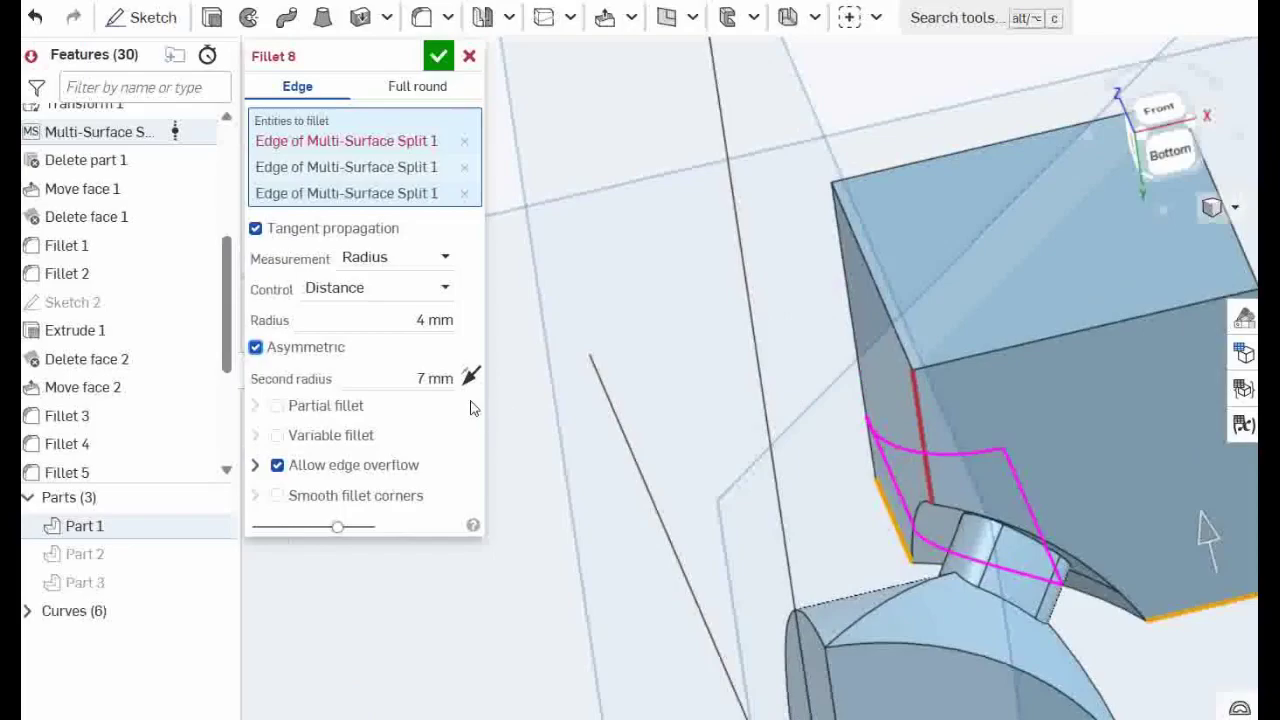
{"action": "left_click", "coordinate": [255, 350]}
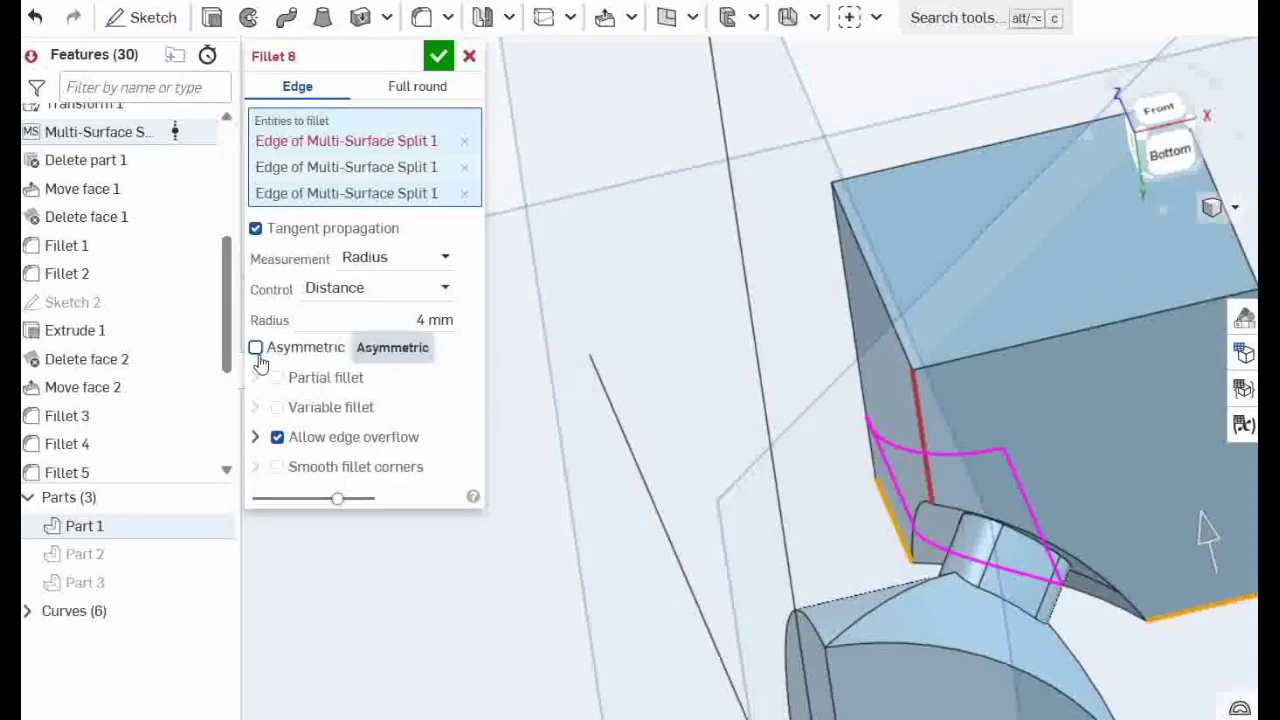
- Make the body fillet variable with a 7 mm radius at the outer vertex of each of the three edges, and accept it
{"action": "left_click", "coordinate": [279, 408]}
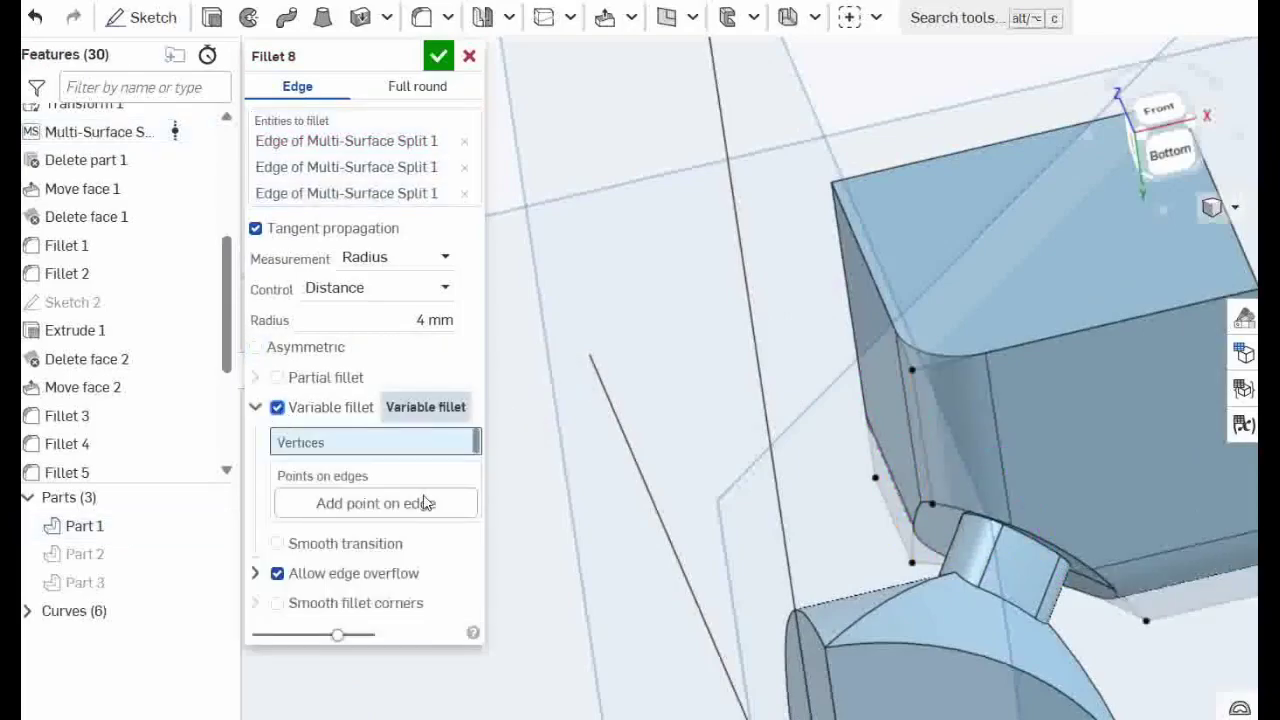
{"action": "scroll", "coordinate": [694, 377], "scroll_direction": "down", "scroll_amount": 3}
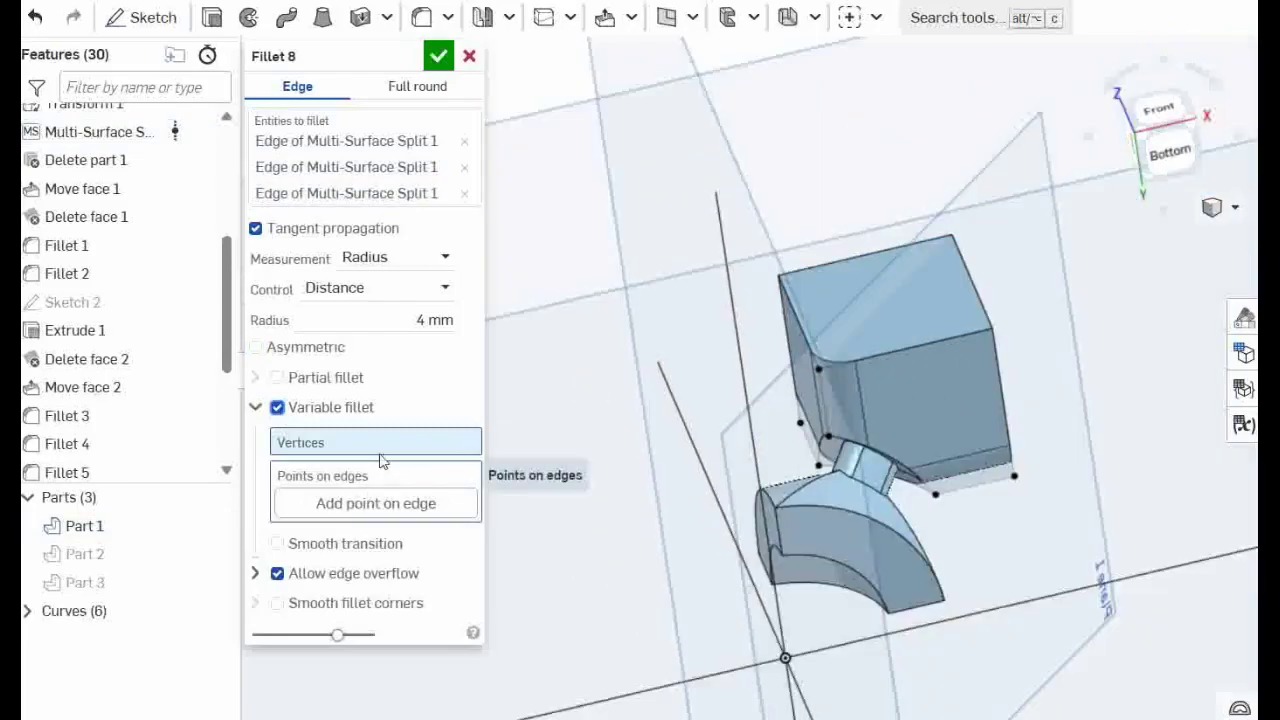
{"action": "left_click", "coordinate": [814, 369]}
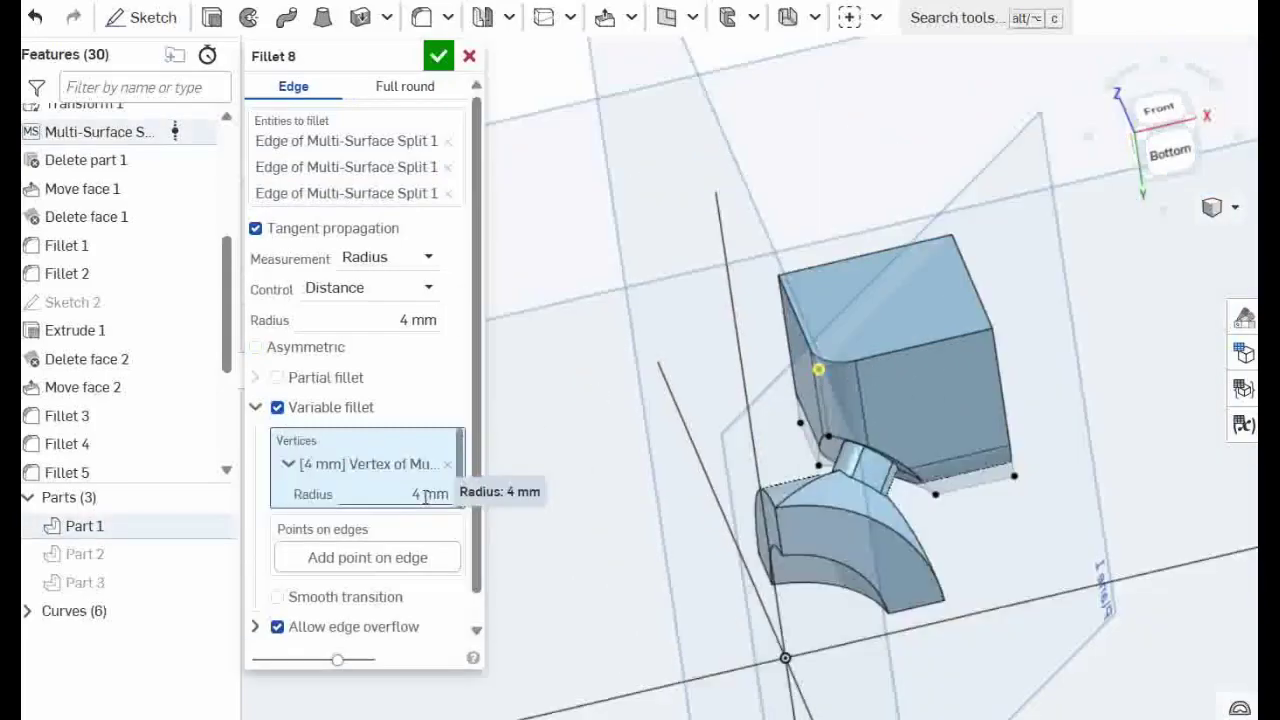
{"action": "key", "text": "Return"}
{"action": "left_click", "coordinate": [1015, 476]}
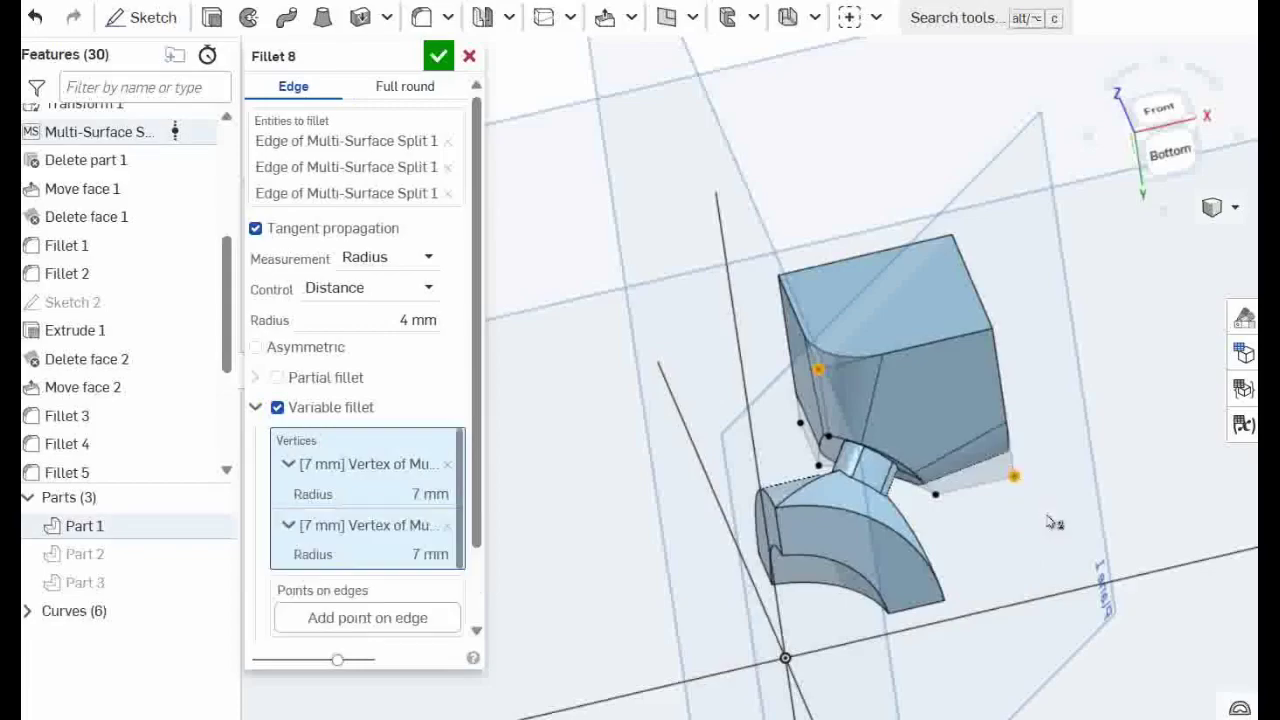
{"action": "right_click_drag", "start_coordinate": [1048, 519], "coordinate": [1031, 411]}
{"action": "left_click", "coordinate": [1031, 409]}
{"action": "left_click", "coordinate": [438, 57]}
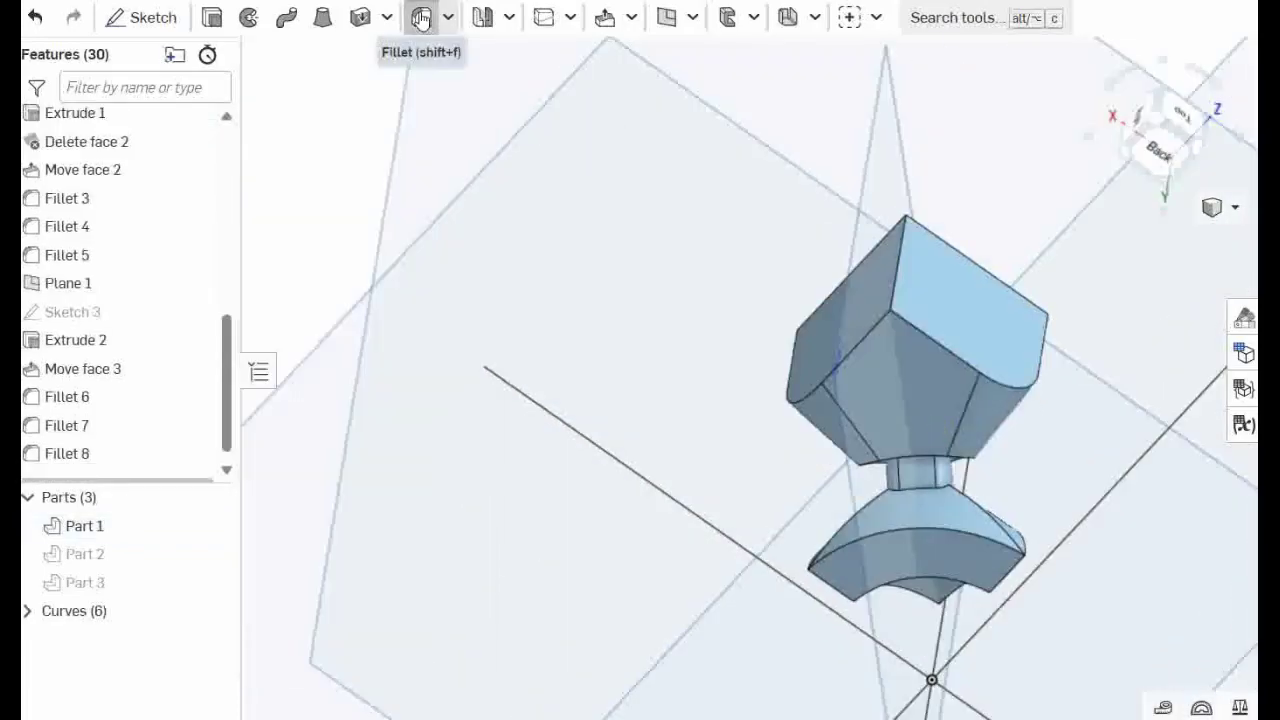
- Start a 3 mm radius fillet on the three short outer edges of the corner piece's foot
{"action": "left_click", "coordinate": [423, 17]}
{"action": "left_click", "coordinate": [832, 578]}
{"action": "type", "text": "3"}
{"action": "key", "text": "Return"}
{"action": "right_click_drag", "start_coordinate": [1132, 618], "coordinate": [1000, 560]}
{"action": "left_click", "coordinate": [936, 532]}
{"action": "left_click", "coordinate": [1030, 621]}
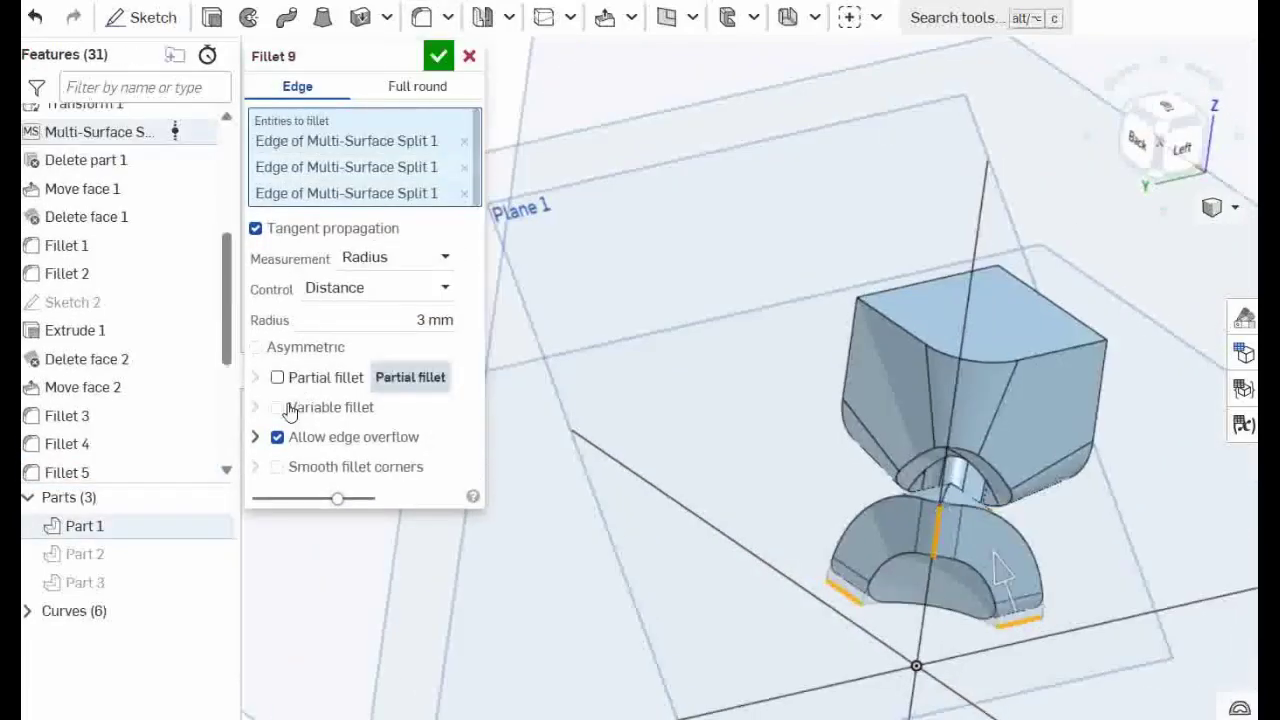
- Make the foot fillet variable with a 5 mm radius at the upper vertex of each of the three edges, and accept it
{"action": "left_click", "coordinate": [278, 407]}
{"action": "left_click", "coordinate": [826, 580]}
{"action": "type", "text": "5"}
{"action": "key", "text": "Return"}
{"action": "left_click", "coordinate": [940, 506]}
{"action": "left_click", "coordinate": [1042, 616]}
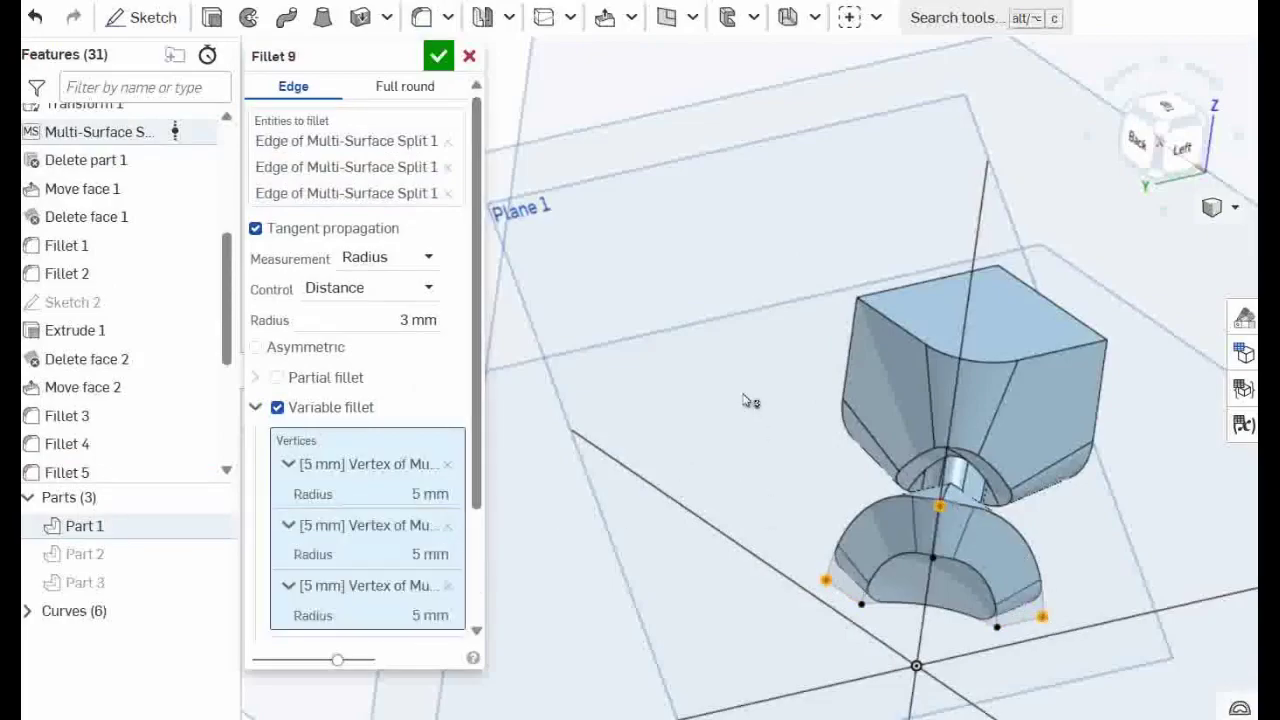
{"action": "right_click_drag", "start_coordinate": [749, 403], "coordinate": [540, 180]}
{"action": "left_click", "coordinate": [438, 57]}
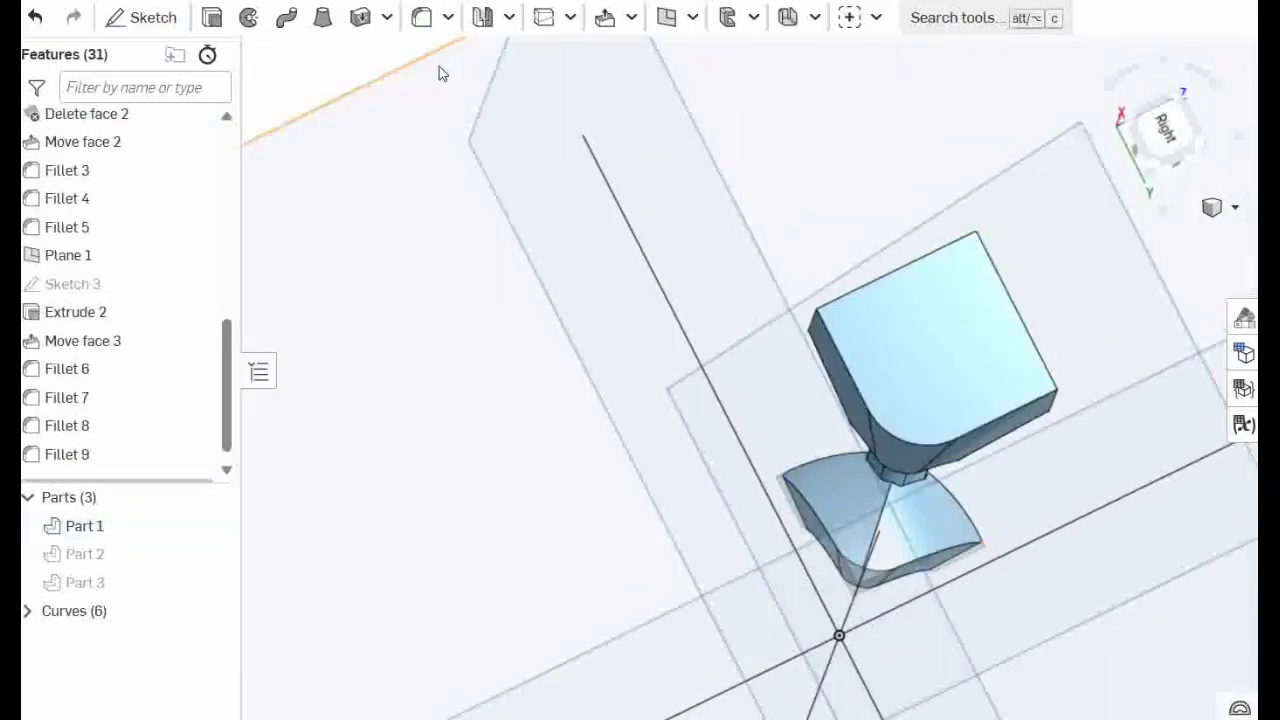
- Create a 90 mm construction axis from the origin through the outermost vertex of the corner piece
{"action": "scroll", "coordinate": [946, 542], "scroll_direction": "down", "scroll_amount": 5}
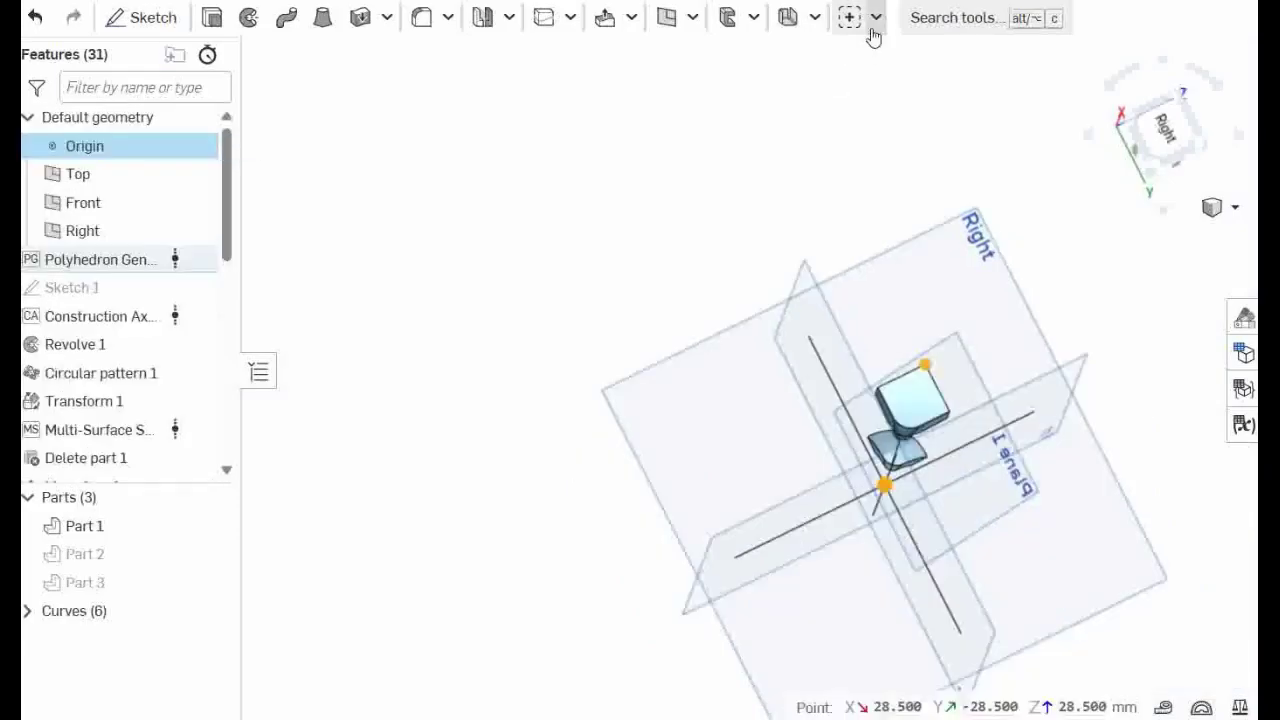
{"action": "left_click", "coordinate": [875, 17]}
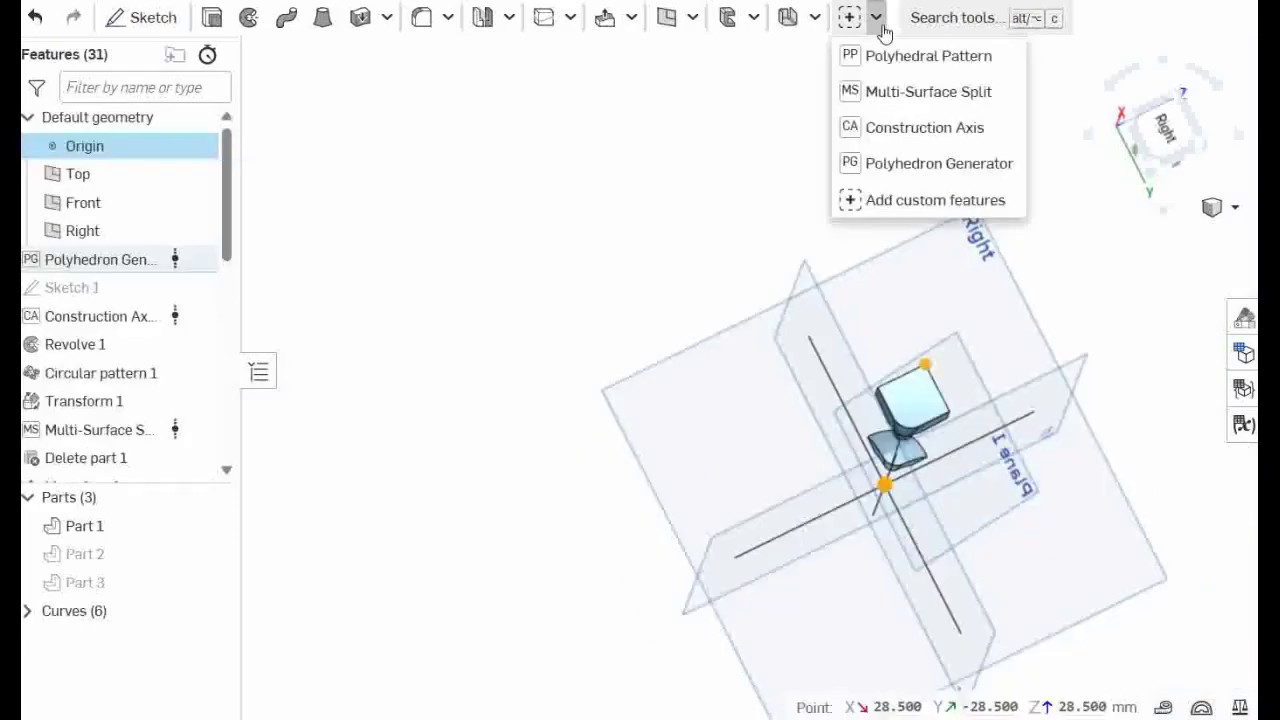
{"action": "left_click", "coordinate": [910, 138]}
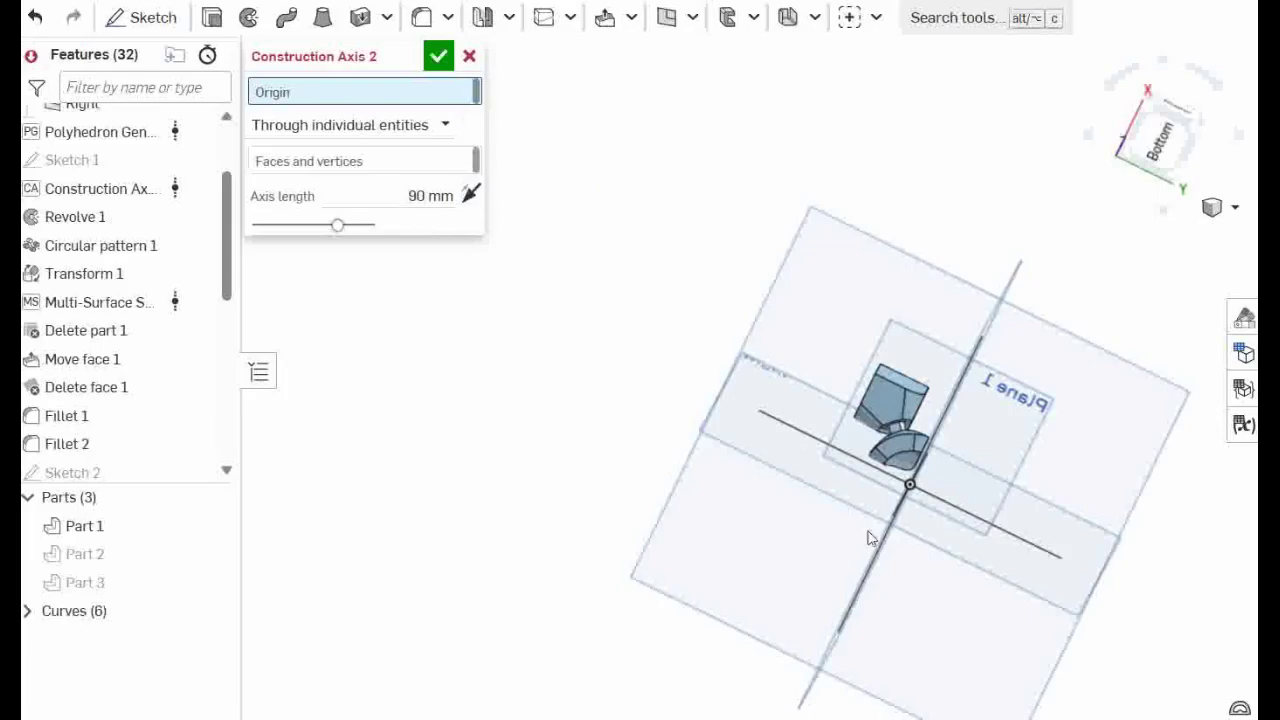
{"action": "scroll", "coordinate": [128, 170], "scroll_direction": "up", "scroll_amount": 3}
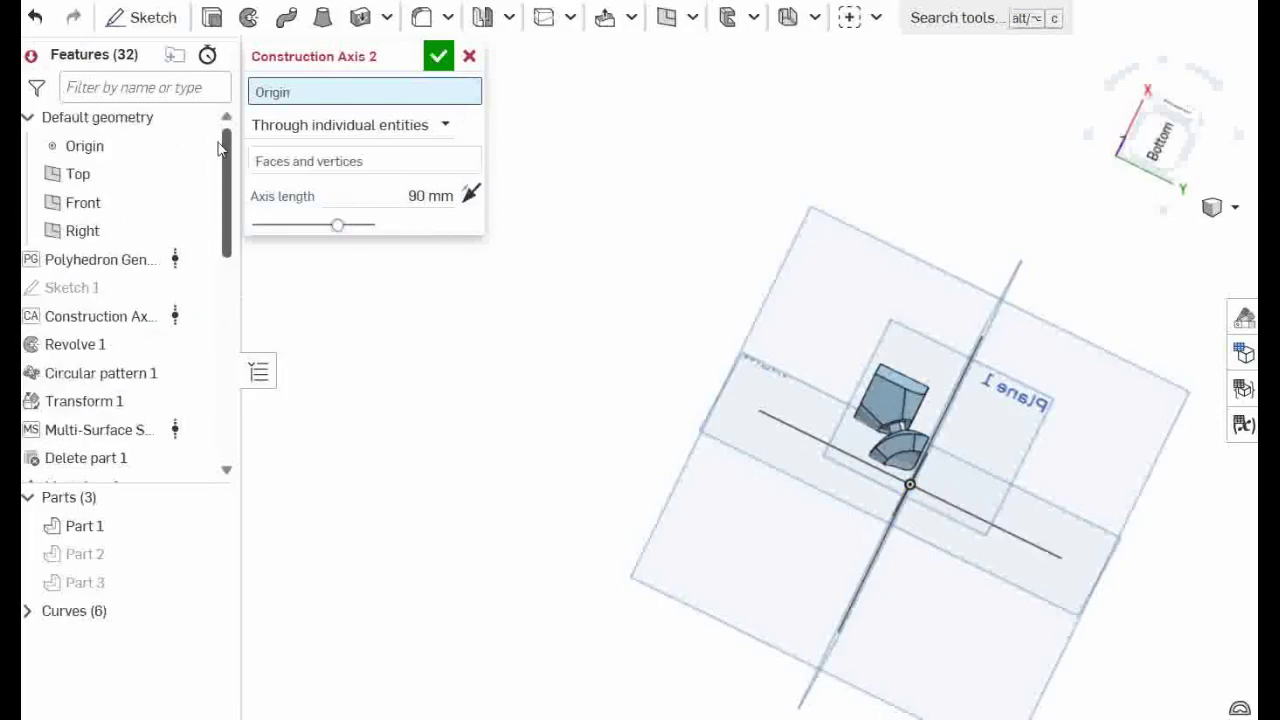
{"action": "left_click", "coordinate": [100, 146]}
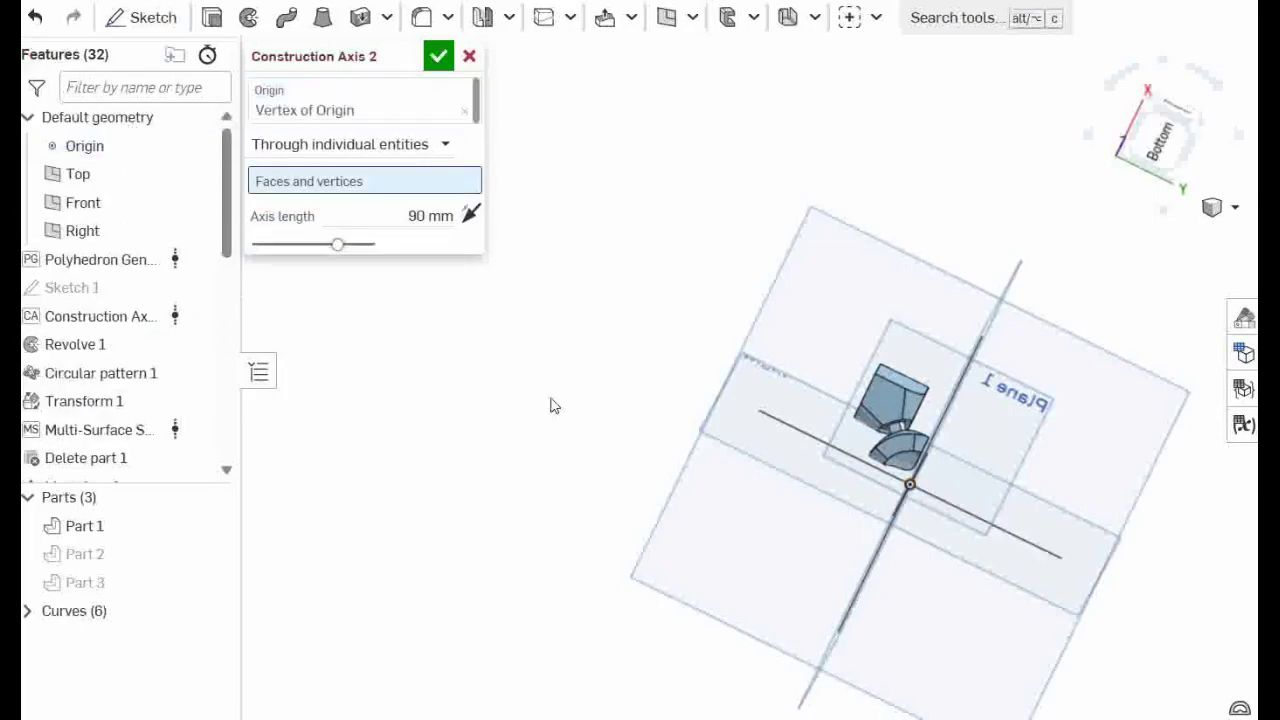
{"action": "right_click_drag", "start_coordinate": [740, 308], "coordinate": [687, 452]}
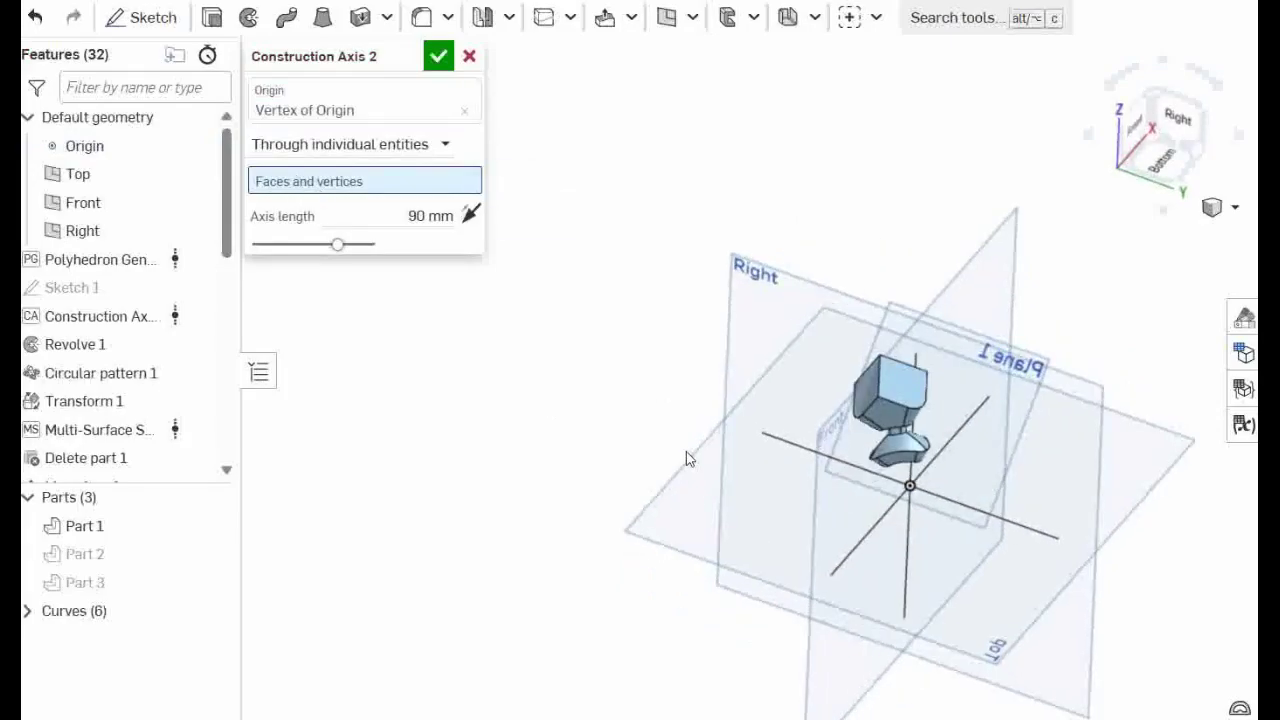
{"action": "scroll", "coordinate": [896, 338], "scroll_direction": "up", "scroll_amount": 3}
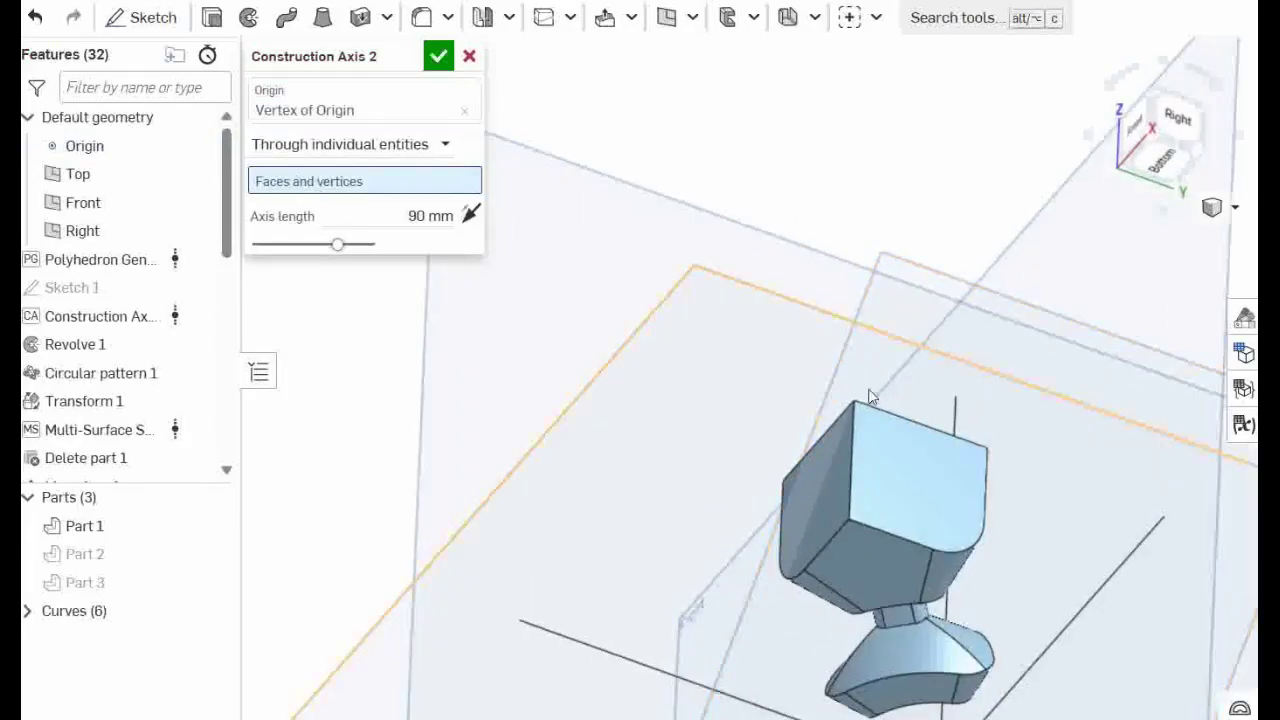
{"action": "left_click", "coordinate": [848, 436]}
{"action": "scroll", "coordinate": [840, 571], "scroll_direction": "down", "scroll_amount": 3}
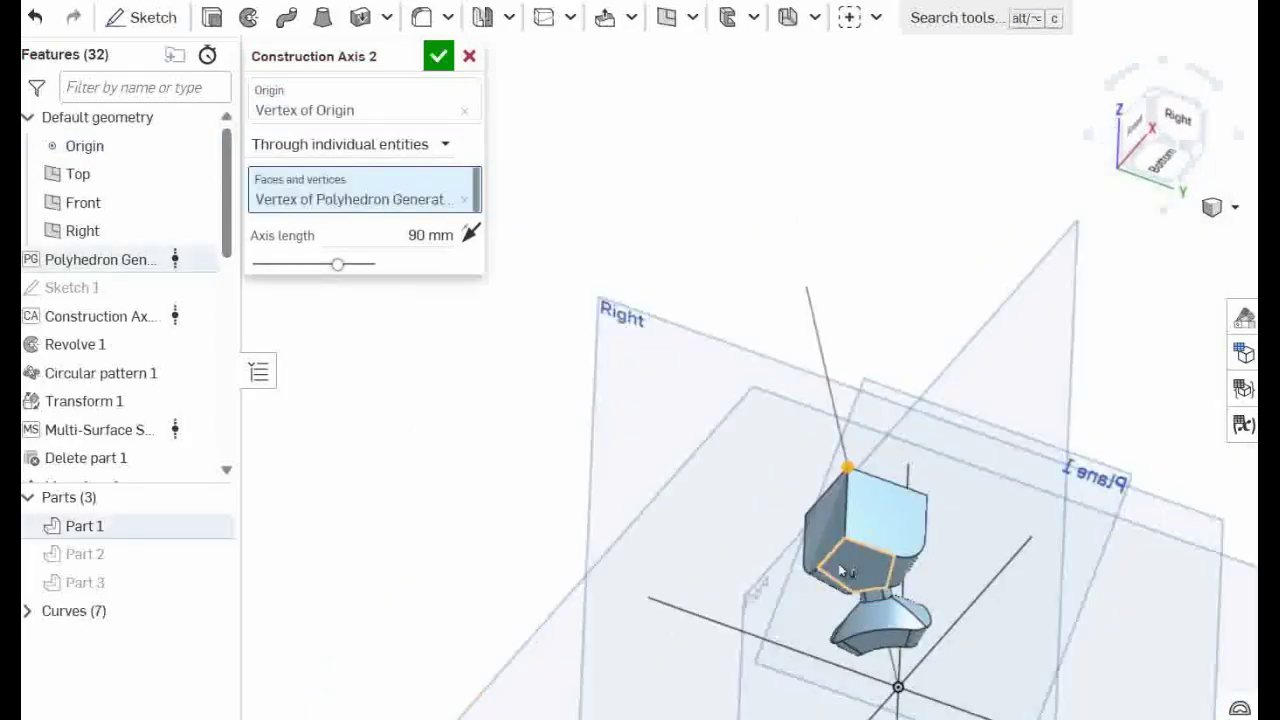
{"action": "left_click", "coordinate": [437, 59]}
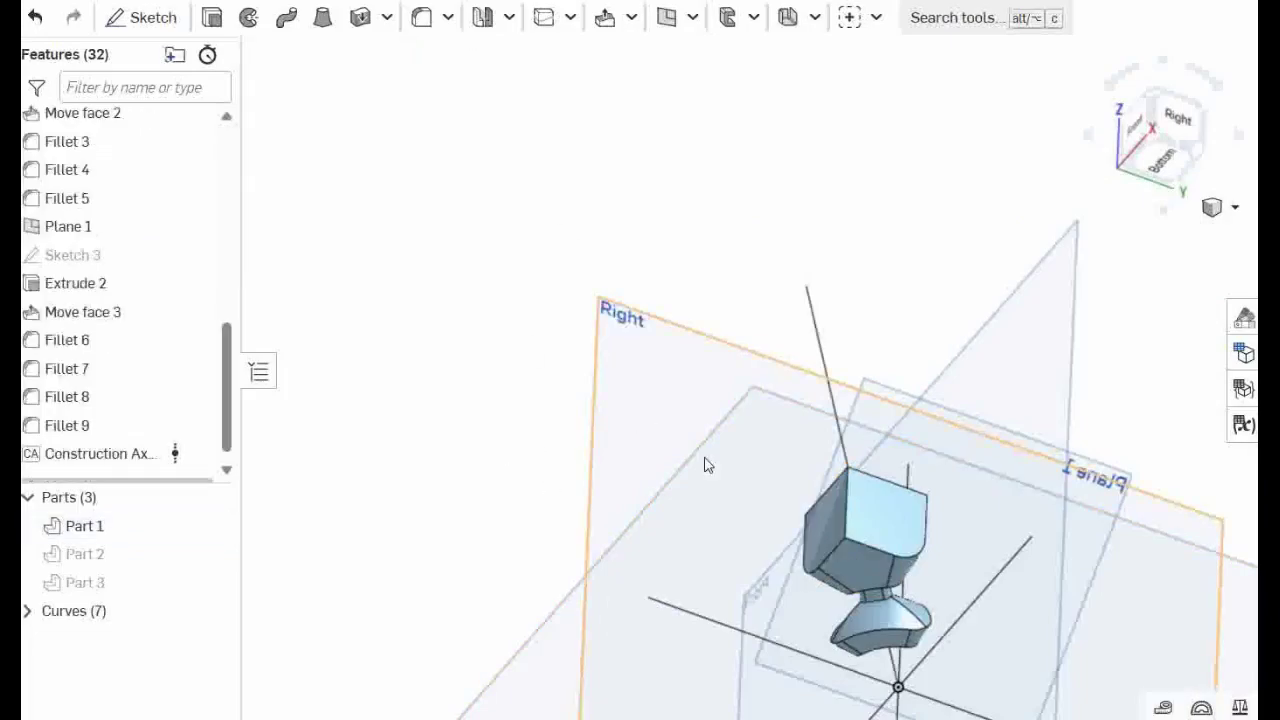
- Sketch a 19 mm square on the corner piece's outer face on the right side, from its outer corners, and accept the sketch
{"action": "left_click", "coordinate": [905, 521]}
{"action": "key", "text": "n"}
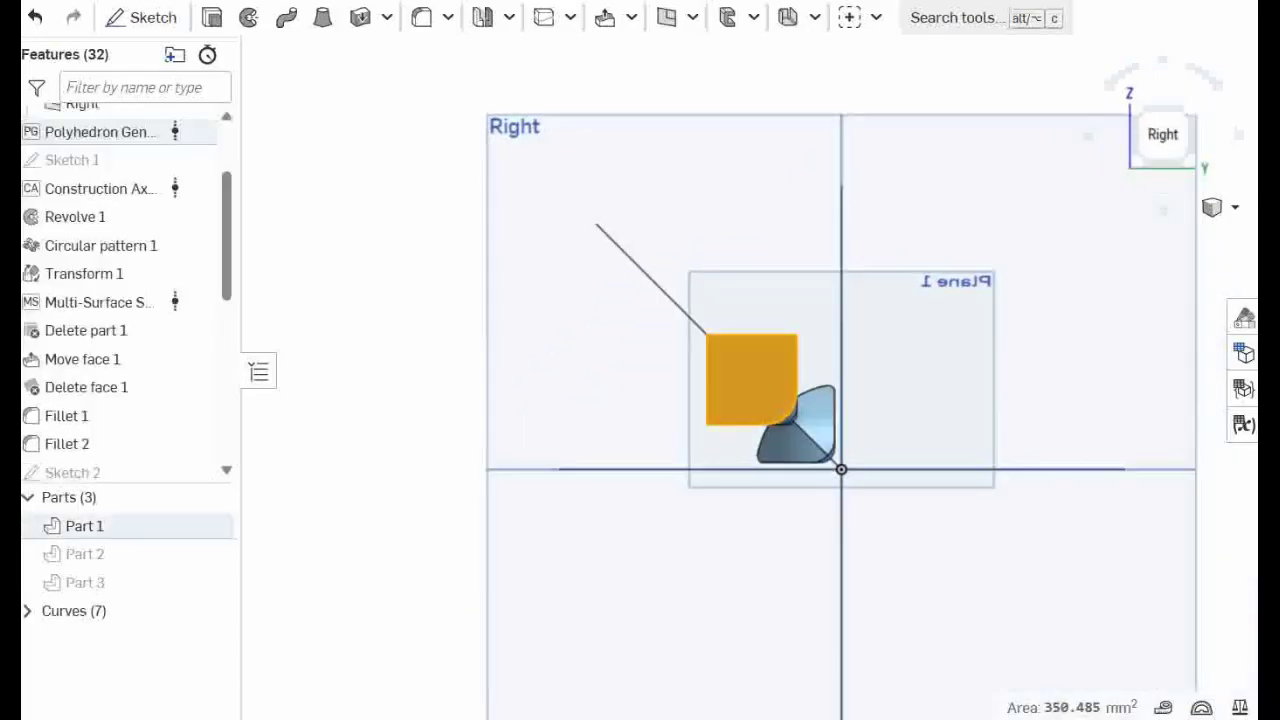
{"action": "left_click", "coordinate": [141, 17]}
{"action": "left_click", "coordinate": [230, 17]}
{"action": "scroll", "coordinate": [869, 423], "scroll_direction": "up", "scroll_amount": 5}
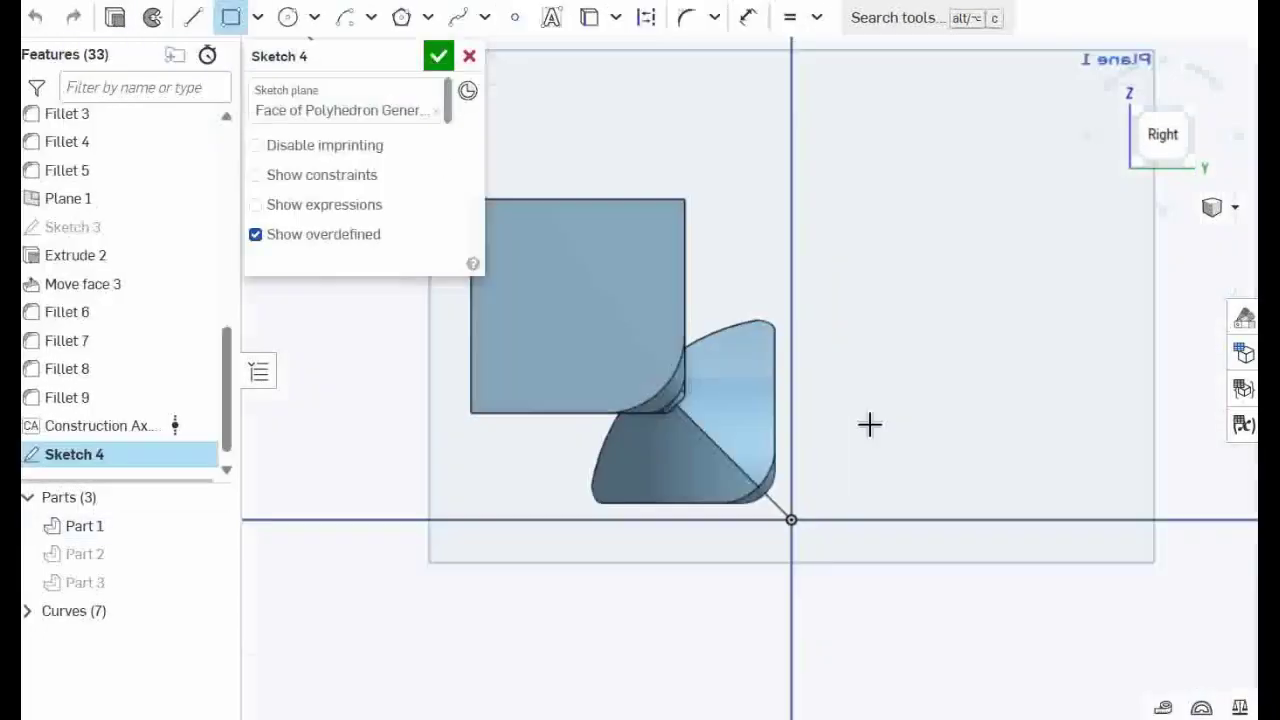
{"action": "left_click", "coordinate": [650, 158]}
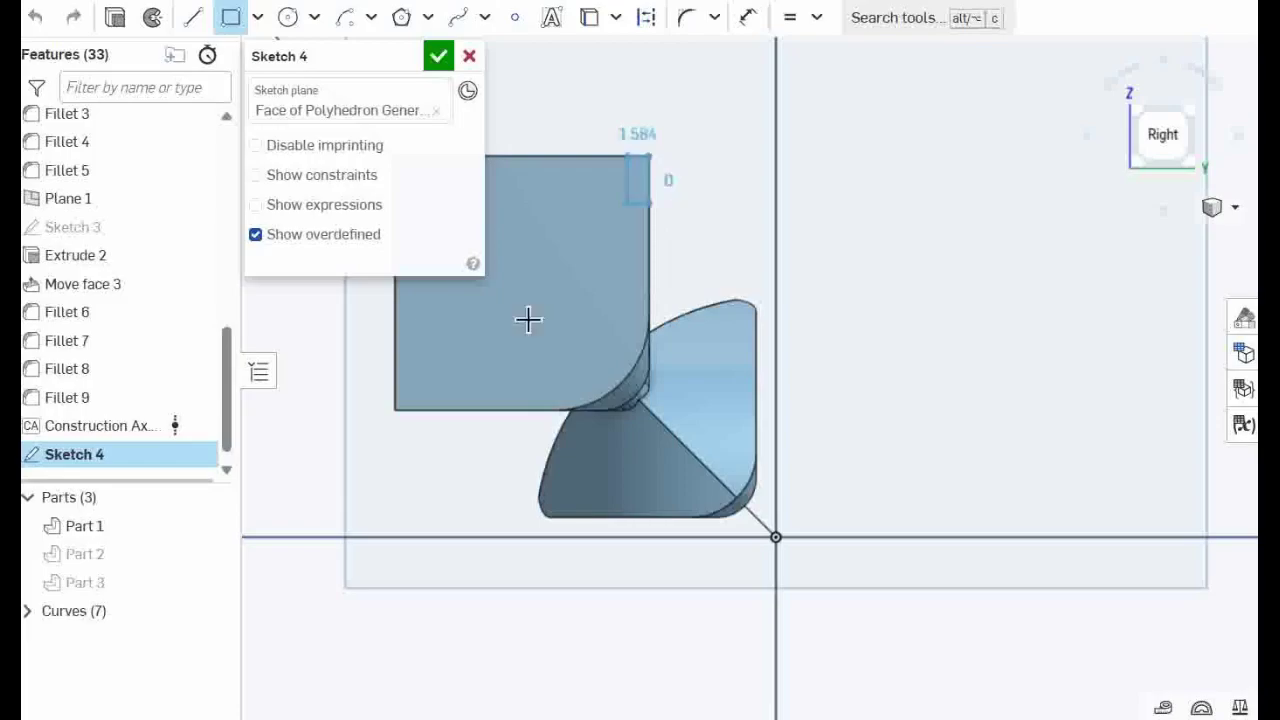
{"action": "left_click", "coordinate": [395, 409]}
{"action": "left_click", "coordinate": [438, 56]}
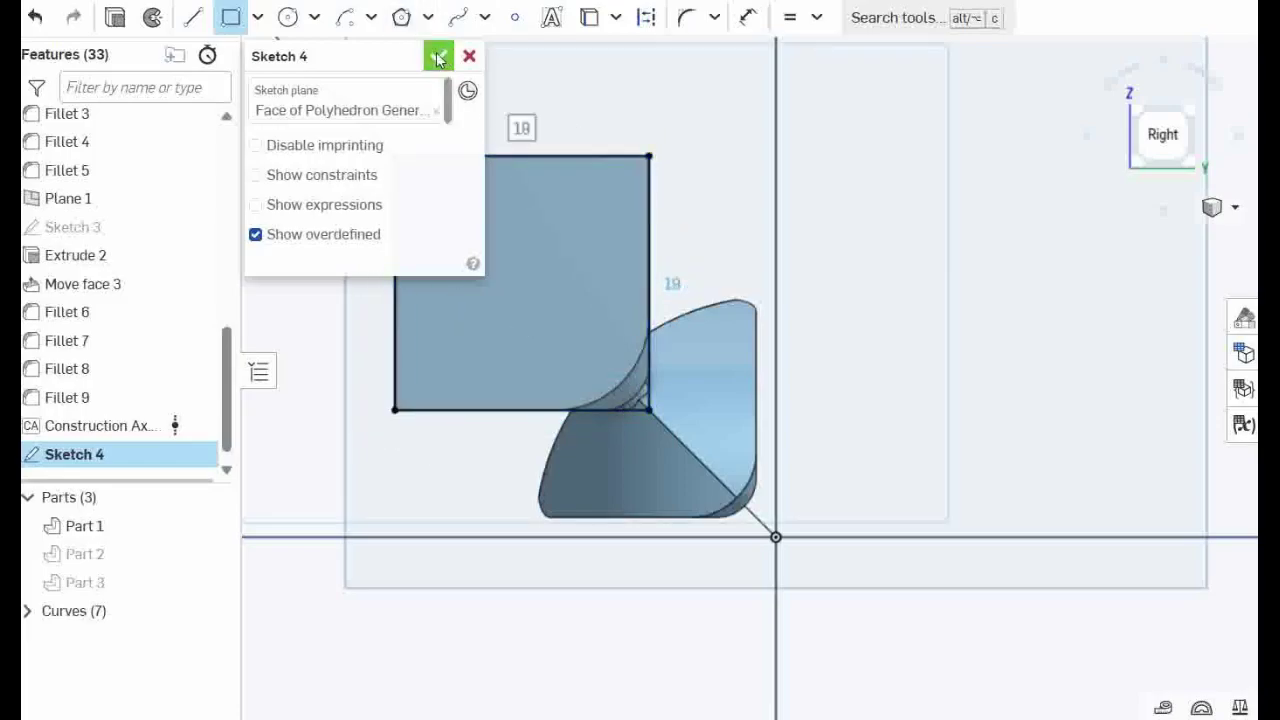
- Extrude the square sketch 1 mm inward, adding it to the corner piece as a flat cap
{"action": "mouse_move", "coordinate": [766, 283]}
{"action": "right_mouse_down"}
{"action": "mouse_move", "coordinate": [770, 185]}
{"action": "mouse_move", "coordinate": [706, 183]}
{"action": "right_mouse_up"}
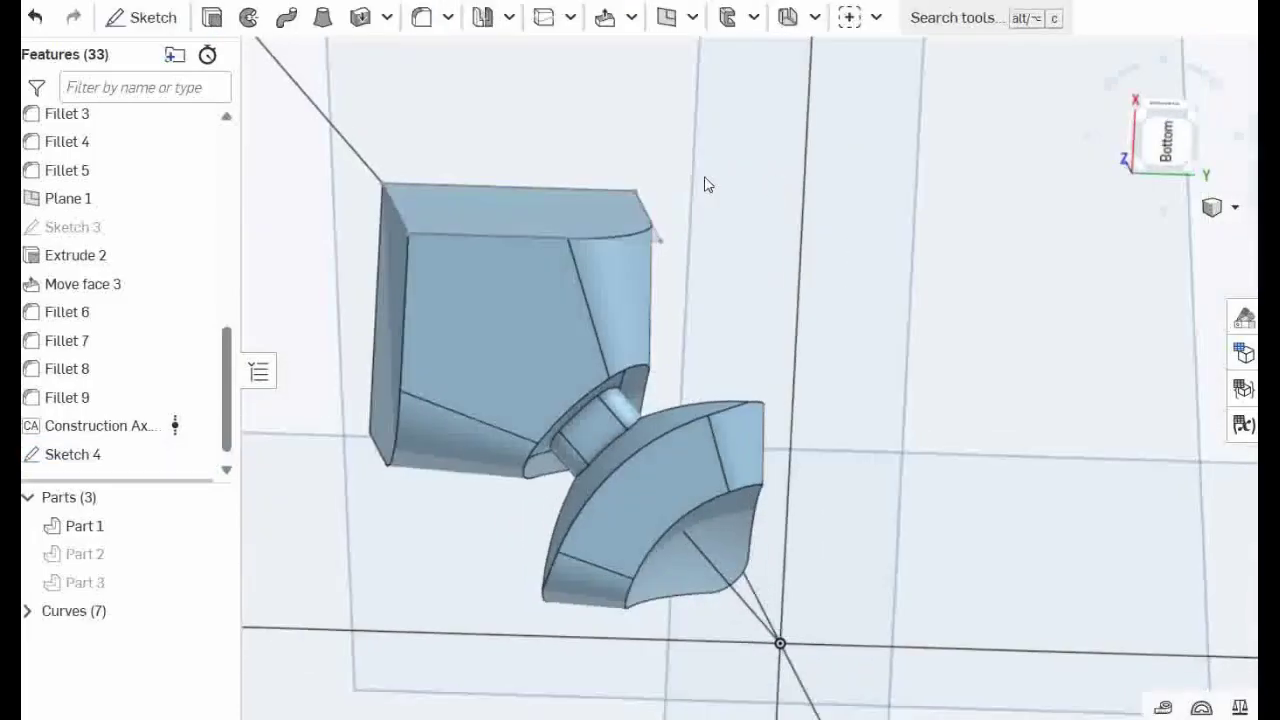
{"action": "left_click", "coordinate": [211, 20]}
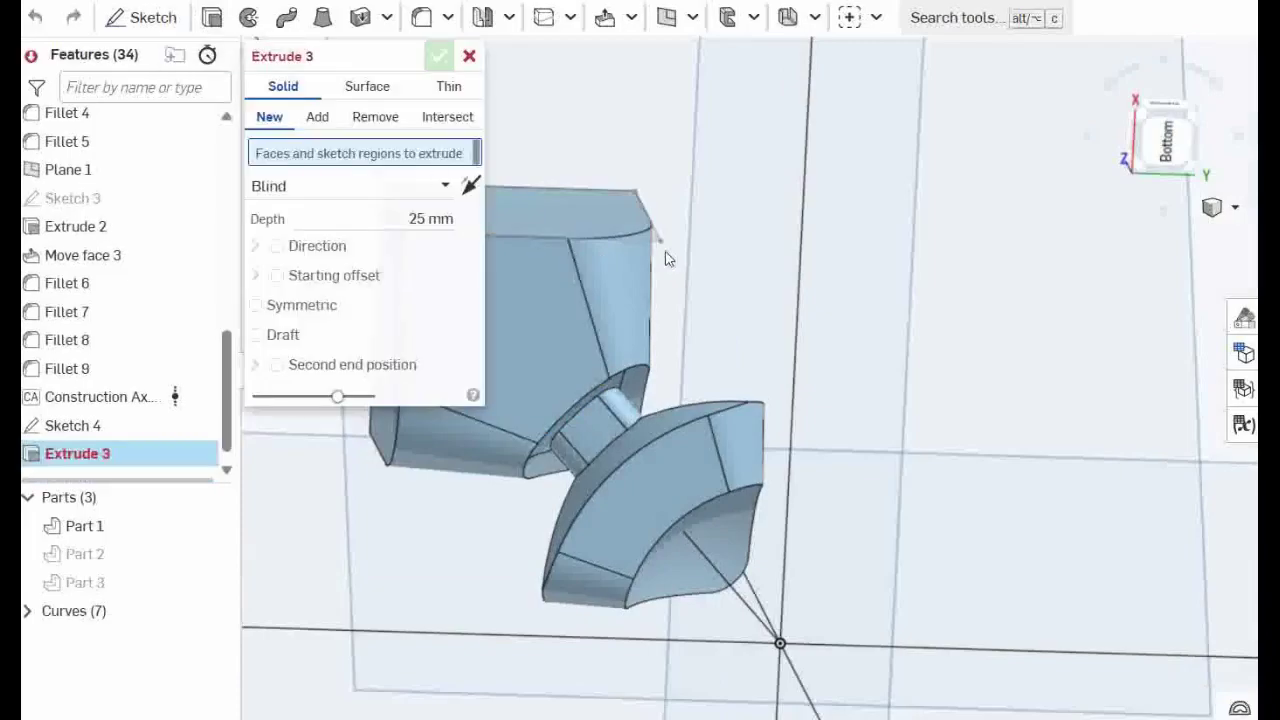
{"action": "left_click", "coordinate": [317, 117]}
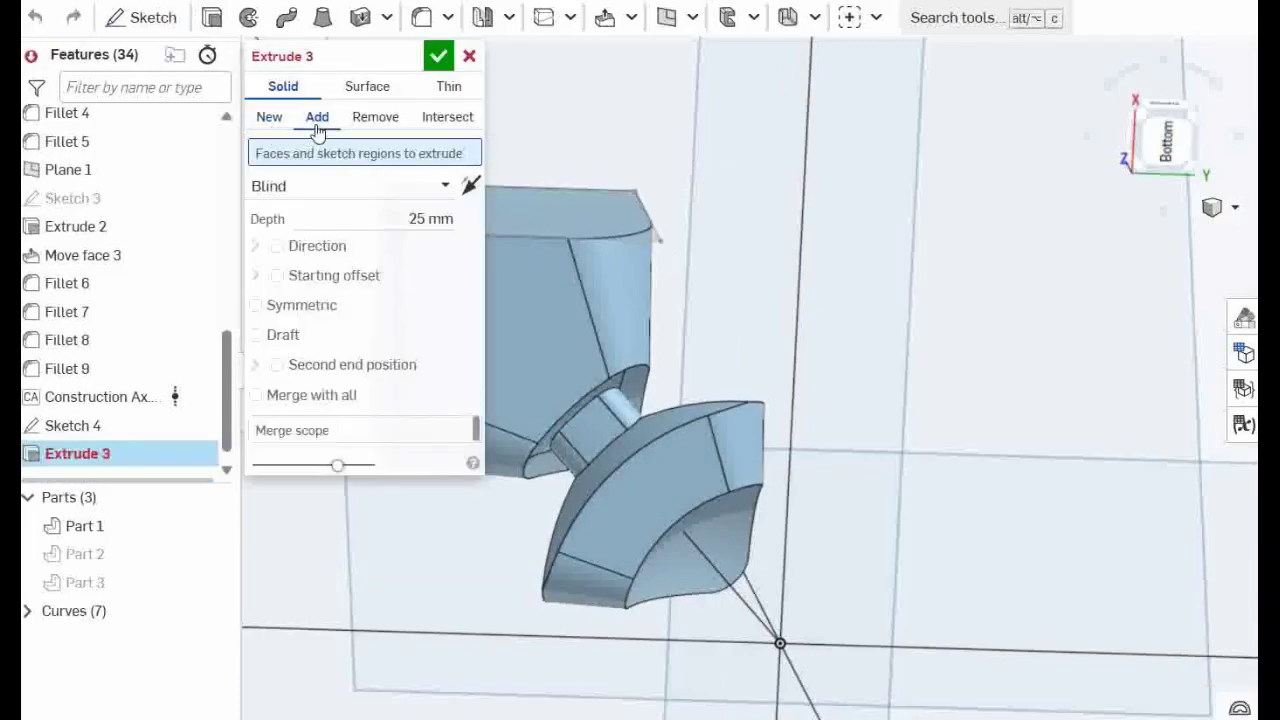
{"action": "left_click", "coordinate": [405, 223]}
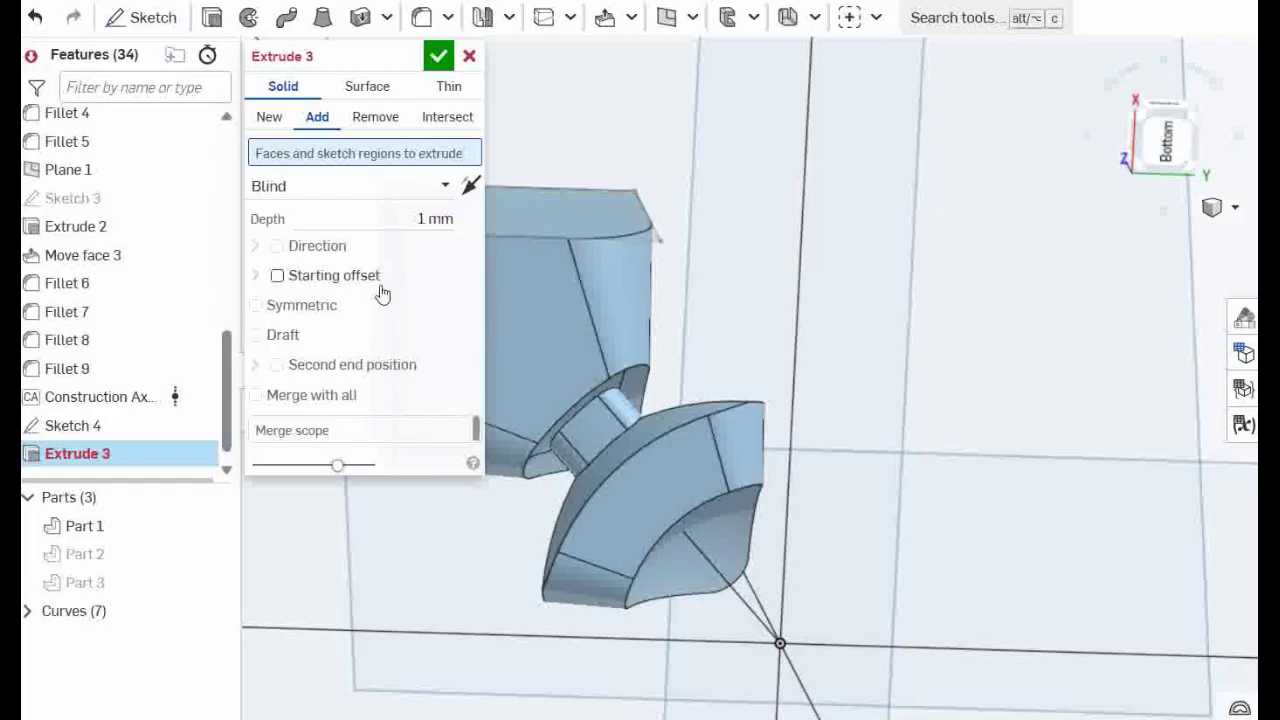
{"action": "left_click", "coordinate": [57, 428]}
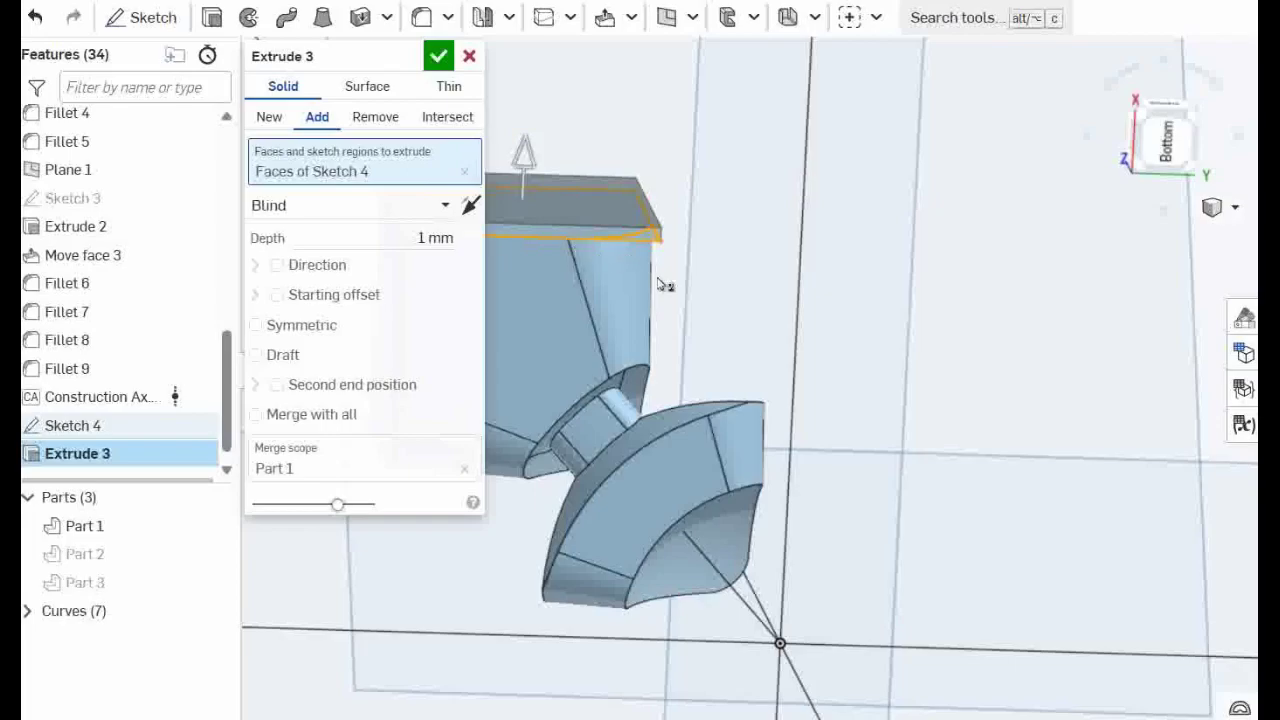
{"action": "left_click", "coordinate": [468, 212]}
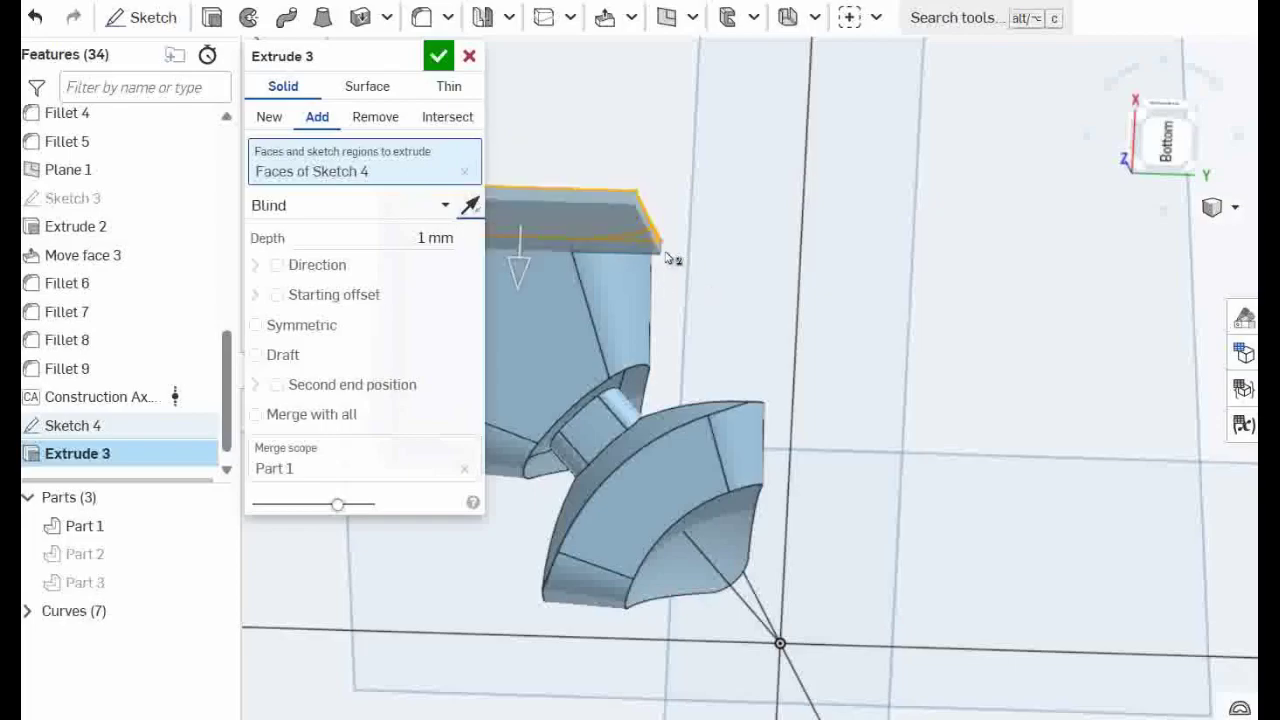
{"action": "right_click_drag", "start_coordinate": [630, 291], "coordinate": [853, 413]}
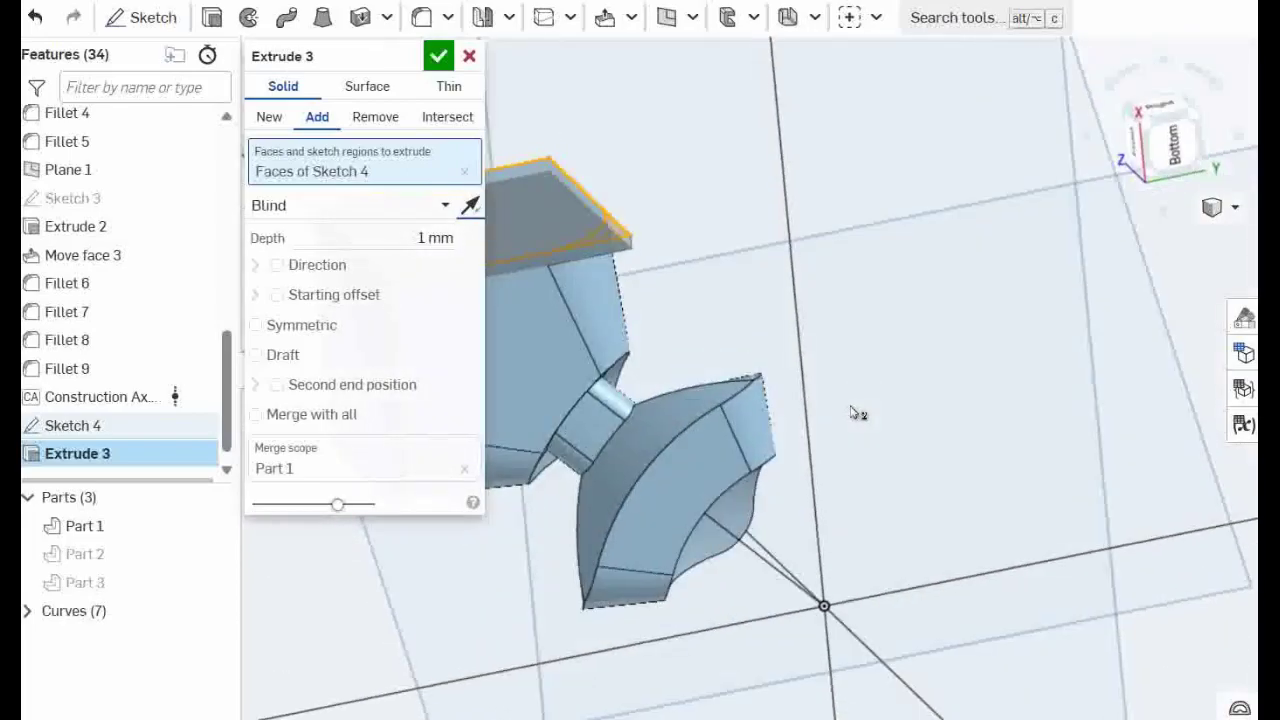
{"action": "left_click", "coordinate": [437, 60]}
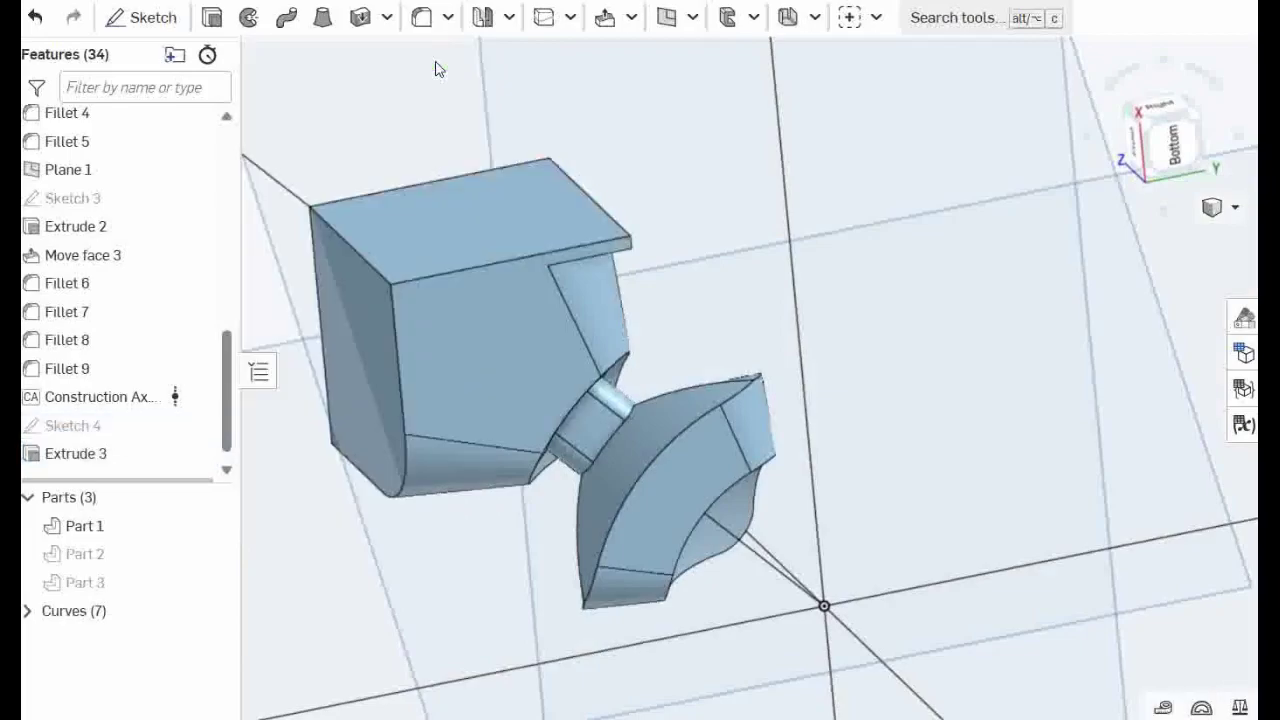
{"action": "right_click_drag", "start_coordinate": [709, 314], "coordinate": [680, 289]}
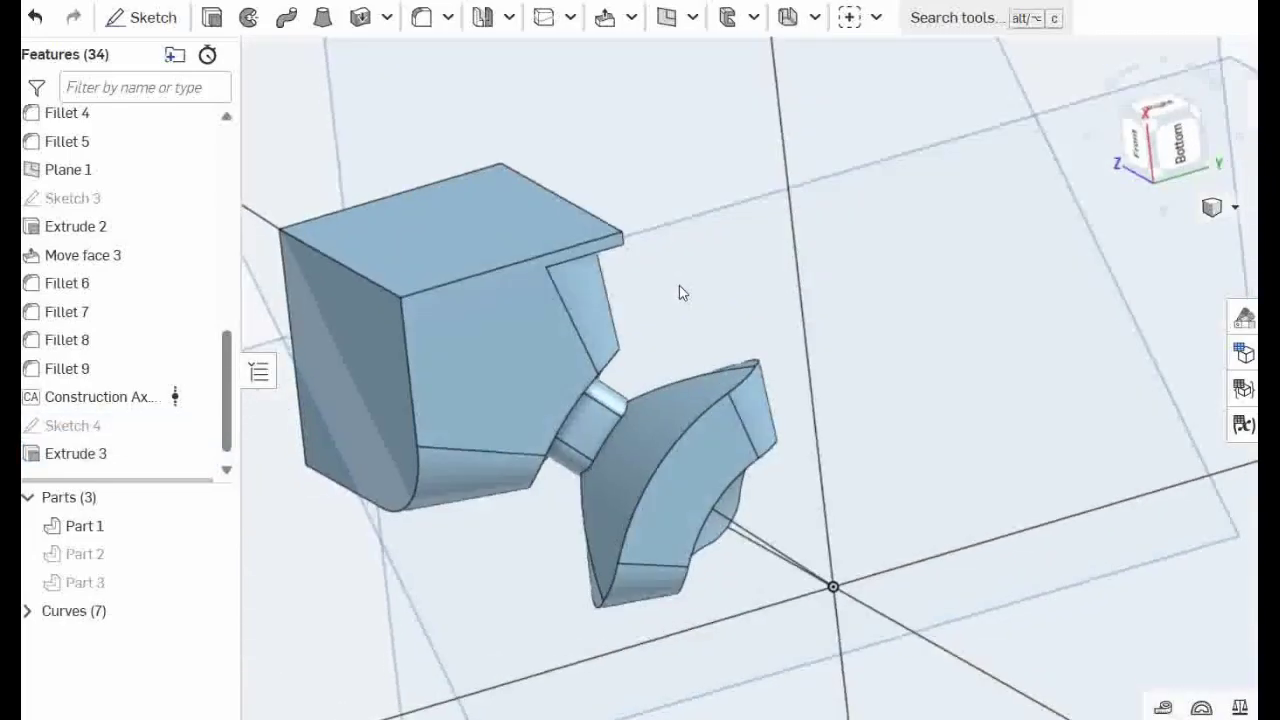
- Edit the cap's square sketch to round its inner corner with a 3 mm sketch fillet, and accept it
{"action": "right_click", "coordinate": [86, 426]}
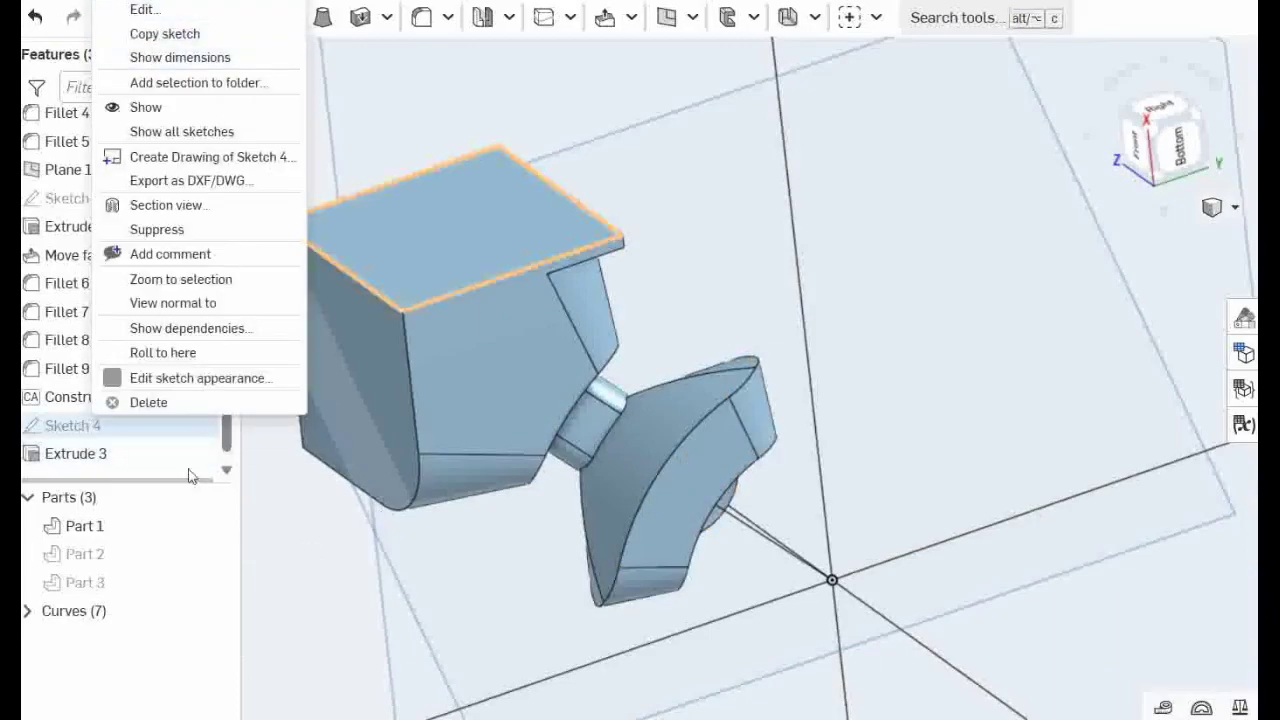
{"action": "left_click", "coordinate": [145, 10]}
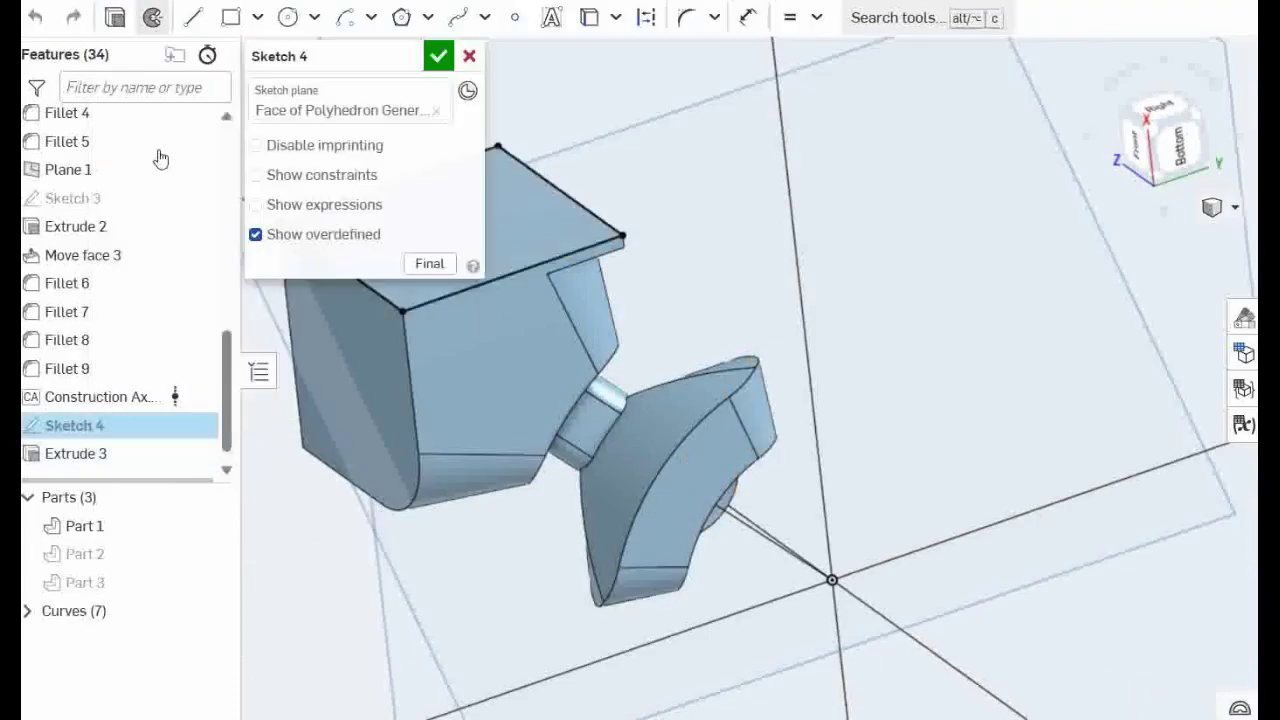
{"action": "mouse_move", "coordinate": [698, 182]}
{"action": "right_mouse_down"}
{"action": "mouse_move", "coordinate": [683, 246]}
{"action": "mouse_move", "coordinate": [707, 261]}
{"action": "right_mouse_up"}
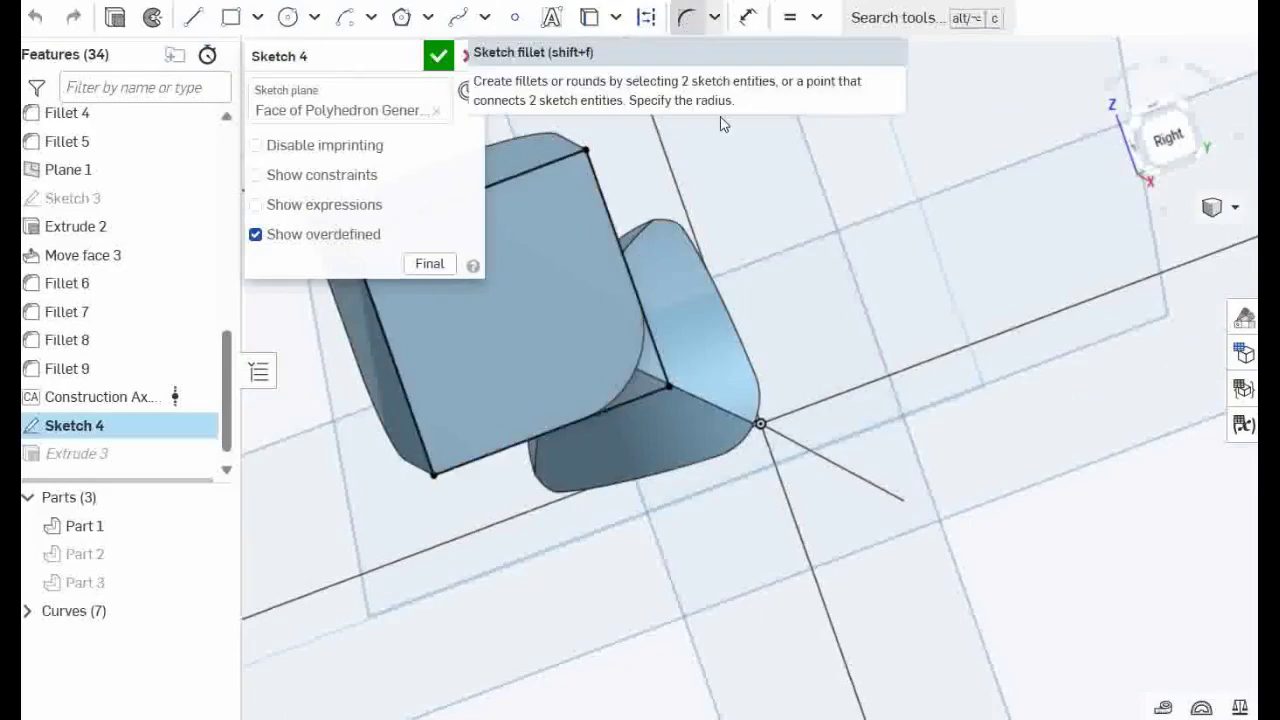
{"action": "left_click", "coordinate": [688, 20]}
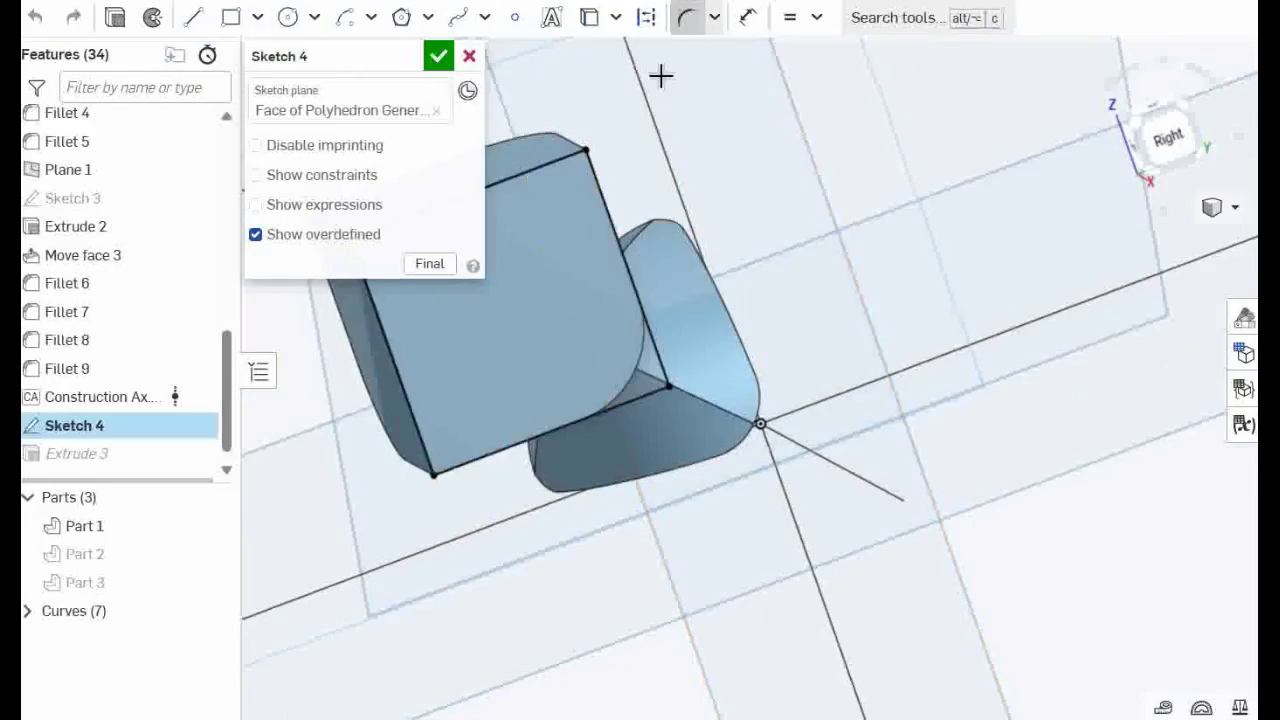
{"action": "left_click", "coordinate": [669, 389]}
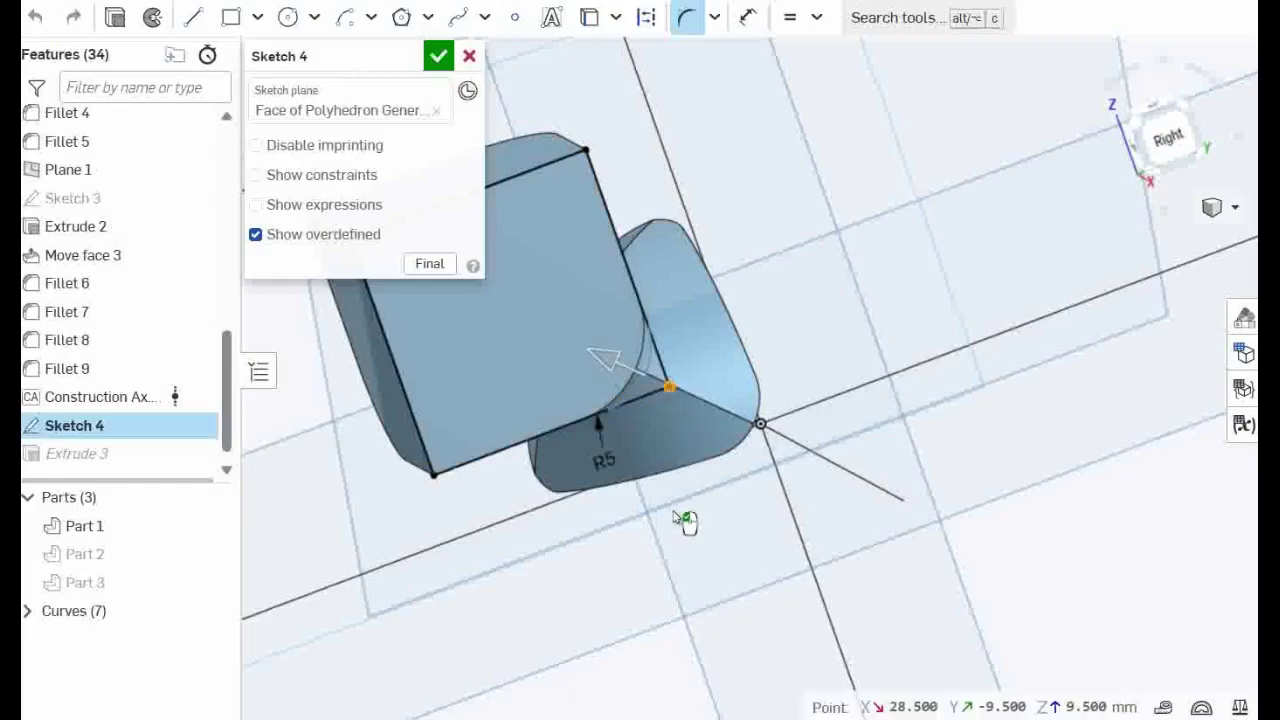
{"action": "left_click", "coordinate": [607, 458]}
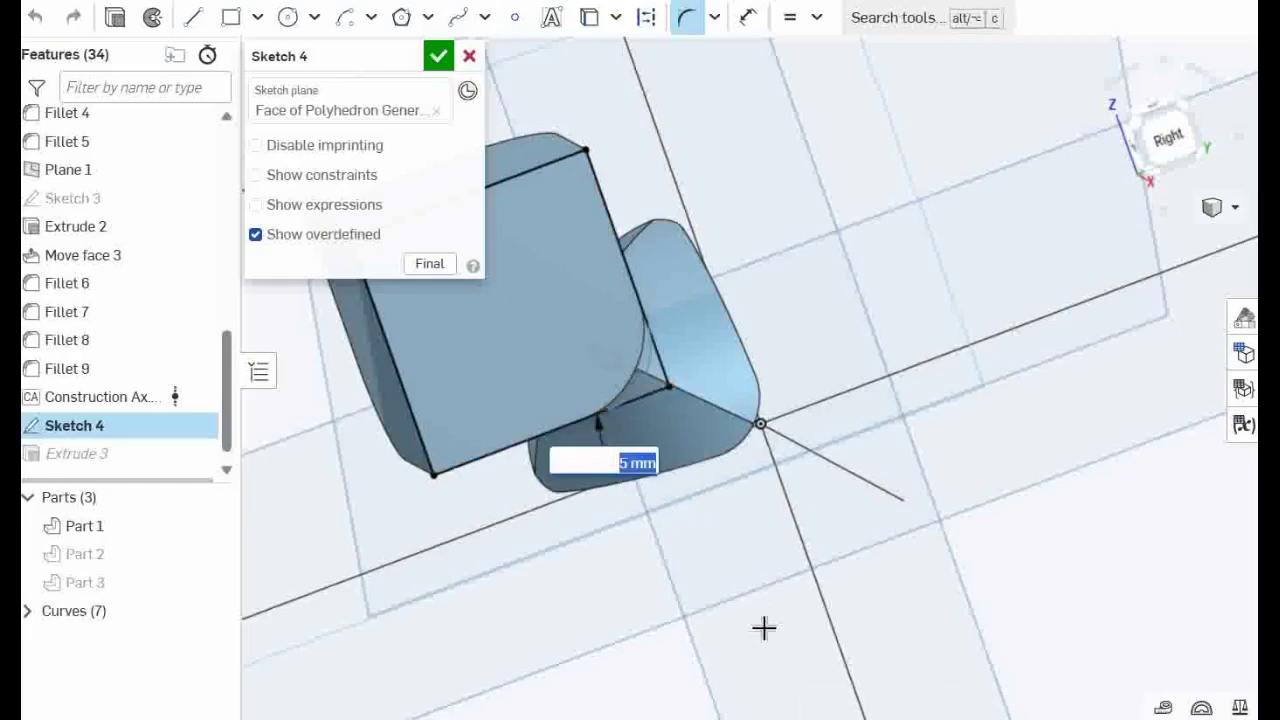
{"action": "type", "text": "3"}
{"action": "key", "text": "Return"}
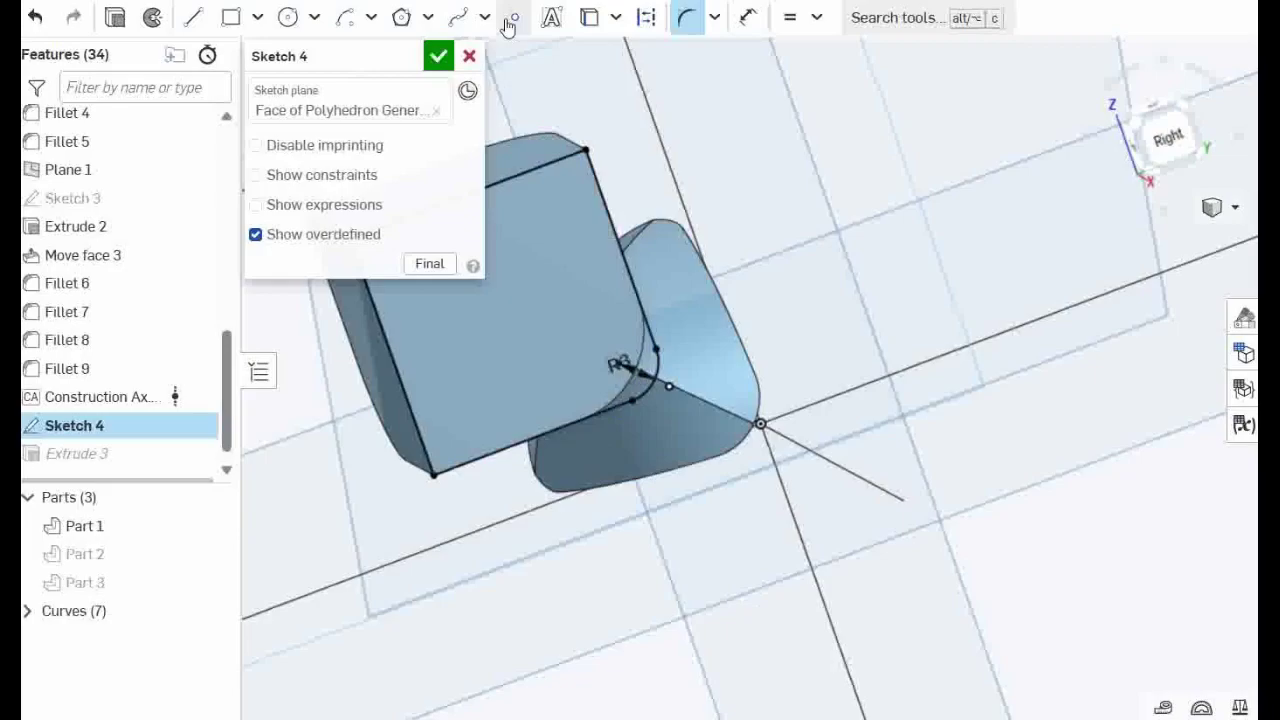
{"action": "left_click", "coordinate": [438, 56]}
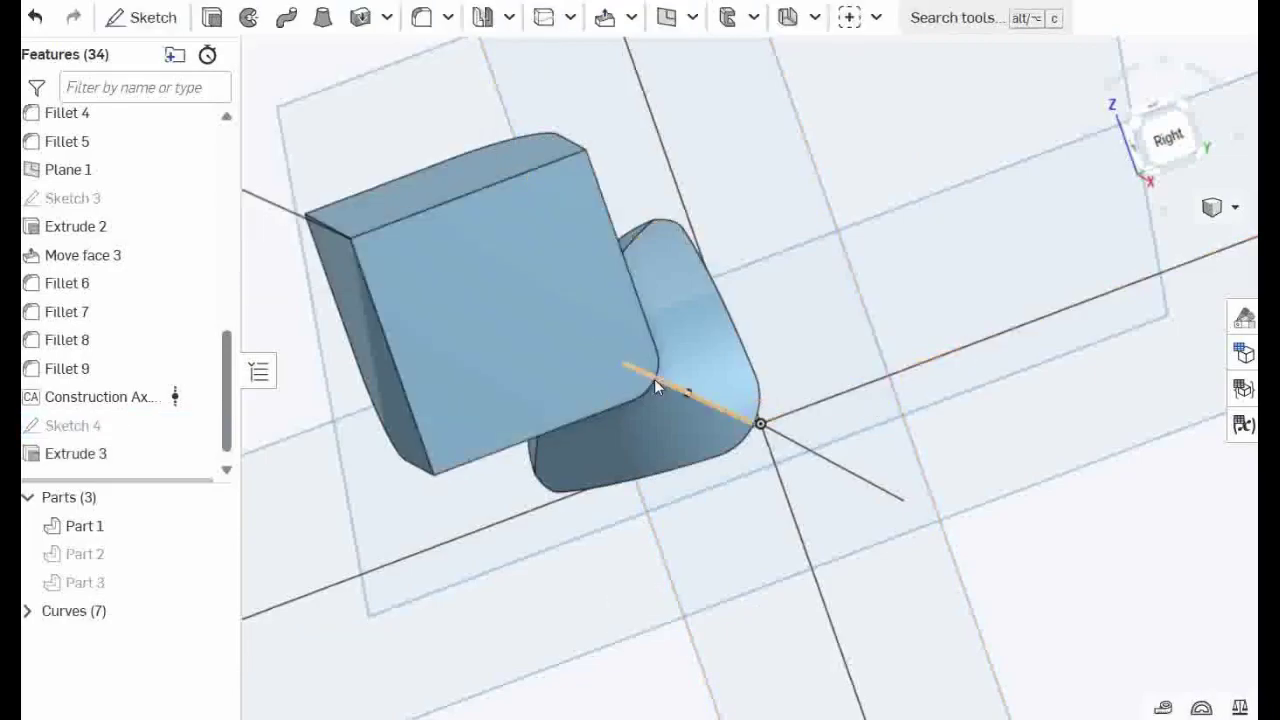
- Examine the cap's rounded inner corner and the faces of the corner piece that belong to the cap extrusion
{"action": "right_click_drag", "start_coordinate": [686, 384], "coordinate": [648, 262]}
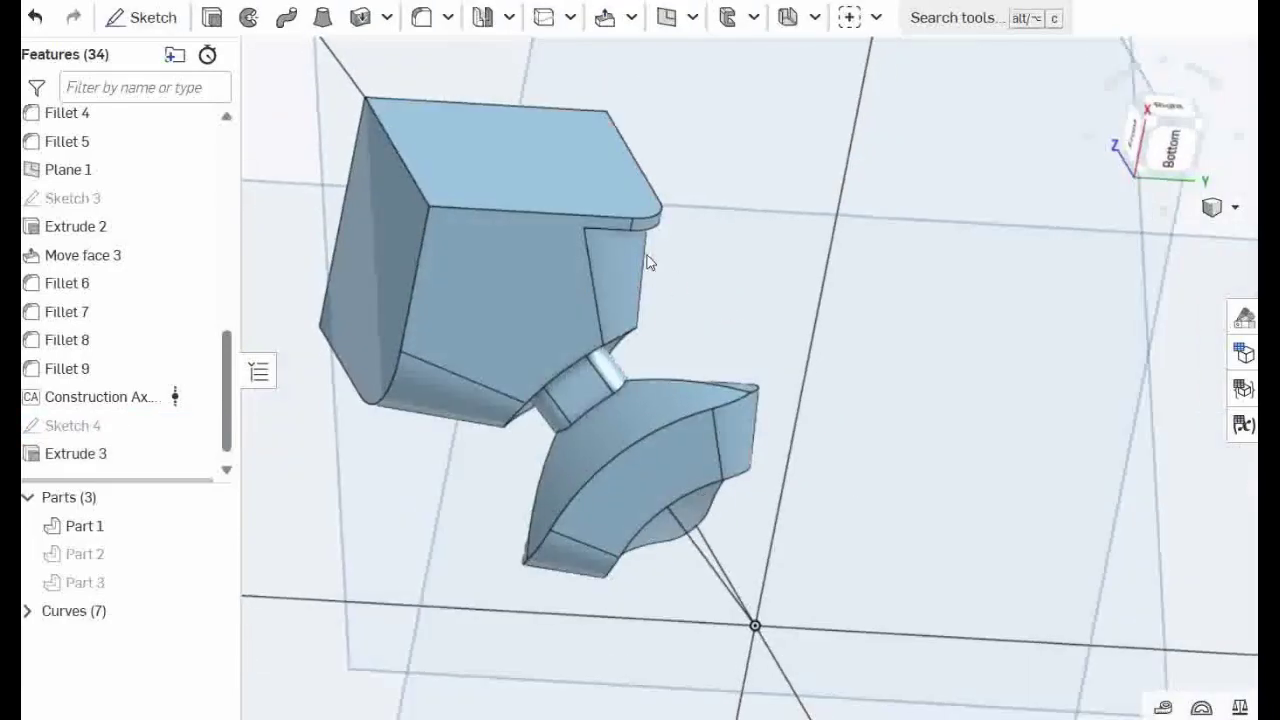
{"action": "scroll", "coordinate": [645, 232], "scroll_direction": "up", "scroll_amount": 5}
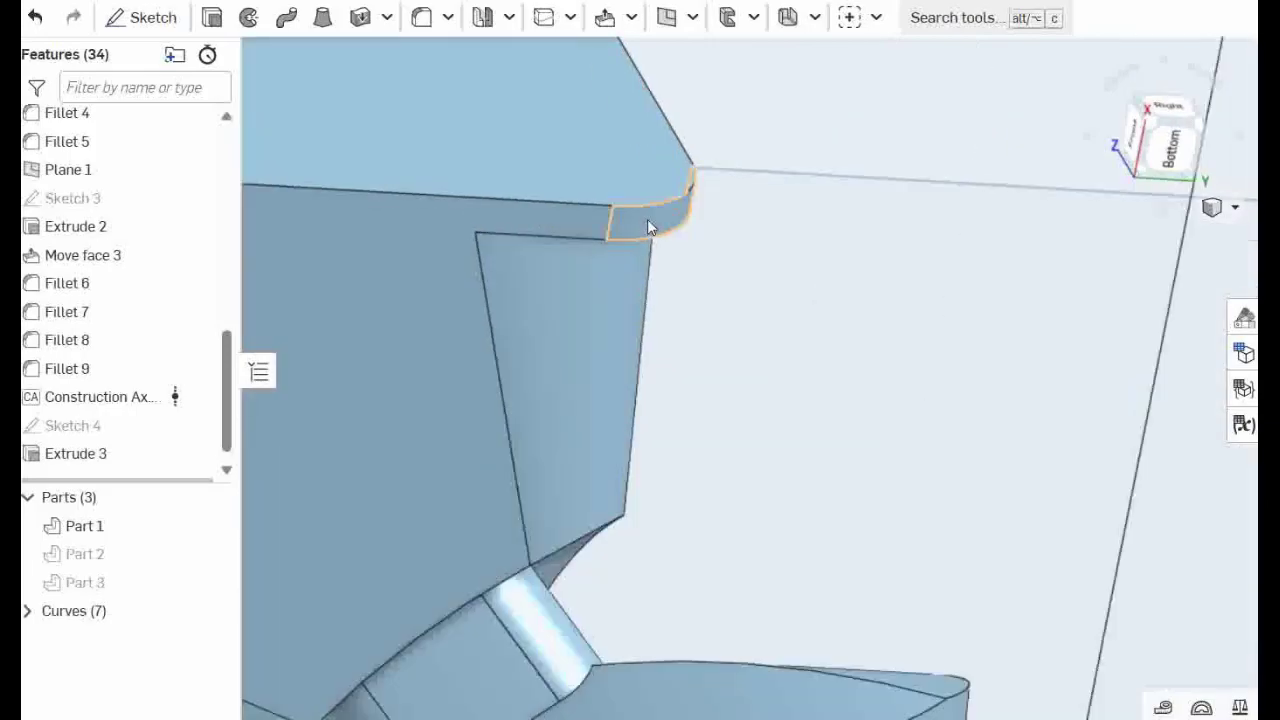
{"action": "left_click", "coordinate": [650, 220]}
{"action": "left_click", "coordinate": [831, 337]}
{"action": "scroll", "coordinate": [648, 322], "scroll_direction": "down", "scroll_amount": 5}
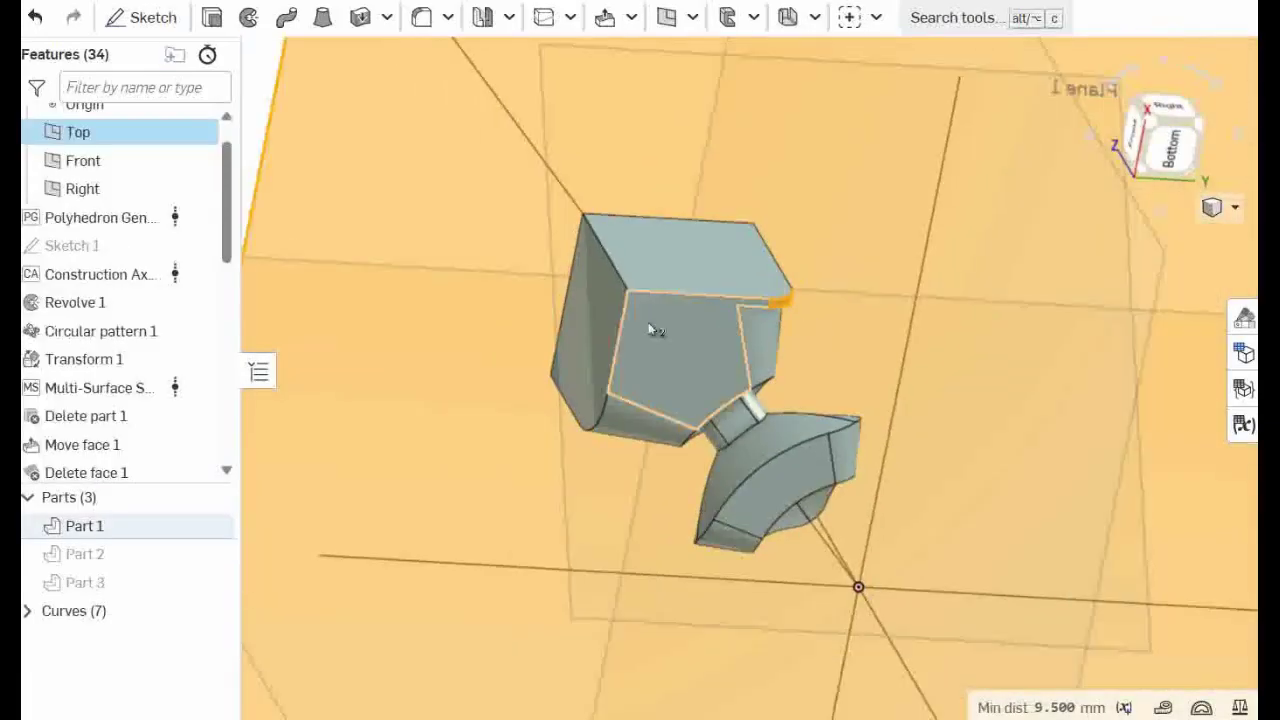
{"action": "left_click", "coordinate": [414, 437]}
{"action": "scroll", "coordinate": [130, 440], "scroll_direction": "down", "scroll_amount": 10}
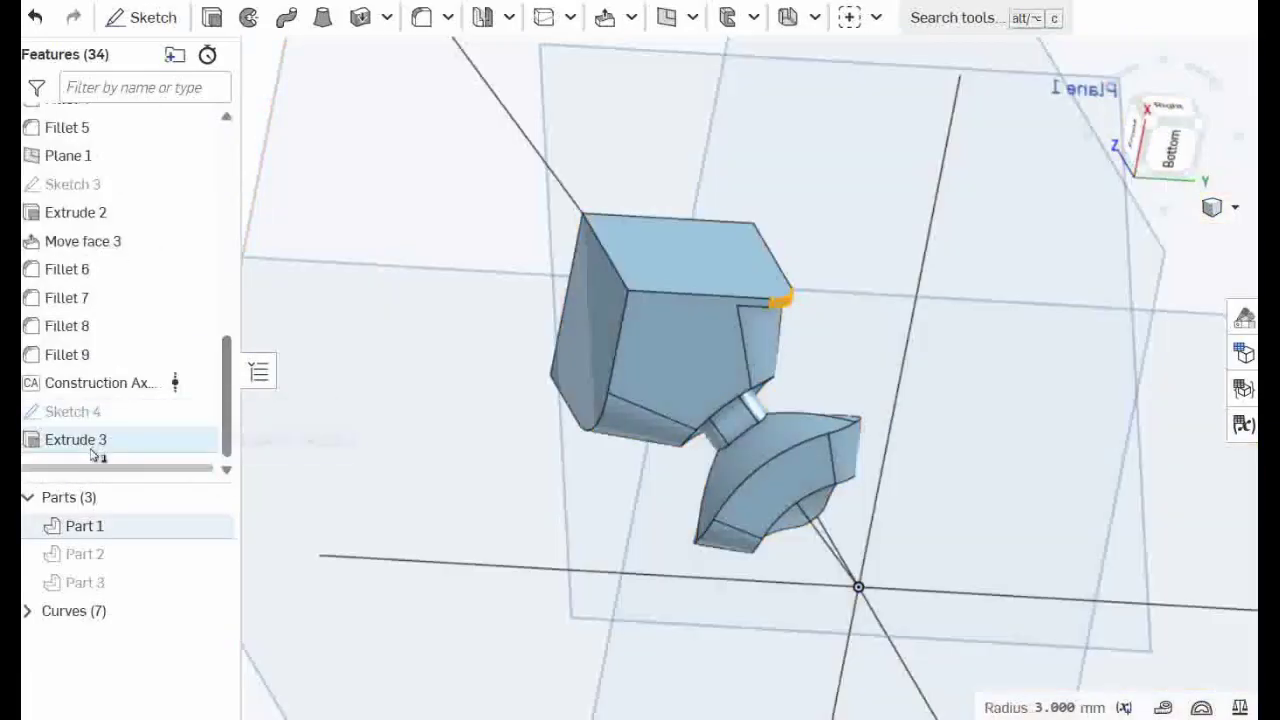
{"action": "left_click", "coordinate": [100, 440]}
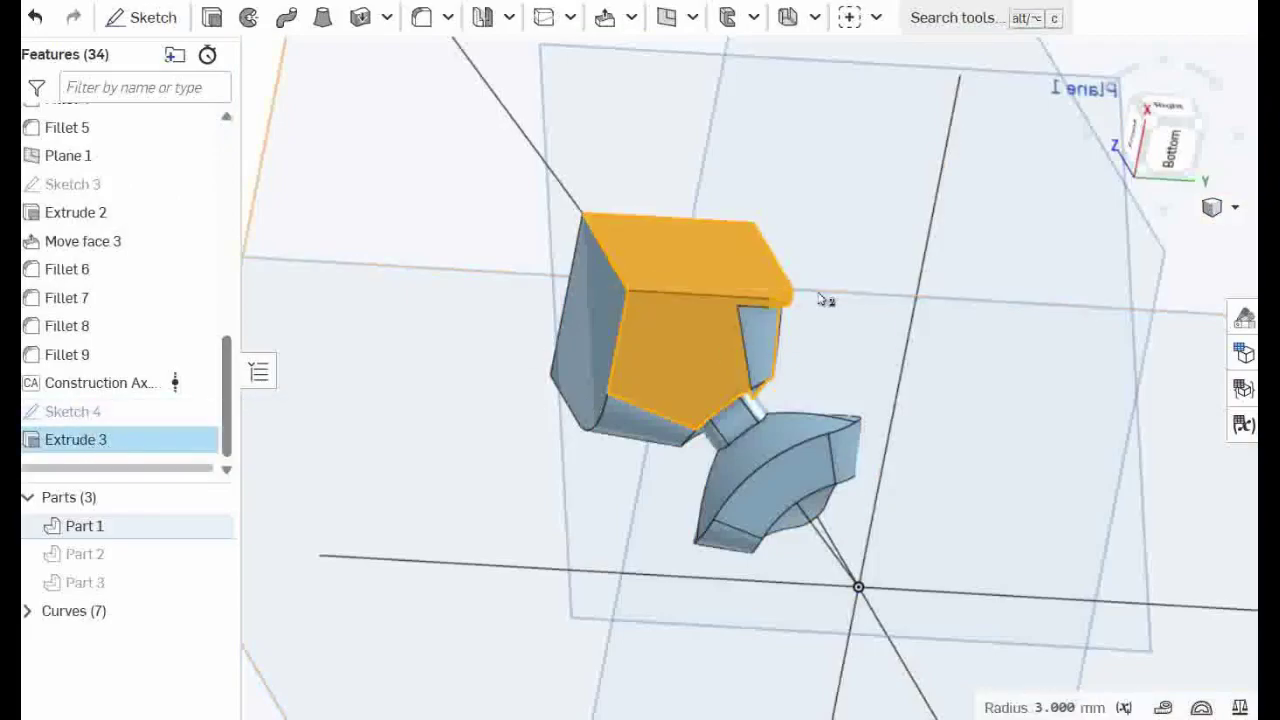
{"action": "left_click", "coordinate": [383, 369]}
{"action": "left_click", "coordinate": [397, 363]}
{"action": "scroll", "coordinate": [398, 341], "scroll_direction": "down", "scroll_amount": 4}
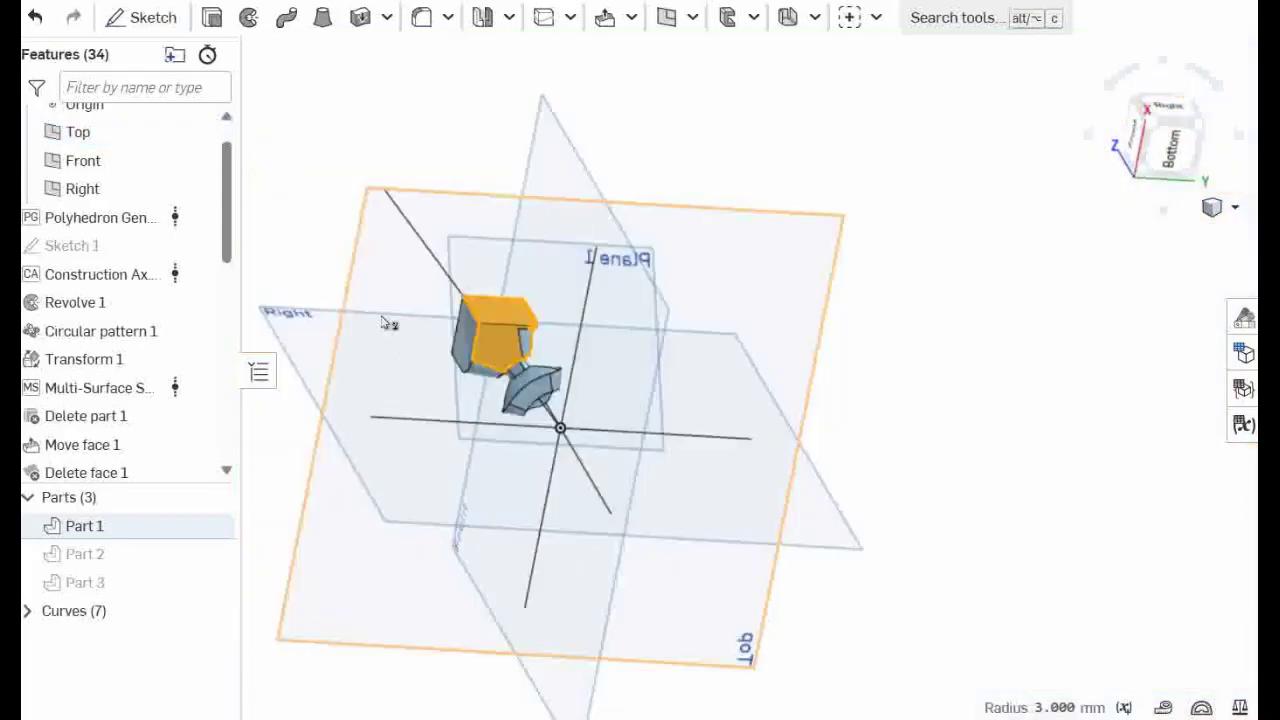
{"action": "left_click", "coordinate": [332, 215]}
- Set up a circular feature pattern of the corner piece's cap extrusion, Extrude 3
{"action": "right_click_drag", "start_coordinate": [516, 297], "coordinate": [700, 441]}
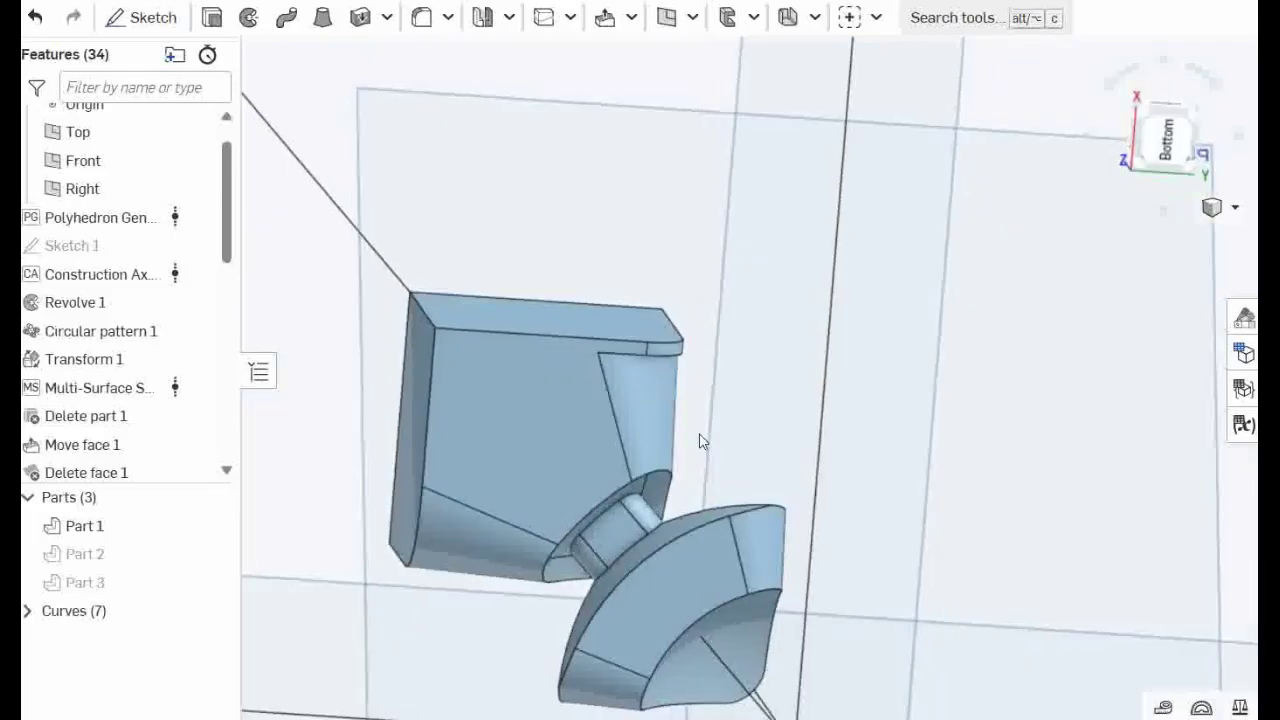
{"action": "left_click", "coordinate": [509, 17]}
{"action": "left_click", "coordinate": [543, 92]}
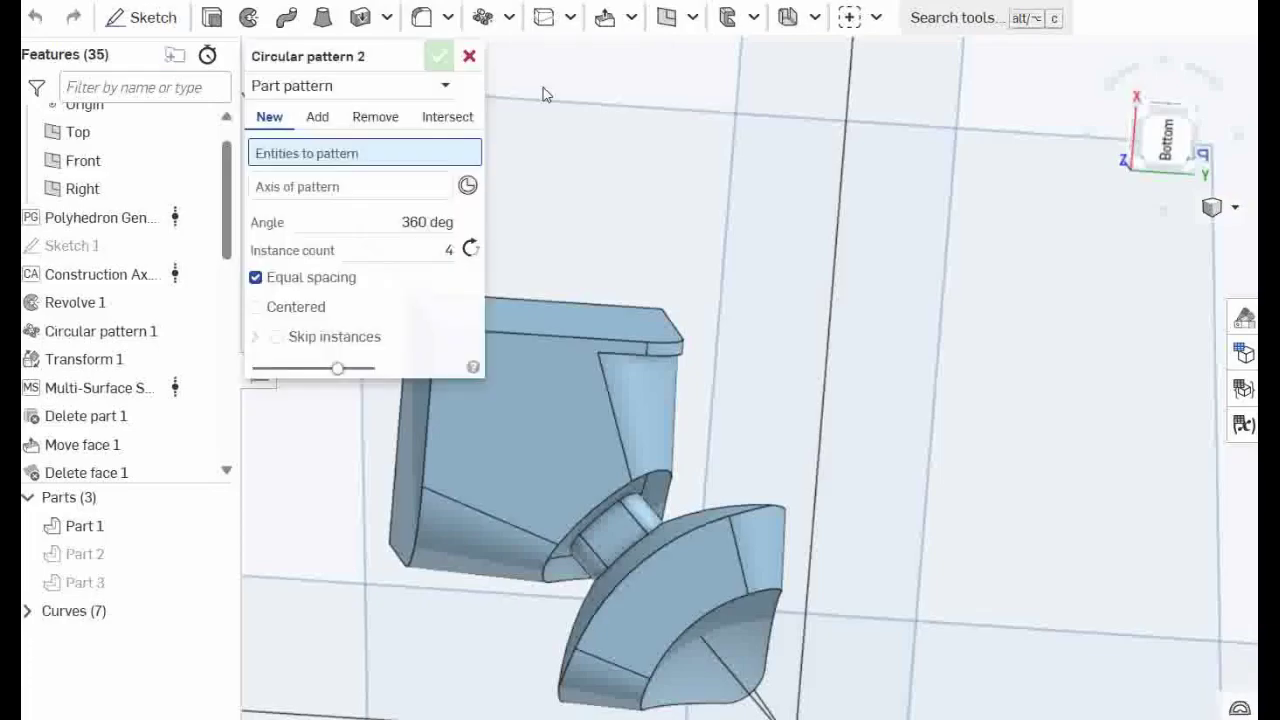
{"action": "left_click", "coordinate": [329, 92]}
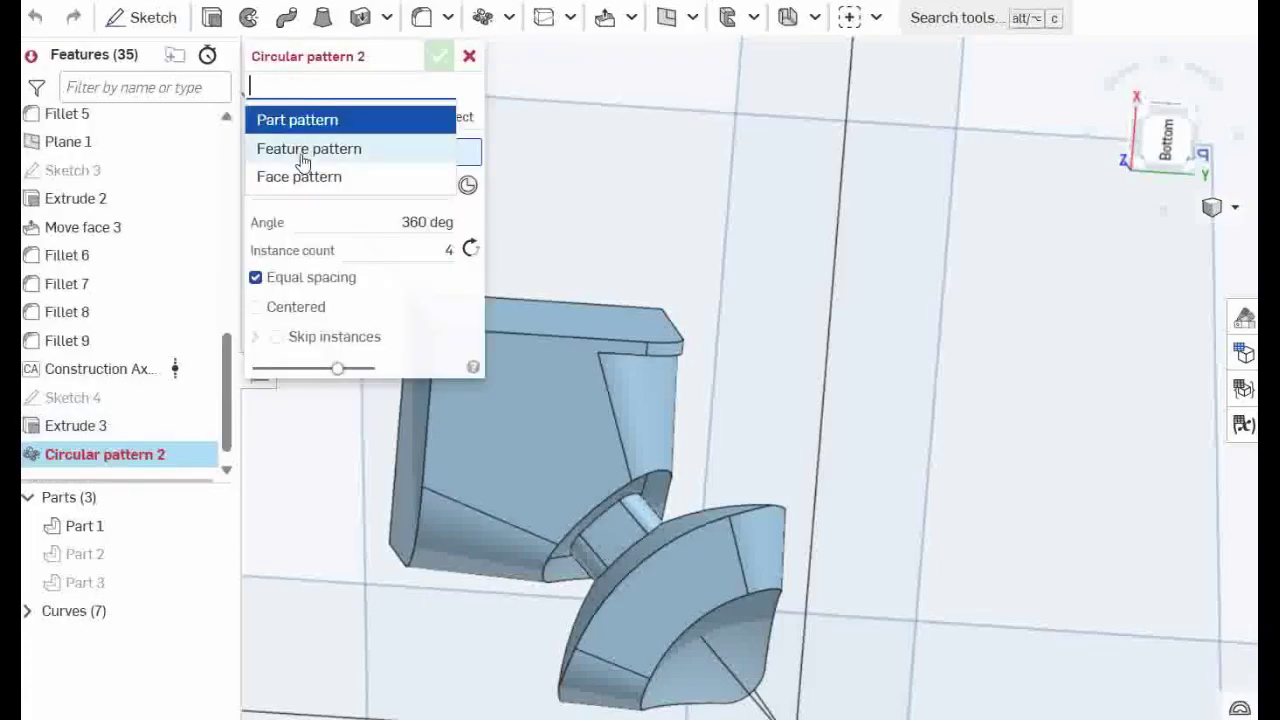
{"action": "left_click", "coordinate": [303, 150]}
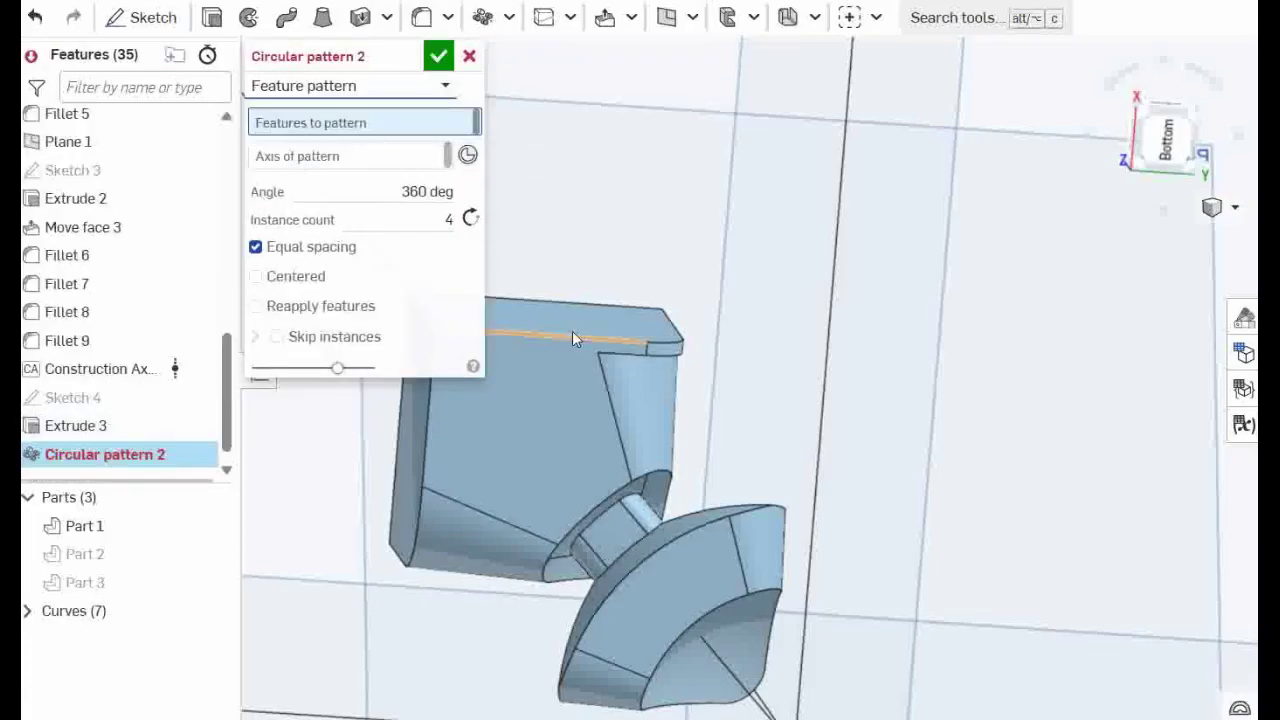
{"action": "left_click", "coordinate": [86, 437]}
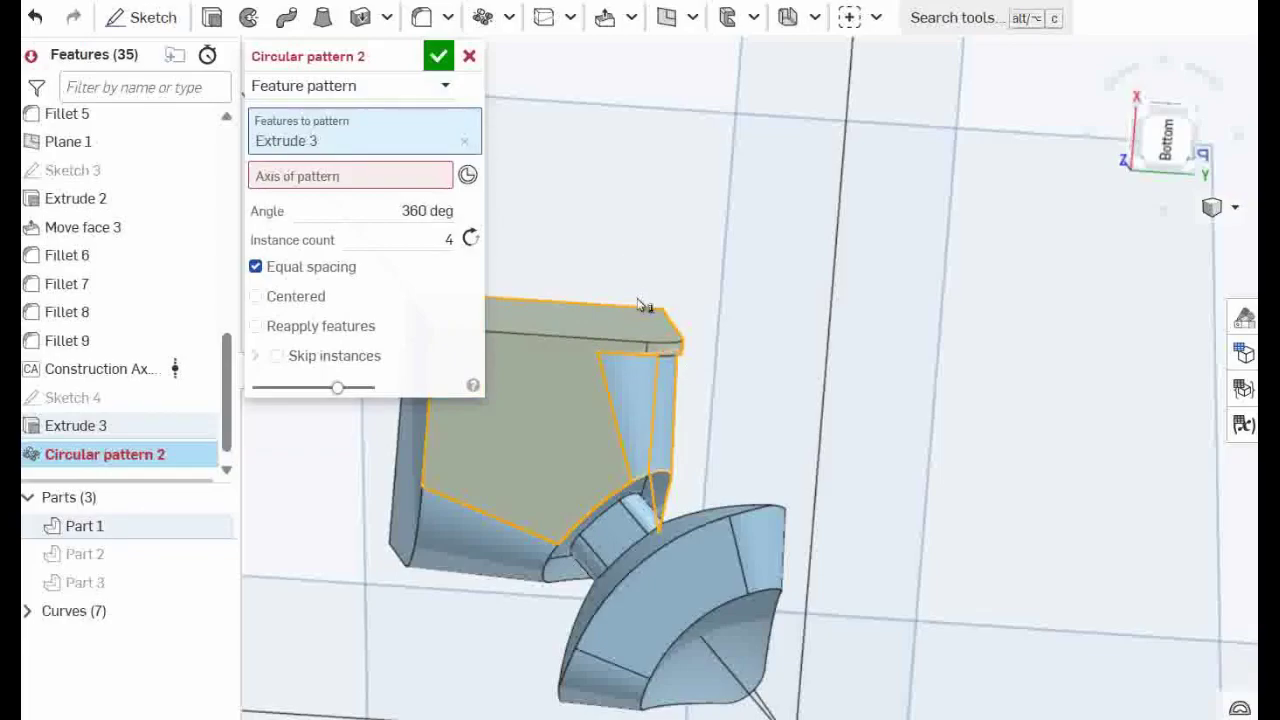
{"action": "right_click_drag", "start_coordinate": [862, 428], "coordinate": [776, 424]}
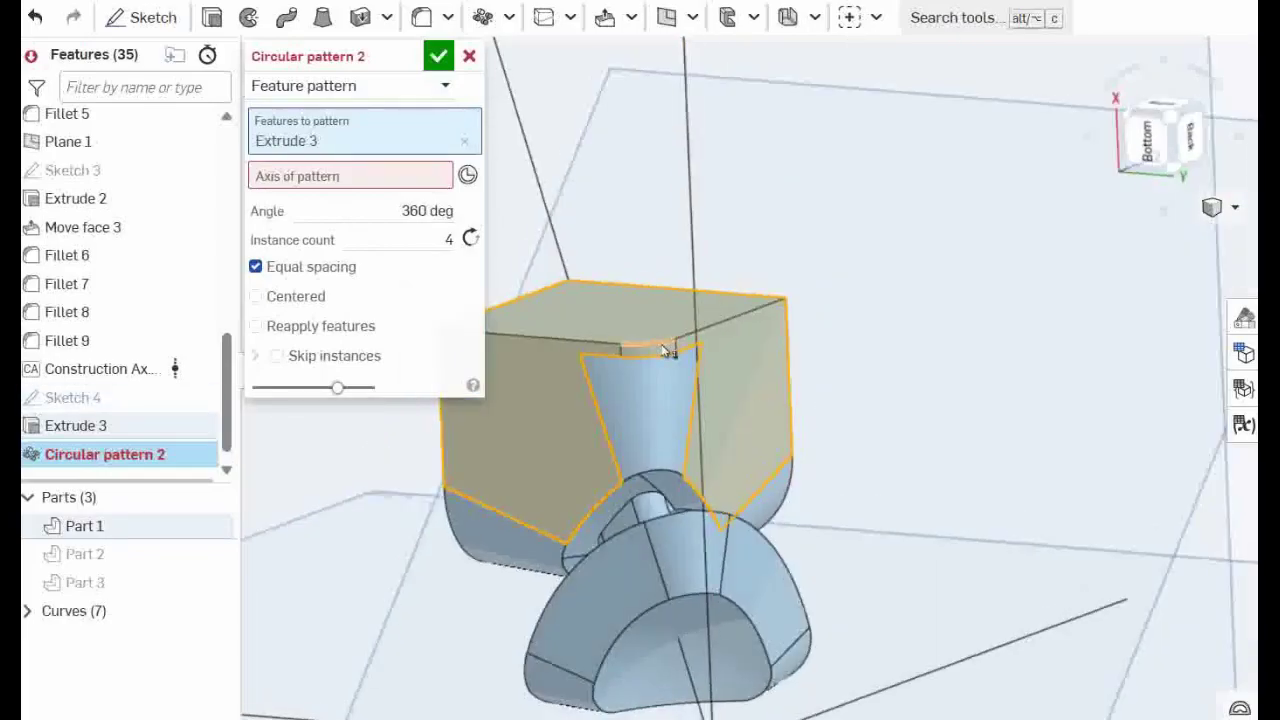
{"action": "right_click_drag", "start_coordinate": [908, 405], "coordinate": [860, 464]}
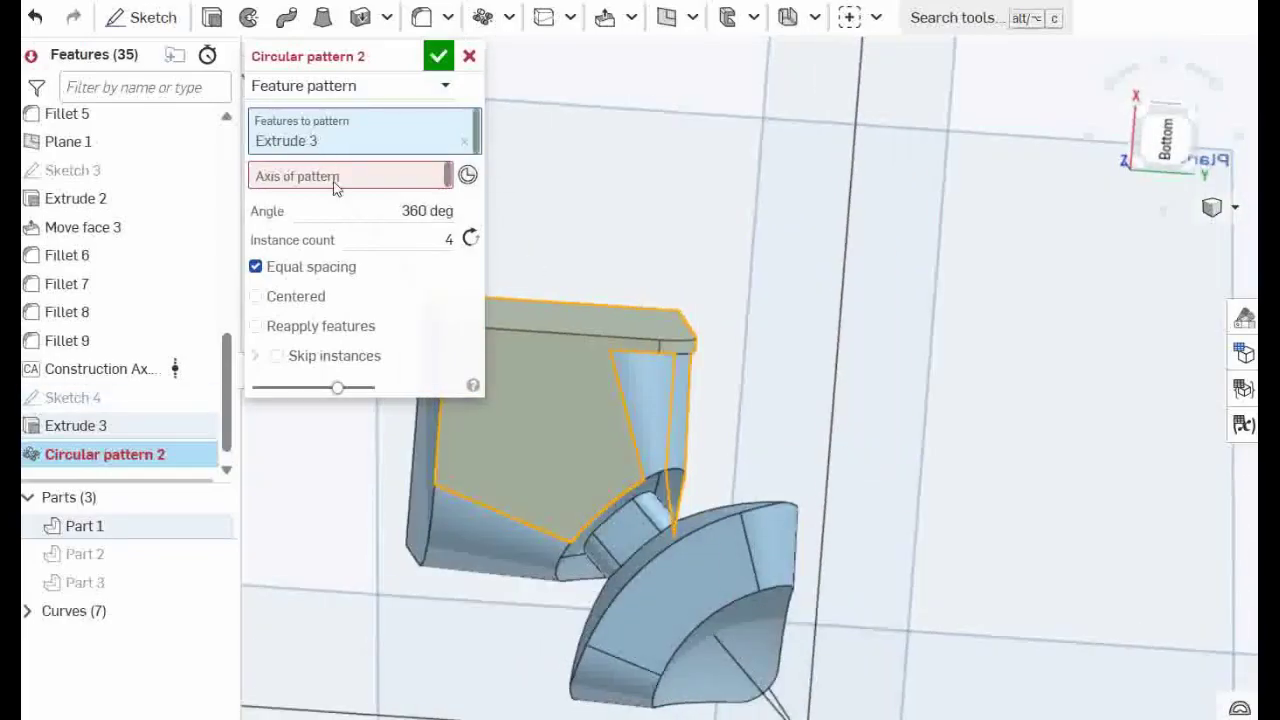
- Pattern the cap extrusion around the corner's diagonal construction axis with 3 equally spaced instances over 360 degrees, and accept the pattern
{"action": "left_click", "coordinate": [334, 182]}
{"action": "middle_click_drag", "start_coordinate": [657, 217], "coordinate": [1027, 278]}
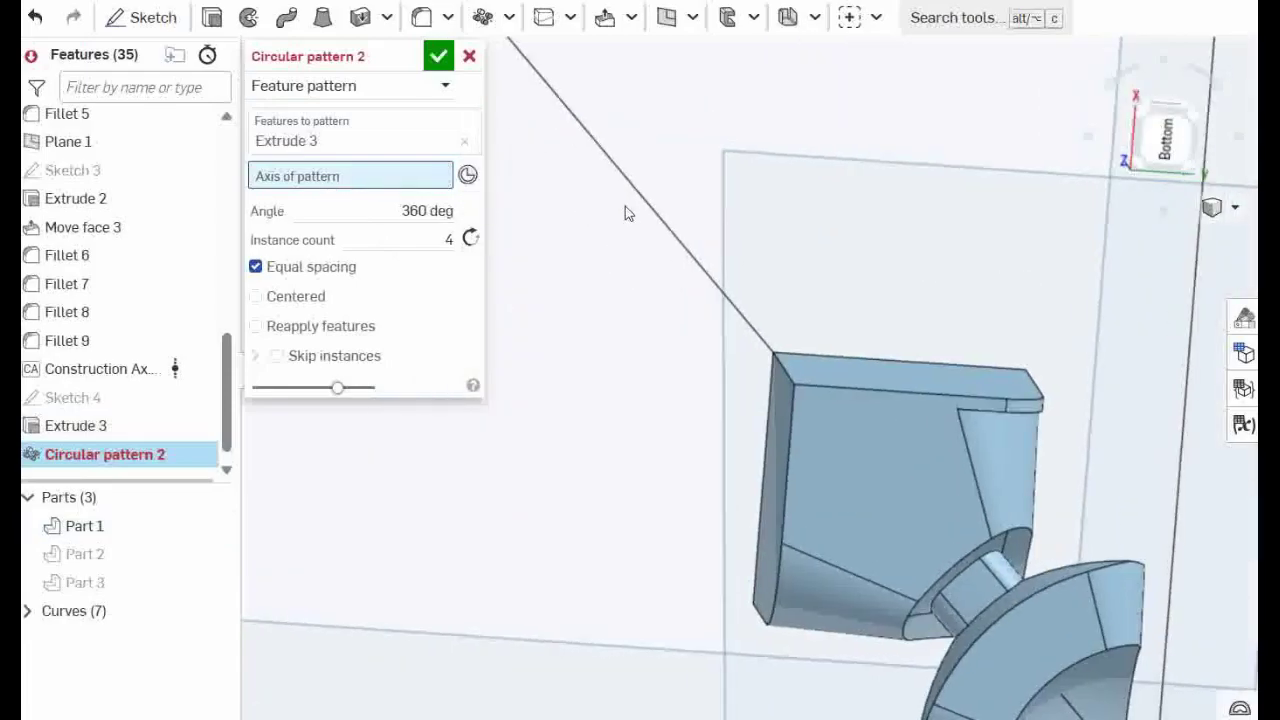
{"action": "left_click", "coordinate": [636, 206]}
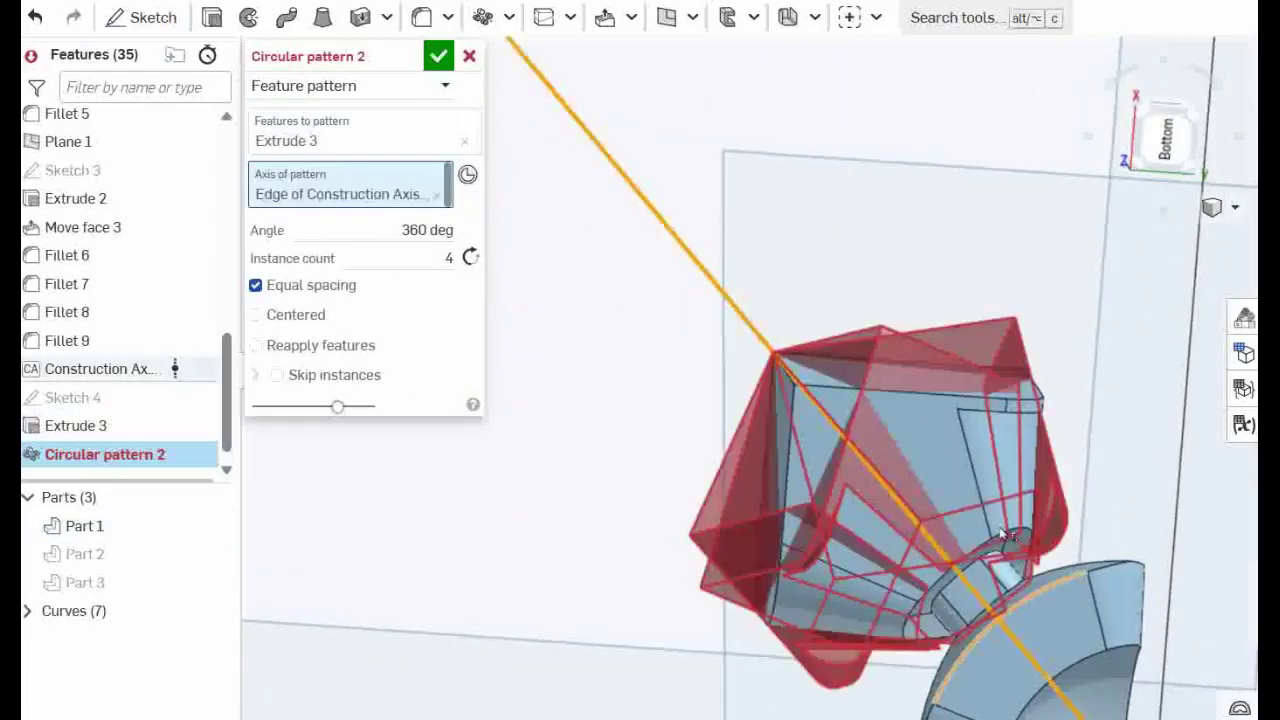
{"action": "left_click", "coordinate": [446, 259]}
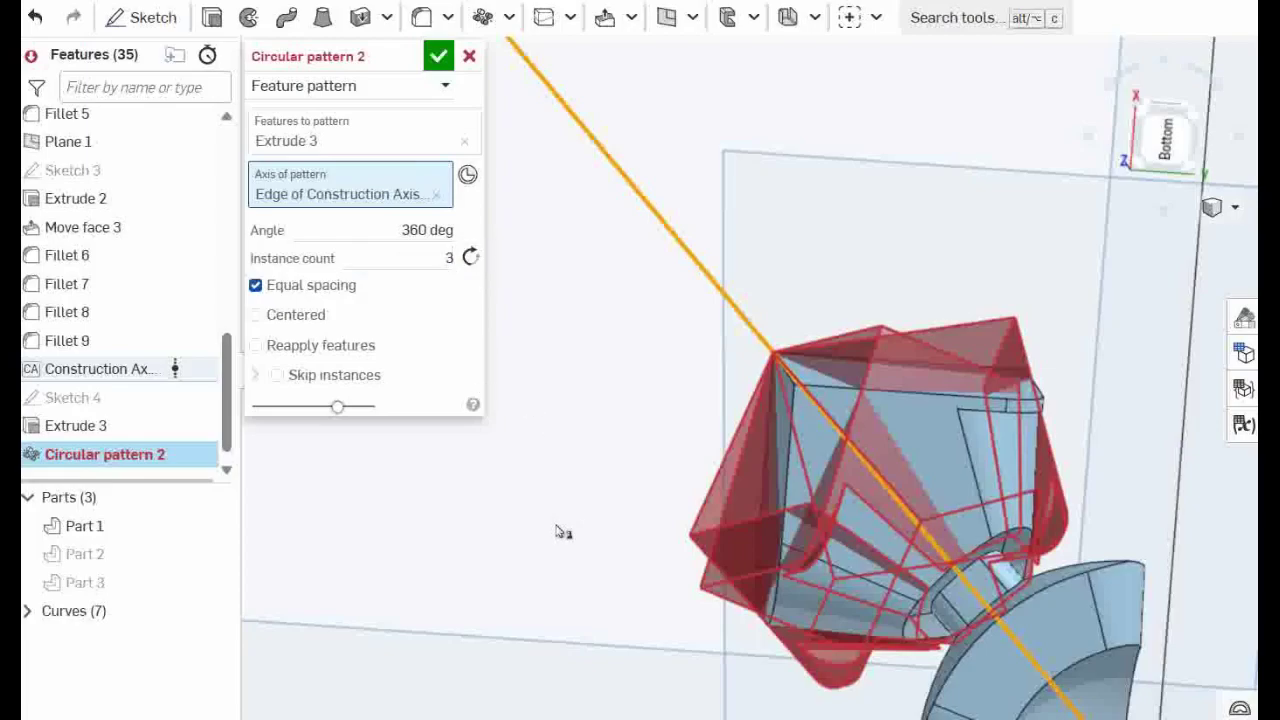
{"action": "right_click_drag", "start_coordinate": [600, 380], "coordinate": [672, 401]}
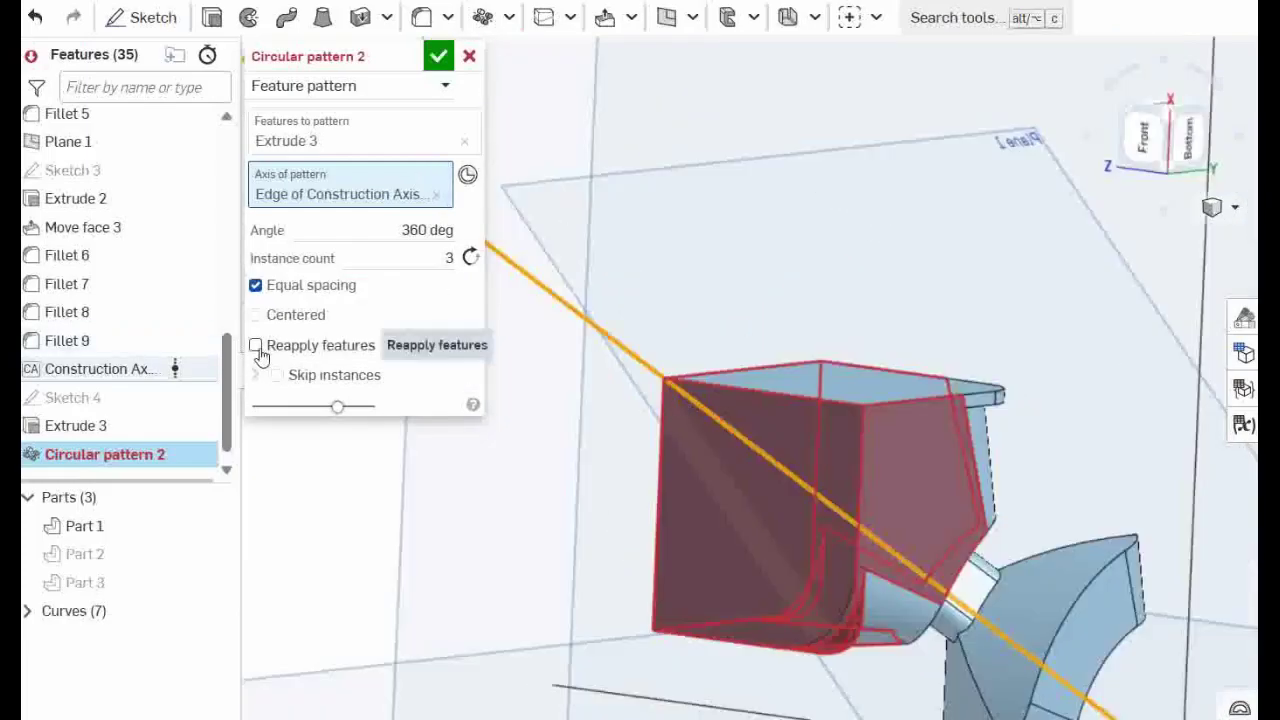
{"action": "left_click", "coordinate": [438, 56]}
- Show the hidden parts, Part 2 and Part 3, alongside the corner piece
{"action": "scroll", "coordinate": [963, 470], "scroll_direction": "down", "scroll_amount": 5}
{"action": "right_click_drag", "start_coordinate": [1046, 546], "coordinate": [968, 553]}
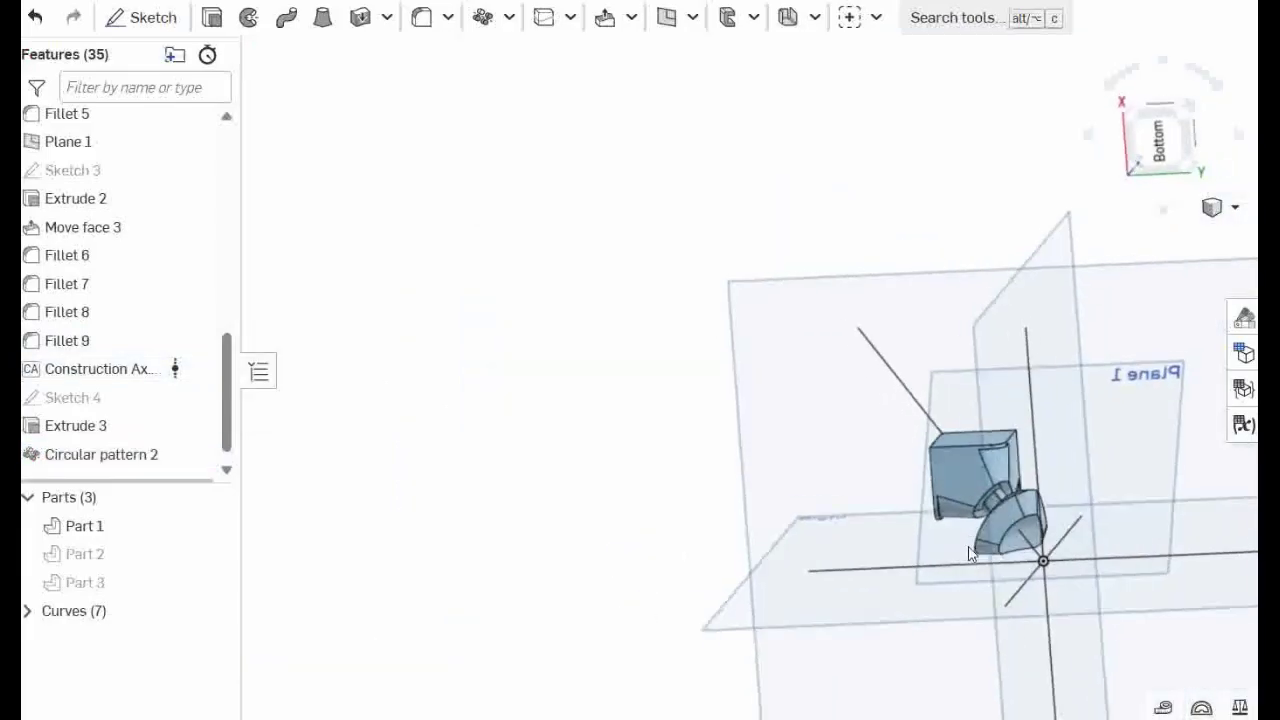
{"action": "right_click", "coordinate": [588, 337]}
{"action": "left_click", "coordinate": [614, 366]}
- Examine how the corner, edge and centre pieces fit together, including their undersides and the gaps between them
{"action": "right_click_drag", "start_coordinate": [683, 391], "coordinate": [949, 491]}
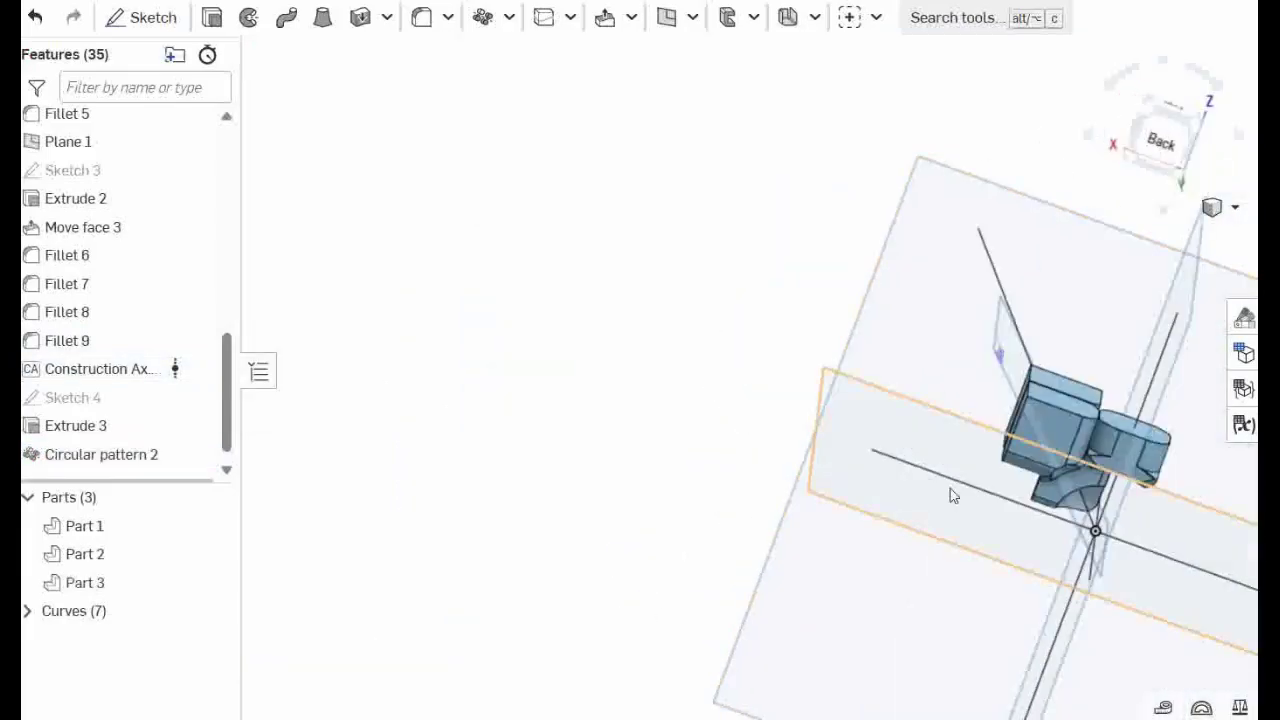
{"action": "scroll", "coordinate": [949, 491], "scroll_direction": "up", "scroll_amount": 5}
{"action": "middle_click_drag", "start_coordinate": [782, 292], "coordinate": [472, 258]}
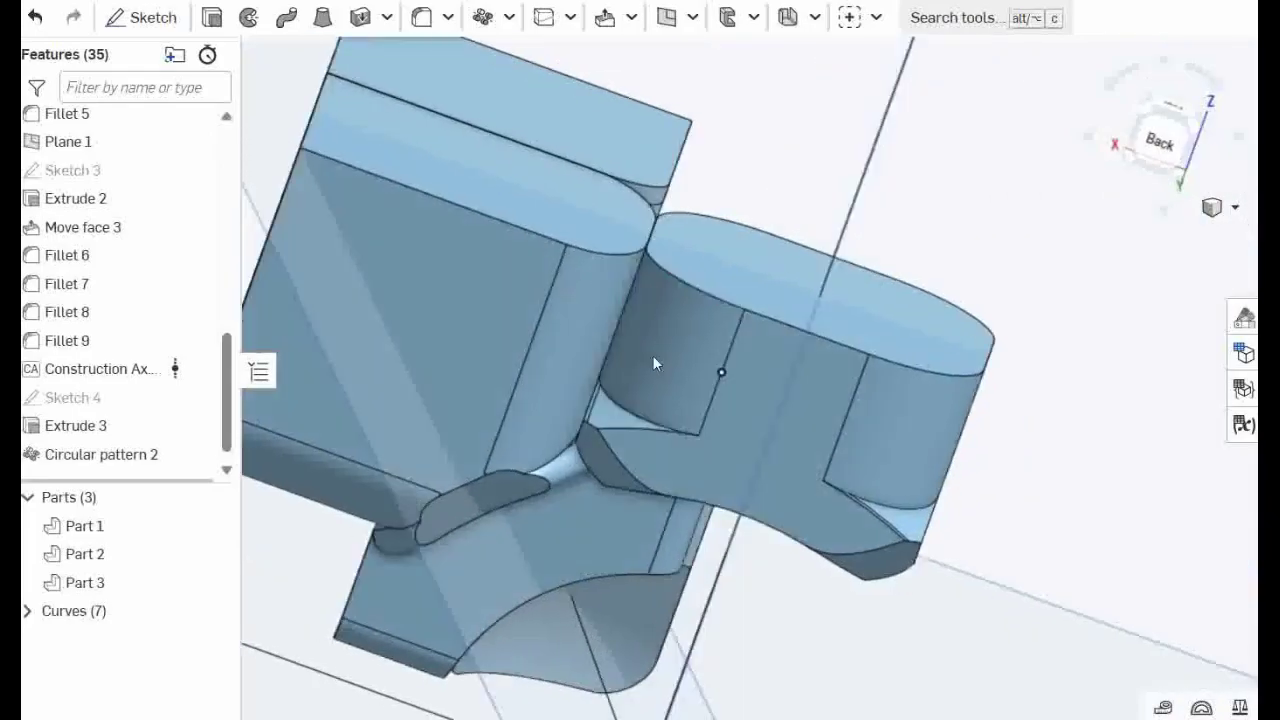
{"action": "right_click_drag", "start_coordinate": [654, 357], "coordinate": [560, 322]}
{"action": "right_click_drag", "start_coordinate": [1170, 523], "coordinate": [1121, 528]}
{"action": "scroll", "coordinate": [1063, 471], "scroll_direction": "down", "scroll_amount": 5}
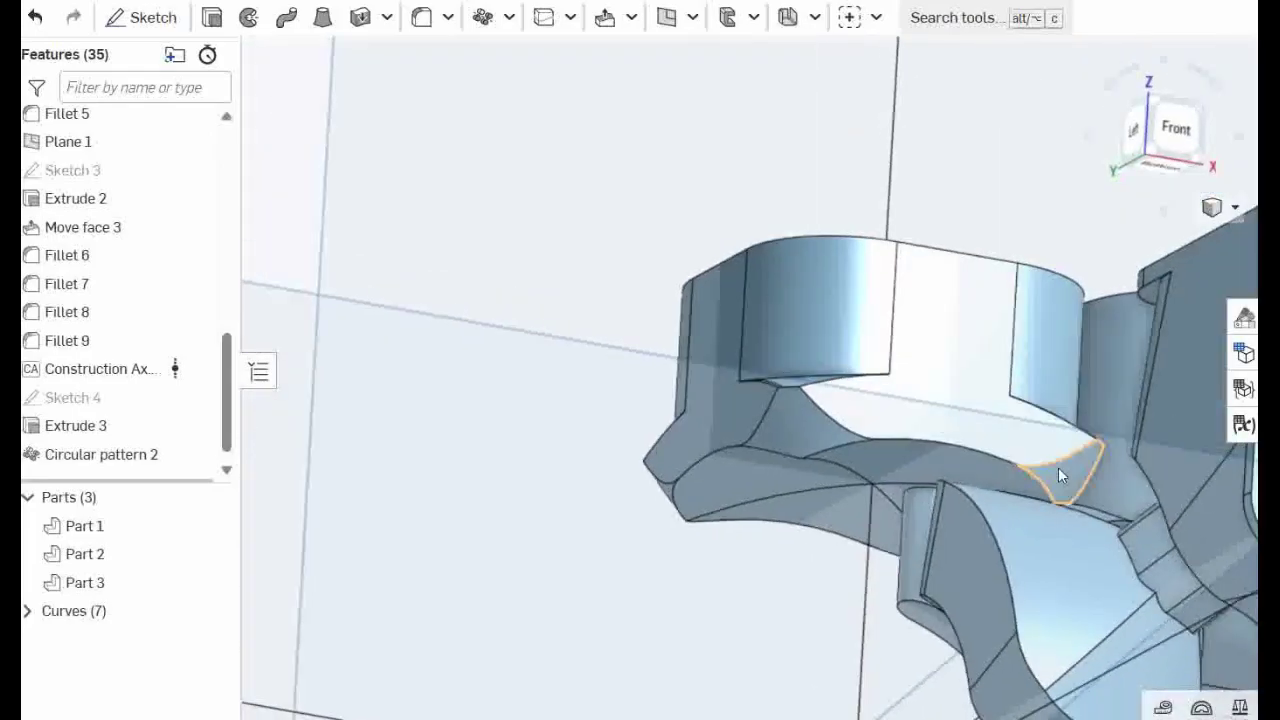
{"action": "right_click_drag", "start_coordinate": [1080, 460], "coordinate": [930, 356]}
{"action": "scroll", "coordinate": [1046, 498], "scroll_direction": "up", "scroll_amount": 3}
{"action": "right_click_drag", "start_coordinate": [1046, 498], "coordinate": [707, 391]}
{"action": "middle_click_drag", "start_coordinate": [707, 391], "coordinate": [286, 326]}
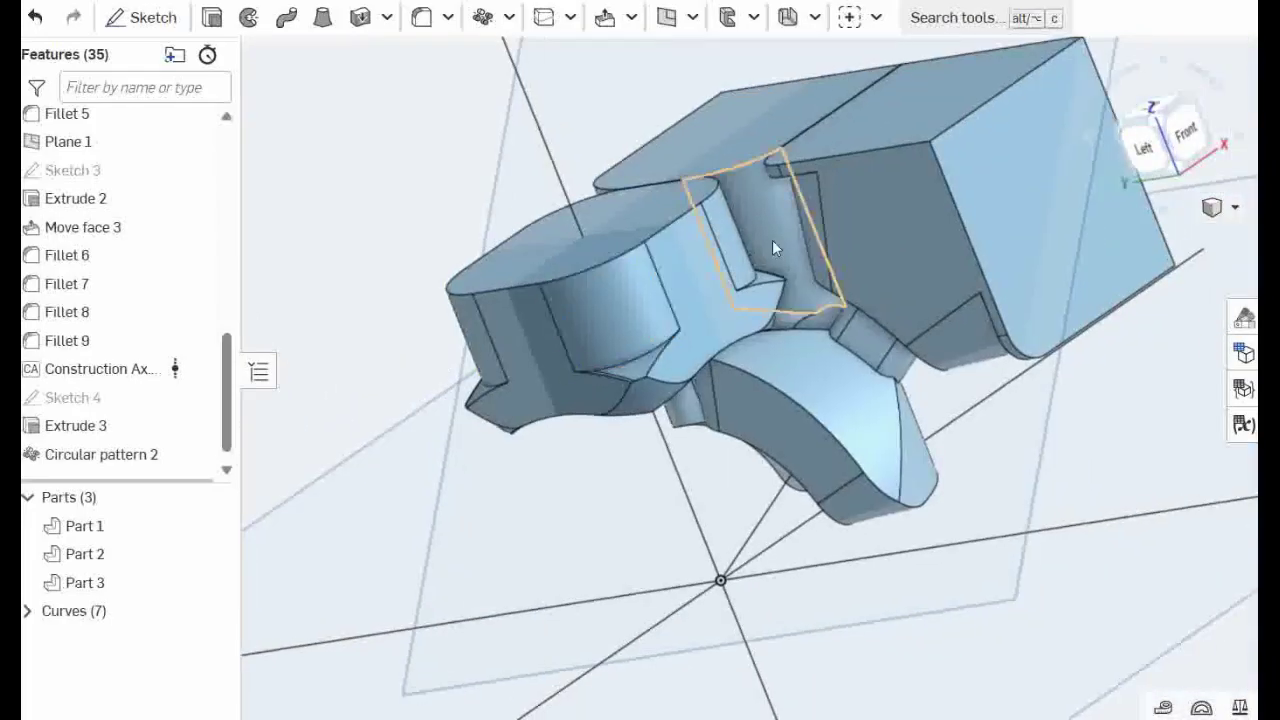
{"action": "right_click_drag", "start_coordinate": [899, 237], "coordinate": [889, 233]}
{"action": "middle_click_drag", "start_coordinate": [889, 233], "coordinate": [961, 302]}
{"action": "right_click_drag", "start_coordinate": [961, 309], "coordinate": [1014, 295]}
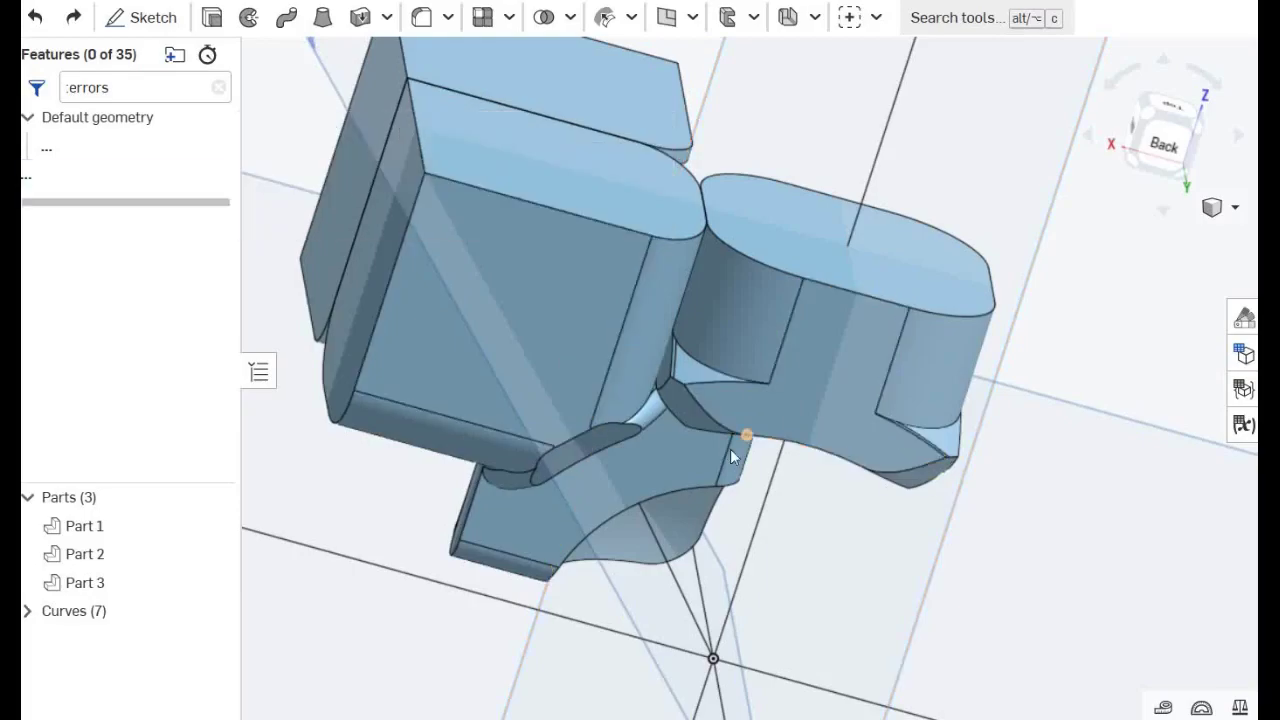
- Clear the errors filter from the feature list and open Sketch 1 for editing, viewed normal to its plane
{"action": "double_click", "coordinate": [122, 85]}
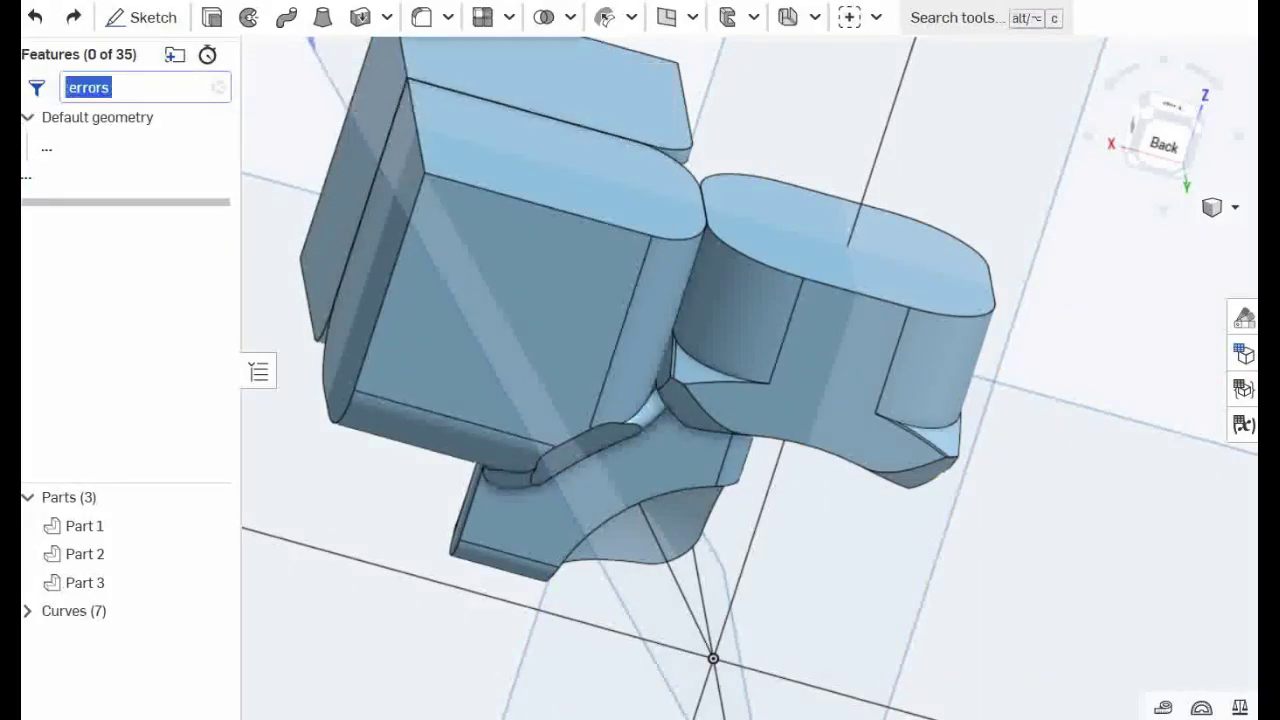
{"action": "key", "text": "BackSpace"}
{"action": "scroll", "coordinate": [862, 332], "scroll_direction": "down", "scroll_amount": 4}
{"action": "scroll", "coordinate": [873, 405], "scroll_direction": "up", "scroll_amount": 4}
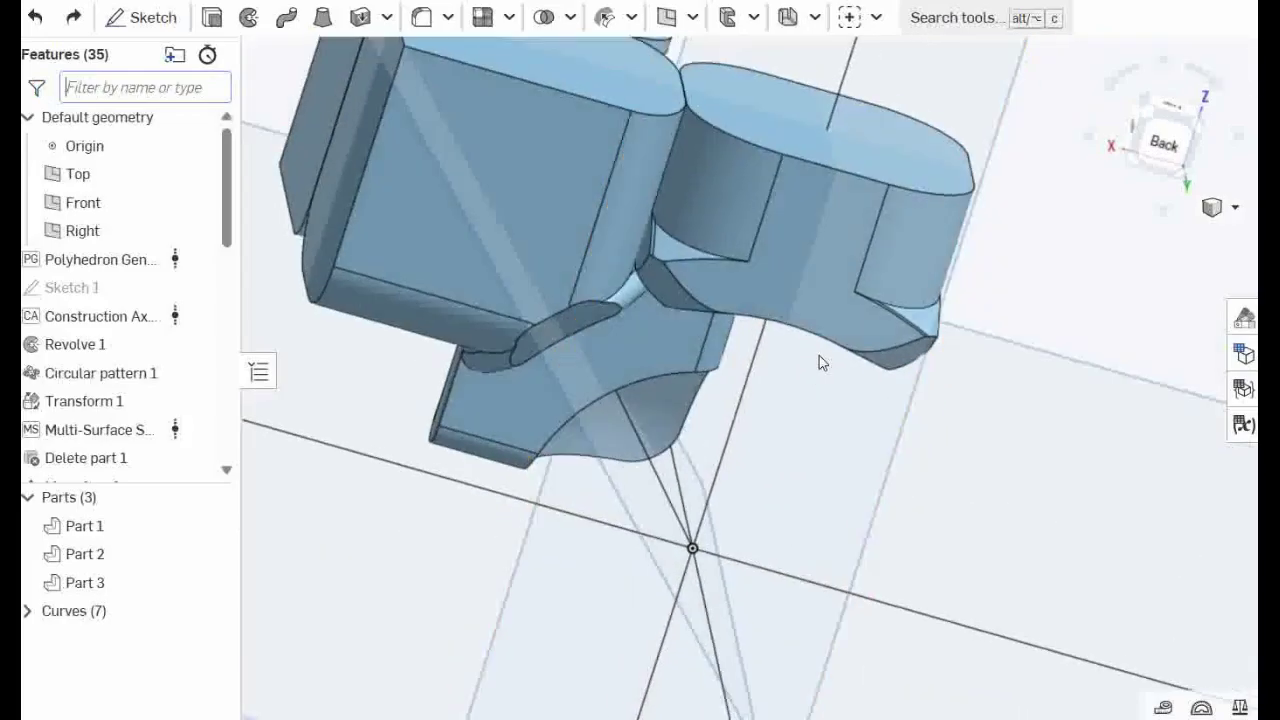
{"action": "right_click_drag", "start_coordinate": [820, 363], "coordinate": [925, 322]}
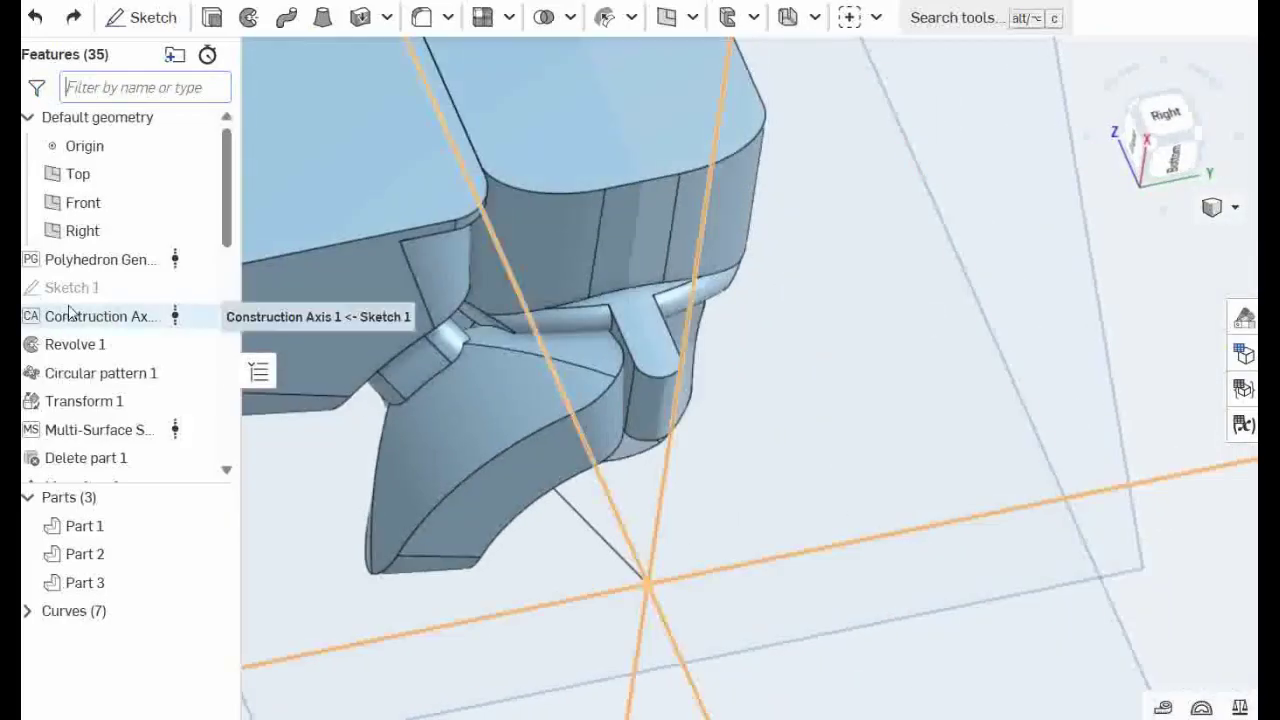
{"action": "right_click", "coordinate": [72, 288]}
{"action": "left_click", "coordinate": [145, 342]}
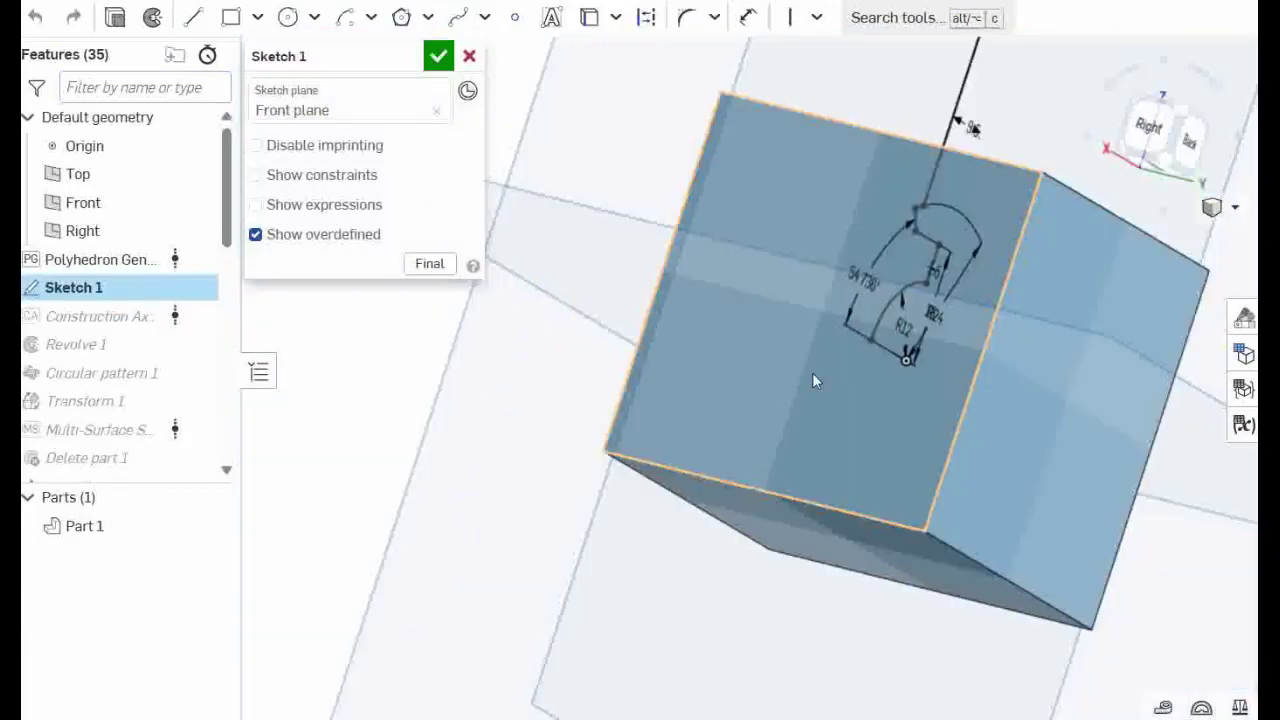
{"action": "key", "text": "n"}
{"action": "scroll", "coordinate": [835, 505], "scroll_direction": "up", "scroll_amount": 5}
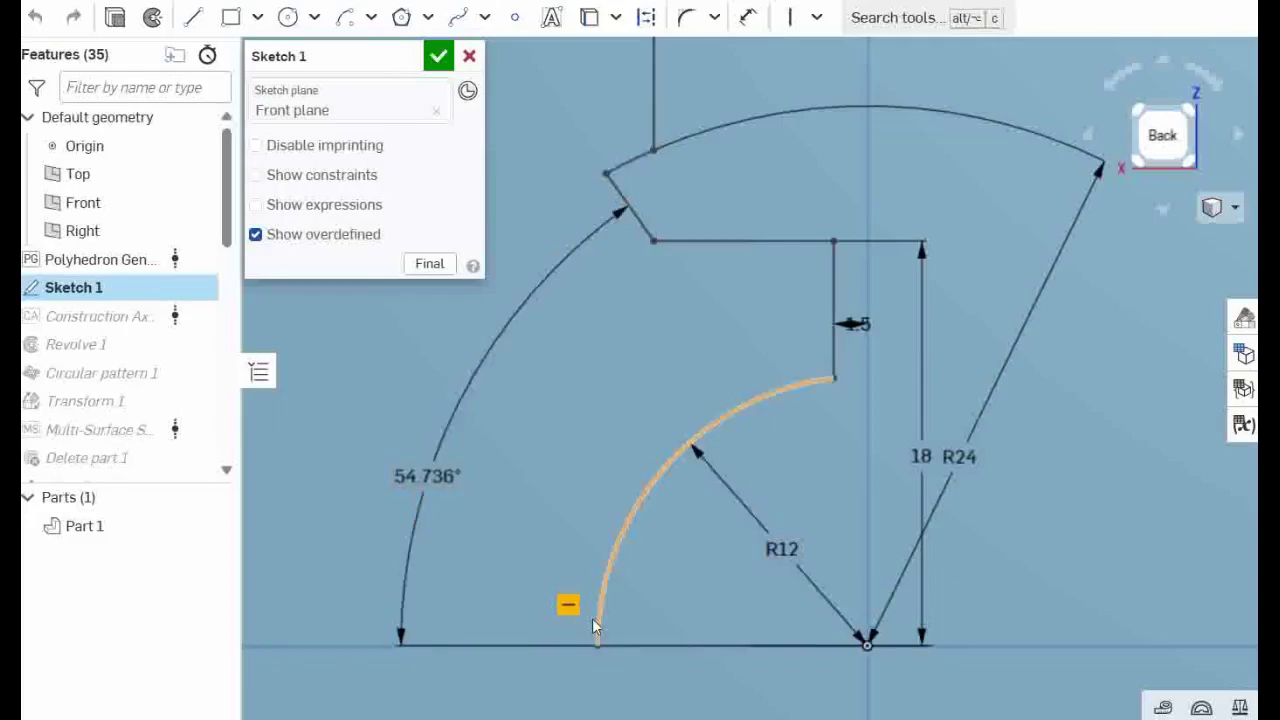
- Shorten the R12 arc by moving its lower end up along the curve, and set its radius to 16 mm
{"action": "left_click_drag", "start_coordinate": [597, 645], "coordinate": [763, 400]}
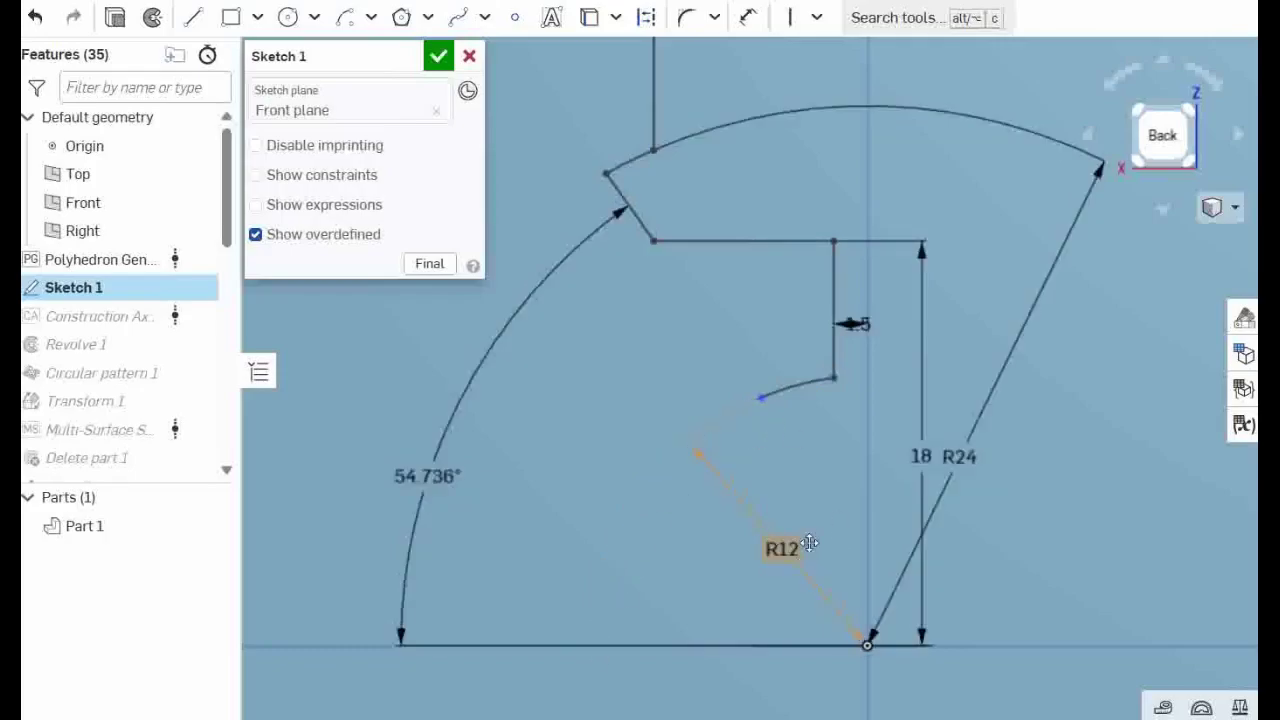
{"action": "double_click", "coordinate": [787, 552]}
{"action": "type", "text": "16"}
{"action": "key", "text": "Return"}
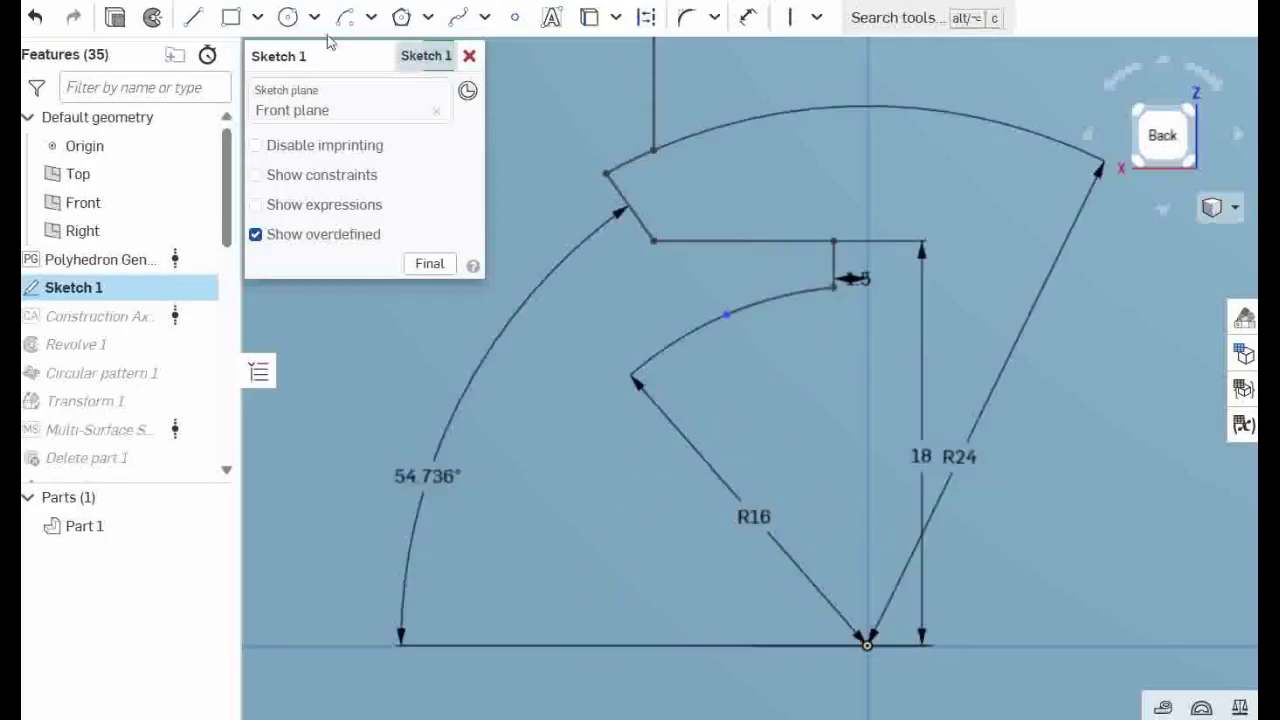
- Draw two short arcs centred on the origin below the R16 arc, with radii of 14 mm and 12 mm
{"action": "left_click", "coordinate": [345, 17]}
{"action": "left_click", "coordinate": [812, 352]}
{"action": "type", "text": "14"}
{"action": "key", "text": "Return"}
{"action": "left_click", "coordinate": [867, 645]}
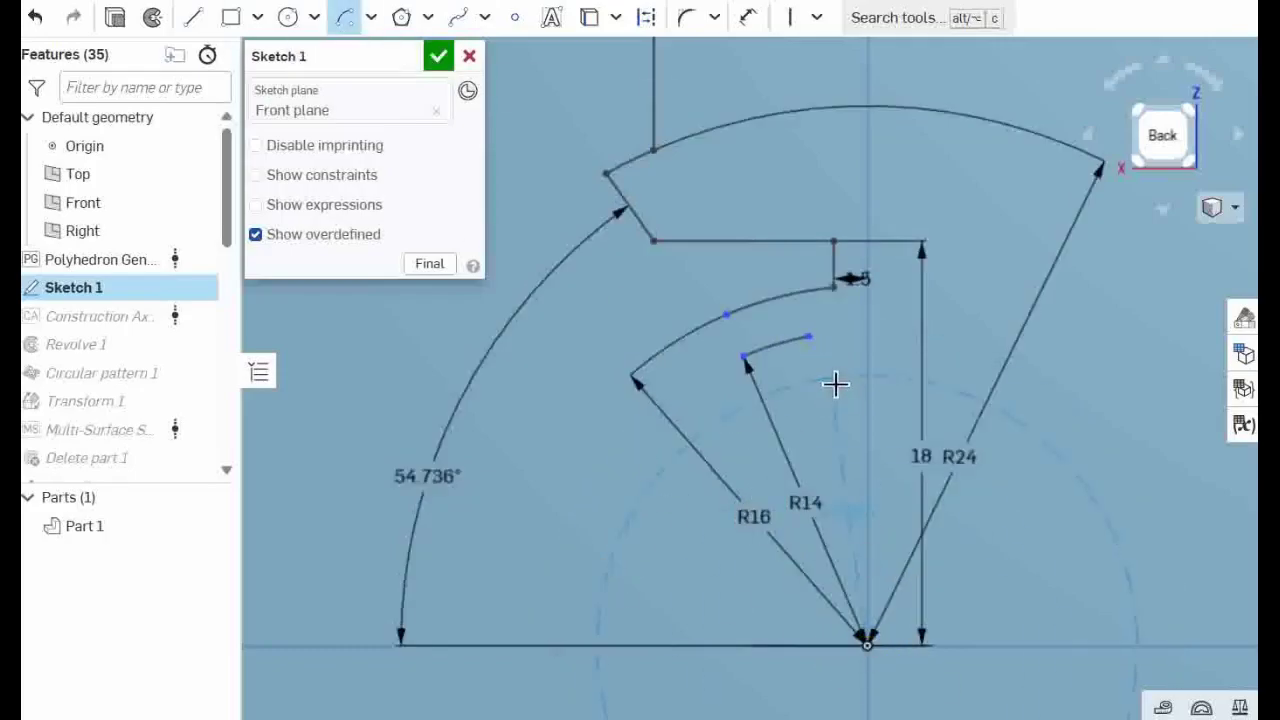
{"action": "left_click", "coordinate": [822, 381]}
{"action": "left_click", "coordinate": [778, 405]}
{"action": "type", "text": "12"}
{"action": "key", "text": "Return"}
{"action": "key", "text": "Escape"}
- Connect the R16 arc to the R14 arc and the R14 arc to the R12 arc with short lines between their ends
{"action": "left_click", "coordinate": [194, 17]}
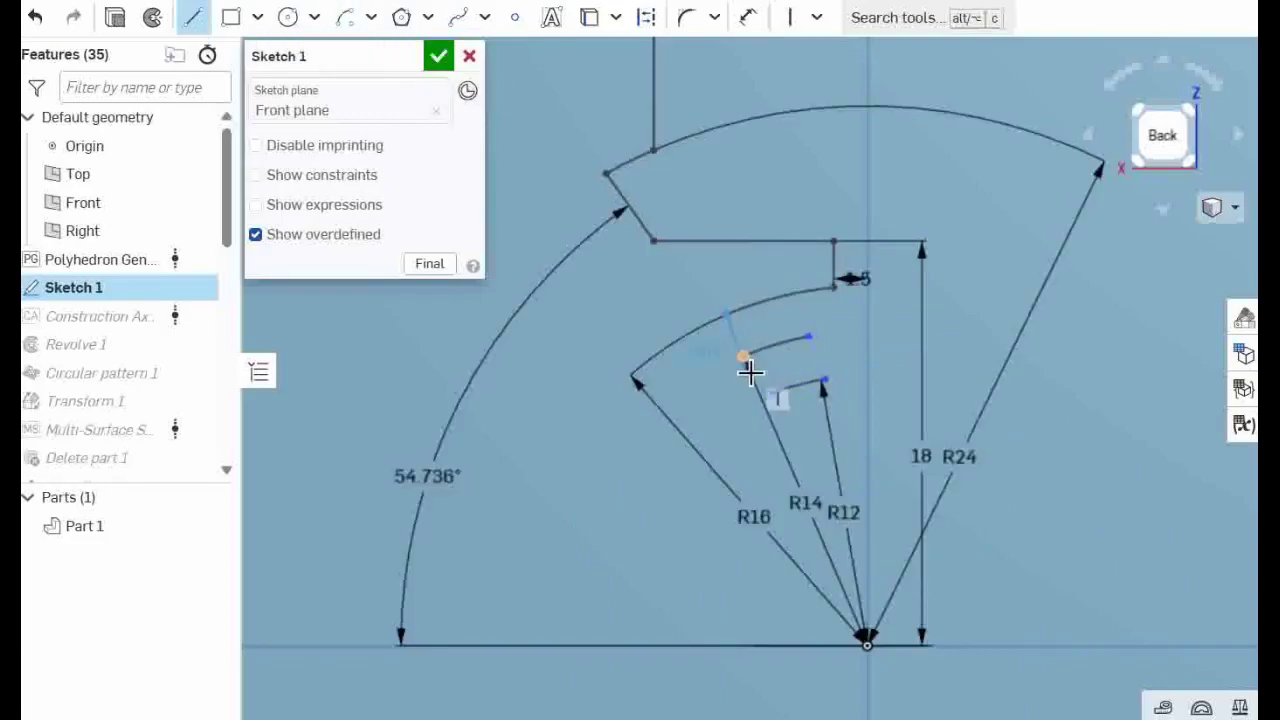
{"action": "left_click", "coordinate": [743, 356]}
{"action": "left_click", "coordinate": [726, 314]}
{"action": "left_click", "coordinate": [809, 336]}
{"action": "left_click", "coordinate": [824, 379]}
{"action": "left_click", "coordinate": [194, 17]}
- Extend the 12 mm arc's free end to the horizontal base line and constrain the two short connecting lines vertical
{"action": "left_click_drag", "start_coordinate": [772, 395], "coordinate": [596, 646]}
{"action": "left_click", "coordinate": [815, 352]}
{"action": "left_click", "coordinate": [736, 335]}
{"action": "left_click", "coordinate": [790, 17]}
- Dimension the lower connecting line 1.5 mm and the upper one 2.5 mm from the vertical axis, and accept the sketch
{"action": "left_click", "coordinate": [748, 17]}
{"action": "left_click", "coordinate": [826, 355]}
{"action": "left_click", "coordinate": [867, 360]}
{"action": "left_click", "coordinate": [854, 360]}
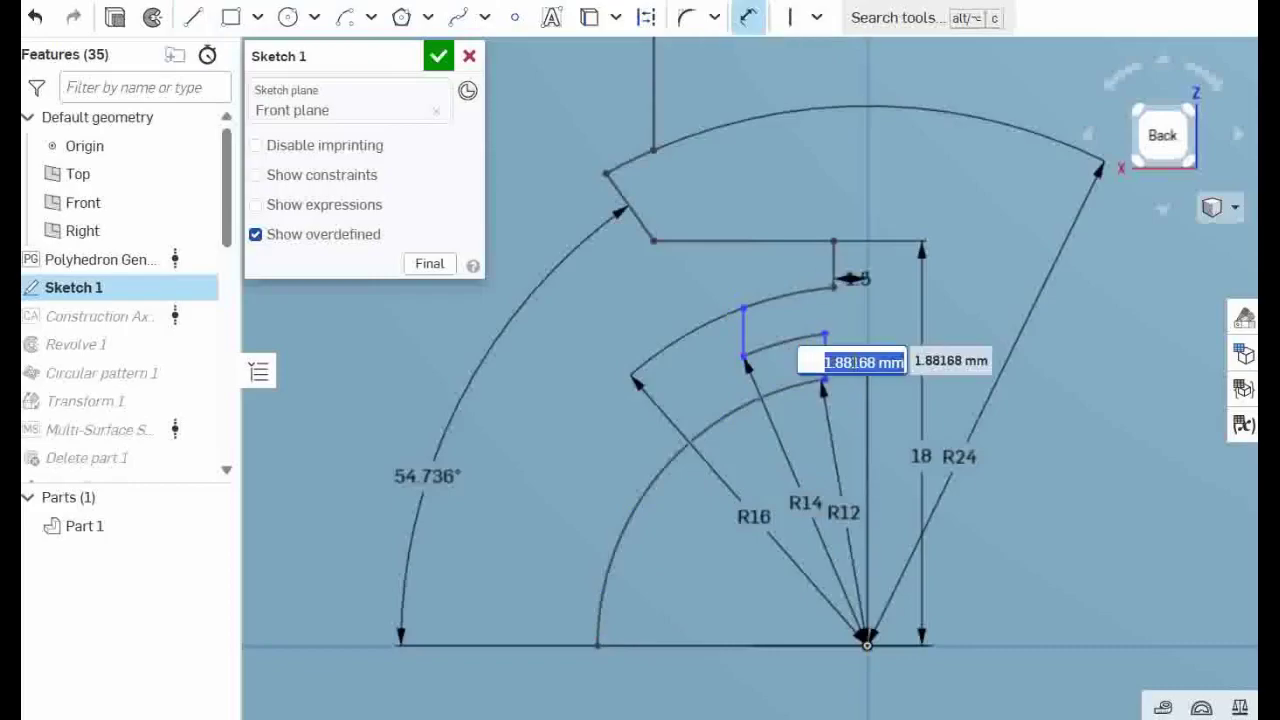
{"action": "type", "text": "1.5"}
{"action": "key", "text": "Return"}
{"action": "left_click", "coordinate": [830, 313]}
{"action": "type", "text": "2.5"}
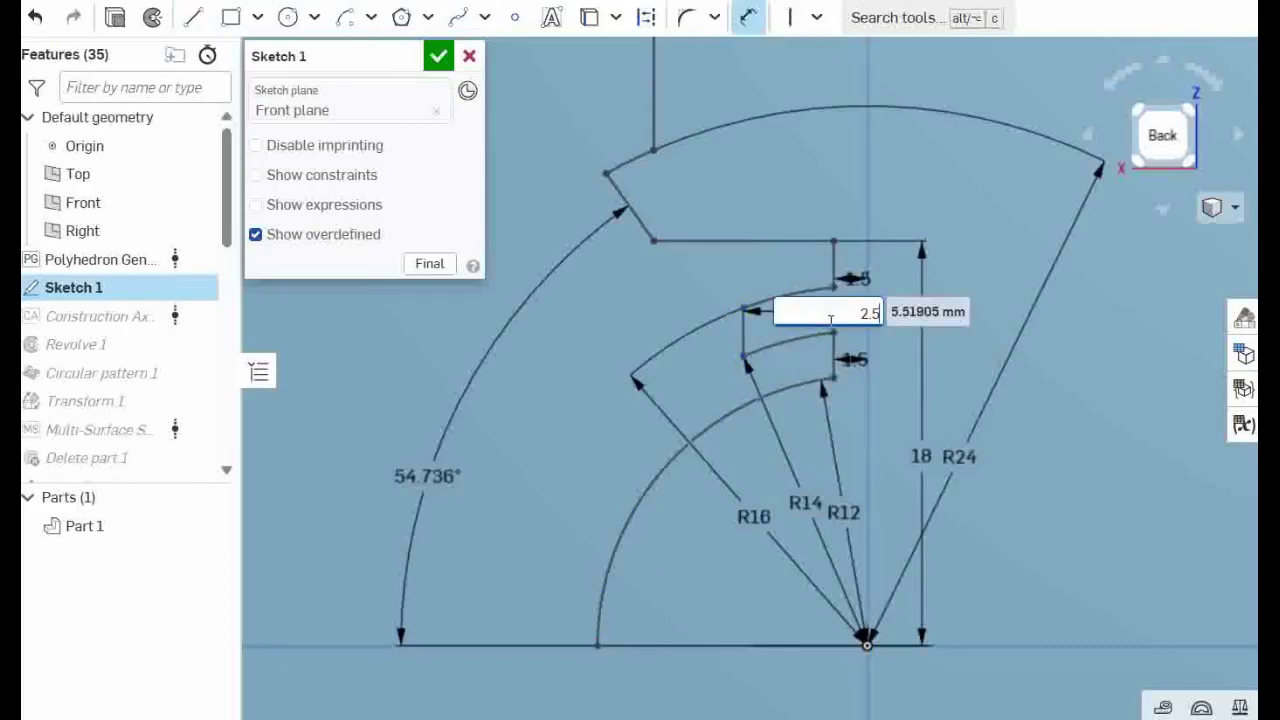
{"action": "key", "text": "Return"}
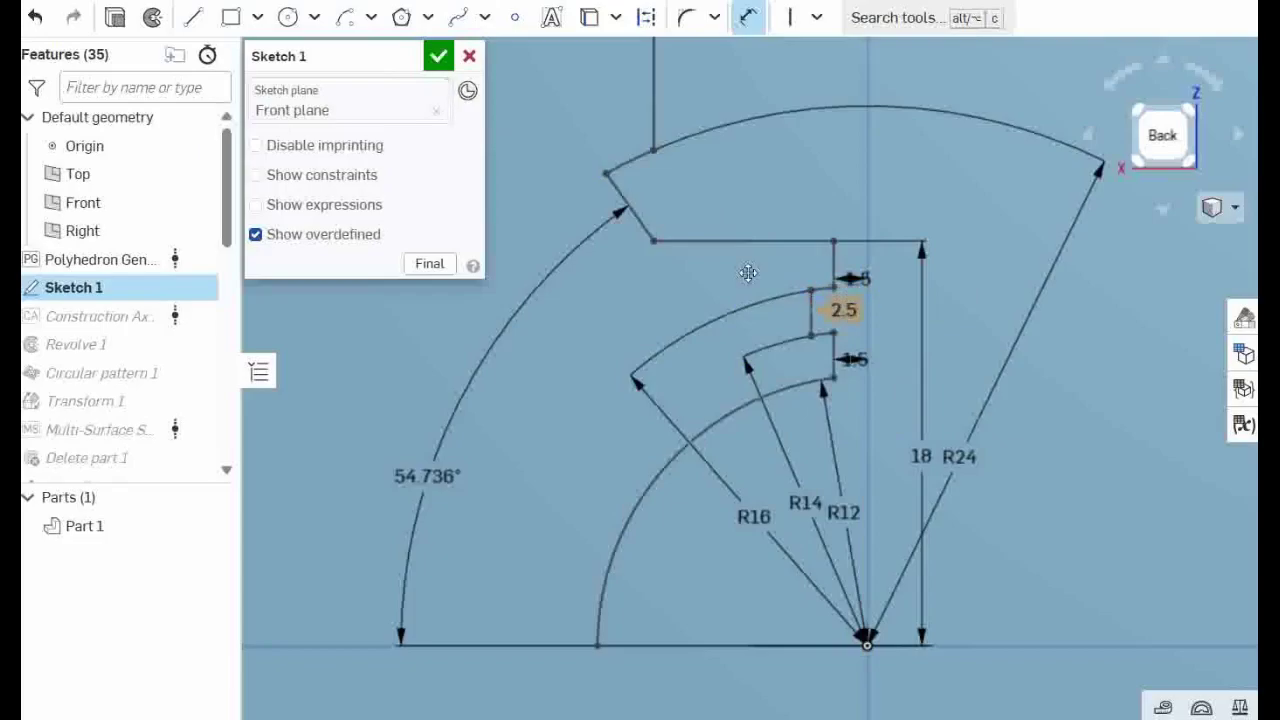
{"action": "left_click", "coordinate": [437, 57]}
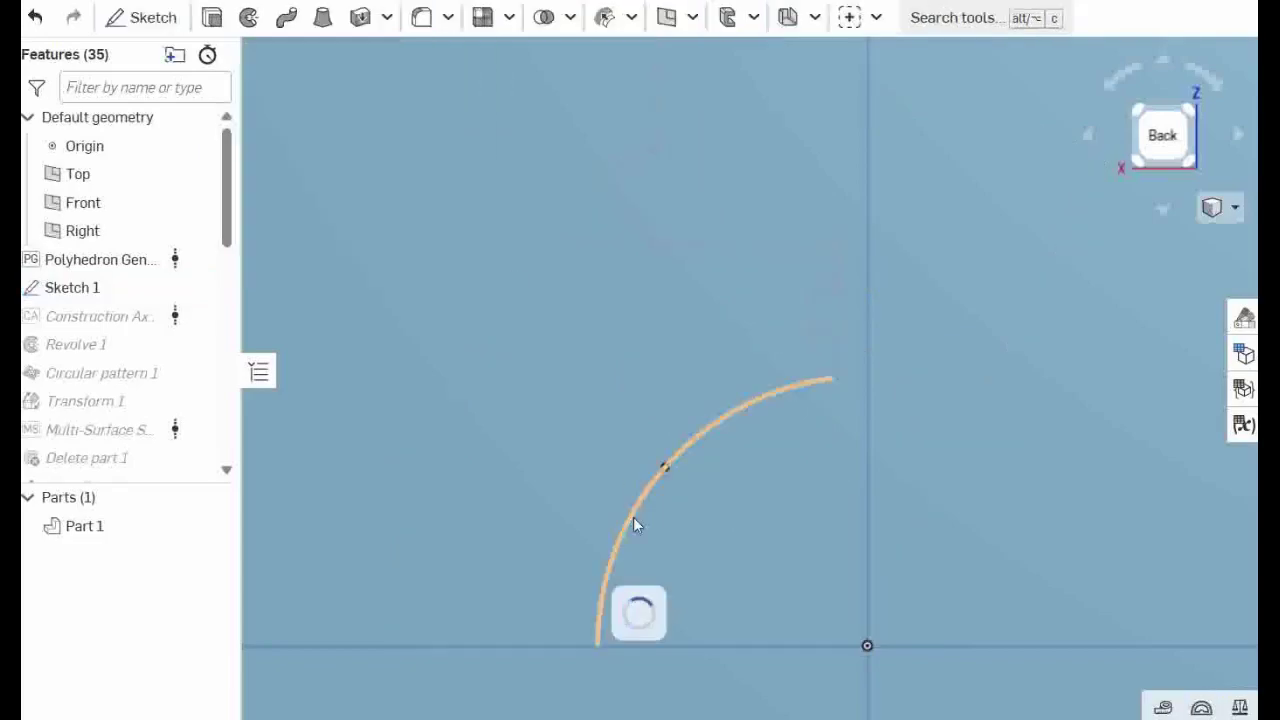
{"action": "scroll", "coordinate": [627, 516], "scroll_direction": "down", "scroll_amount": 5}
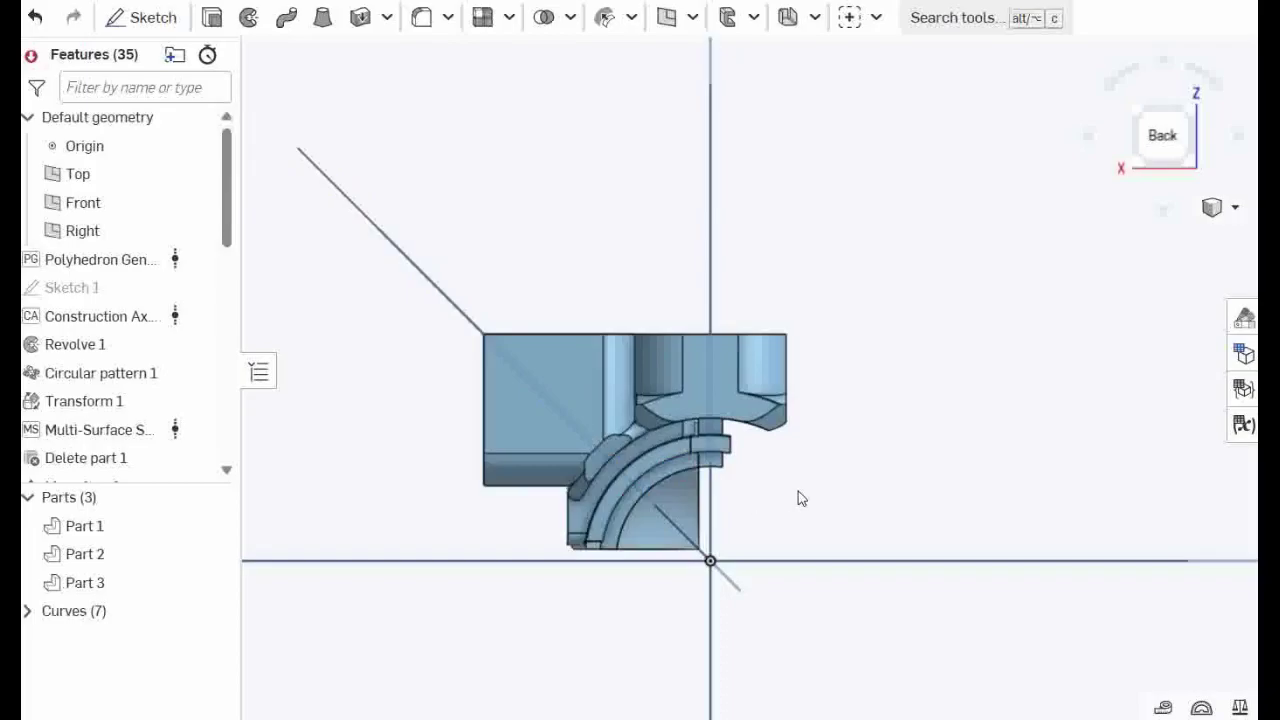